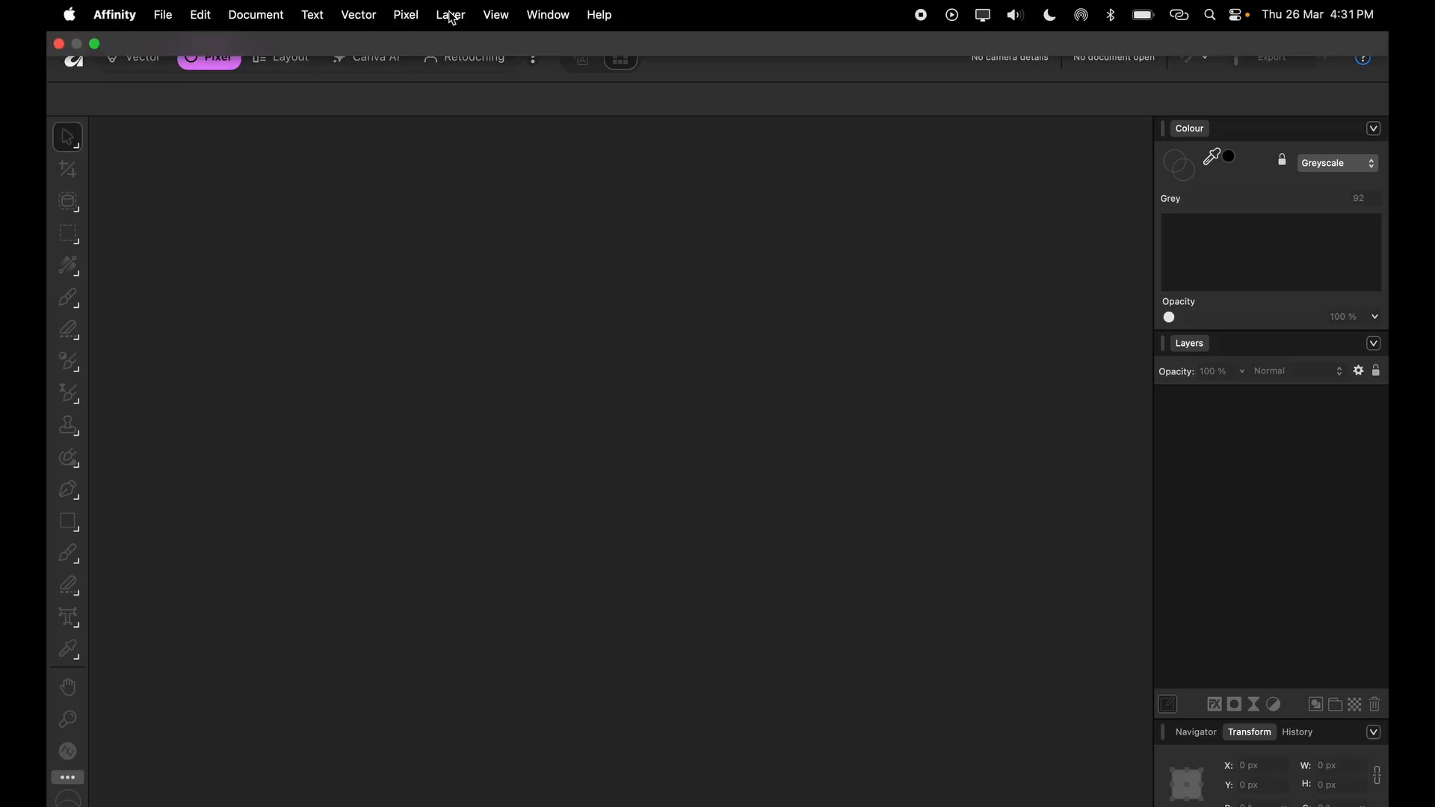
{"action": "left_click", "coordinate": [165, 15]}
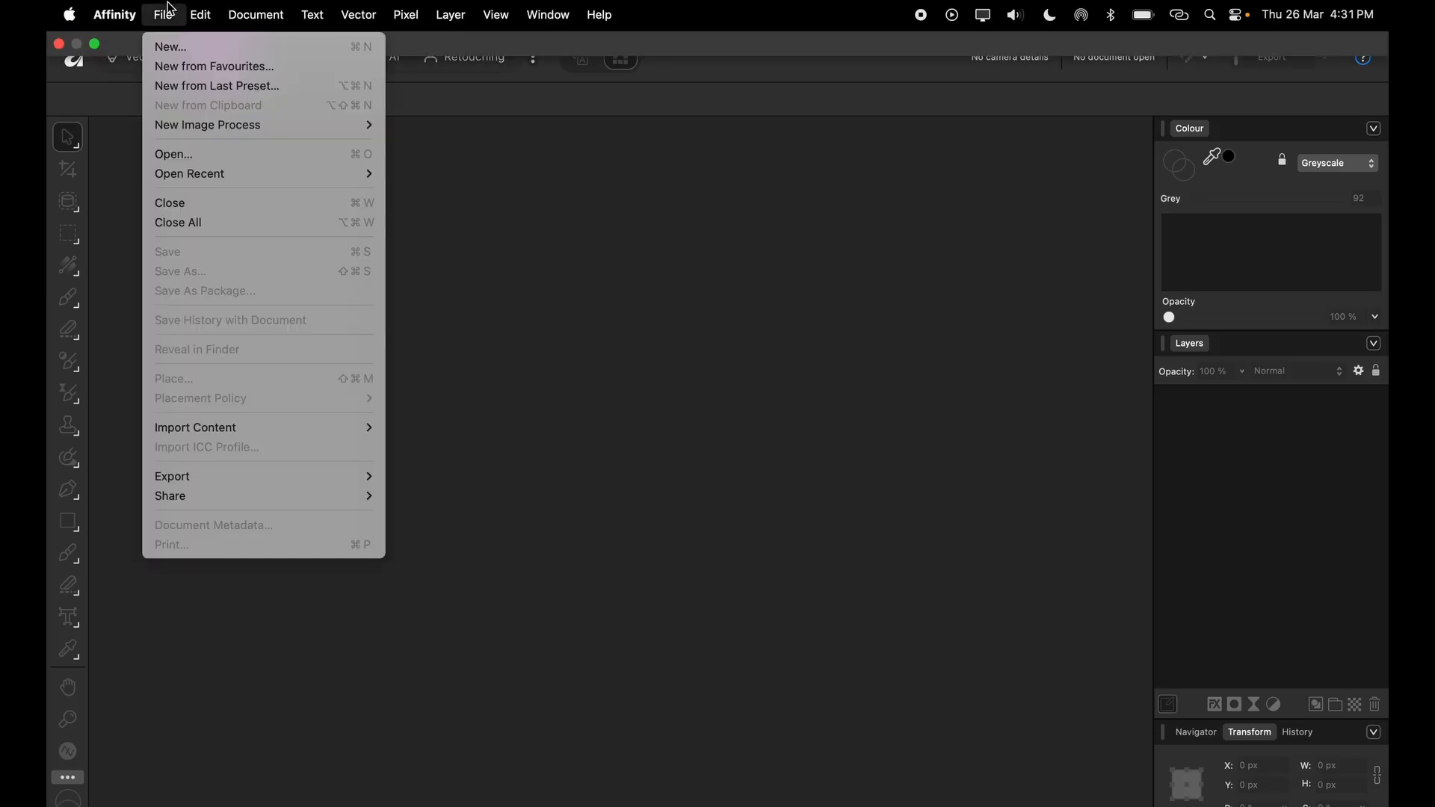
{"action": "left_click", "coordinate": [215, 166]}
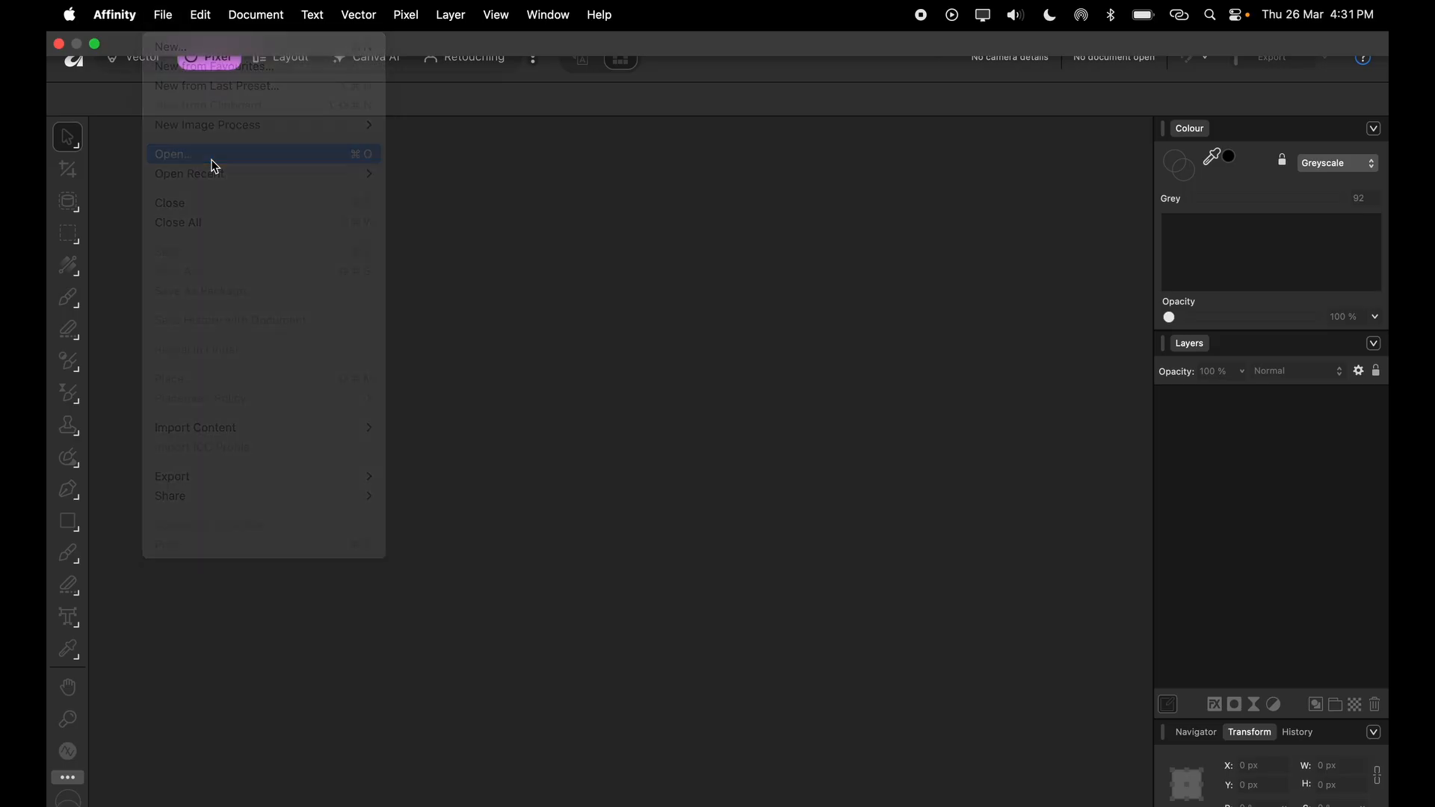
{"action": "left_click", "coordinate": [548, 261]}
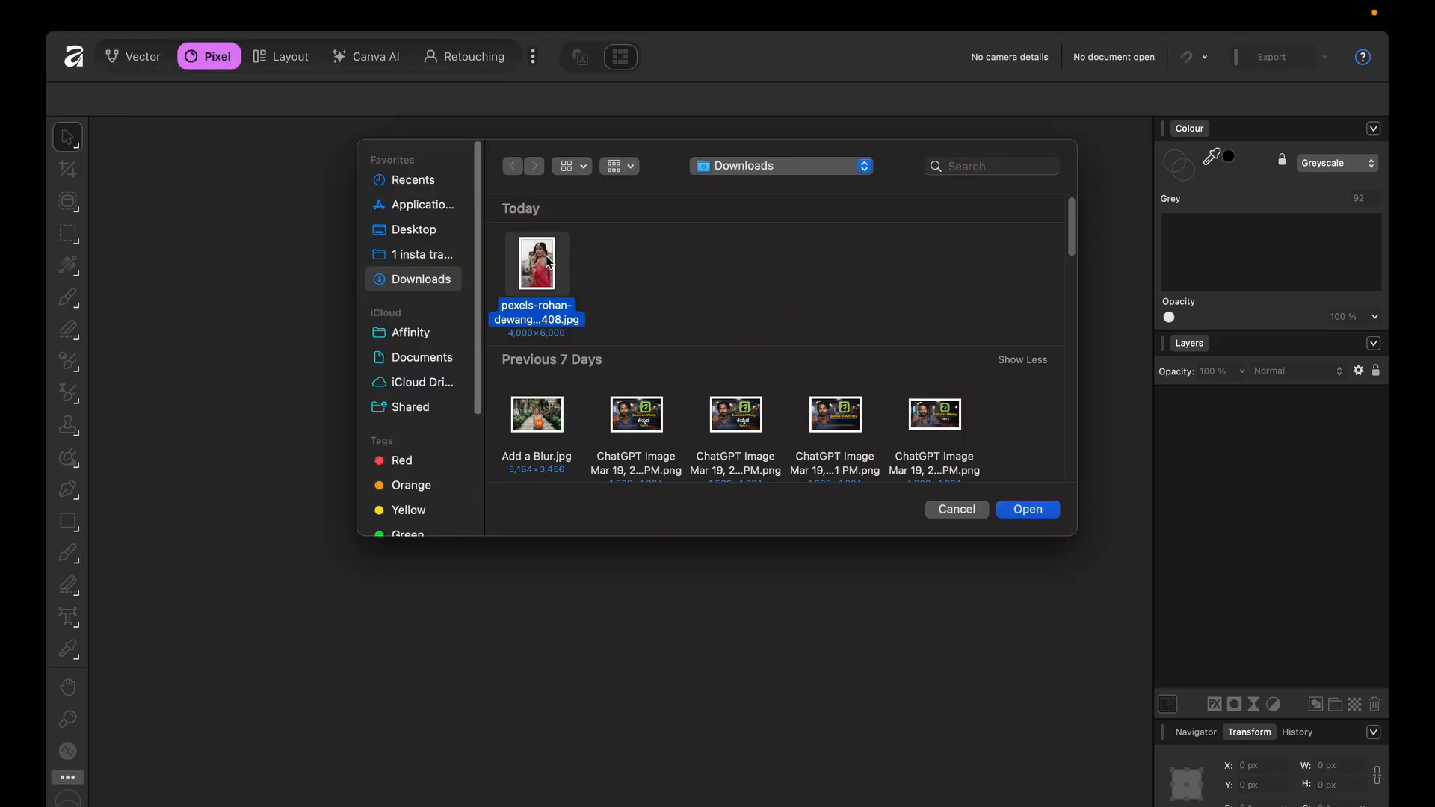
{"action": "left_click", "coordinate": [1028, 509]}
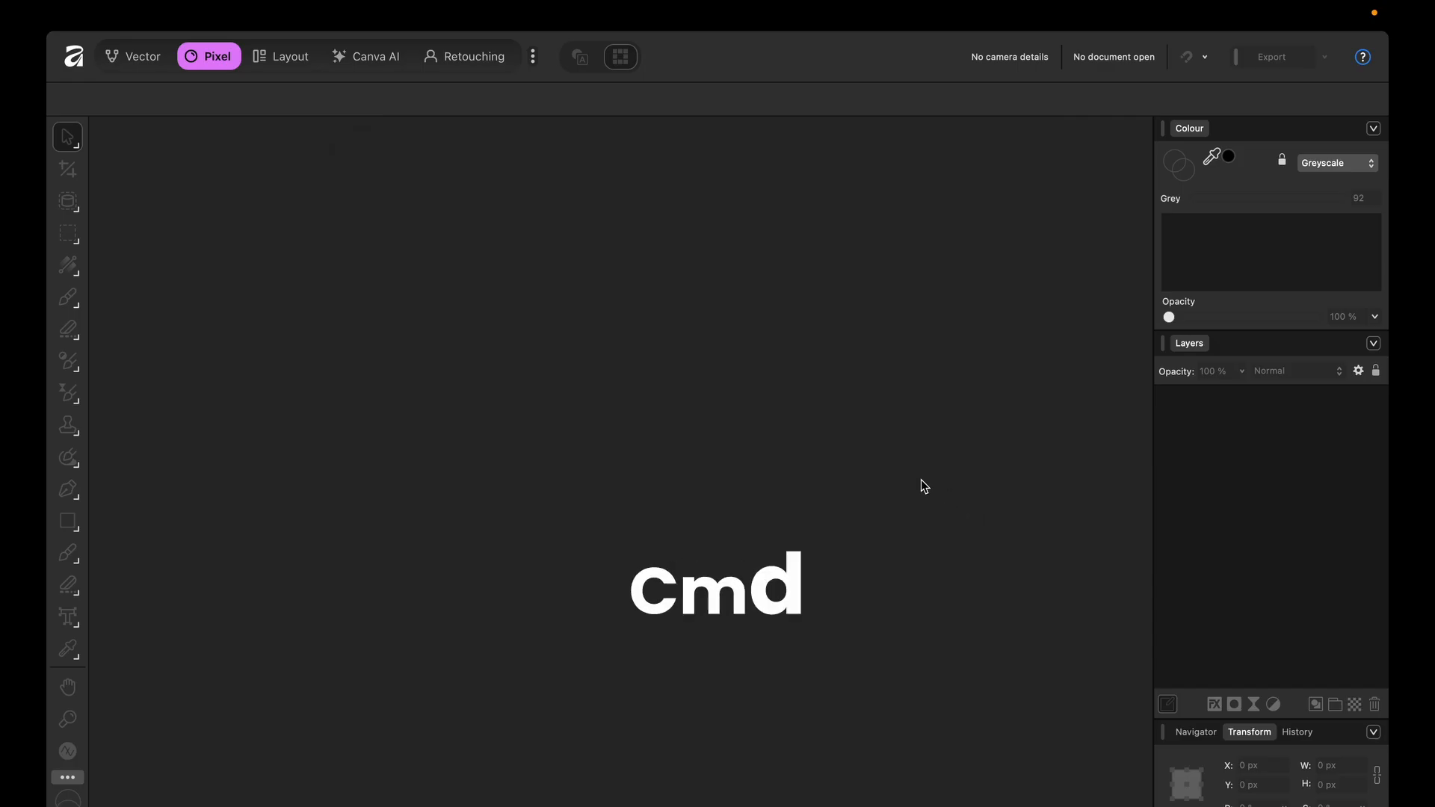
Open the 4,000×6,000 Pexels portrait JPG from the Downloads folder.
{"action": "key", "text": "super+o"}
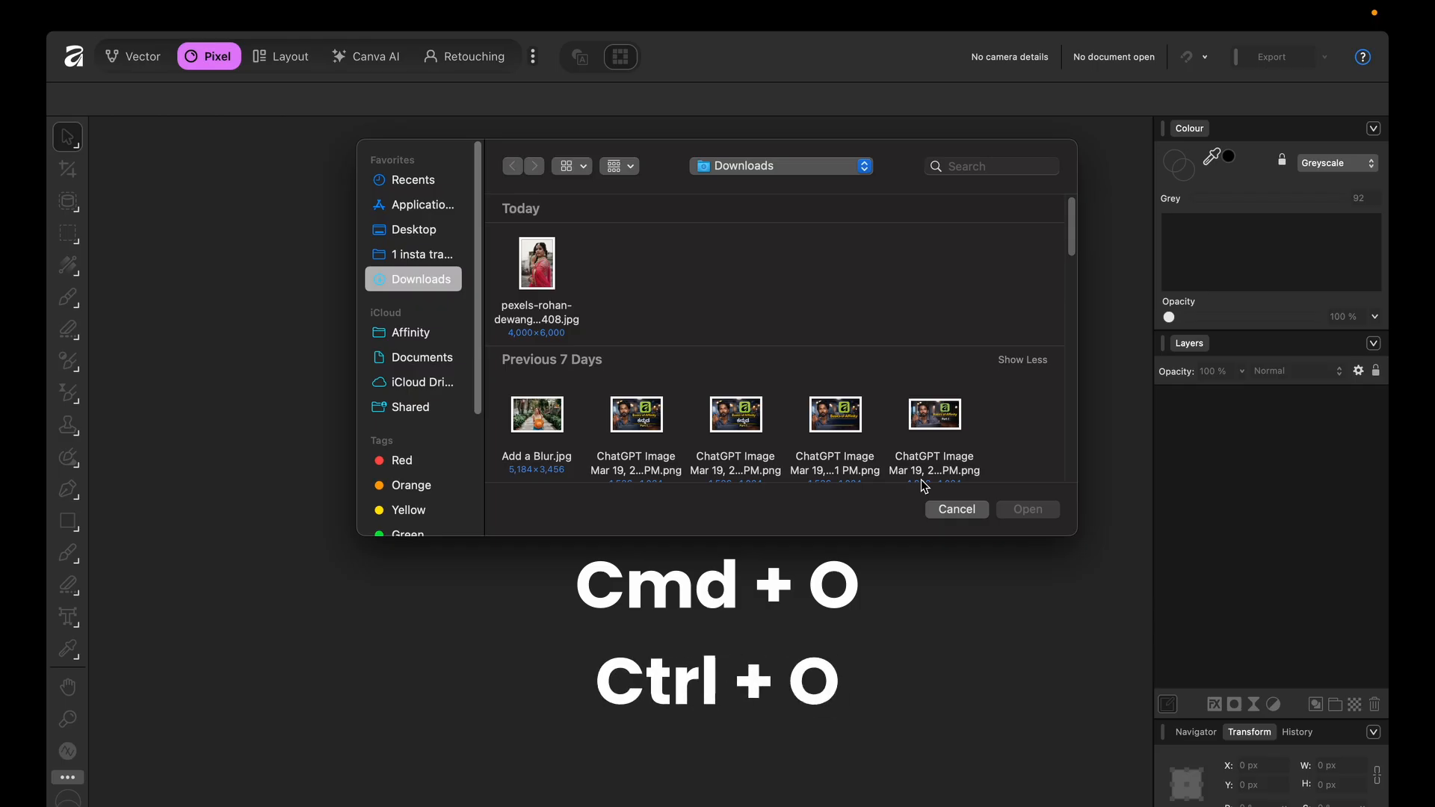
{"action": "left_click", "coordinate": [546, 268]}
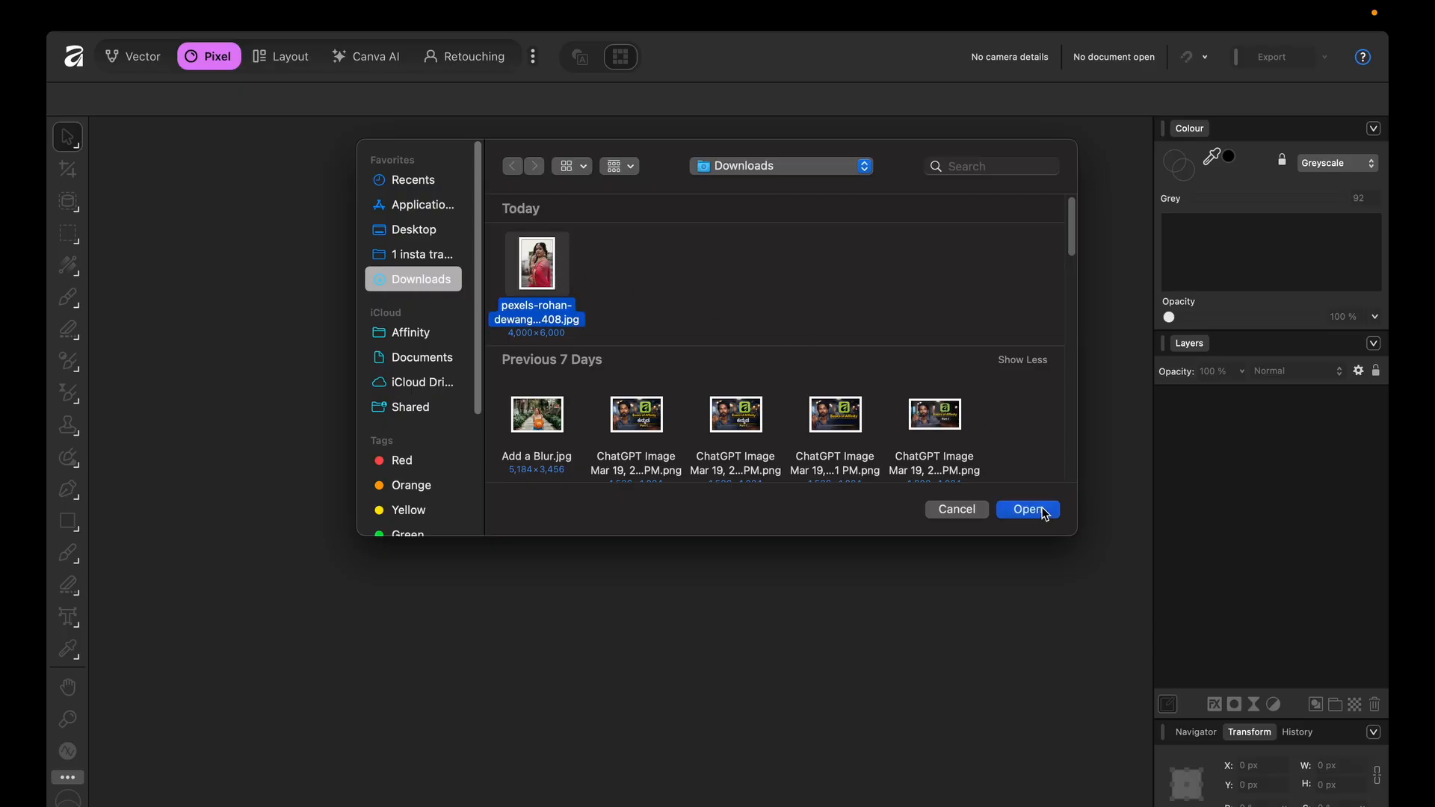
{"action": "left_click", "coordinate": [1027, 510]}
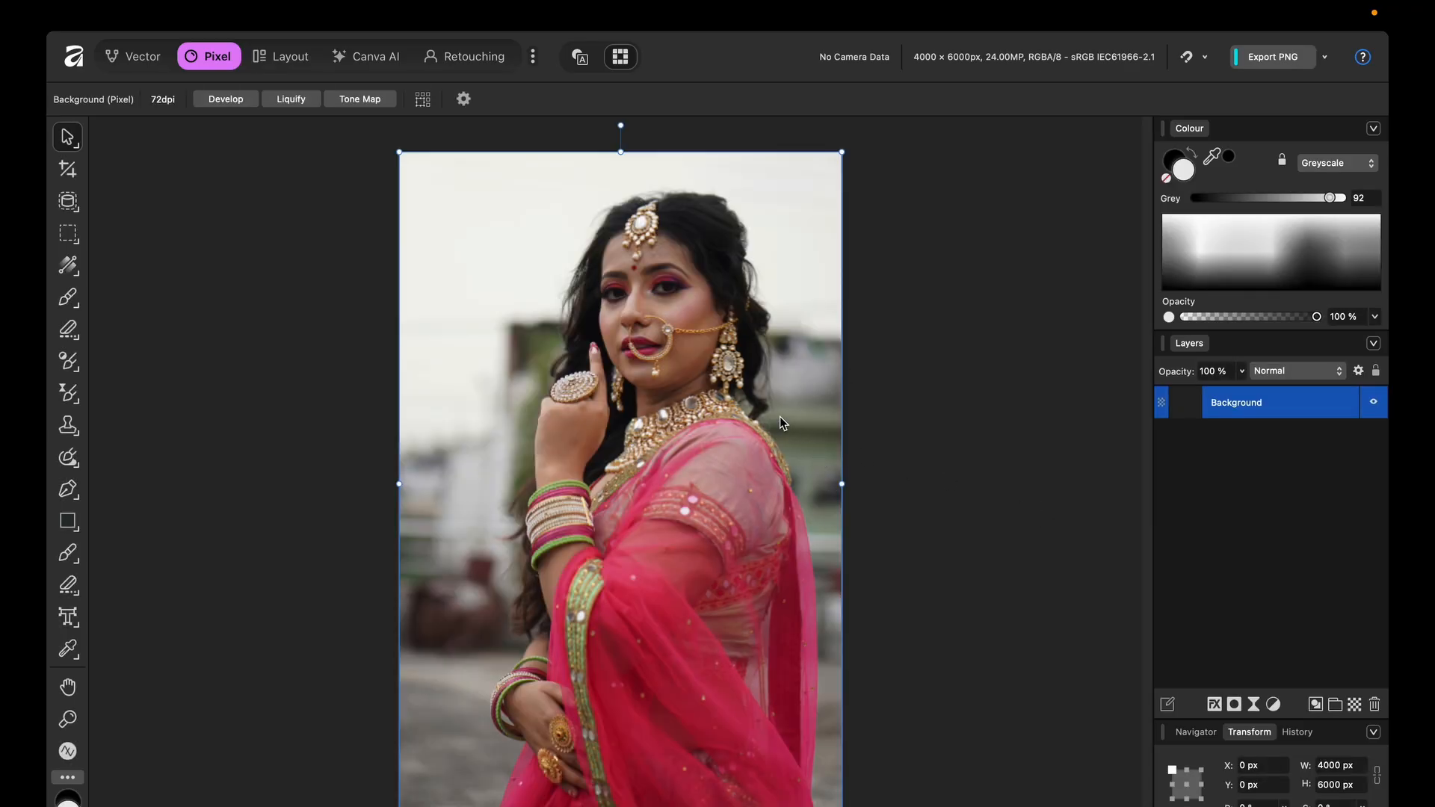
Paint a selection over the woman's hair, face and raised hand with the Selection Brush Tool.
{"action": "scroll", "coordinate": [779, 415], "scroll_direction": "up", "scroll_amount": 3}
{"action": "scroll", "coordinate": [745, 475], "scroll_direction": "down", "scroll_amount": 2}
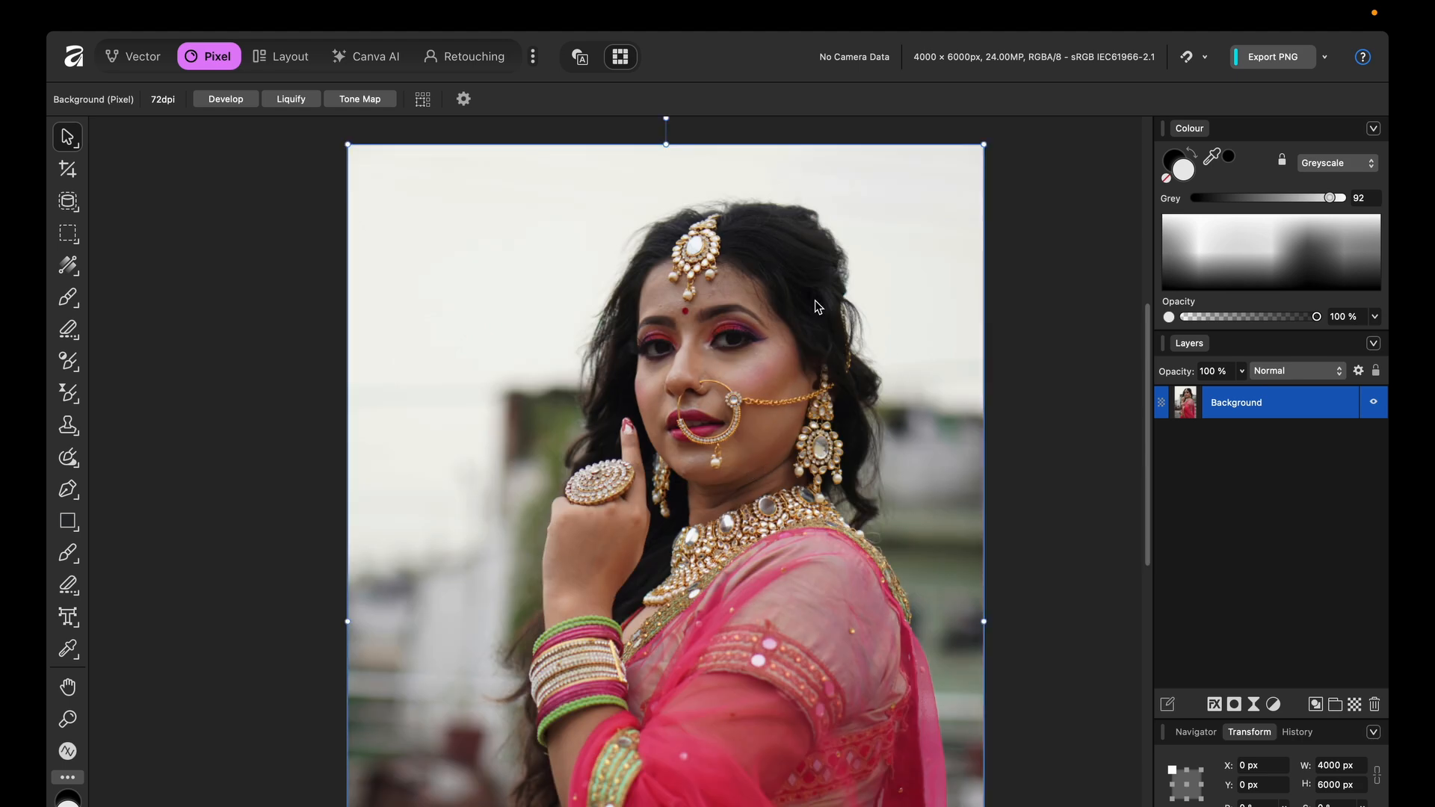
{"action": "scroll", "coordinate": [814, 306], "scroll_direction": "down", "scroll_amount": 1}
{"action": "scroll", "coordinate": [814, 306], "scroll_direction": "down", "scroll_amount": 2}
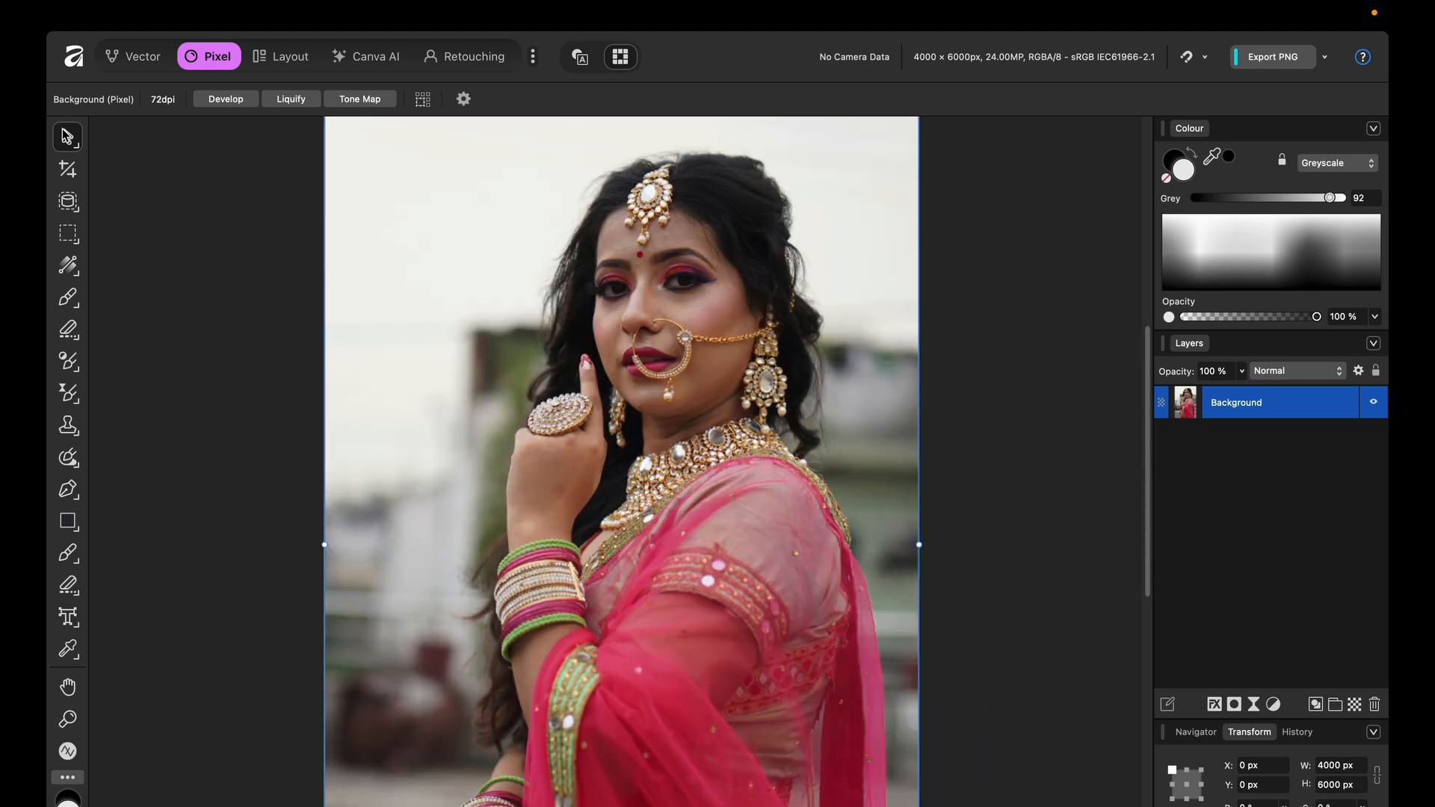
{"action": "left_click", "coordinate": [80, 218]}
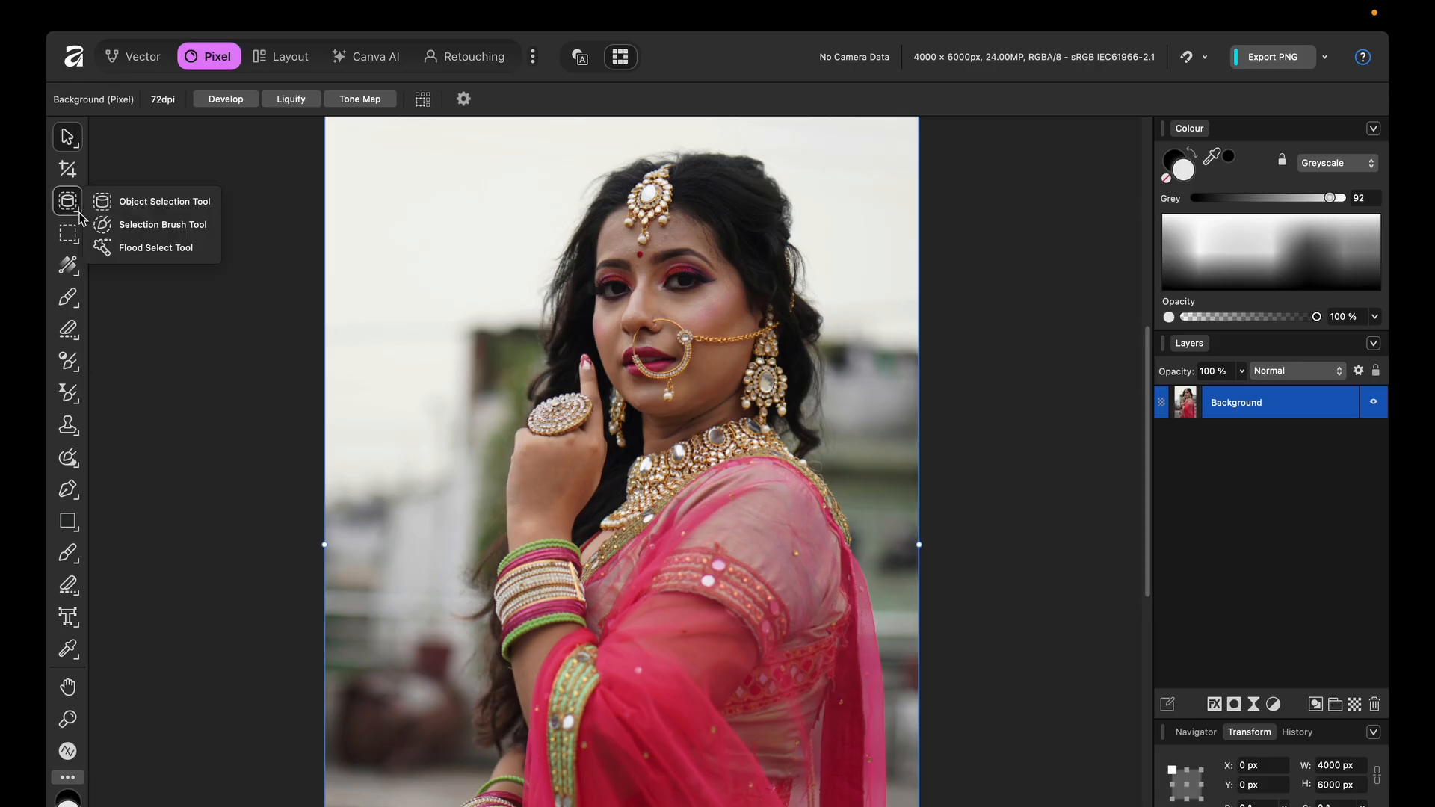
{"action": "left_click", "coordinate": [160, 225]}
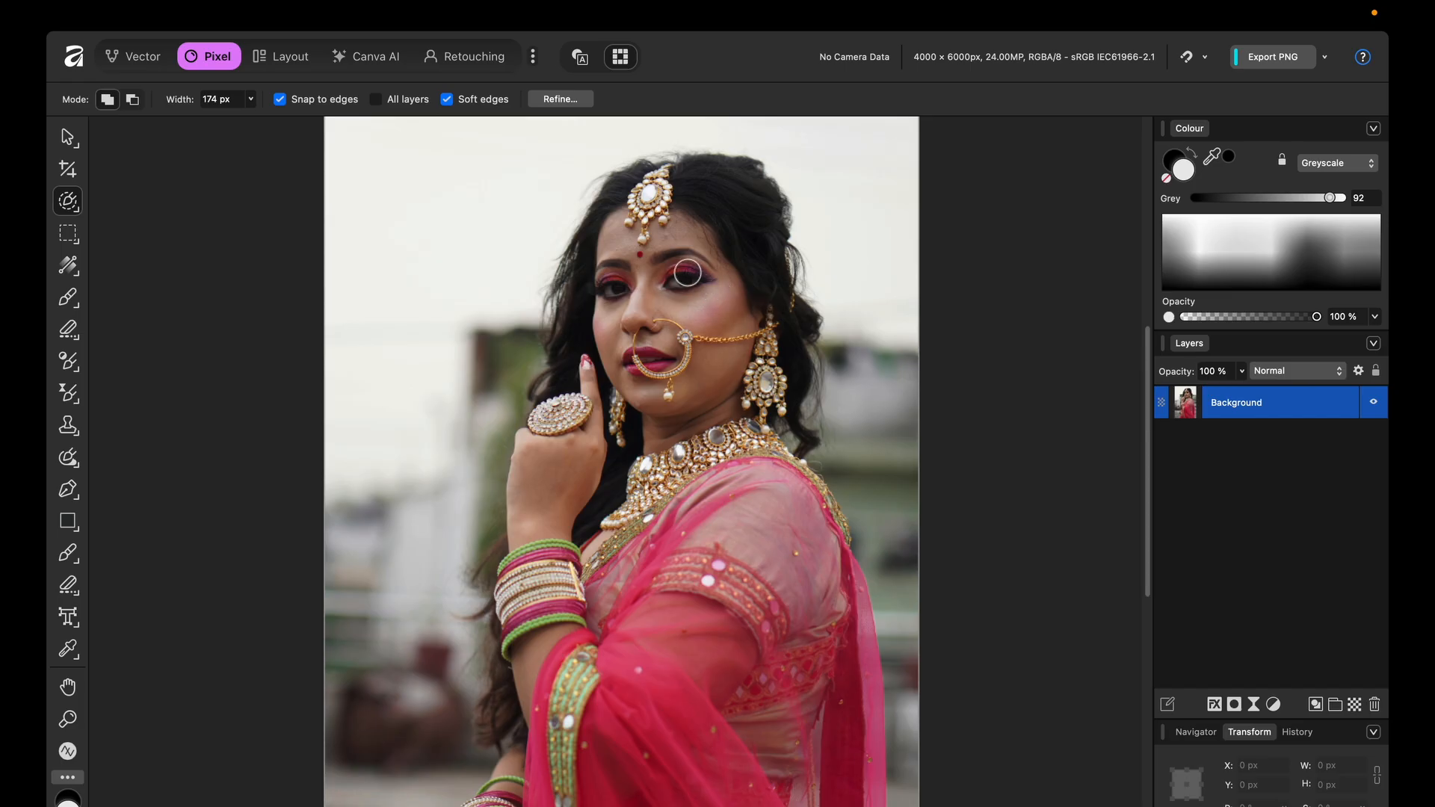
{"action": "scroll", "coordinate": [683, 276], "scroll_direction": "up", "scroll_amount": 3}
{"action": "mouse_move", "coordinate": [613, 165]}
{"action": "left_mouse_down"}
{"action": "mouse_move", "coordinate": [743, 255]}
{"action": "mouse_move", "coordinate": [709, 338]}
{"action": "mouse_move", "coordinate": [661, 286]}
{"action": "mouse_move", "coordinate": [598, 372]}
{"action": "mouse_move", "coordinate": [574, 343]}
{"action": "left_mouse_up"}
{"action": "scroll", "coordinate": [574, 344], "scroll_direction": "down", "scroll_amount": 3}
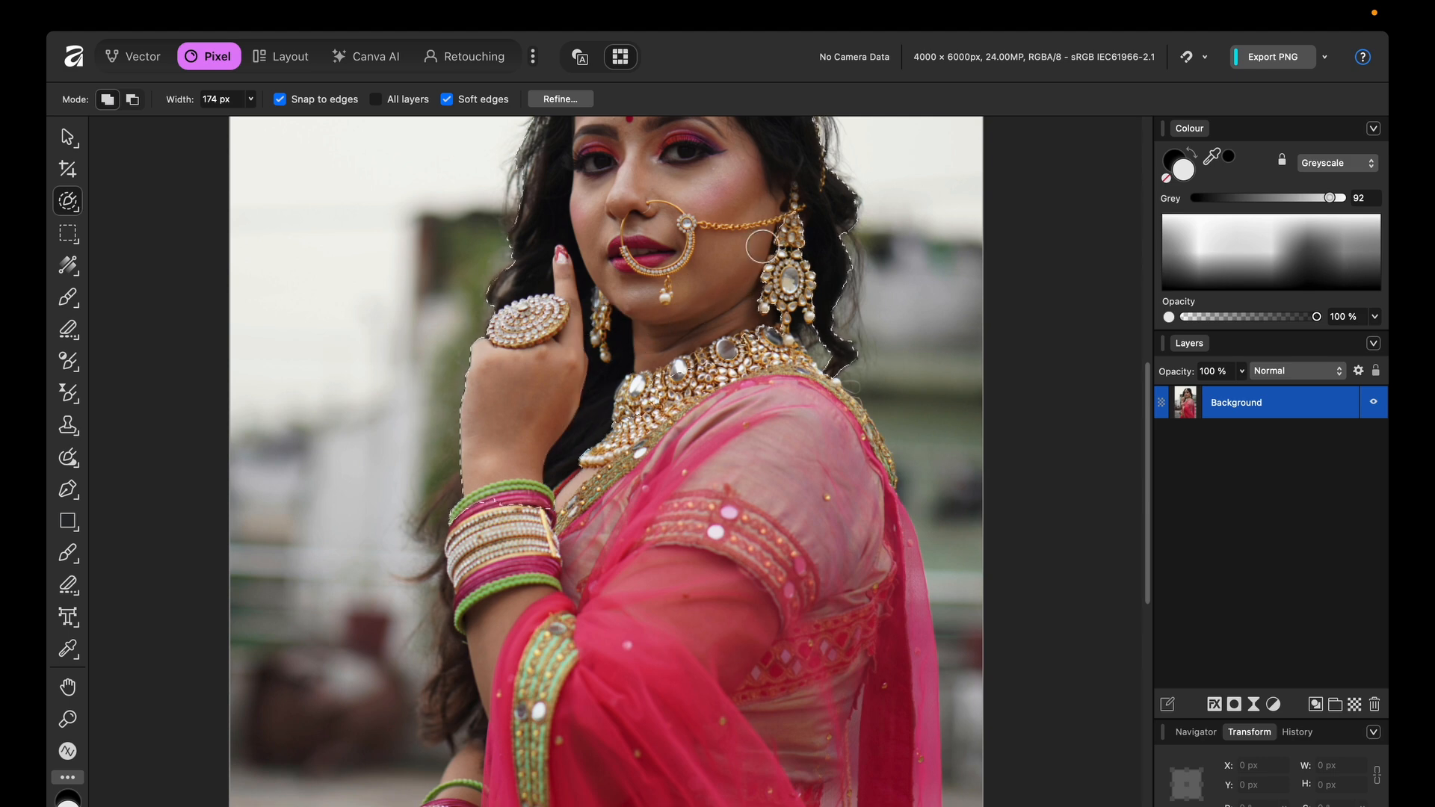
Extend the selection over the necklace, shoulder and upper sleeve of the pink outfit.
{"action": "left_click_drag", "start_coordinate": [777, 314], "coordinate": [590, 464]}
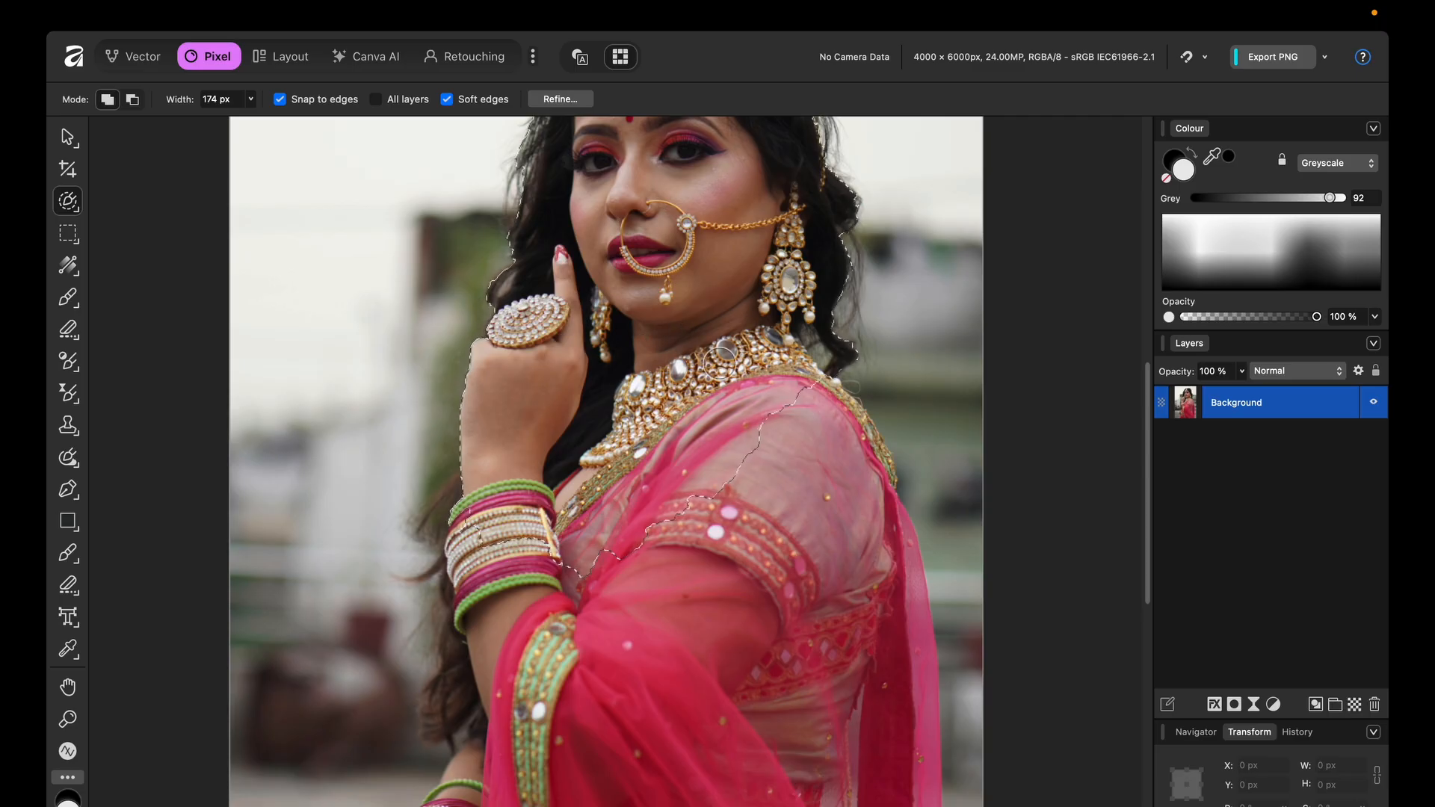
{"action": "left_click_drag", "start_coordinate": [710, 315], "coordinate": [826, 453]}
{"action": "scroll", "coordinate": [753, 484], "scroll_direction": "down", "scroll_amount": 1}
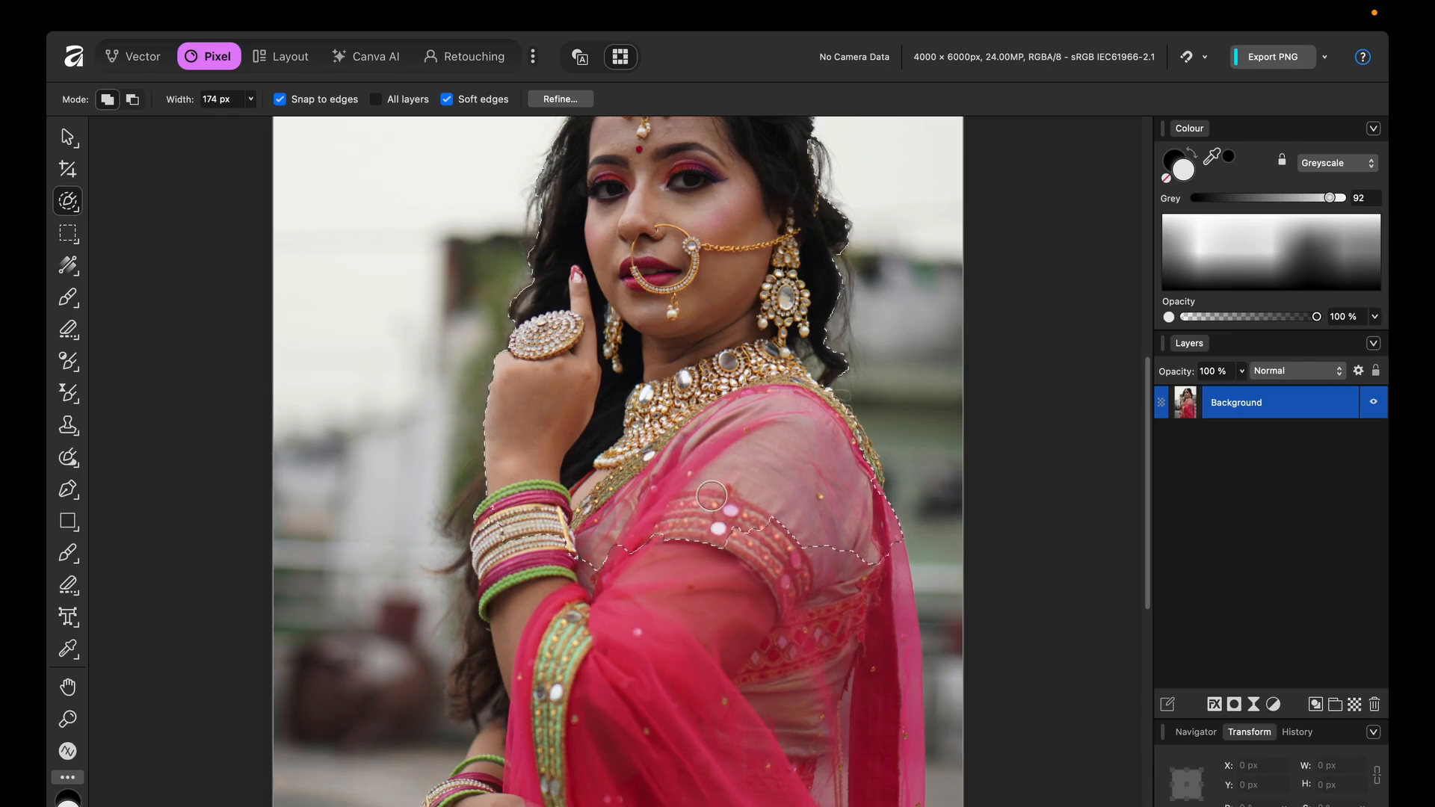
Set the selection brush width to 396 px.
{"action": "key", "text": "bracketright"}
{"action": "key", "text": "bracketright"}
{"action": "key", "text": "bracketright"}
{"action": "key", "text": "bracketright"}
{"action": "key", "text": "bracketright"}
{"action": "key", "text": "bracketright"}
{"action": "key", "text": "bracketright"}
{"action": "key", "text": "bracketright"}
{"action": "key", "text": "bracketright"}
{"action": "key", "text": "bracketright"}
{"action": "key", "text": "bracketright"}
{"action": "key", "text": "bracketright"}
{"action": "key", "text": "bracketright"}
{"action": "key", "text": "bracketright"}
{"action": "key", "text": "bracketright"}
{"action": "key", "text": "bracketright"}
{"action": "key", "text": "bracketright"}
{"action": "key", "text": "bracketright"}
{"action": "key", "text": "bracketright"}
{"action": "key", "text": "bracketright"}
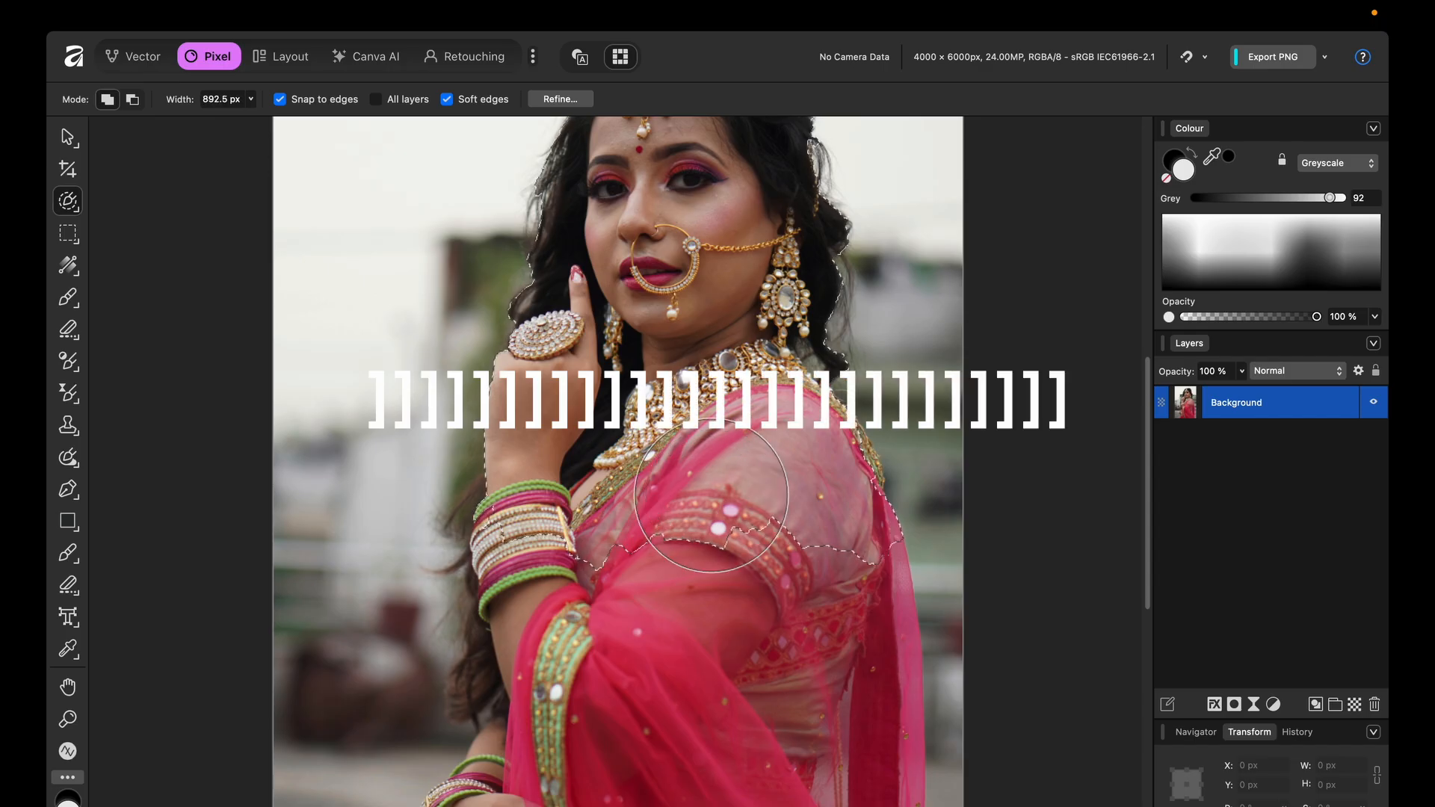
{"action": "key", "text": "bracketleft"}
{"action": "key", "text": "bracketleft"}
{"action": "key", "text": "bracketleft"}
{"action": "key", "text": "bracketleft"}
{"action": "key", "text": "bracketleft"}
{"action": "key", "text": "bracketleft"}
{"action": "key", "text": "bracketleft"}
{"action": "key", "text": "bracketleft"}
{"action": "key", "text": "bracketleft"}
{"action": "key", "text": "bracketleft"}
{"action": "key", "text": "bracketleft"}
{"action": "key", "text": "bracketleft"}
{"action": "key", "text": "bracketleft"}
{"action": "key", "text": "bracketleft"}
{"action": "key", "text": "bracketleft"}
{"action": "key", "text": "bracketleft"}
{"action": "key", "text": "bracketleft"}
{"action": "key", "text": "bracketleft"}
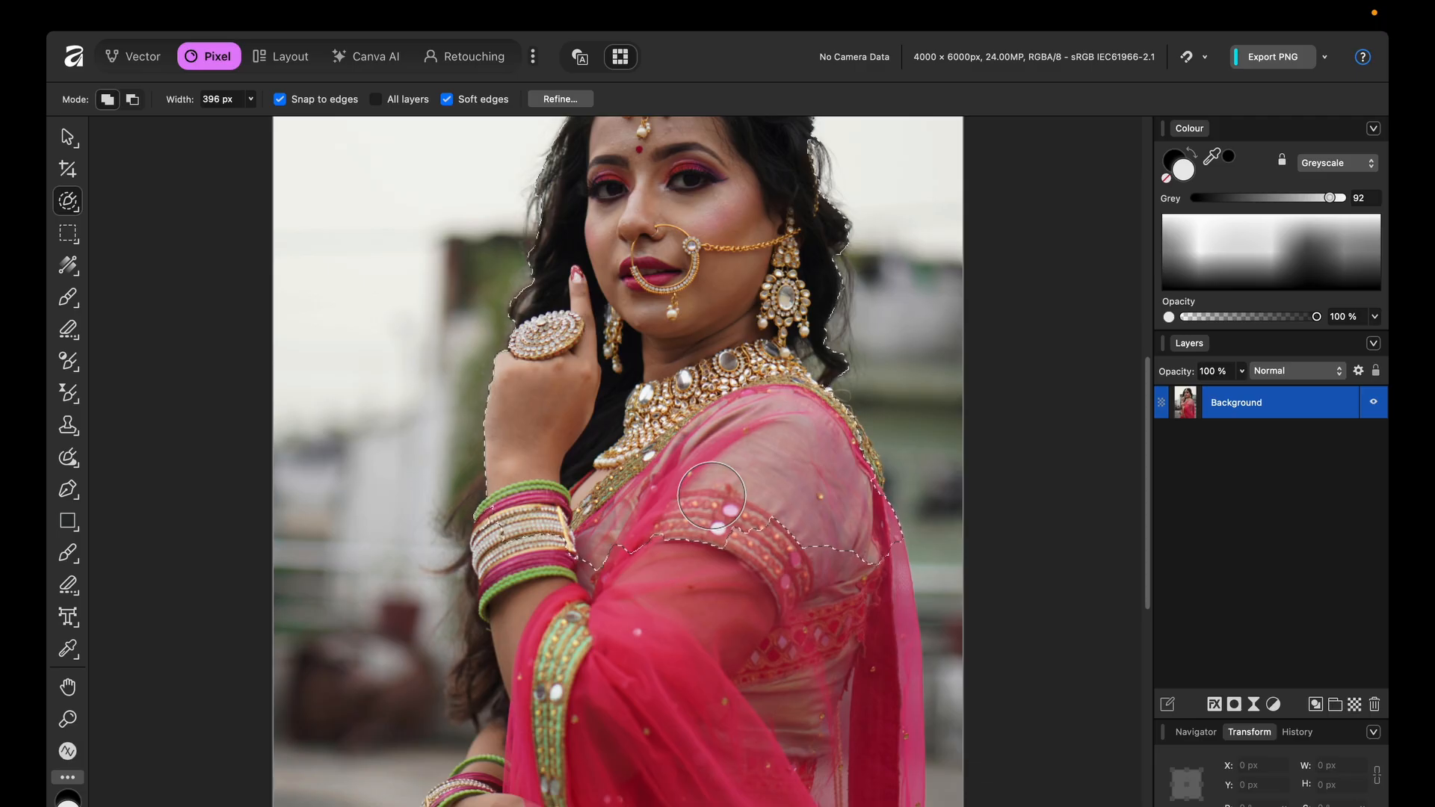
Extend the selection over the blouse and pink saree drape down to the lower edge of the photo.
{"action": "scroll", "coordinate": [711, 496], "scroll_direction": "down", "scroll_amount": 1}
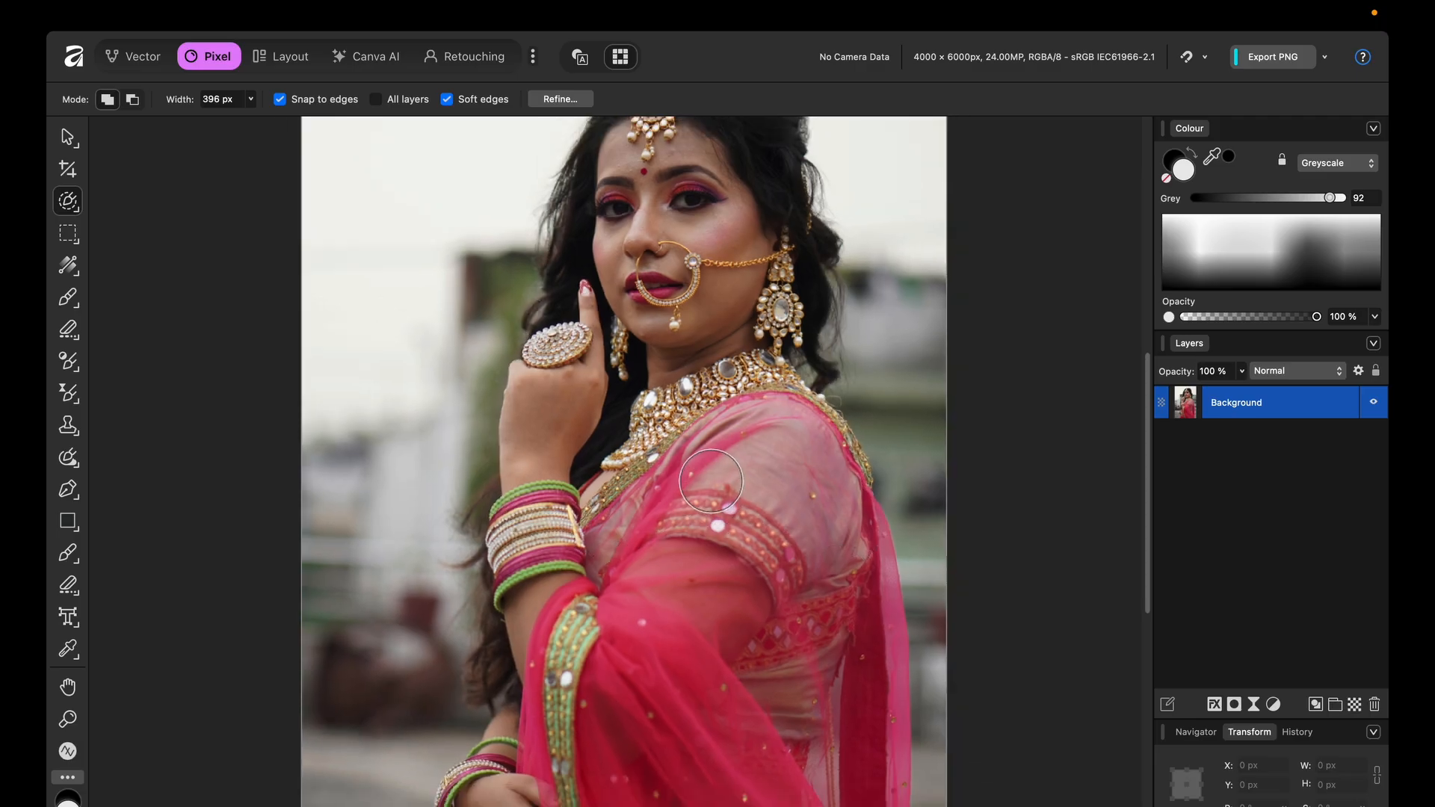
{"action": "scroll", "coordinate": [710, 486], "scroll_direction": "down", "scroll_amount": 3}
{"action": "mouse_move", "coordinate": [708, 359]}
{"action": "left_mouse_down"}
{"action": "mouse_move", "coordinate": [672, 454]}
{"action": "mouse_move", "coordinate": [661, 378]}
{"action": "mouse_move", "coordinate": [767, 407]}
{"action": "mouse_move", "coordinate": [811, 519]}
{"action": "mouse_move", "coordinate": [842, 544]}
{"action": "mouse_move", "coordinate": [863, 628]}
{"action": "mouse_move", "coordinate": [857, 544]}
{"action": "mouse_move", "coordinate": [843, 587]}
{"action": "mouse_move", "coordinate": [845, 456]}
{"action": "left_mouse_up"}
{"action": "scroll", "coordinate": [676, 631], "scroll_direction": "down", "scroll_amount": 2}
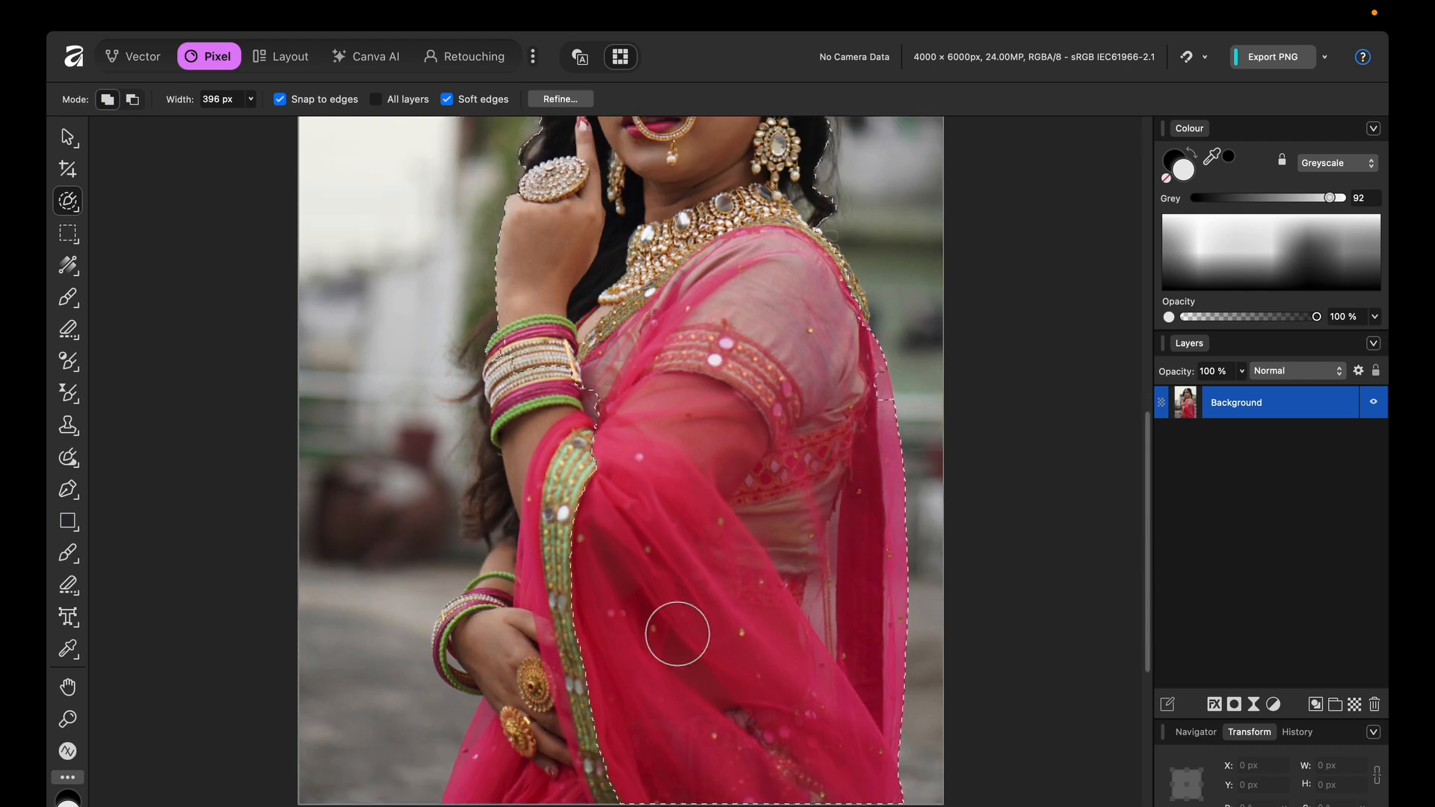
Subtract the background patch beside the hair next to the large earring from the selection.
{"action": "scroll", "coordinate": [609, 420], "scroll_direction": "up", "scroll_amount": 3}
{"action": "scroll", "coordinate": [609, 420], "scroll_direction": "up", "scroll_amount": 6}
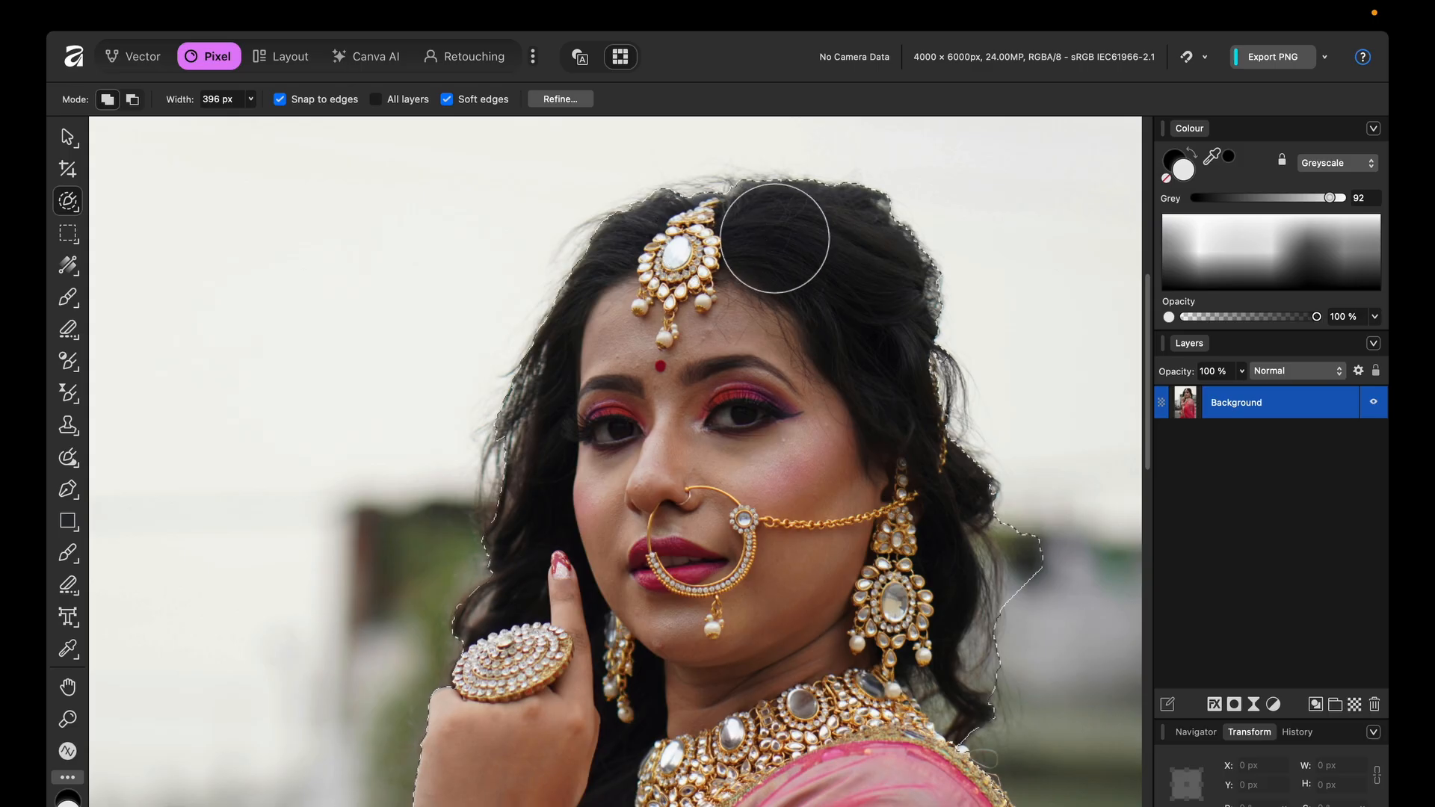
{"action": "scroll", "coordinate": [743, 449], "scroll_direction": "down", "scroll_amount": 4}
{"action": "scroll", "coordinate": [743, 449], "scroll_direction": "right", "scroll_amount": 5}
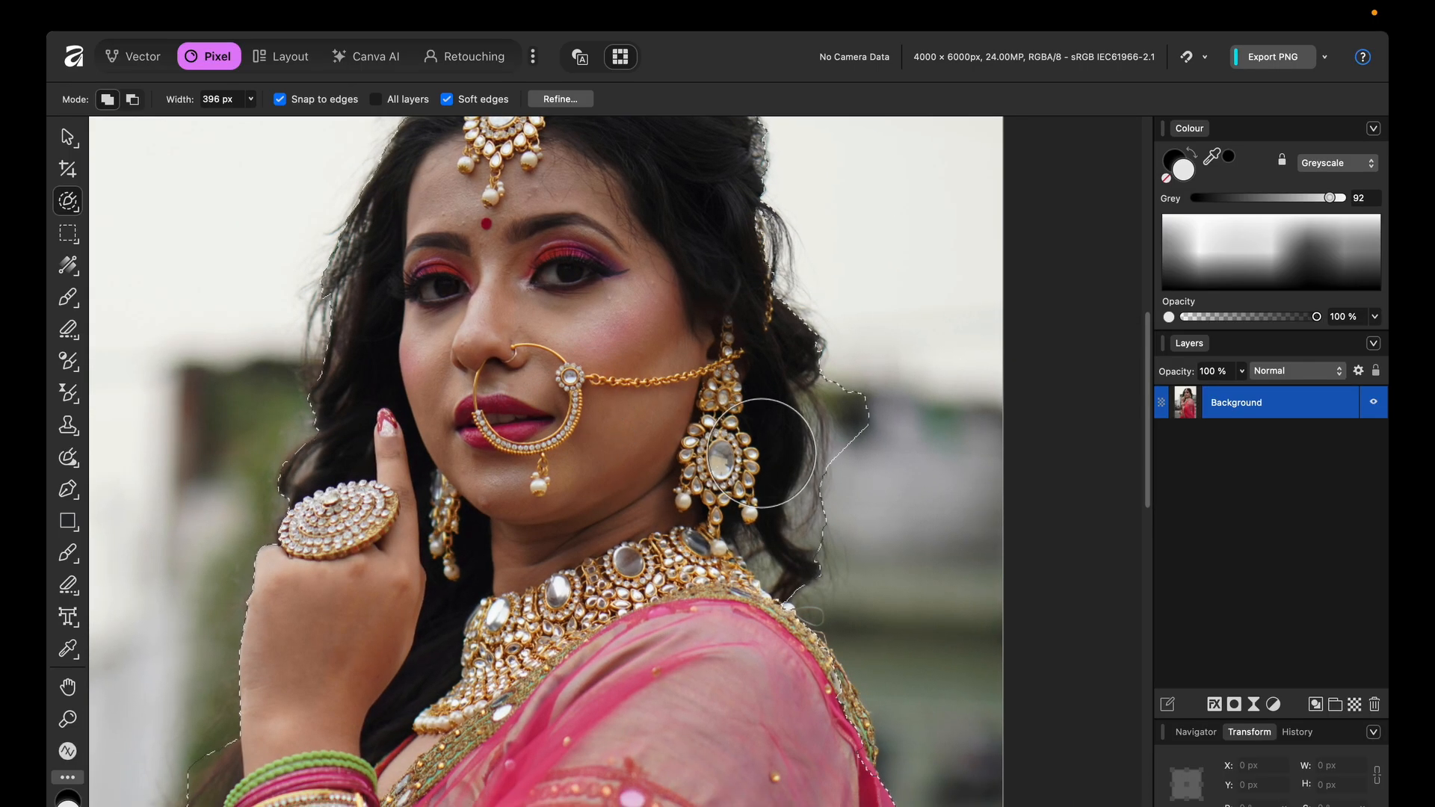
{"action": "scroll", "coordinate": [762, 453], "scroll_direction": "up", "scroll_amount": 3}
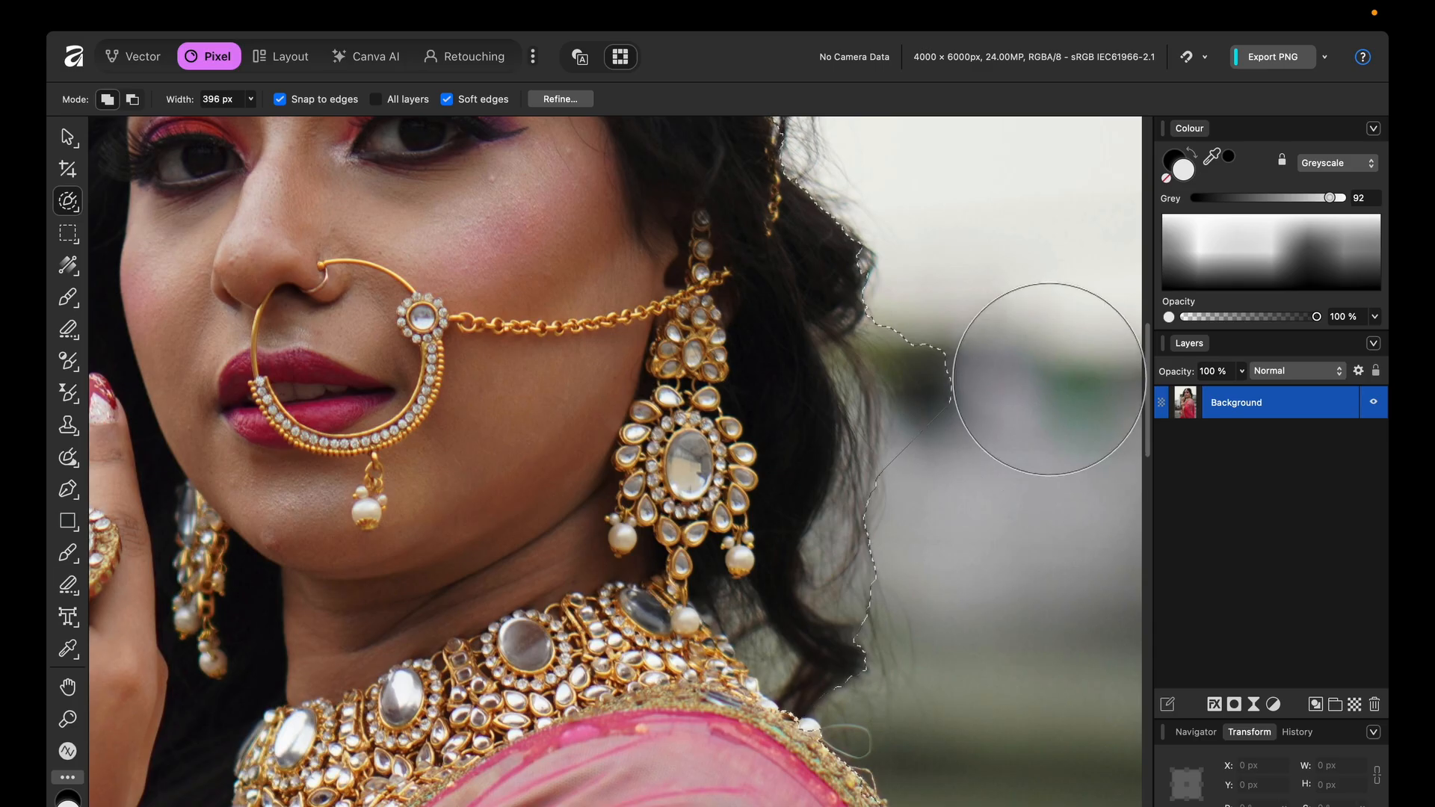
{"action": "scroll", "coordinate": [979, 406], "scroll_direction": "down", "scroll_amount": 2}
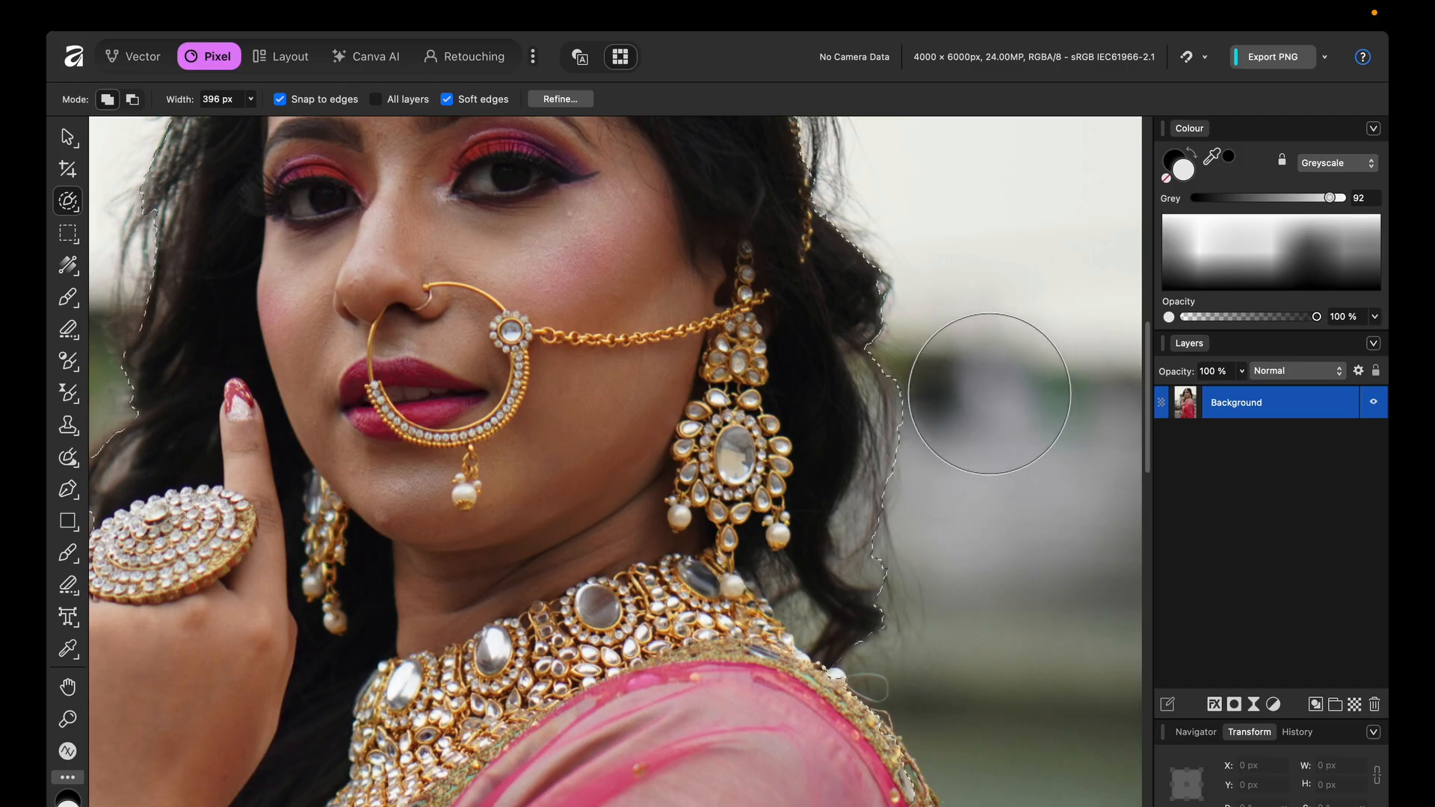
{"action": "left_click_drag", "start_coordinate": [967, 333], "coordinate": [884, 458], "text": "alt"}
{"action": "scroll", "coordinate": [746, 371], "scroll_direction": "down", "scroll_amount": 3}
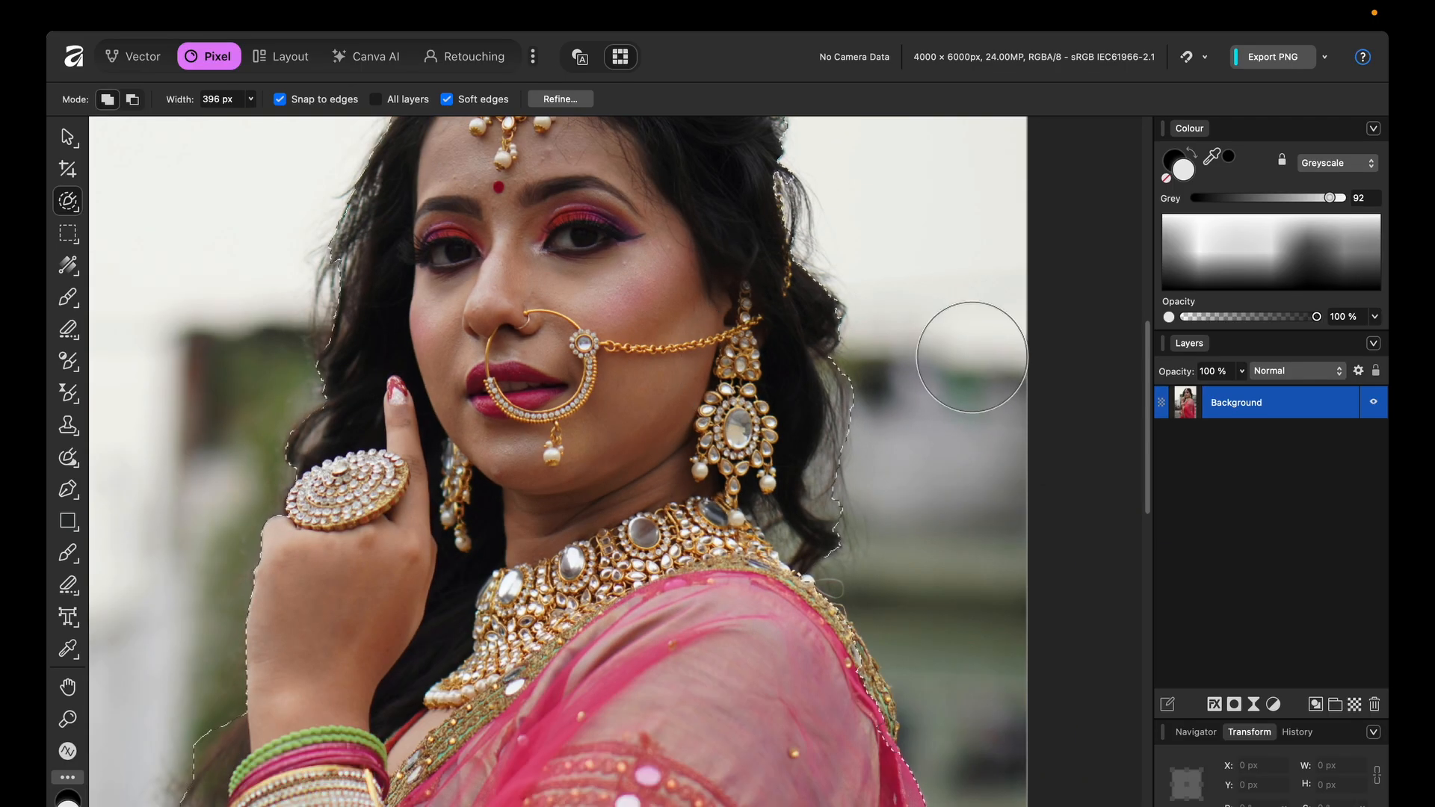
Add the missed section of the pink drape's outer edge, beside the blouse, to the selection.
{"action": "scroll", "coordinate": [408, 486], "scroll_direction": "down", "scroll_amount": 5}
{"action": "scroll", "coordinate": [437, 557], "scroll_direction": "down", "scroll_amount": 15}
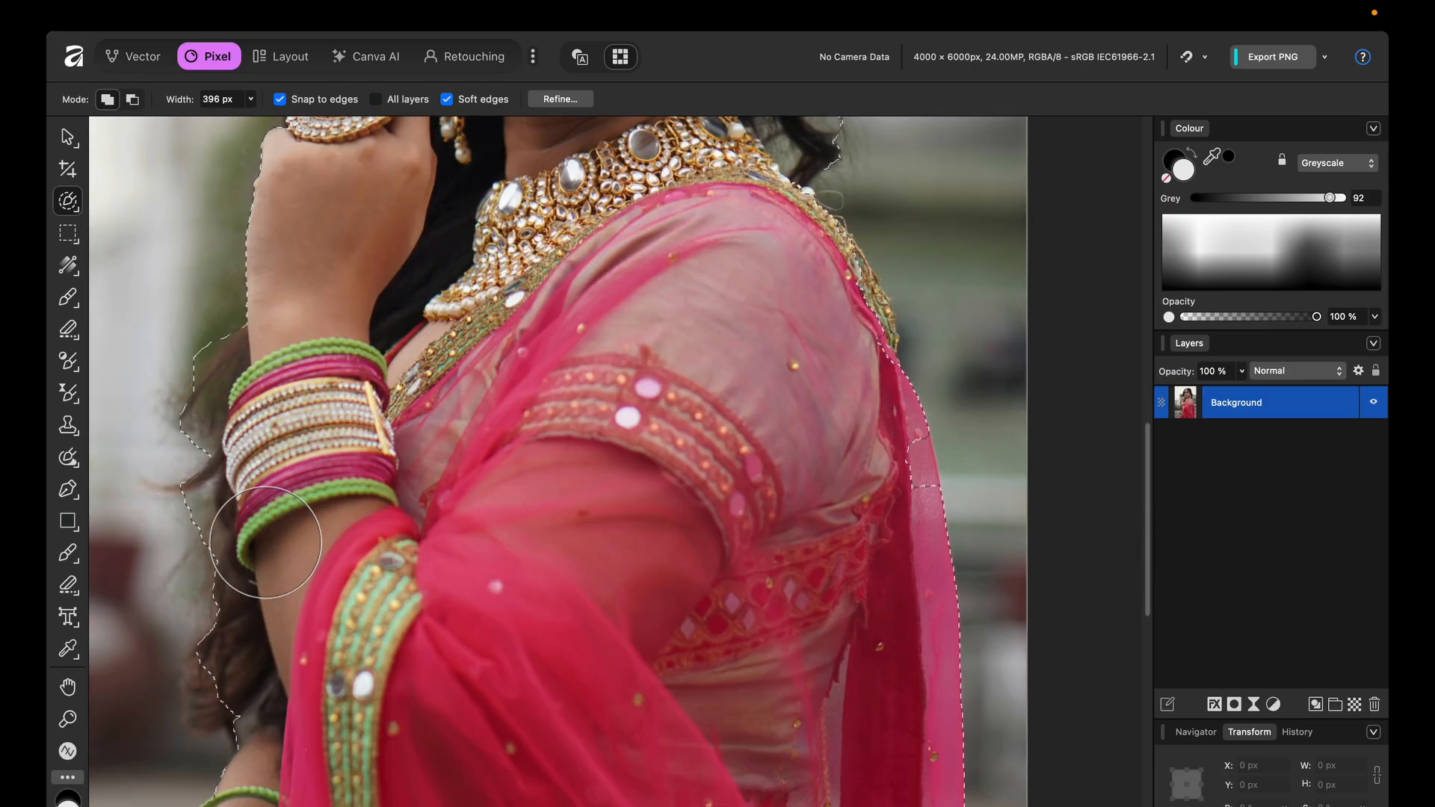
{"action": "scroll", "coordinate": [366, 523], "scroll_direction": "up", "scroll_amount": 10}
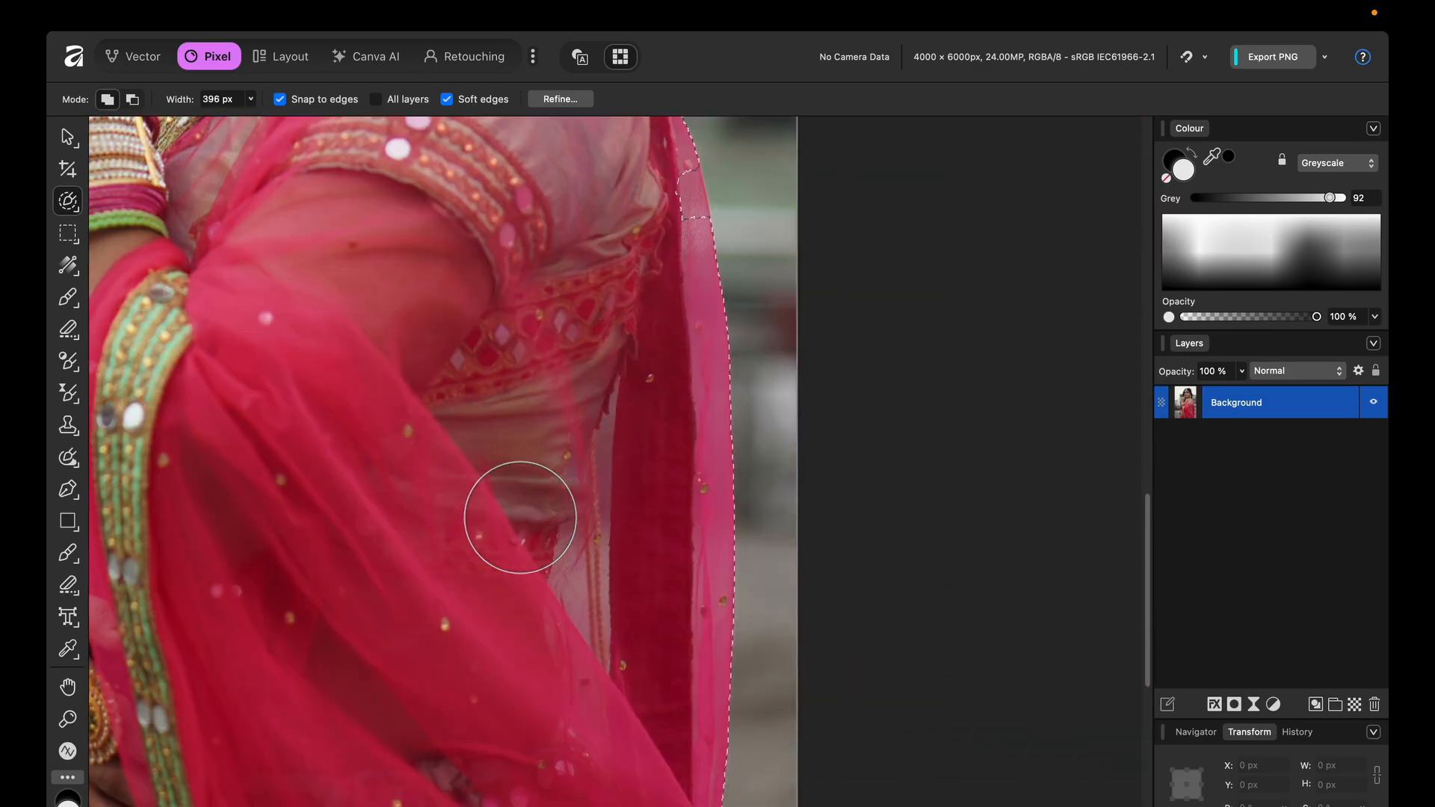
{"action": "scroll", "coordinate": [603, 529], "scroll_direction": "up", "scroll_amount": 5}
{"action": "scroll", "coordinate": [611, 530], "scroll_direction": "right", "scroll_amount": 3}
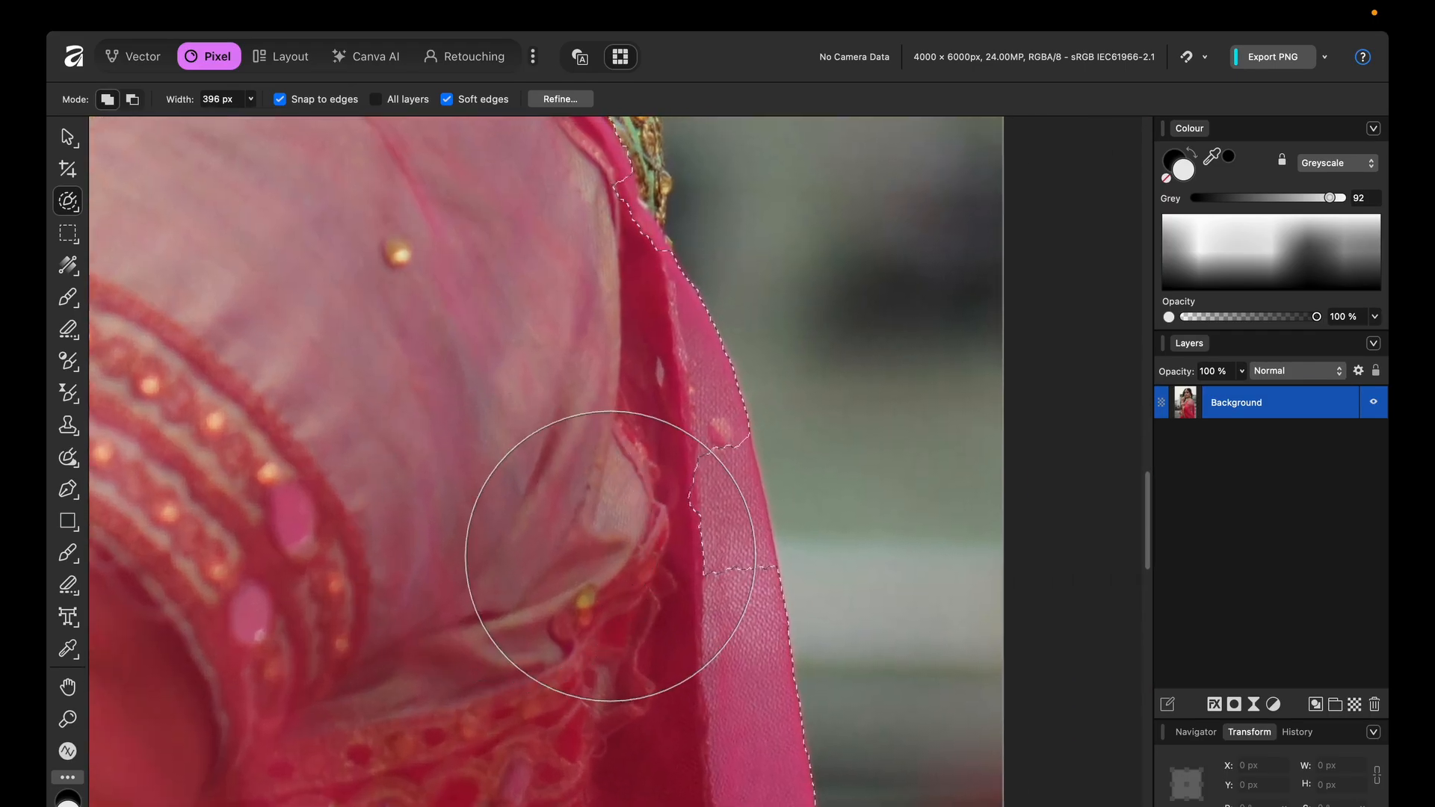
{"action": "scroll", "coordinate": [615, 552], "scroll_direction": "up", "scroll_amount": 2}
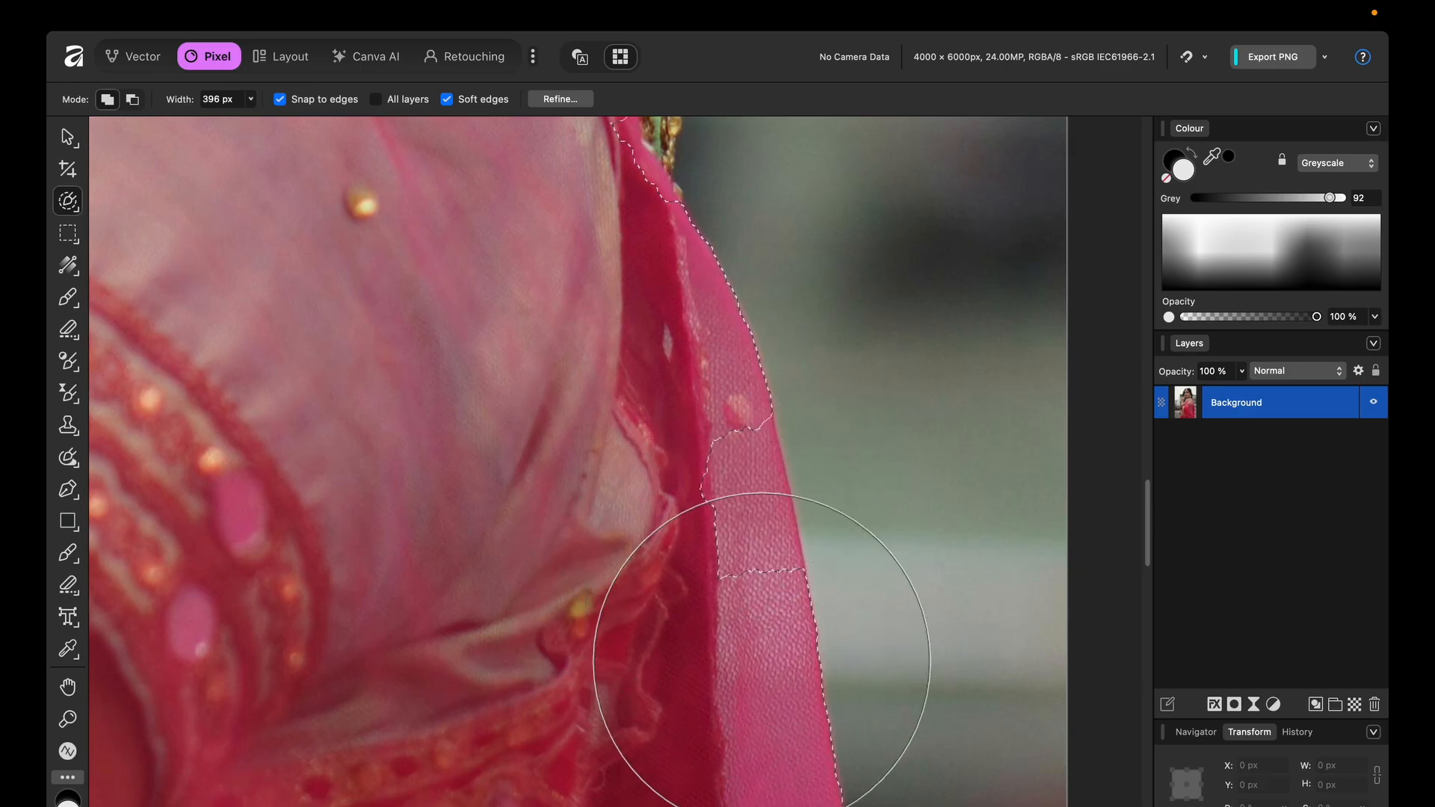
{"action": "mouse_move", "coordinate": [593, 531]}
{"action": "left_mouse_down"}
{"action": "mouse_move", "coordinate": [752, 529]}
{"action": "mouse_move", "coordinate": [666, 528]}
{"action": "mouse_move", "coordinate": [850, 487]}
{"action": "left_mouse_up"}
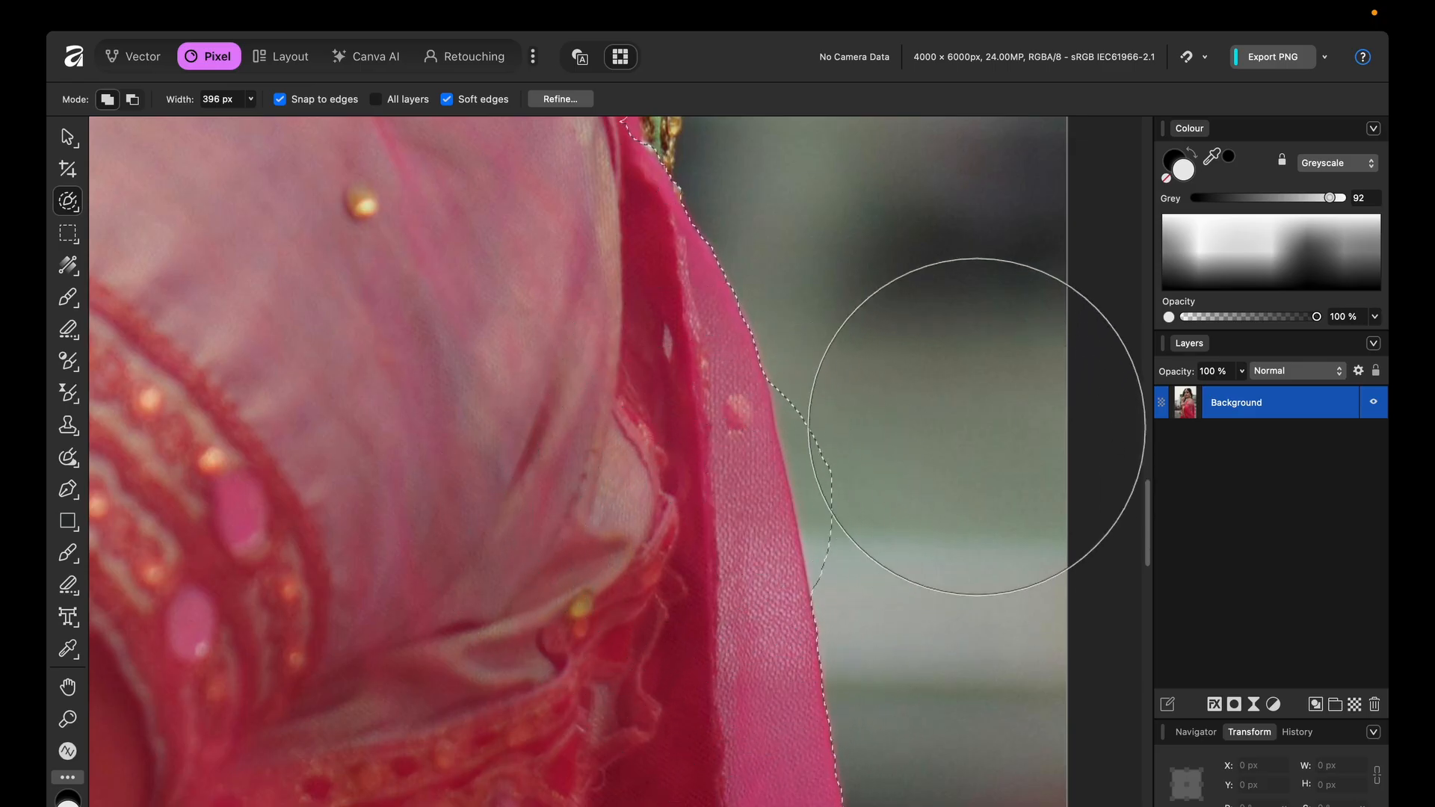
Reduce the selection brush width to 66.3 px and subtract the background spill beside the pink drape's outer edge.
{"action": "scroll", "coordinate": [954, 507], "scroll_direction": "right", "scroll_amount": 5}
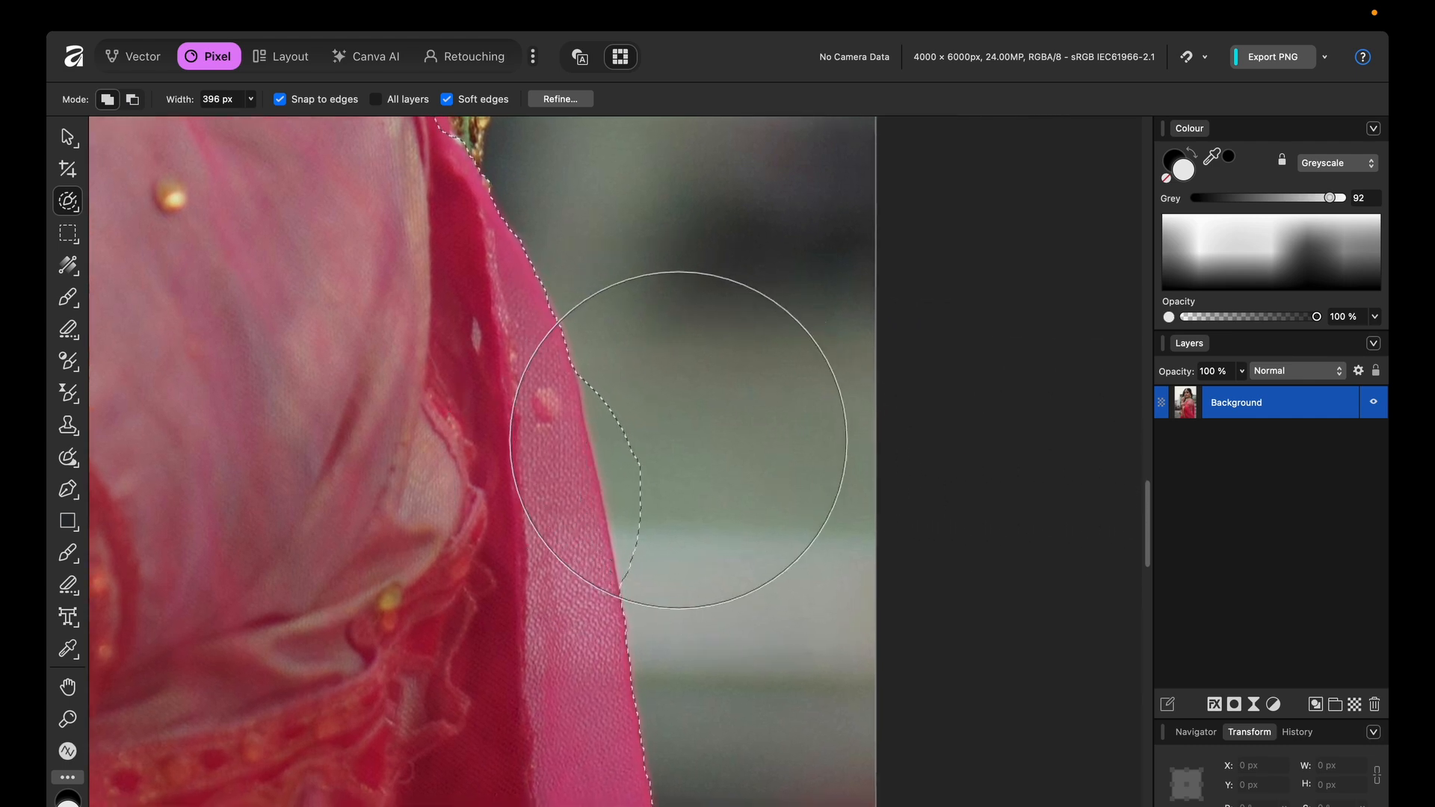
{"action": "key", "text": "bracketleft"}
{"action": "key", "text": "bracketleft"}
{"action": "key", "text": "bracketleft"}
{"action": "key", "text": "bracketleft"}
{"action": "key", "text": "bracketleft"}
{"action": "key", "text": "bracketleft"}
{"action": "key", "text": "bracketleft"}
{"action": "key", "text": "bracketleft"}
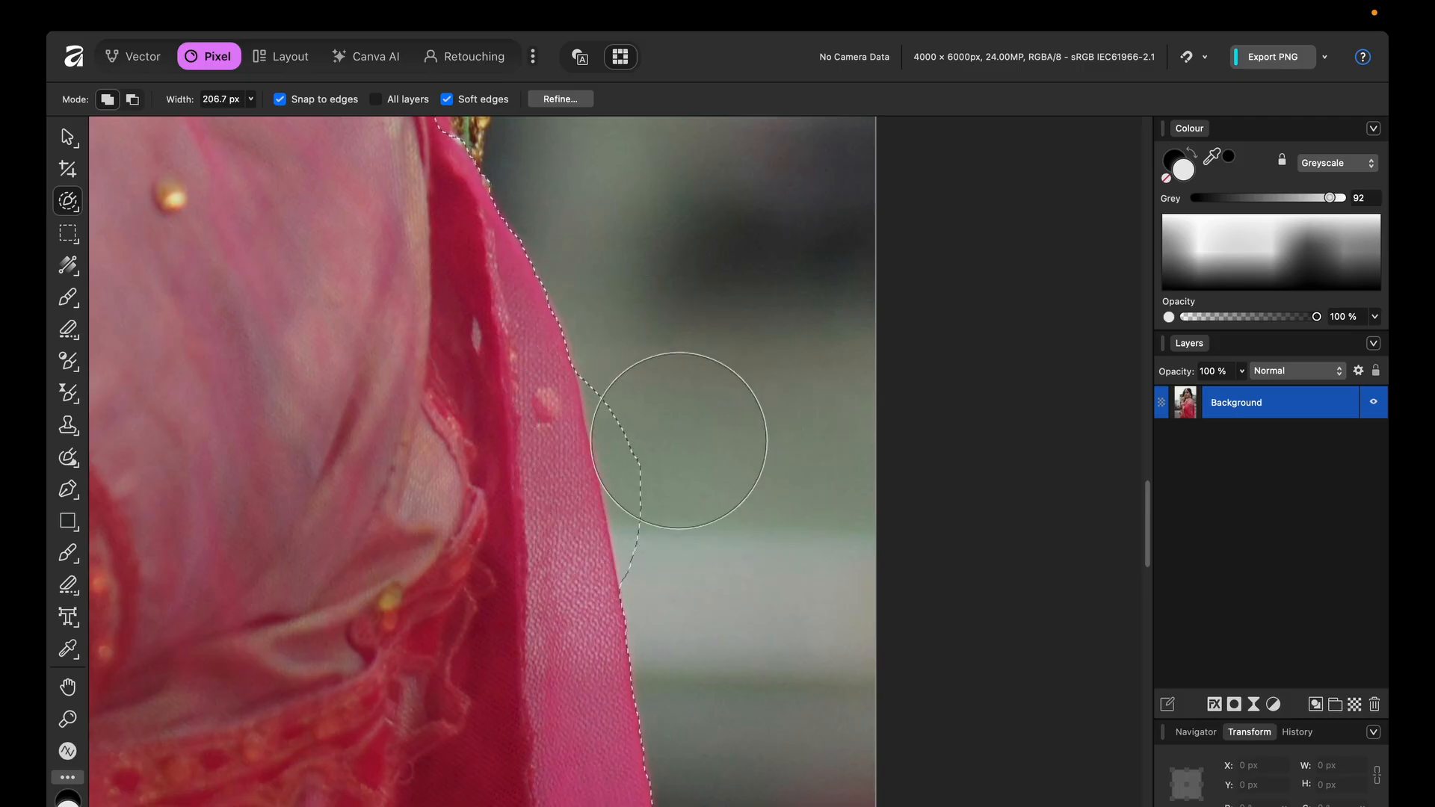
{"action": "key", "text": "bracketleft"}
{"action": "key", "text": "bracketleft"}
{"action": "key", "text": "bracketleft"}
{"action": "key", "text": "bracketleft"}
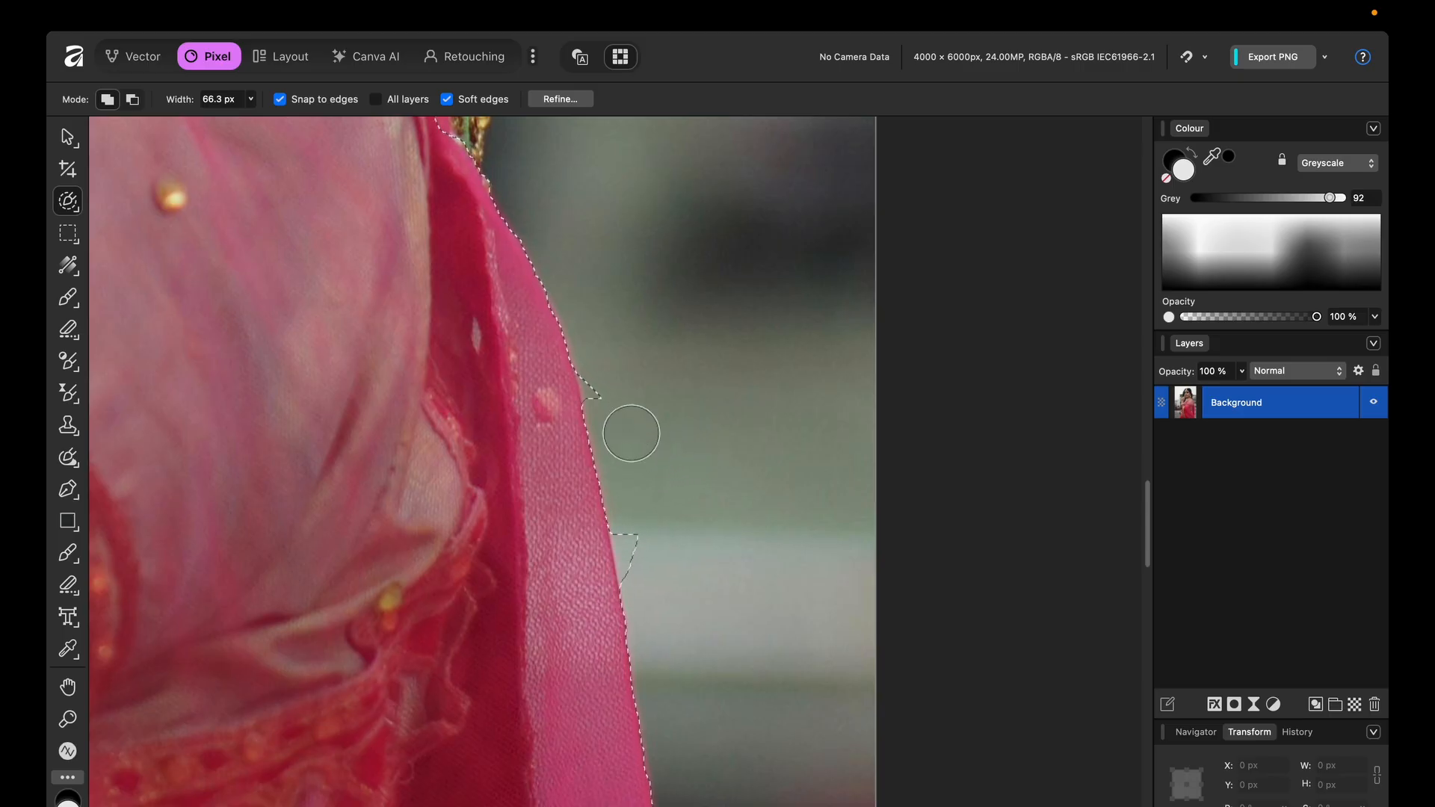
{"action": "scroll", "coordinate": [612, 389], "scroll_direction": "up", "scroll_amount": 1}
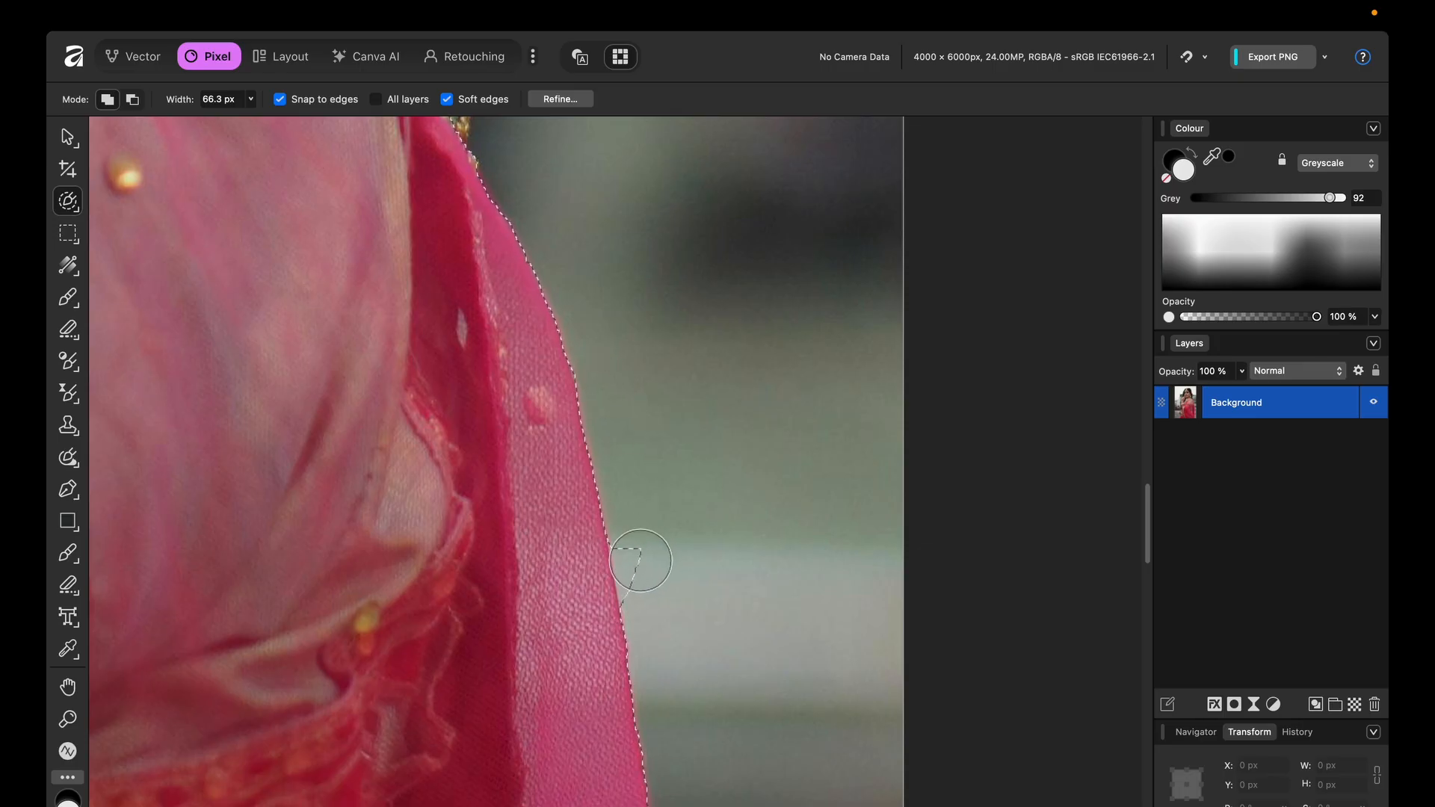
Subtract the small background bulge beside the gold embroidered border on the shoulder from the selection.
{"action": "scroll", "coordinate": [636, 565], "scroll_direction": "up", "scroll_amount": 10}
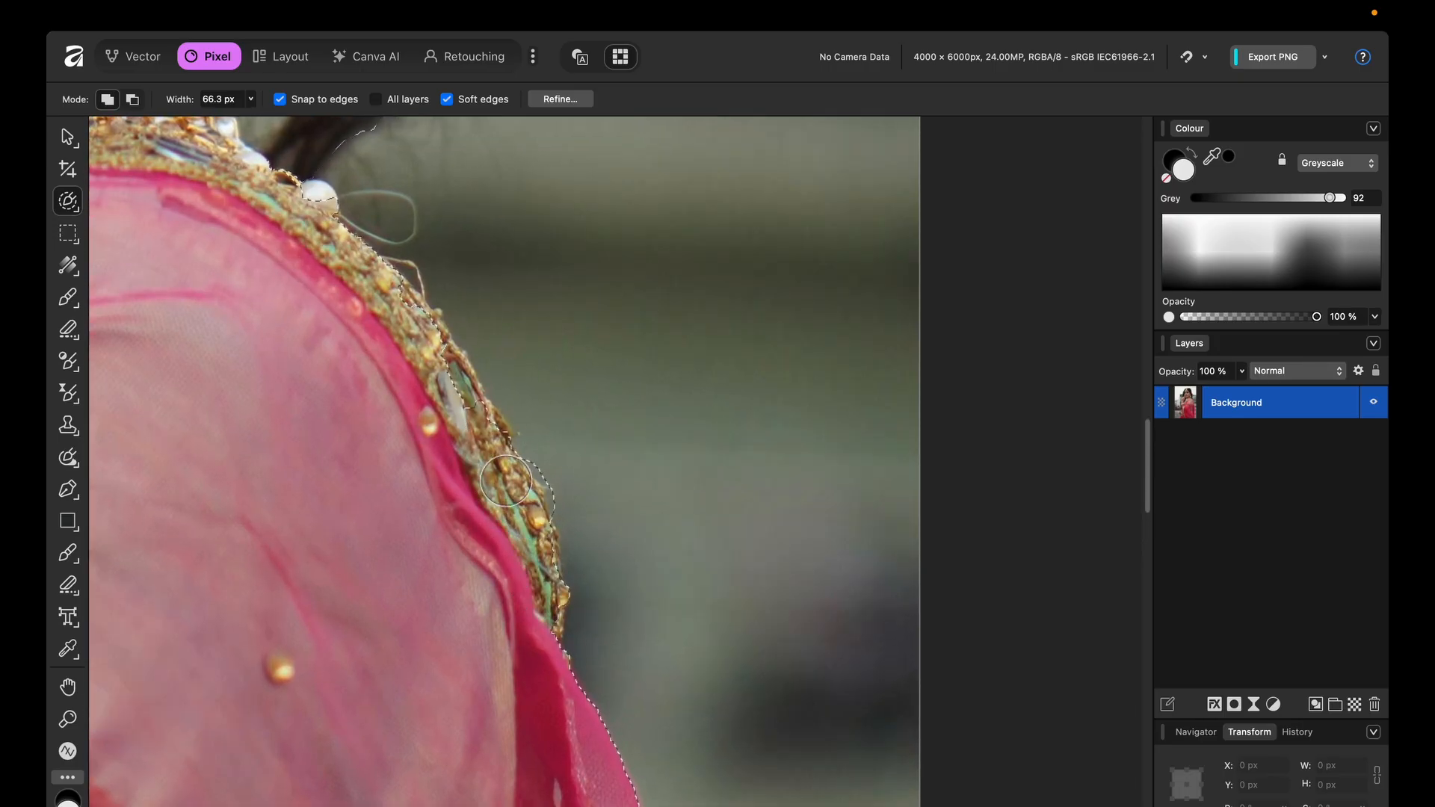
{"action": "scroll", "coordinate": [460, 390], "scroll_direction": "up", "scroll_amount": 2}
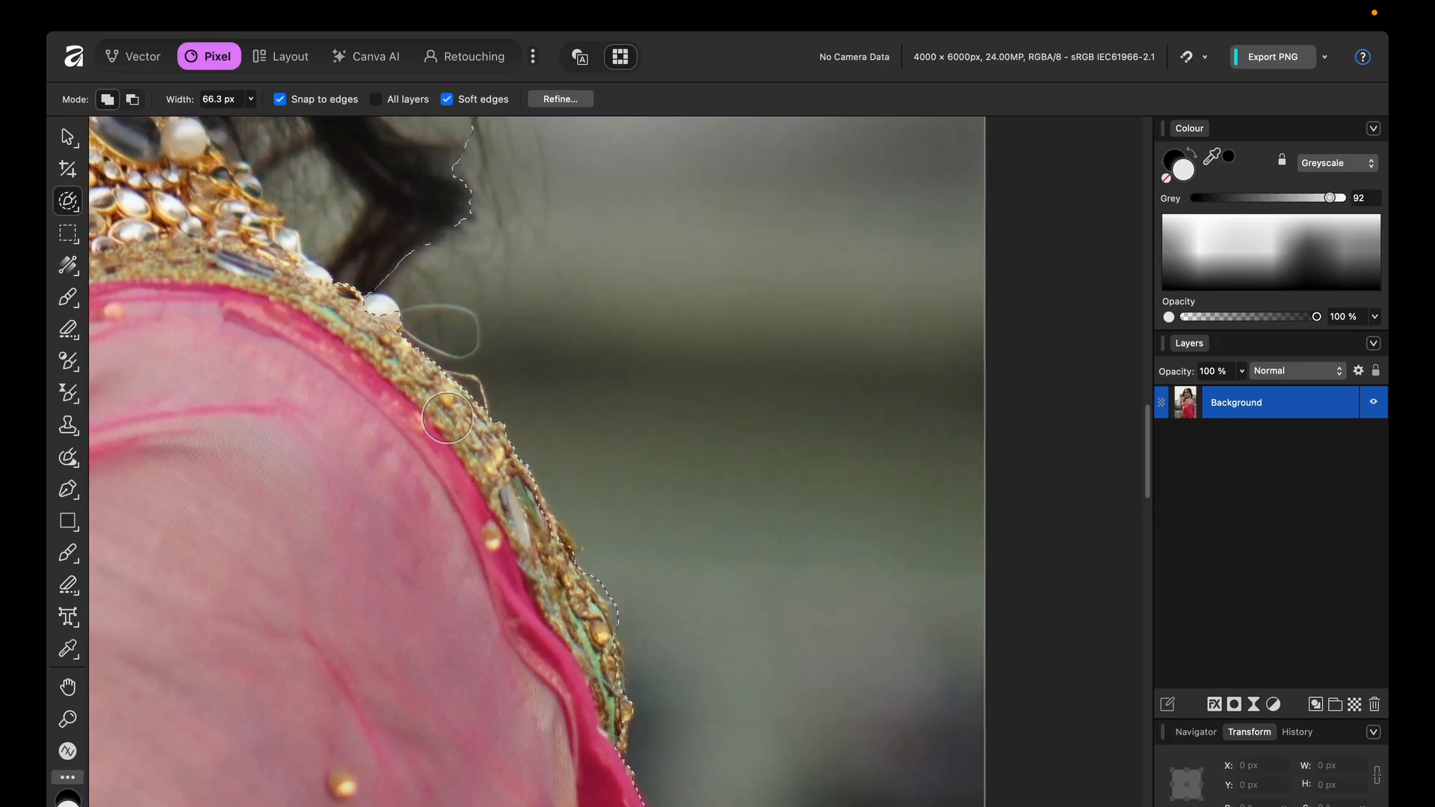
{"action": "scroll", "coordinate": [532, 511], "scroll_direction": "down", "scroll_amount": 3}
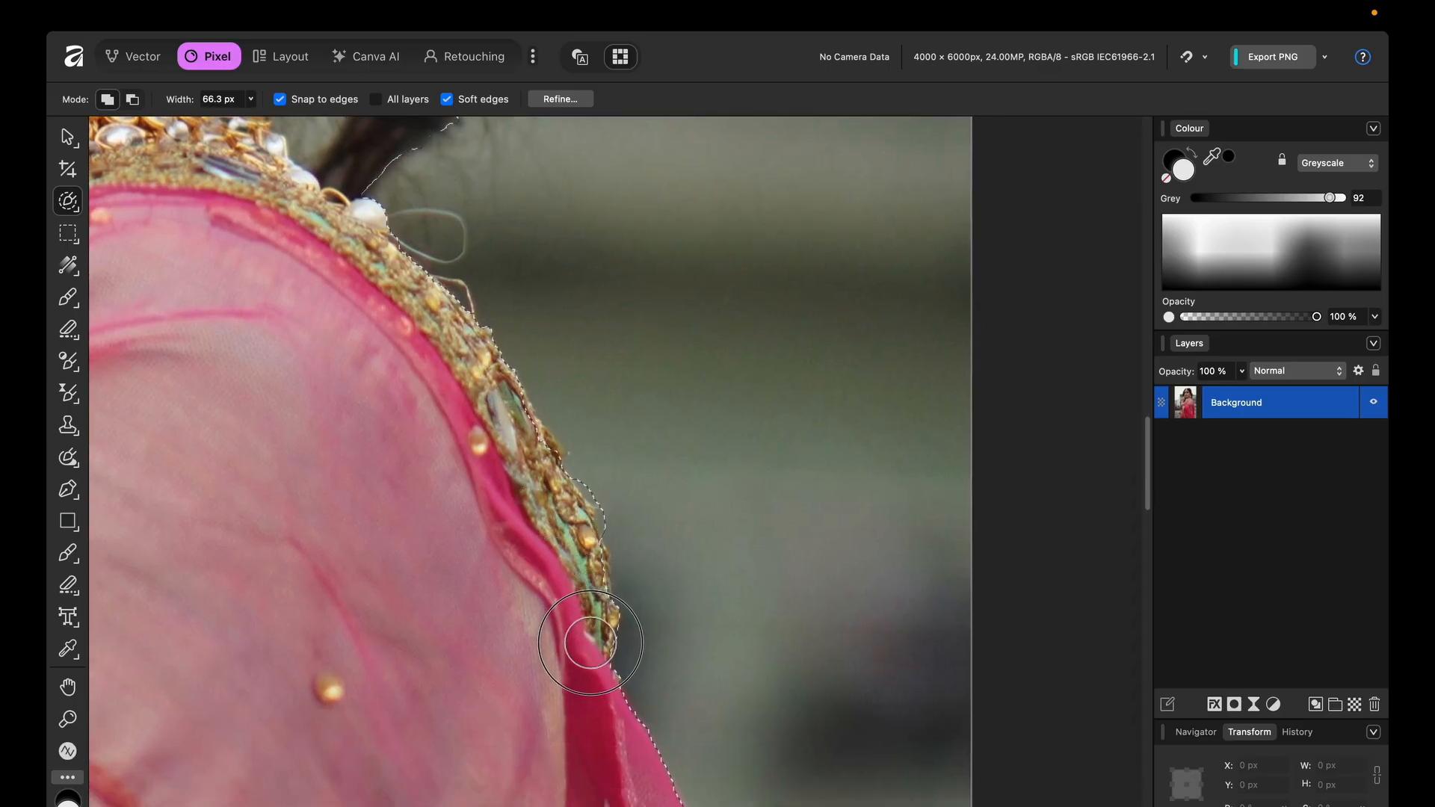
{"action": "scroll", "coordinate": [651, 527], "scroll_direction": "up", "scroll_amount": 3}
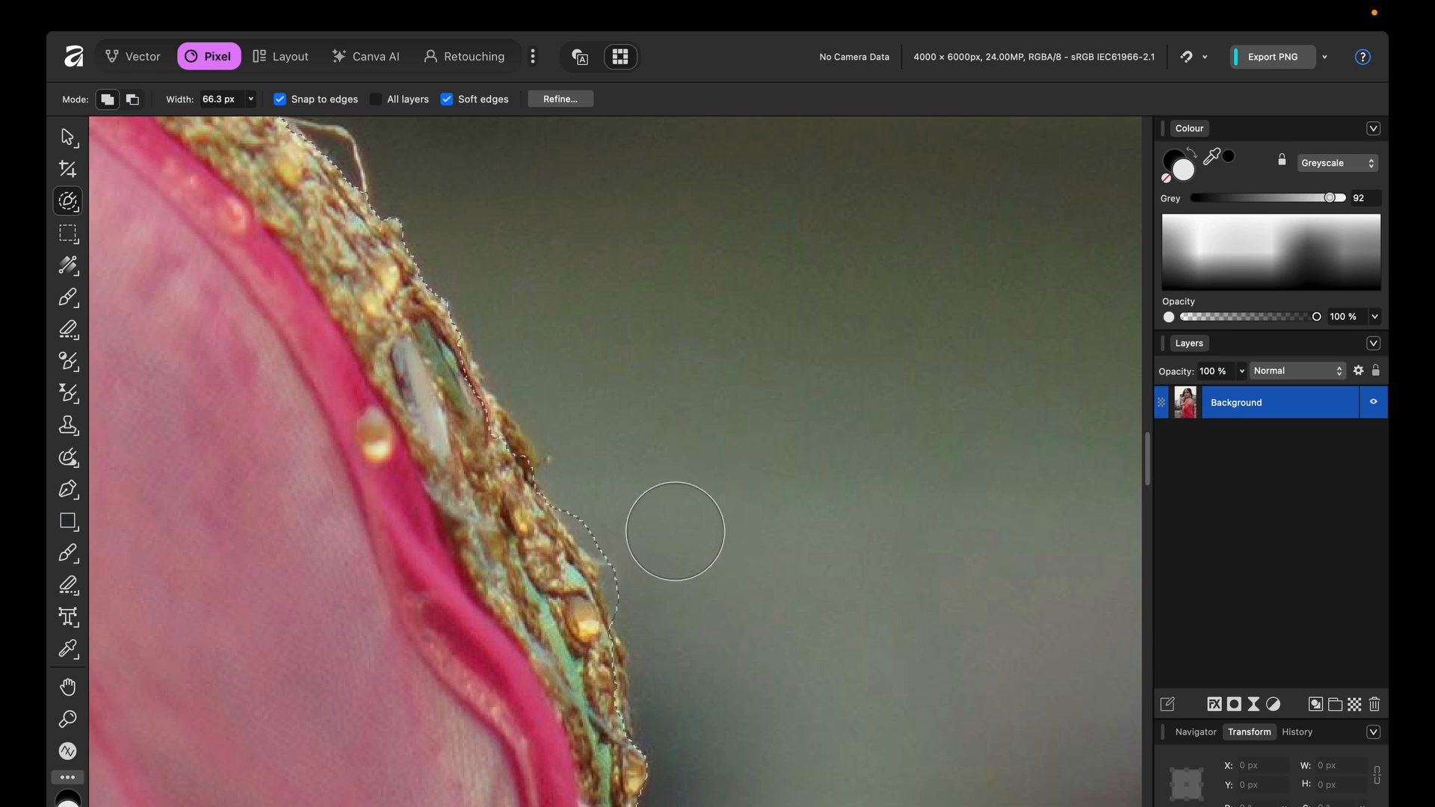
{"action": "left_click_drag", "start_coordinate": [645, 556], "coordinate": [628, 551]}
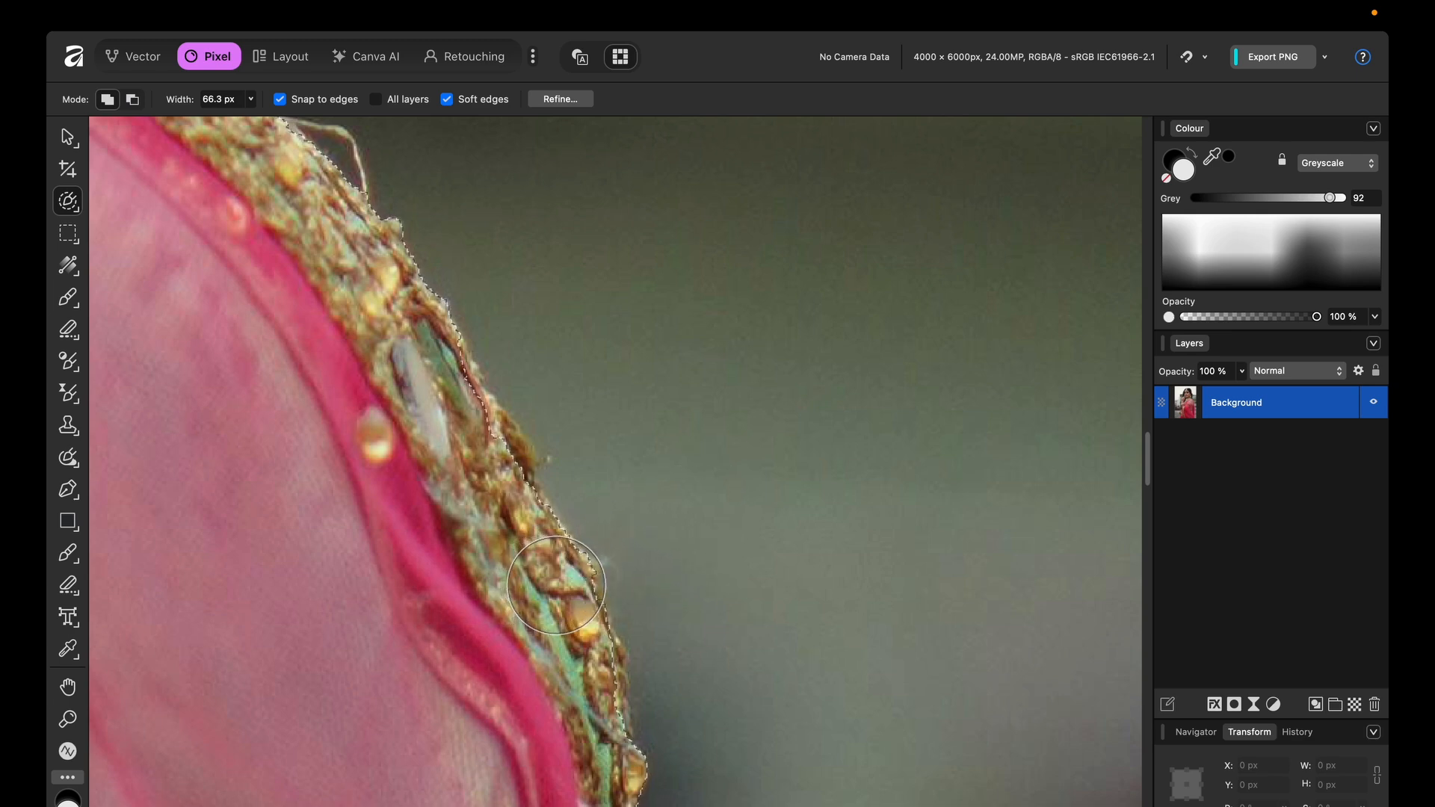
Add the loose hair strands beside the hanging gold hair chain to the selection.
{"action": "scroll", "coordinate": [448, 485], "scroll_direction": "up", "scroll_amount": 10}
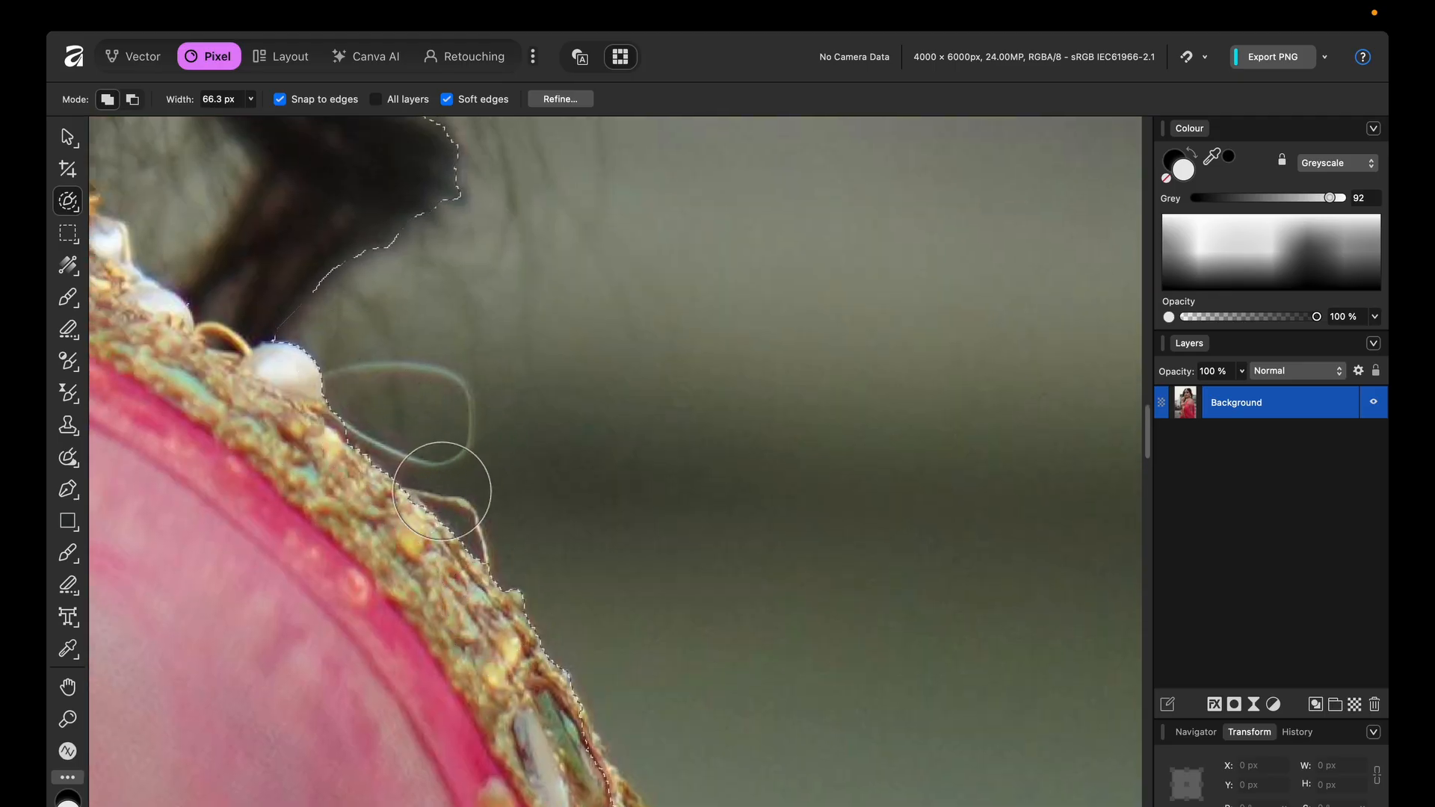
{"action": "scroll", "coordinate": [332, 487], "scroll_direction": "down", "scroll_amount": 5}
{"action": "scroll", "coordinate": [368, 458], "scroll_direction": "up", "scroll_amount": 6}
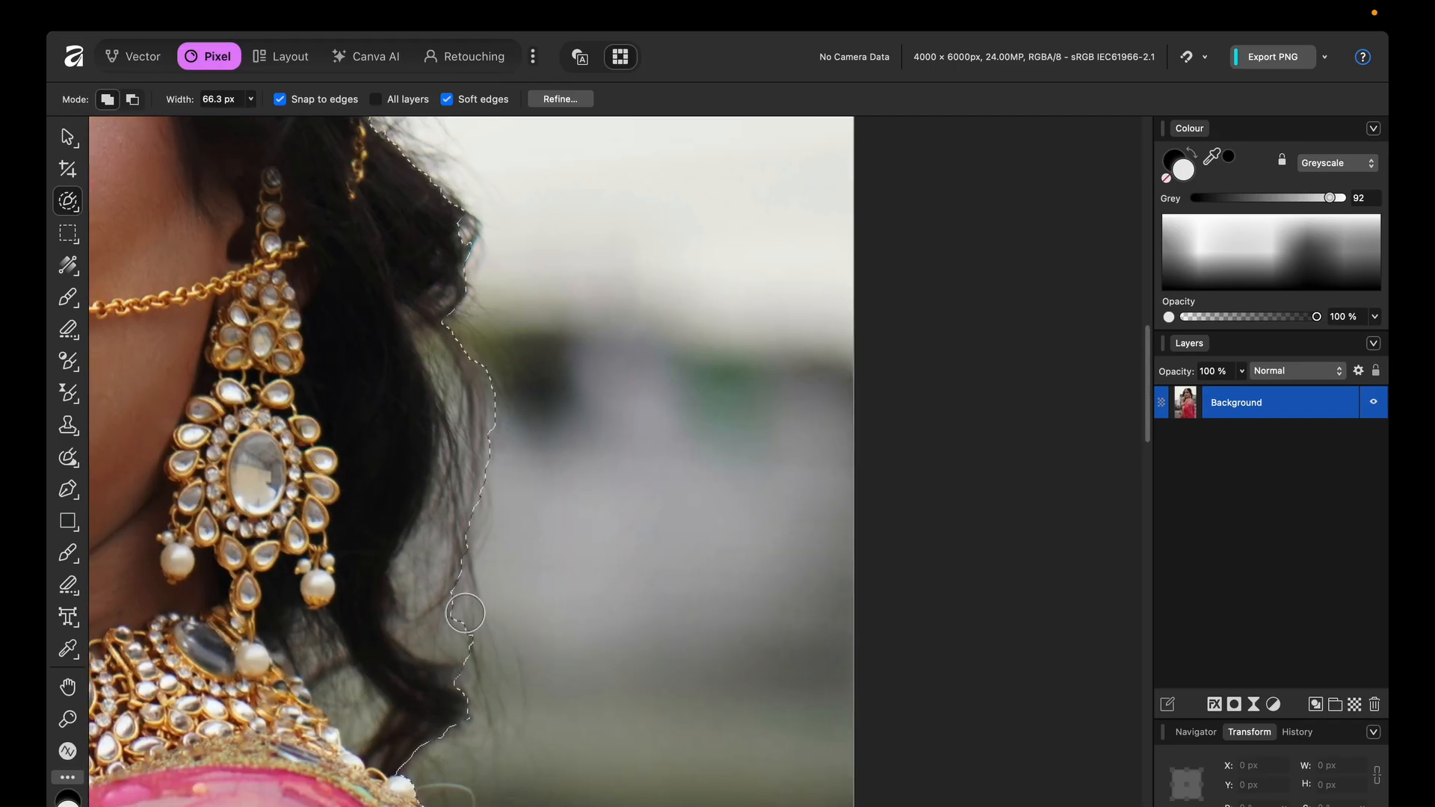
{"action": "scroll", "coordinate": [493, 523], "scroll_direction": "down", "scroll_amount": 5}
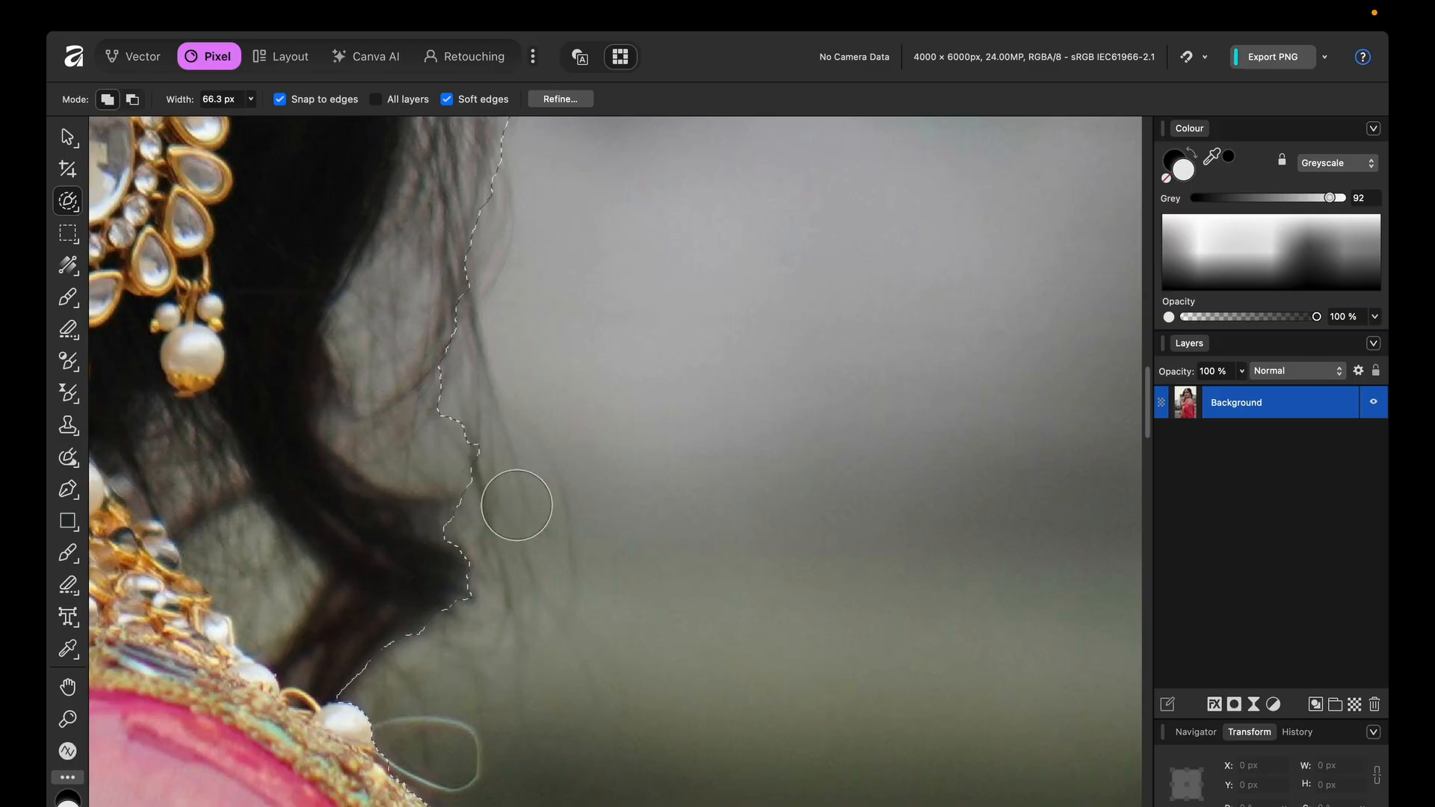
{"action": "scroll", "coordinate": [486, 509], "scroll_direction": "down", "scroll_amount": 4}
{"action": "scroll", "coordinate": [529, 419], "scroll_direction": "up", "scroll_amount": 6}
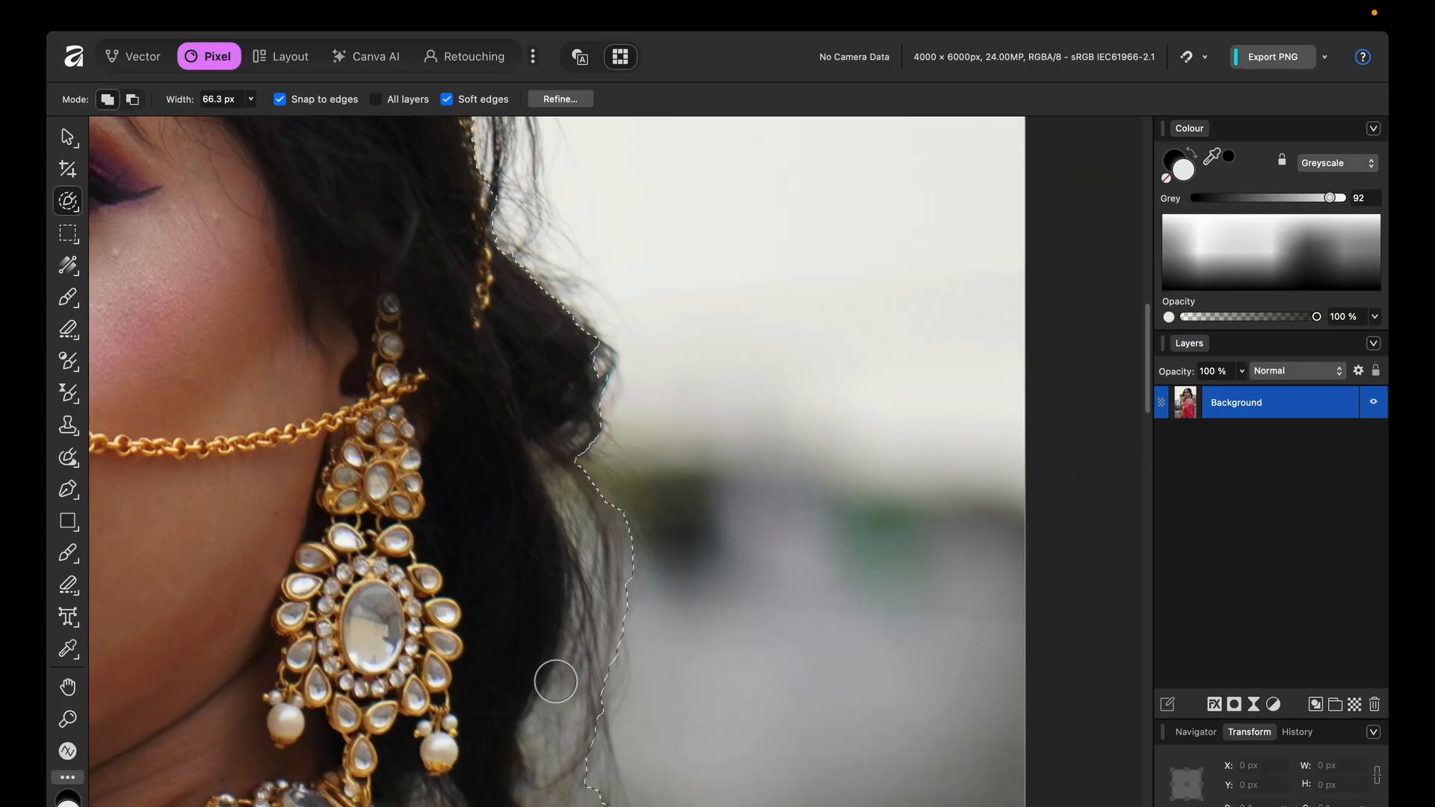
{"action": "scroll", "coordinate": [546, 613], "scroll_direction": "up", "scroll_amount": 4}
{"action": "scroll", "coordinate": [534, 543], "scroll_direction": "up", "scroll_amount": 2}
{"action": "scroll", "coordinate": [540, 423], "scroll_direction": "up", "scroll_amount": 4}
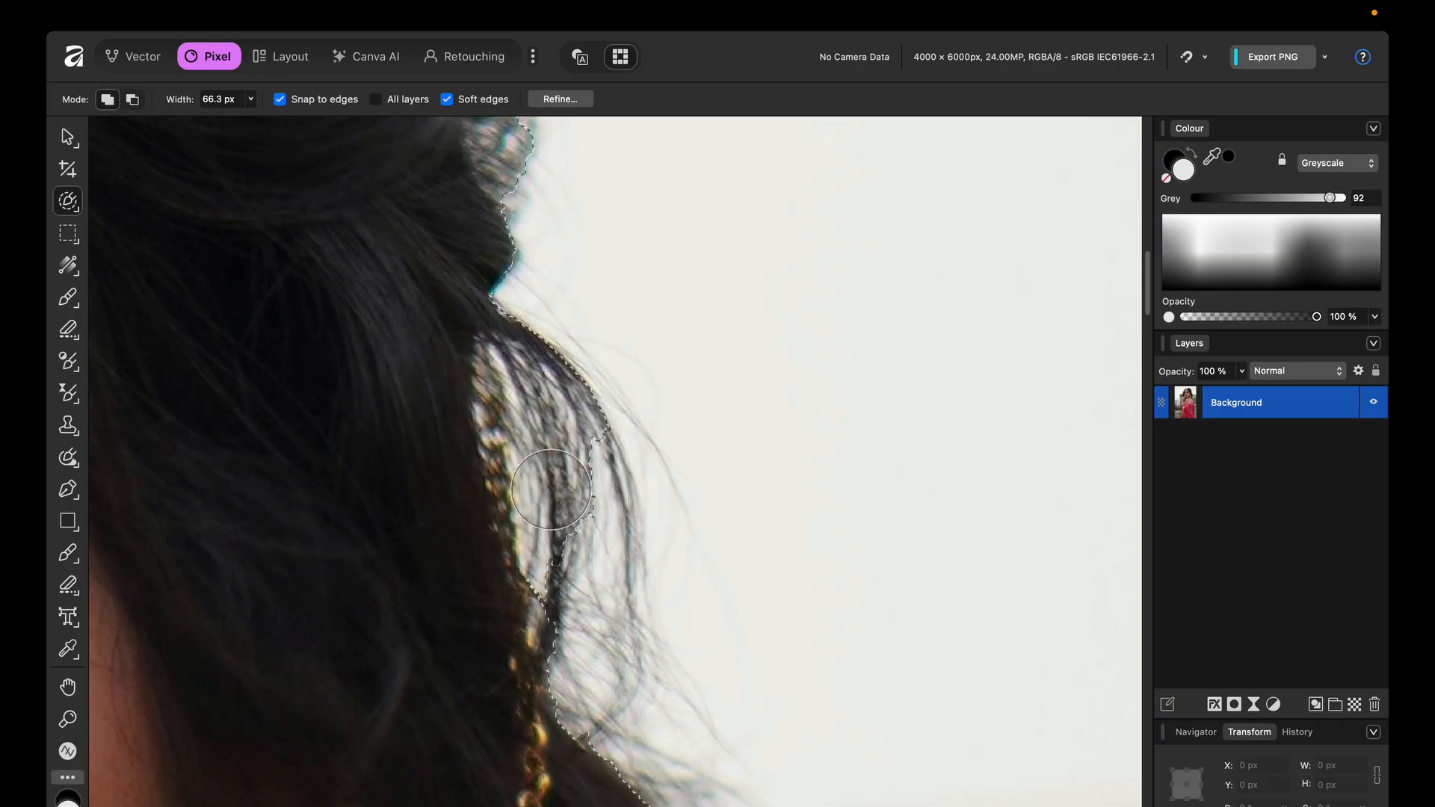
{"action": "left_click_drag", "start_coordinate": [572, 515], "coordinate": [598, 636]}
Add the wispy flyaway hair at the crown, just above the forehead jewel, to the selection.
{"action": "scroll", "coordinate": [512, 471], "scroll_direction": "down", "scroll_amount": 2}
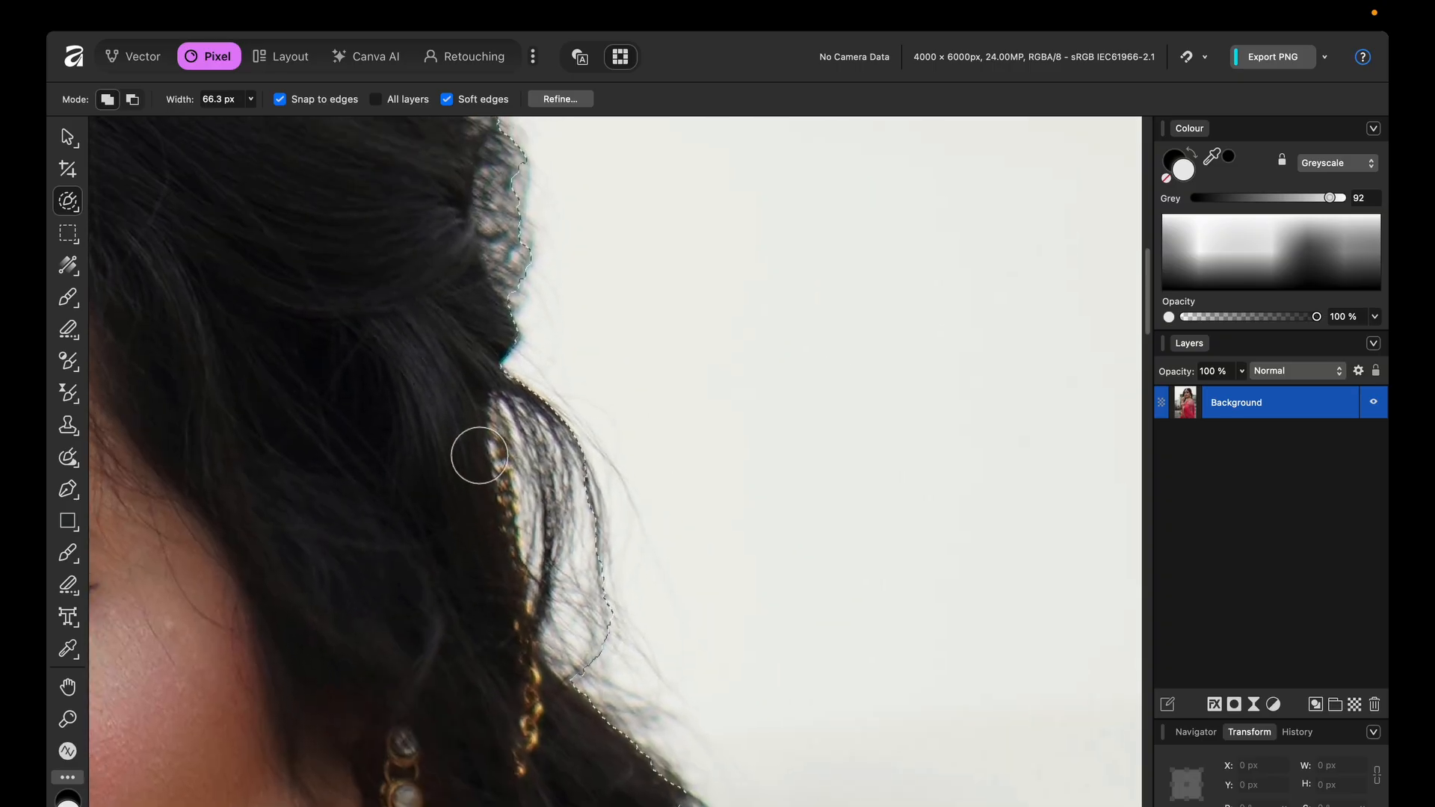
{"action": "scroll", "coordinate": [397, 432], "scroll_direction": "up", "scroll_amount": 6}
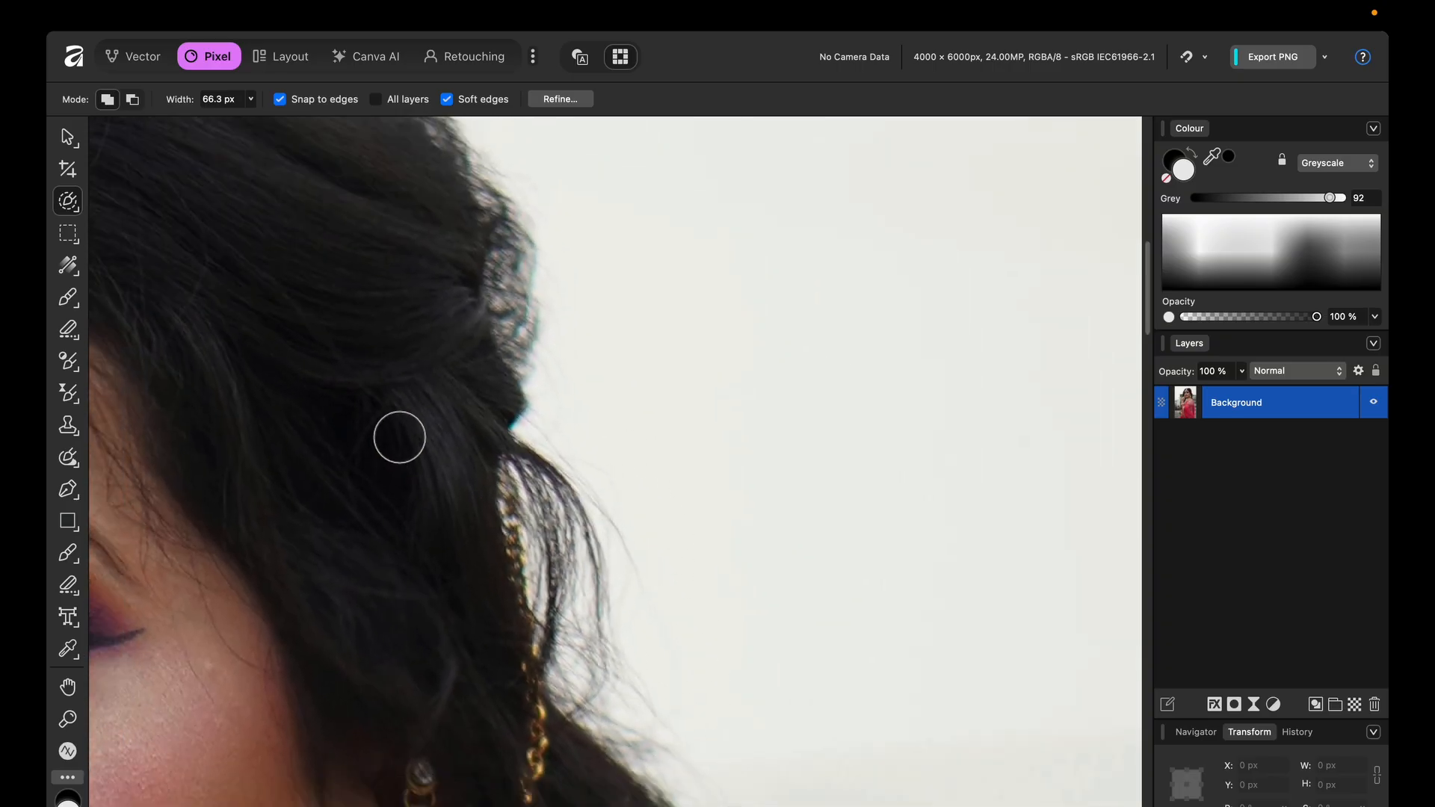
{"action": "scroll", "coordinate": [545, 481], "scroll_direction": "left", "scroll_amount": 5}
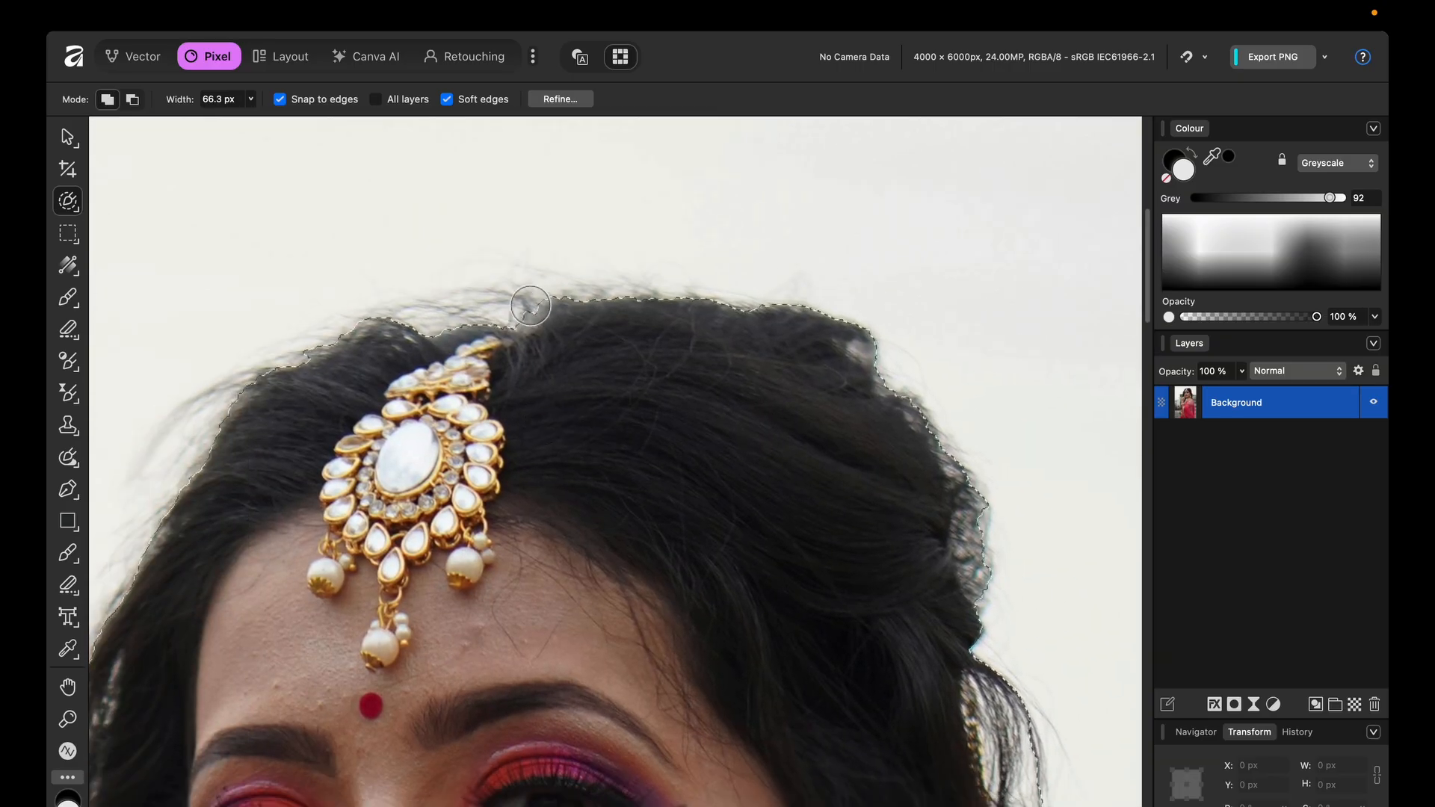
{"action": "mouse_move", "coordinate": [537, 317]}
{"action": "left_mouse_down"}
{"action": "mouse_move", "coordinate": [505, 301]}
{"action": "mouse_move", "coordinate": [433, 312]}
{"action": "left_mouse_up"}
Add the missed end of the long hair hanging beside the arm, above the lower wrist's bangles, to the selection.
{"action": "scroll", "coordinate": [635, 349], "scroll_direction": "down", "scroll_amount": 3}
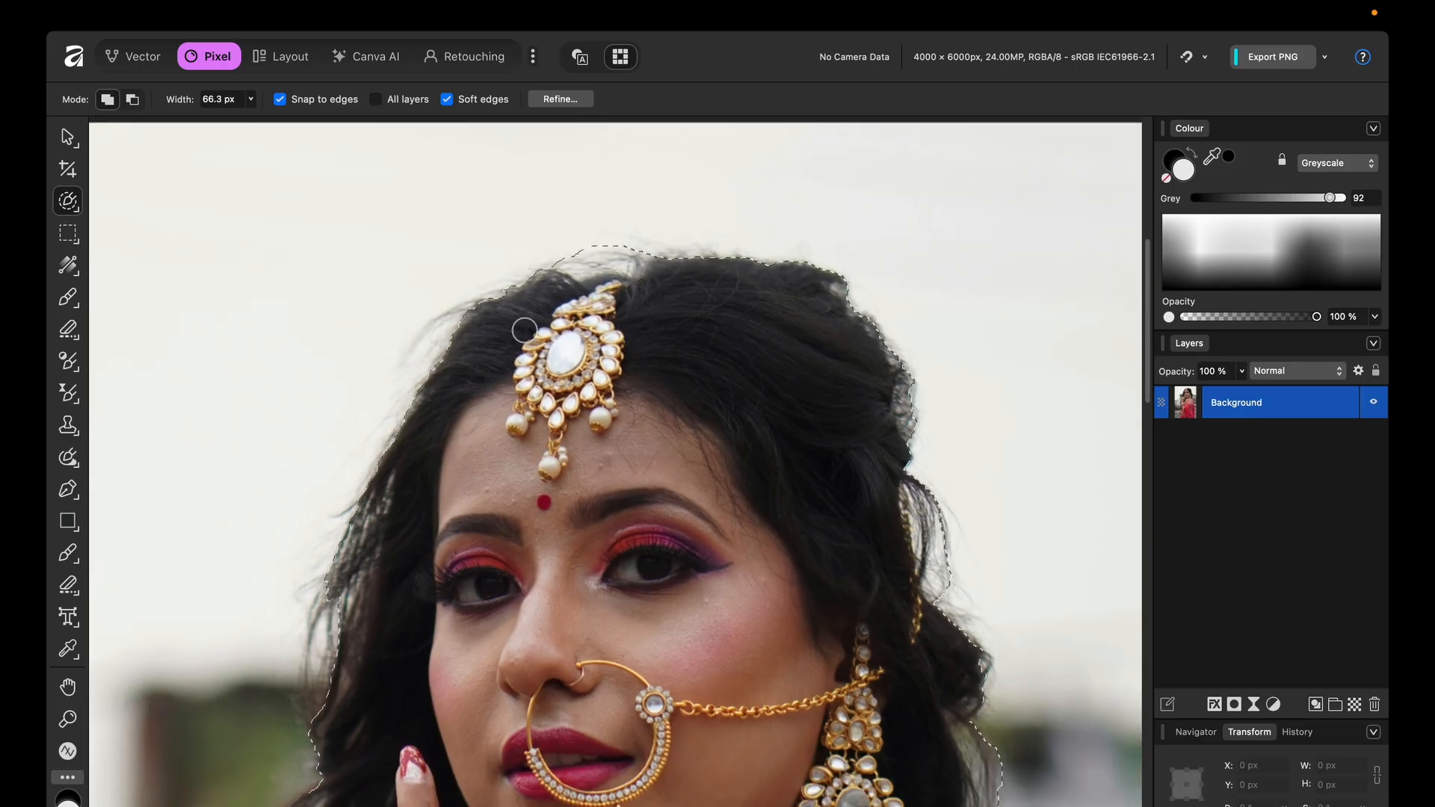
{"action": "scroll", "coordinate": [436, 370], "scroll_direction": "down", "scroll_amount": 5}
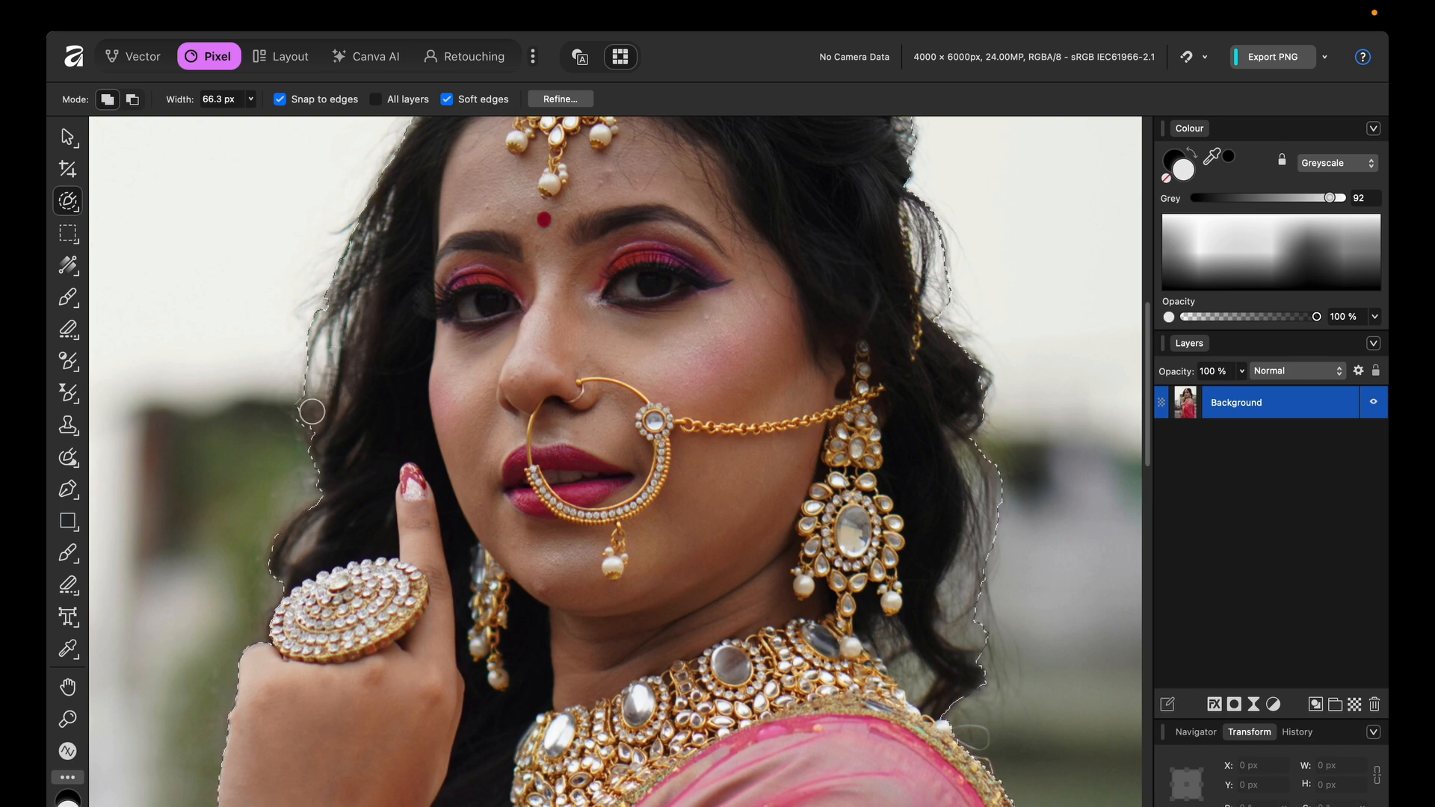
{"action": "scroll", "coordinate": [362, 426], "scroll_direction": "down", "scroll_amount": 5}
{"action": "scroll", "coordinate": [291, 609], "scroll_direction": "down", "scroll_amount": 5}
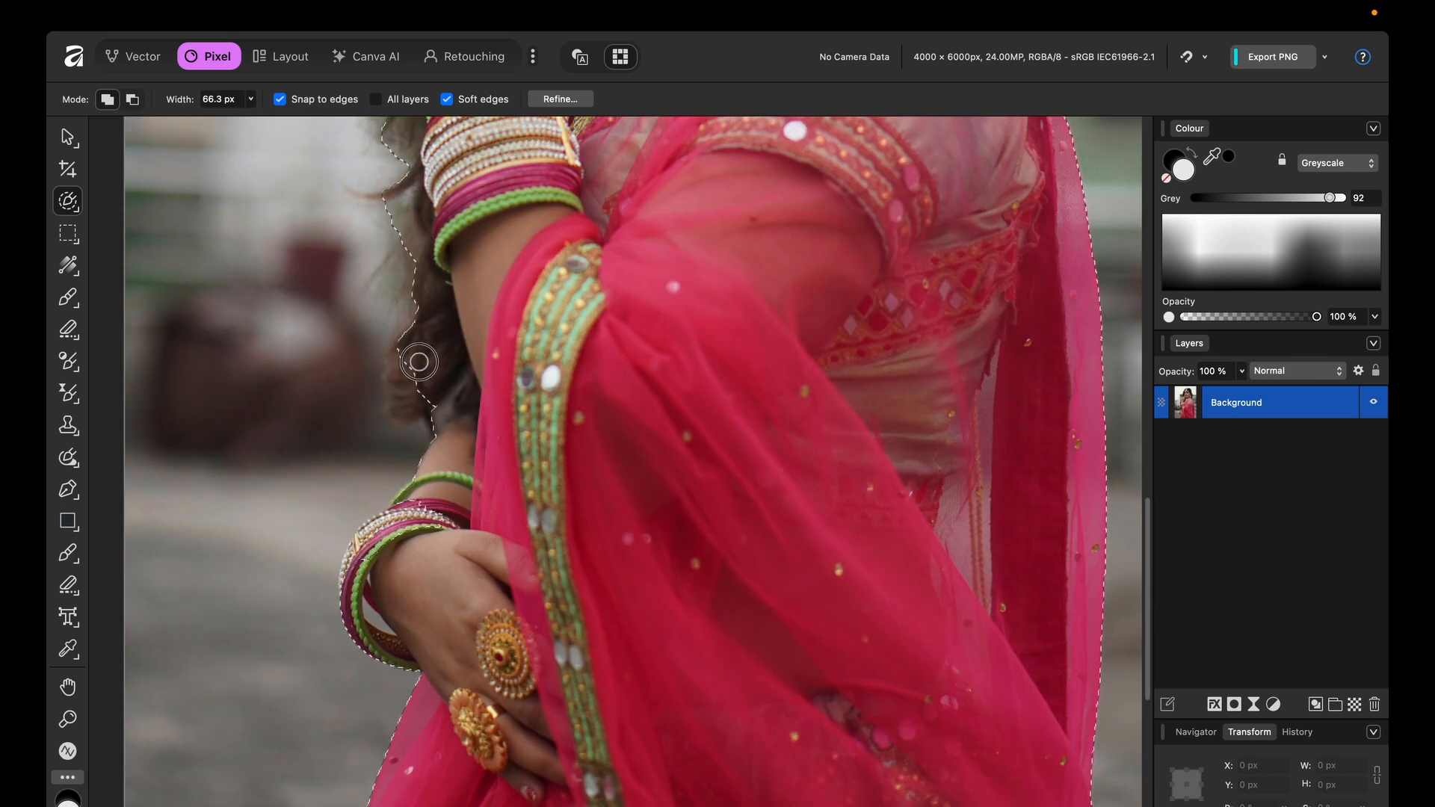
{"action": "mouse_move", "coordinate": [419, 362]}
{"action": "left_mouse_down"}
{"action": "mouse_move", "coordinate": [389, 374]}
{"action": "mouse_move", "coordinate": [398, 365]}
{"action": "mouse_move", "coordinate": [405, 387]}
{"action": "mouse_move", "coordinate": [417, 371]}
{"action": "mouse_move", "coordinate": [394, 409]}
{"action": "left_mouse_up"}
Subtract the background spill along the outer edge of the pearl bangles on the lower wrist from the selection.
{"action": "scroll", "coordinate": [382, 521], "scroll_direction": "up", "scroll_amount": 2}
{"action": "scroll", "coordinate": [381, 521], "scroll_direction": "up", "scroll_amount": 2}
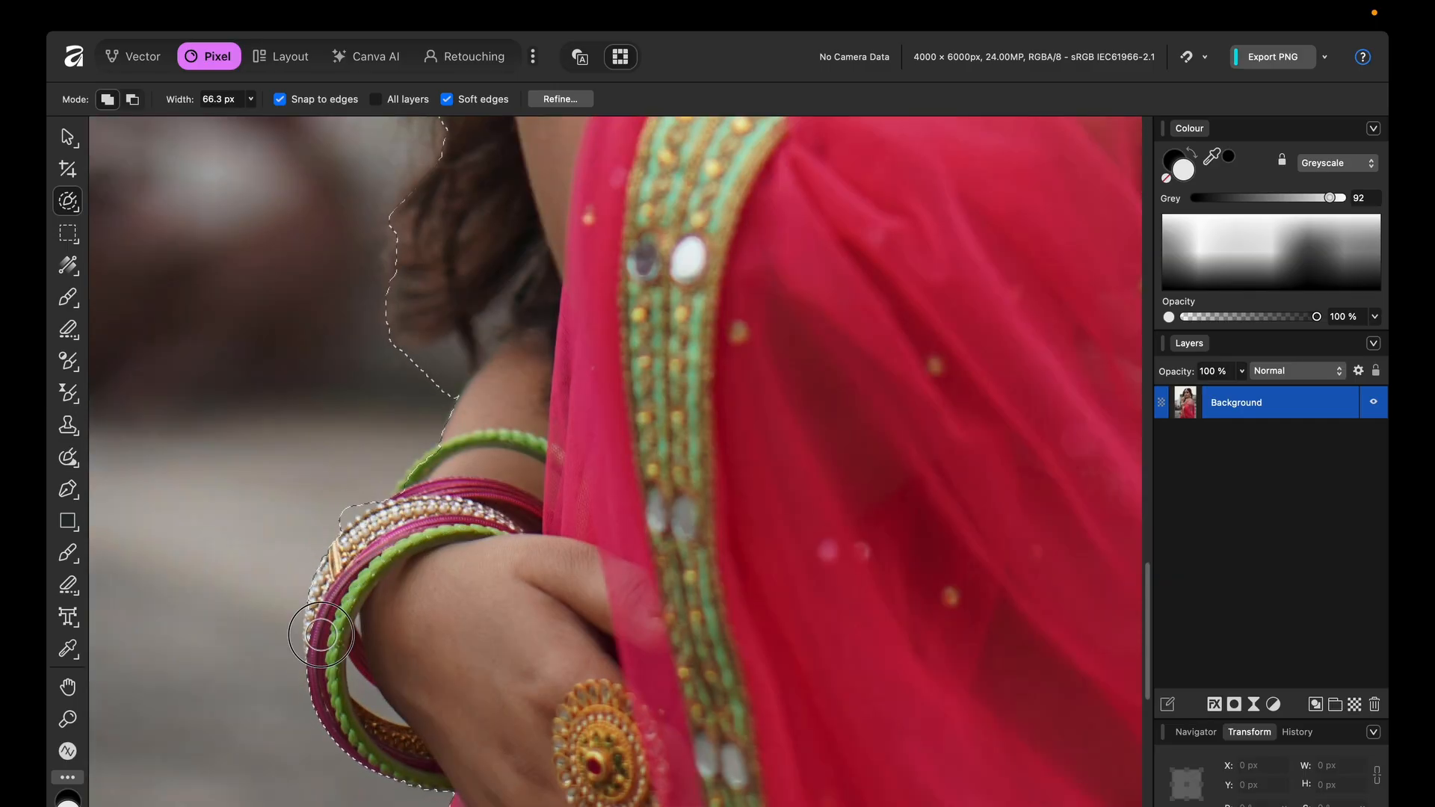
{"action": "scroll", "coordinate": [352, 502], "scroll_direction": "up", "scroll_amount": 2}
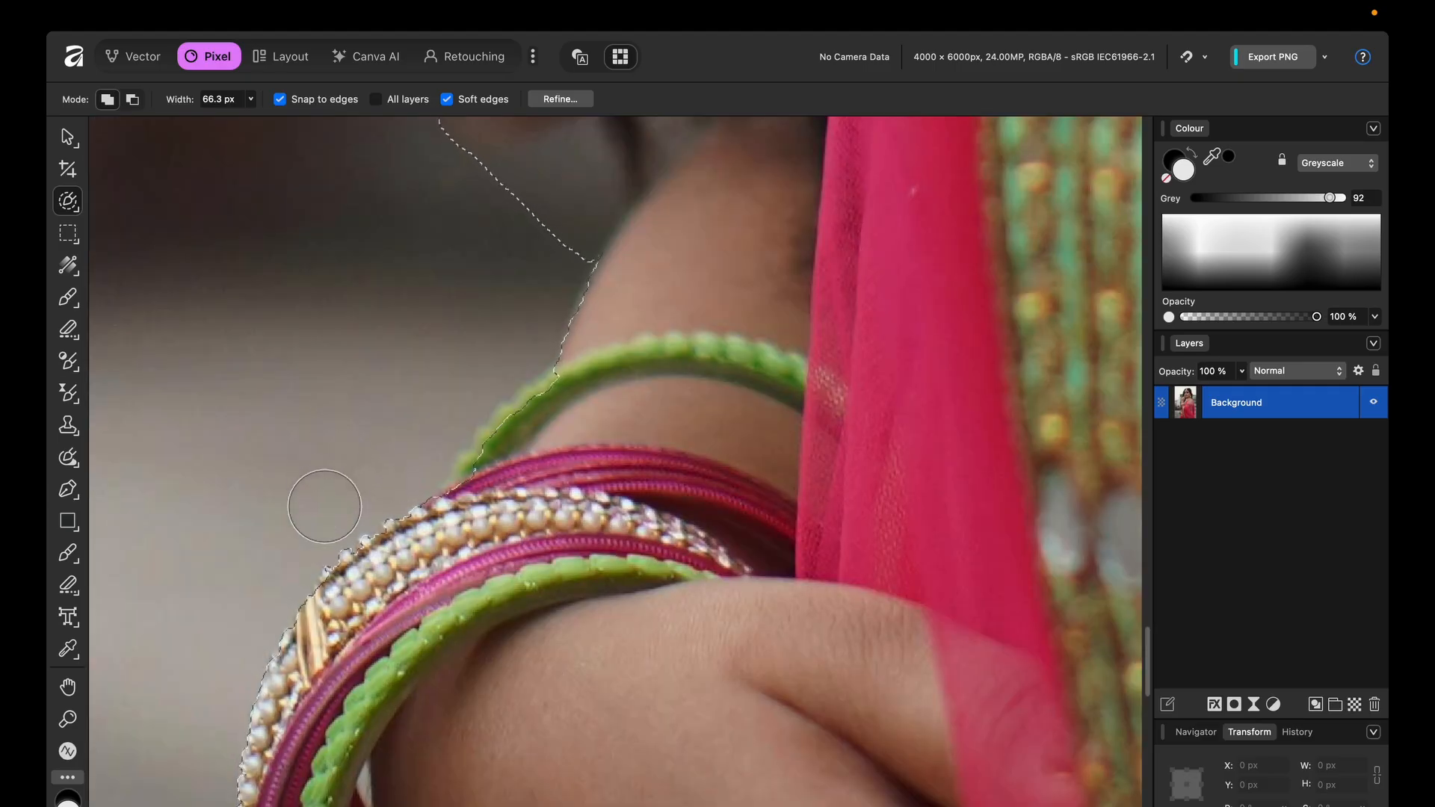
{"action": "scroll", "coordinate": [486, 517], "scroll_direction": "down", "scroll_amount": 2}
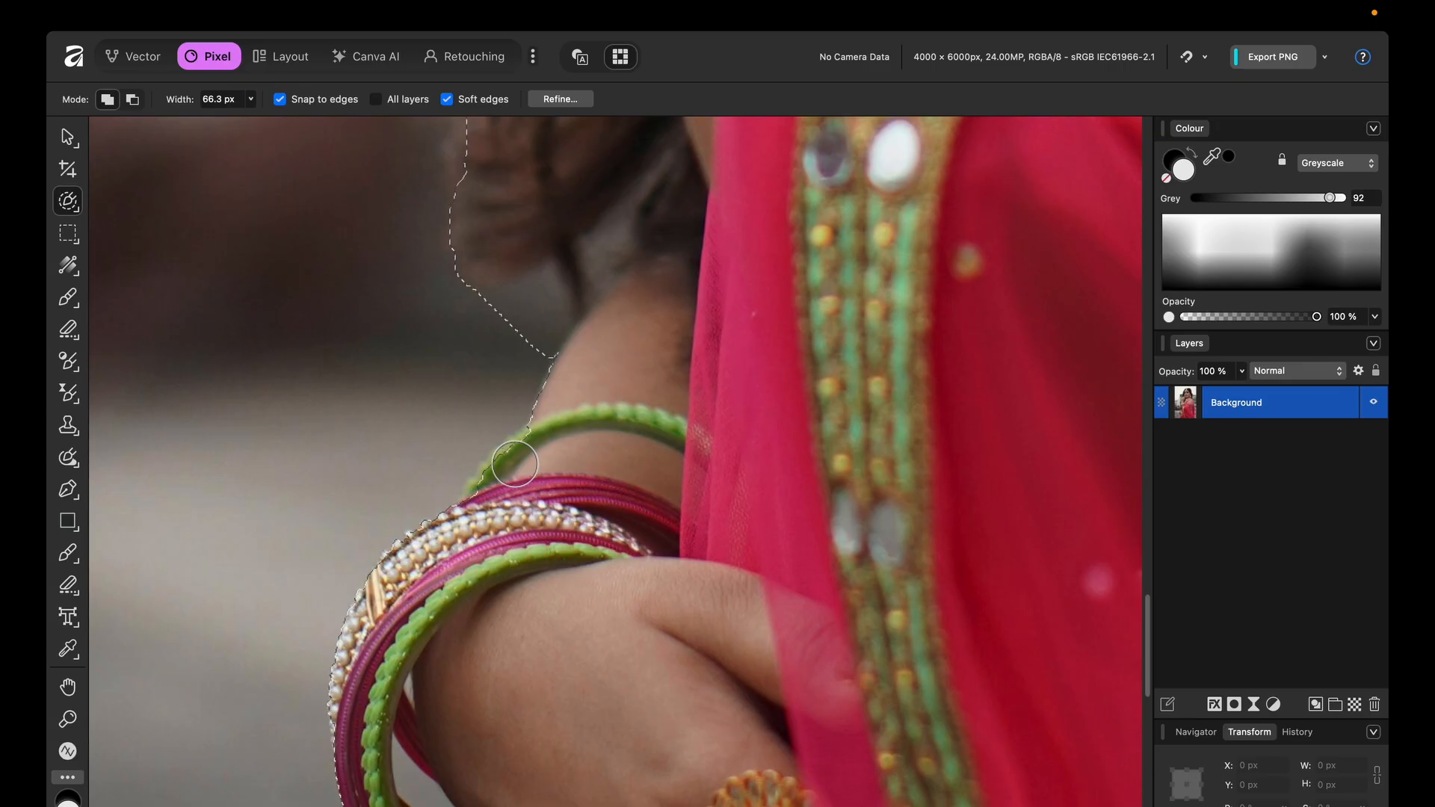
Examine the selection outline around the whole figure, from the saree's lower edge up to the hair and earring.
{"action": "scroll", "coordinate": [515, 464], "scroll_direction": "down", "scroll_amount": 10}
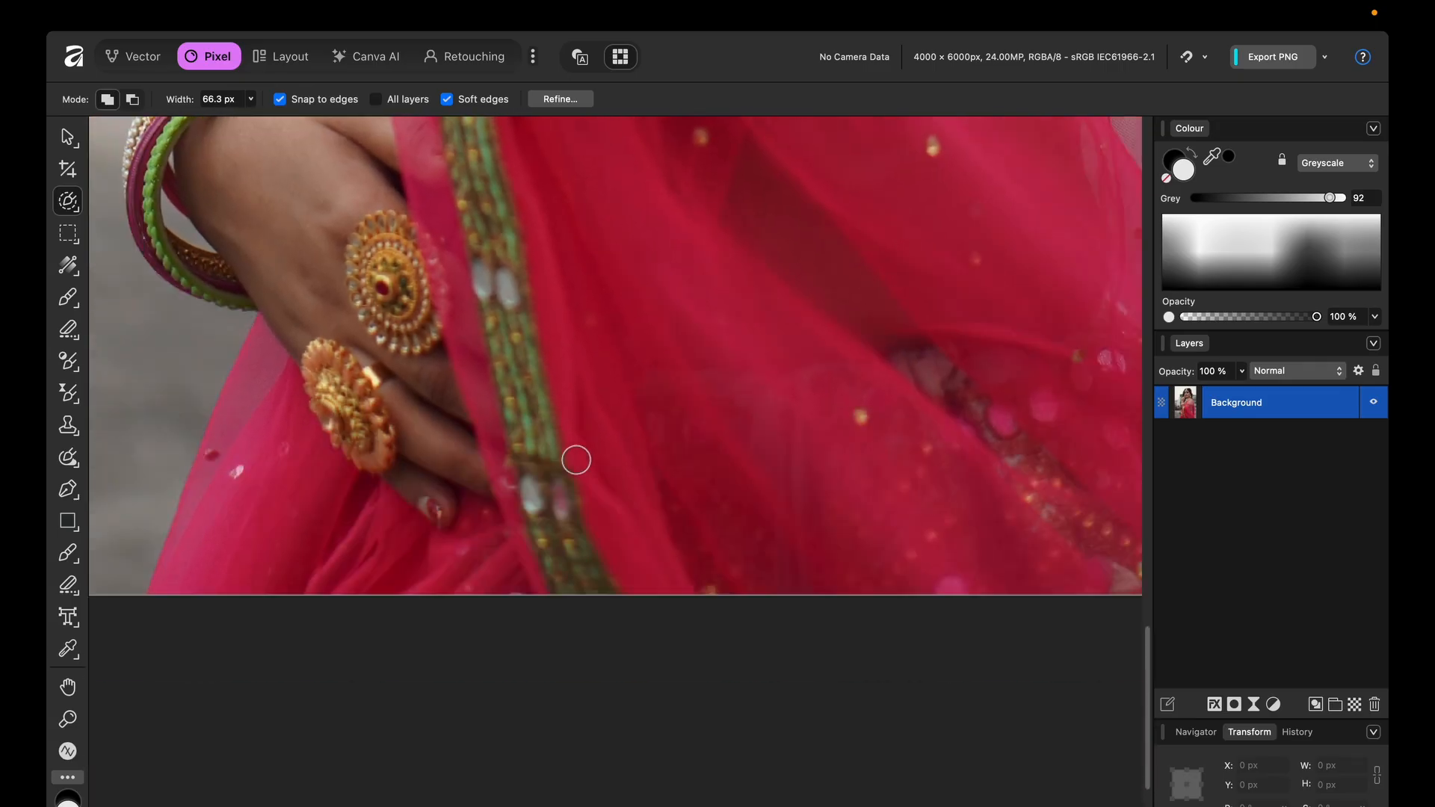
{"action": "scroll", "coordinate": [576, 459], "scroll_direction": "down", "scroll_amount": 6}
{"action": "scroll", "coordinate": [575, 441], "scroll_direction": "up", "scroll_amount": 6}
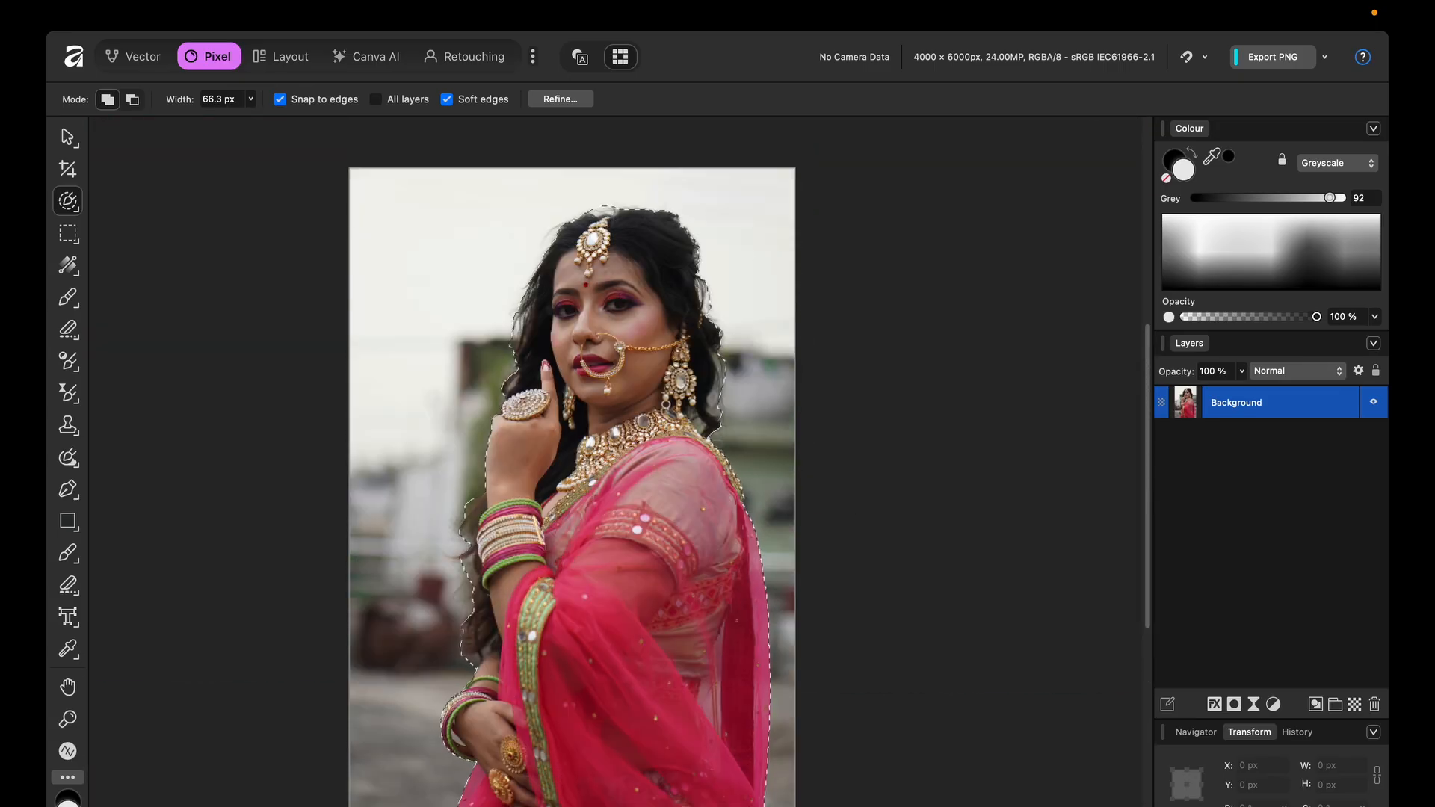
{"action": "scroll", "coordinate": [647, 415], "scroll_direction": "up", "scroll_amount": 2}
{"action": "scroll", "coordinate": [628, 411], "scroll_direction": "up", "scroll_amount": 3}
{"action": "scroll", "coordinate": [604, 406], "scroll_direction": "down", "scroll_amount": 2}
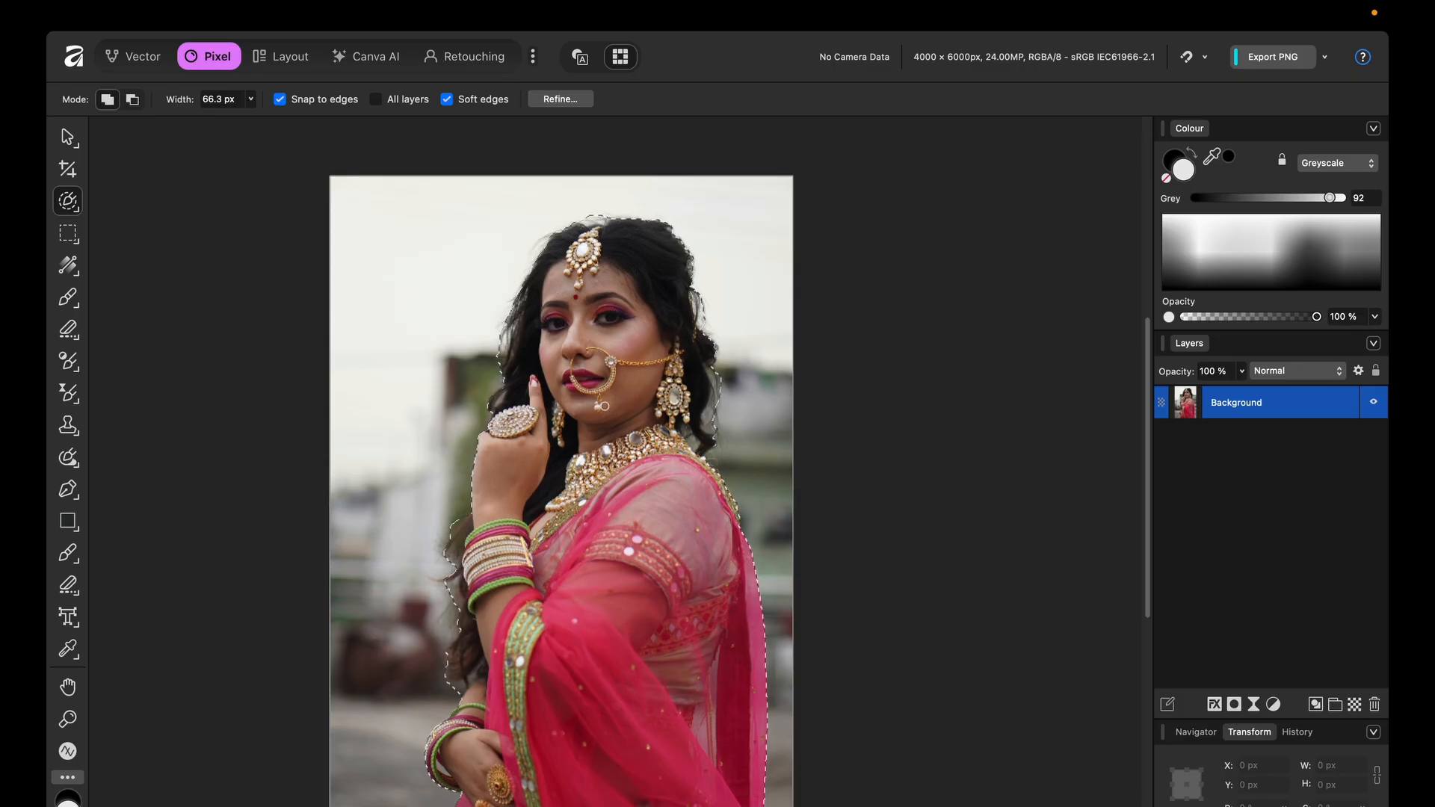
{"action": "scroll", "coordinate": [613, 408], "scroll_direction": "down", "scroll_amount": 1}
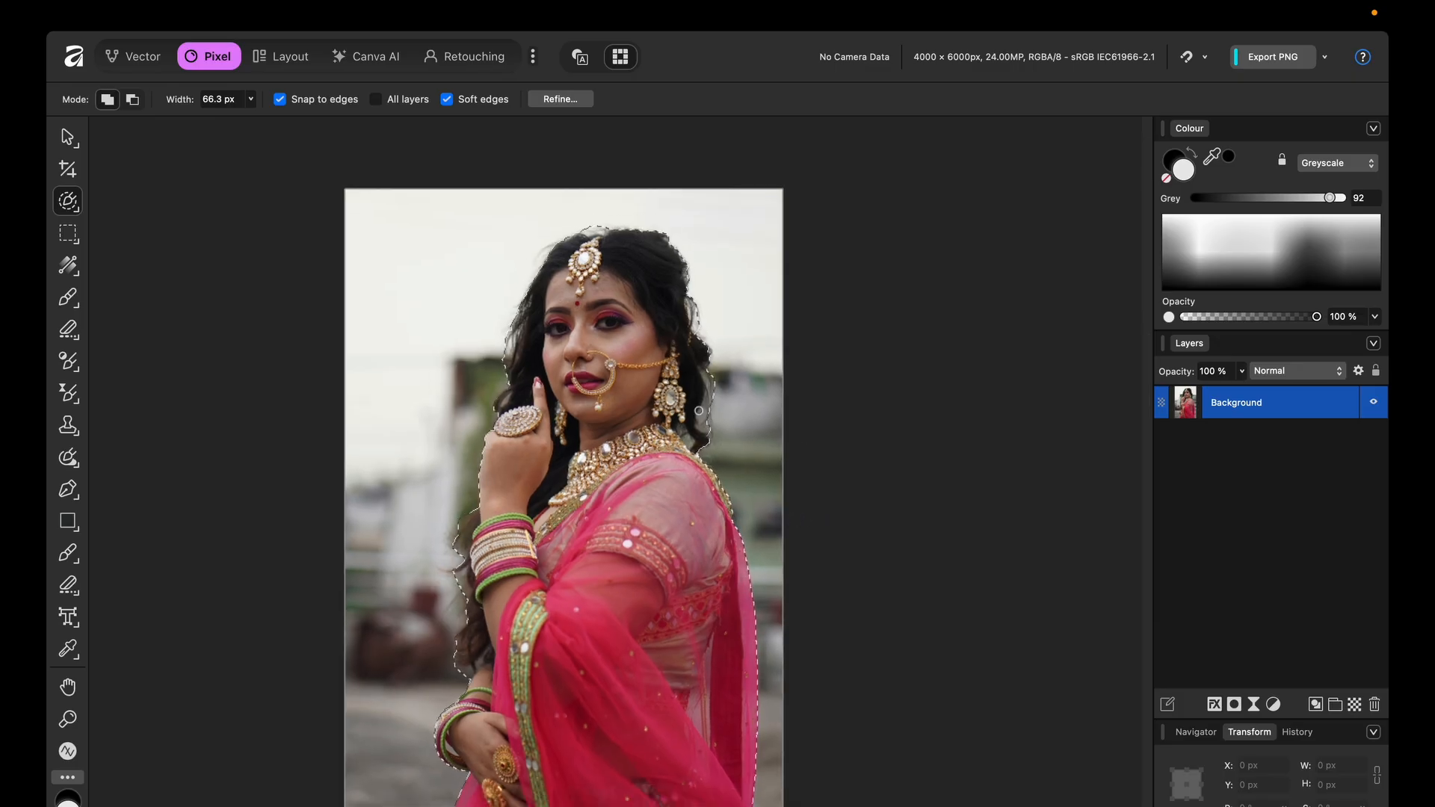
{"action": "scroll", "coordinate": [556, 258], "scroll_direction": "up", "scroll_amount": 4}
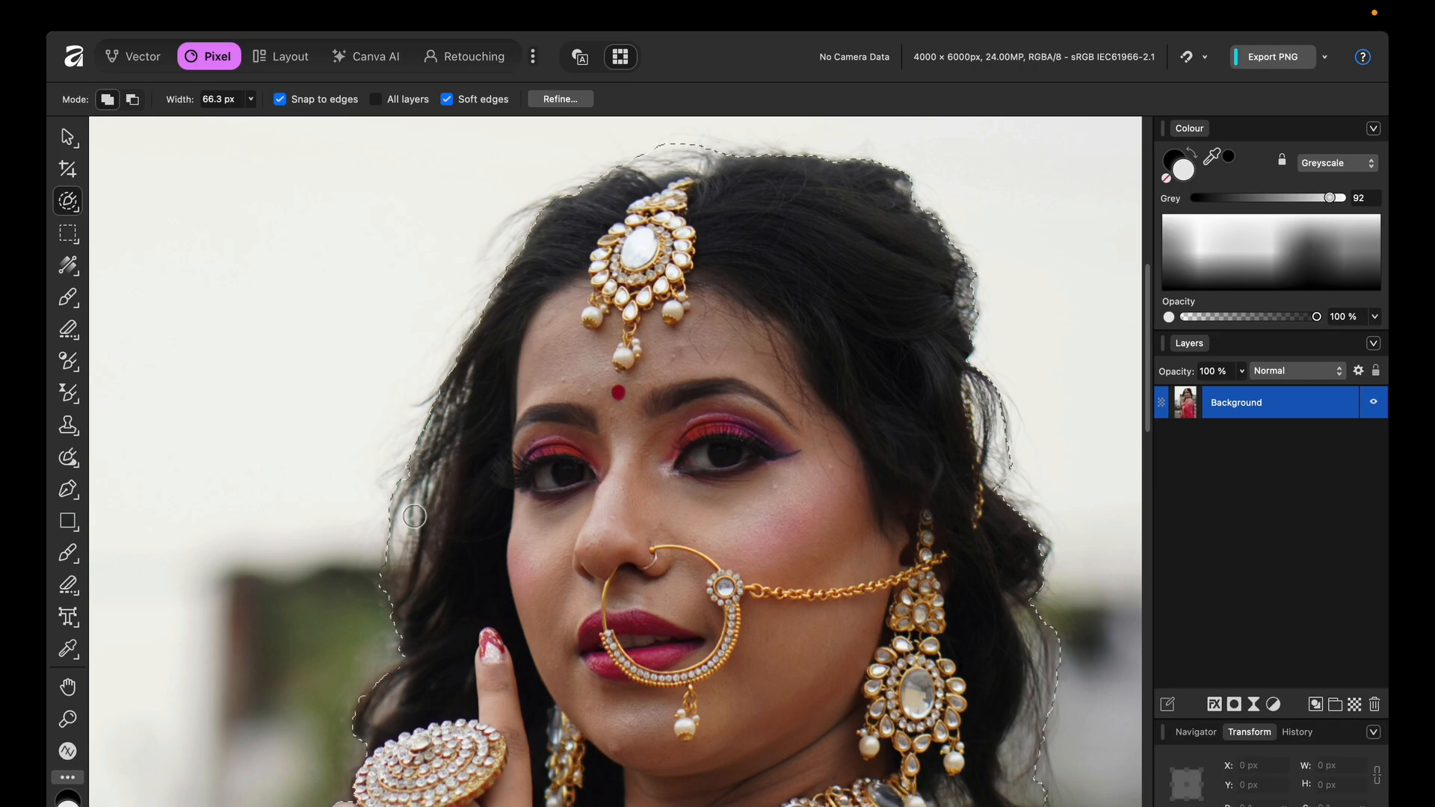
{"action": "scroll", "coordinate": [408, 471], "scroll_direction": "up", "scroll_amount": 2}
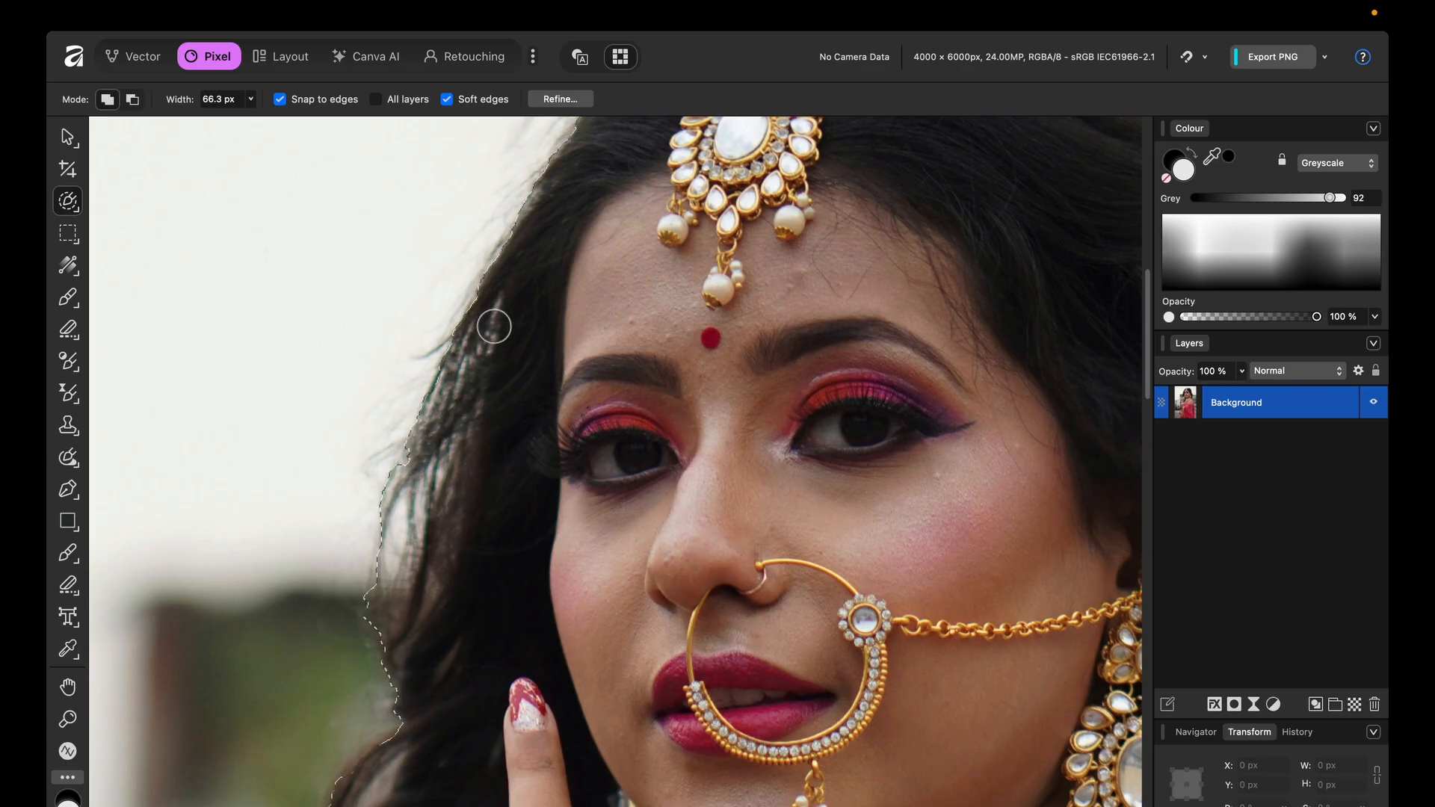
{"action": "scroll", "coordinate": [490, 321], "scroll_direction": "up", "scroll_amount": 5}
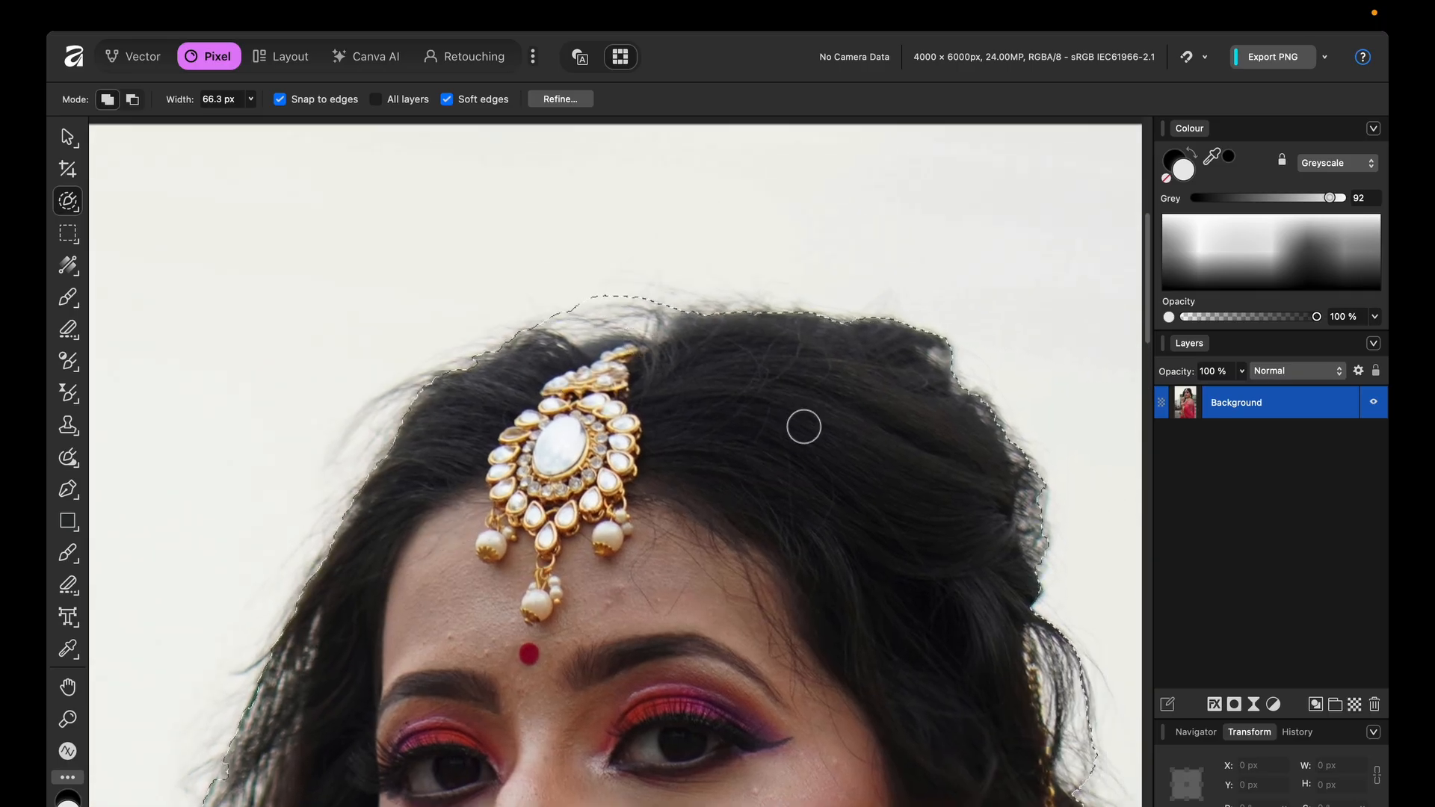
{"action": "scroll", "coordinate": [804, 423], "scroll_direction": "down", "scroll_amount": 5}
{"action": "scroll", "coordinate": [852, 404], "scroll_direction": "down", "scroll_amount": 3}
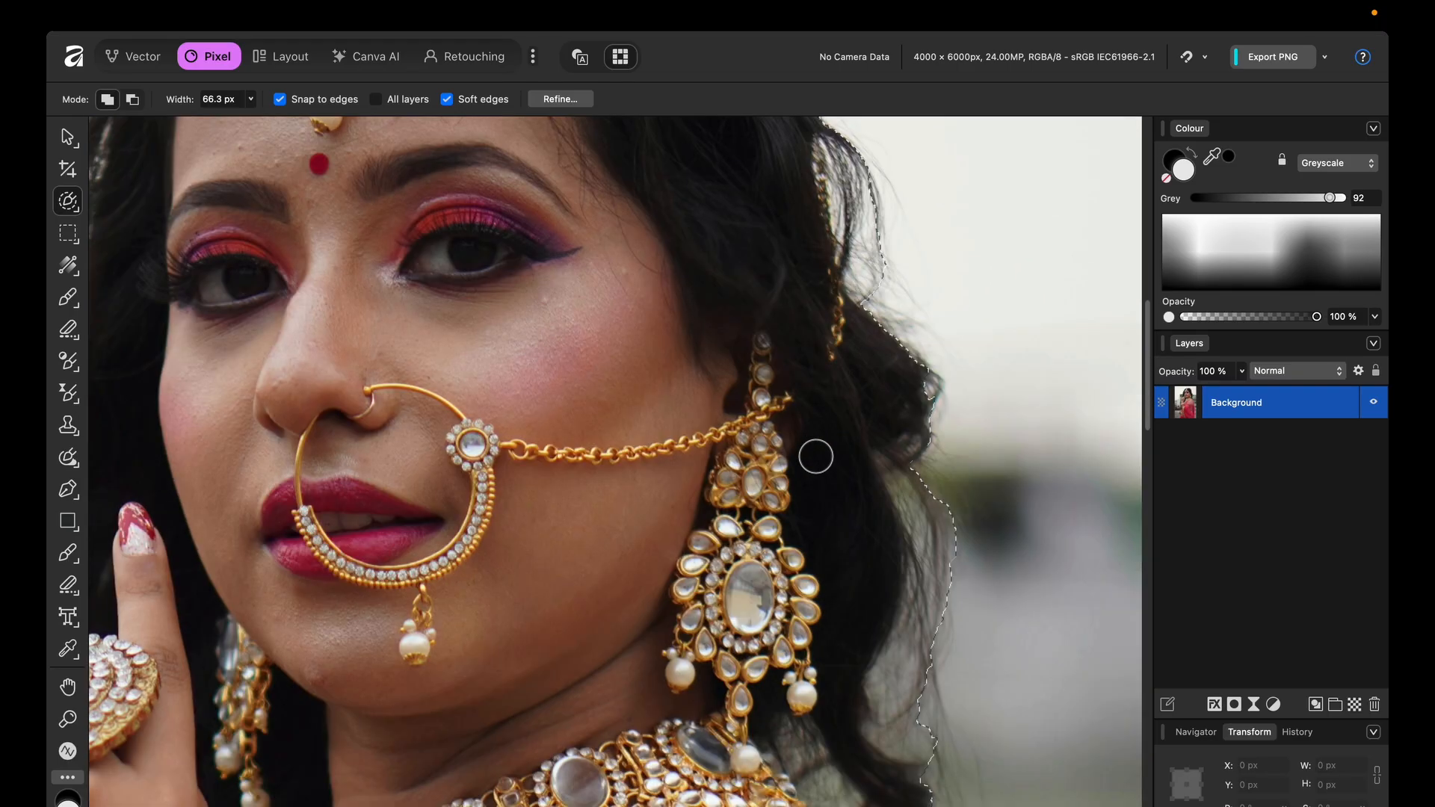
{"action": "scroll", "coordinate": [837, 487], "scroll_direction": "down", "scroll_amount": 3}
{"action": "scroll", "coordinate": [801, 493], "scroll_direction": "down", "scroll_amount": 8}
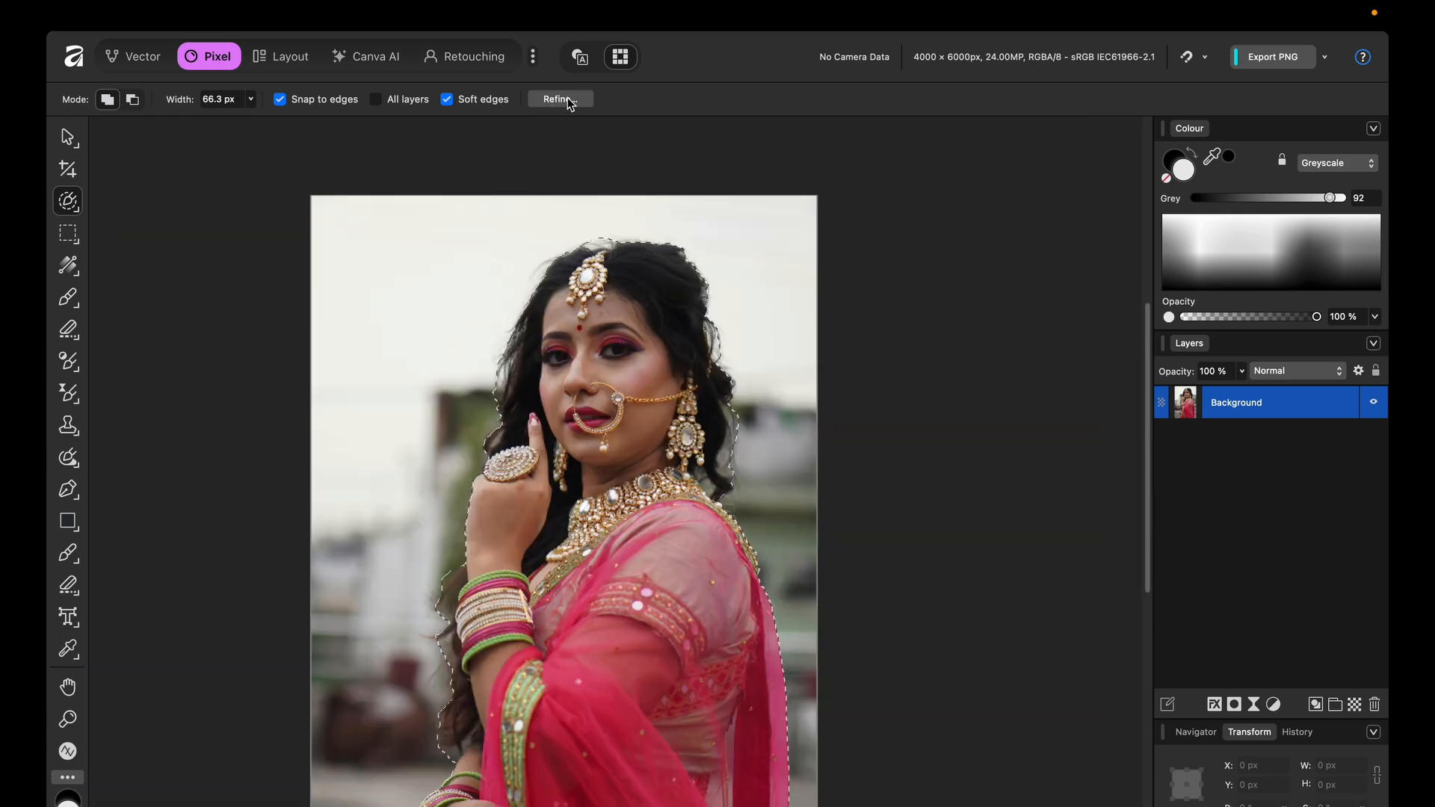
Open Refine Selection and examine the hair edges in the overlay preview for leftover background patches.
{"action": "left_click", "coordinate": [551, 99]}
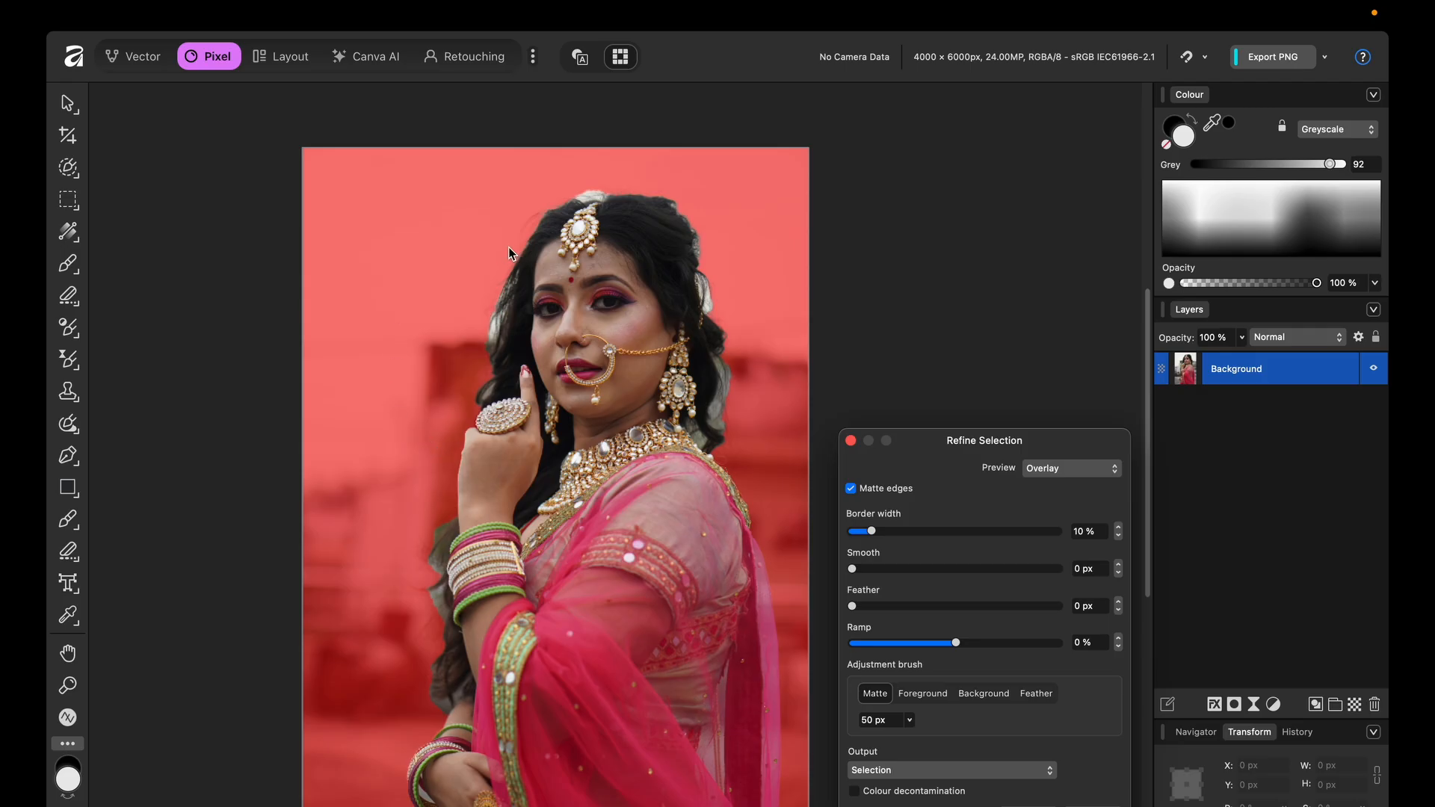
{"action": "scroll", "coordinate": [502, 249], "scroll_direction": "up", "scroll_amount": 3}
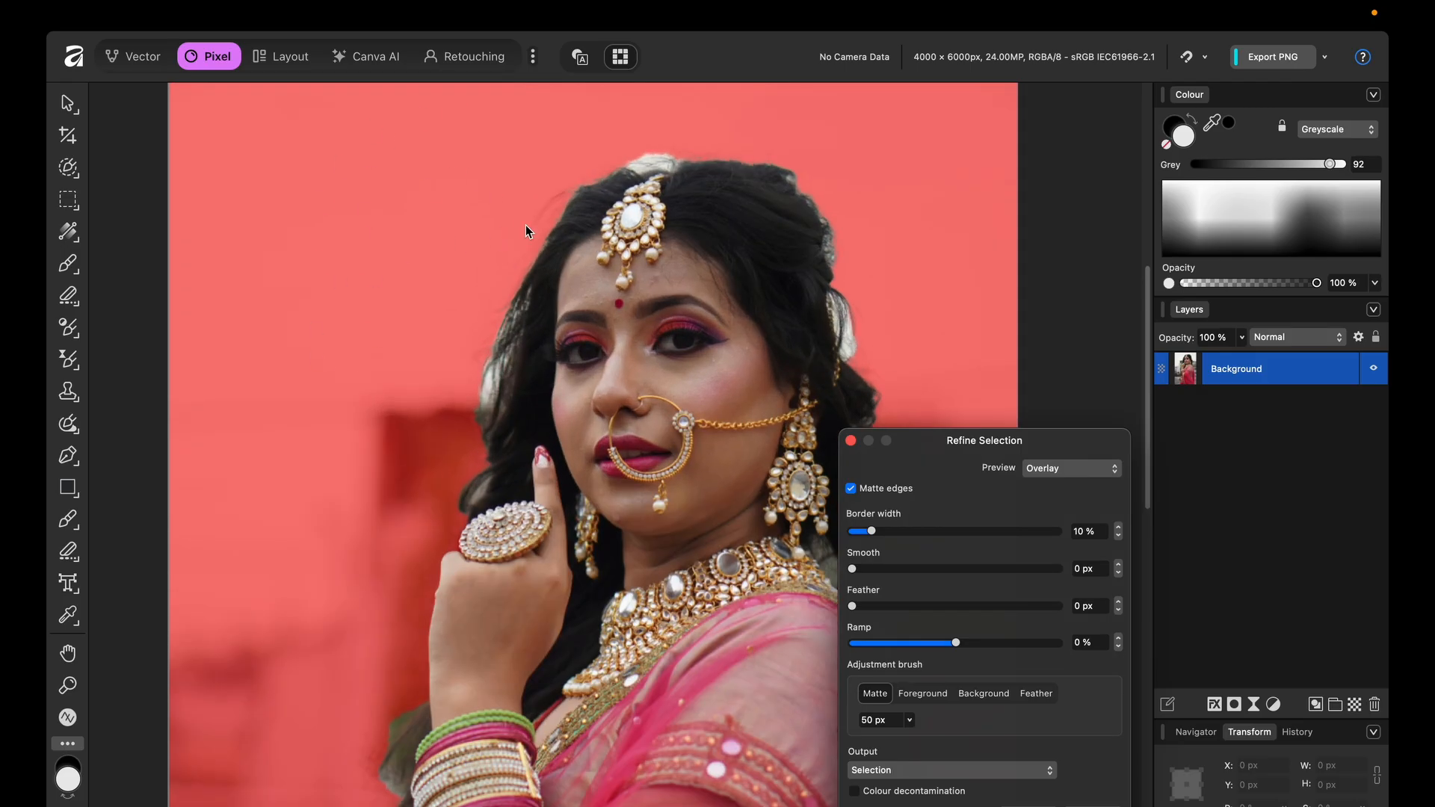
{"action": "scroll", "coordinate": [526, 225], "scroll_direction": "up", "scroll_amount": 5}
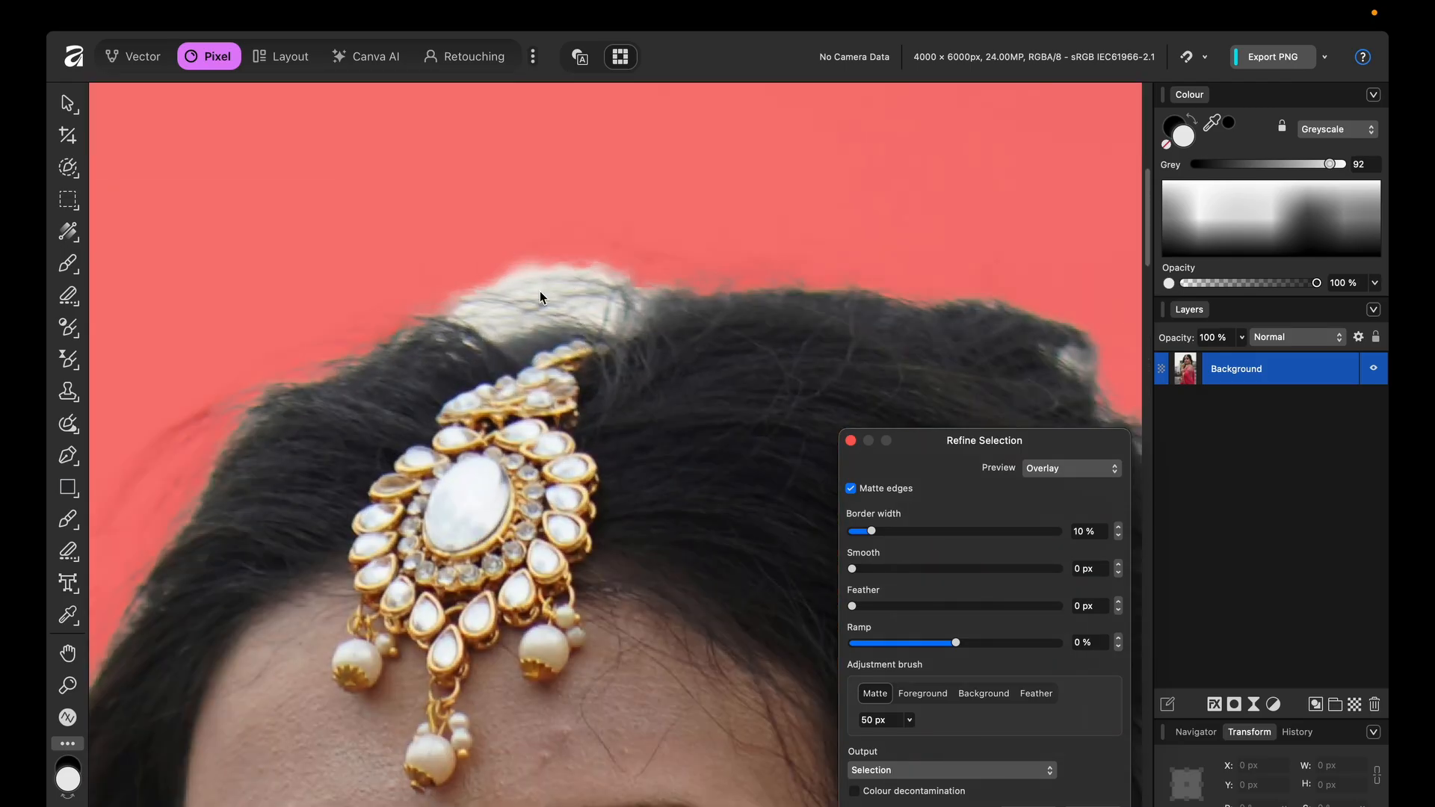
{"action": "scroll", "coordinate": [539, 291], "scroll_direction": "down", "scroll_amount": 8}
{"action": "scroll", "coordinate": [778, 282], "scroll_direction": "up", "scroll_amount": 5}
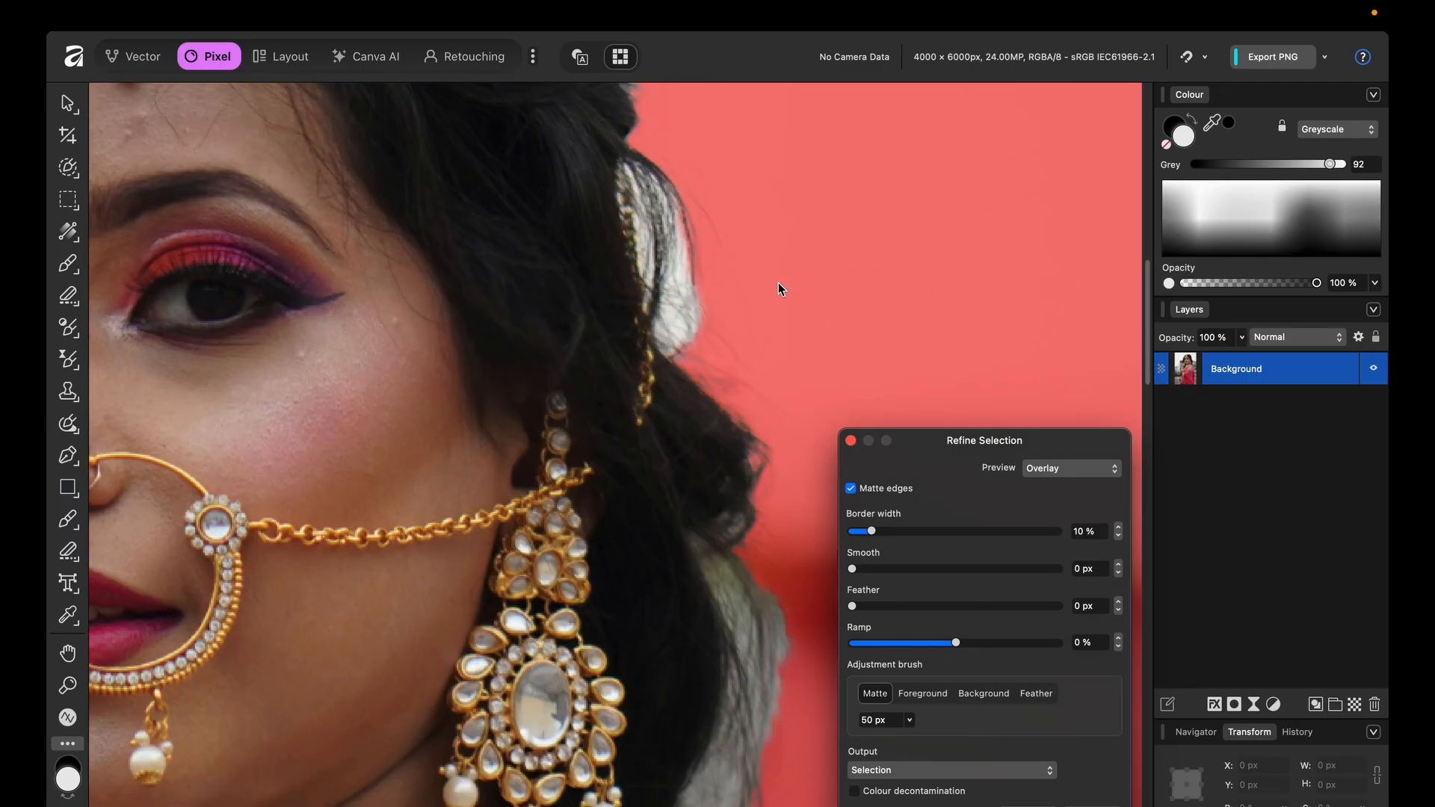
{"action": "scroll", "coordinate": [729, 774], "scroll_direction": "down", "scroll_amount": 4}
{"action": "scroll", "coordinate": [382, 451], "scroll_direction": "up", "scroll_amount": 6}
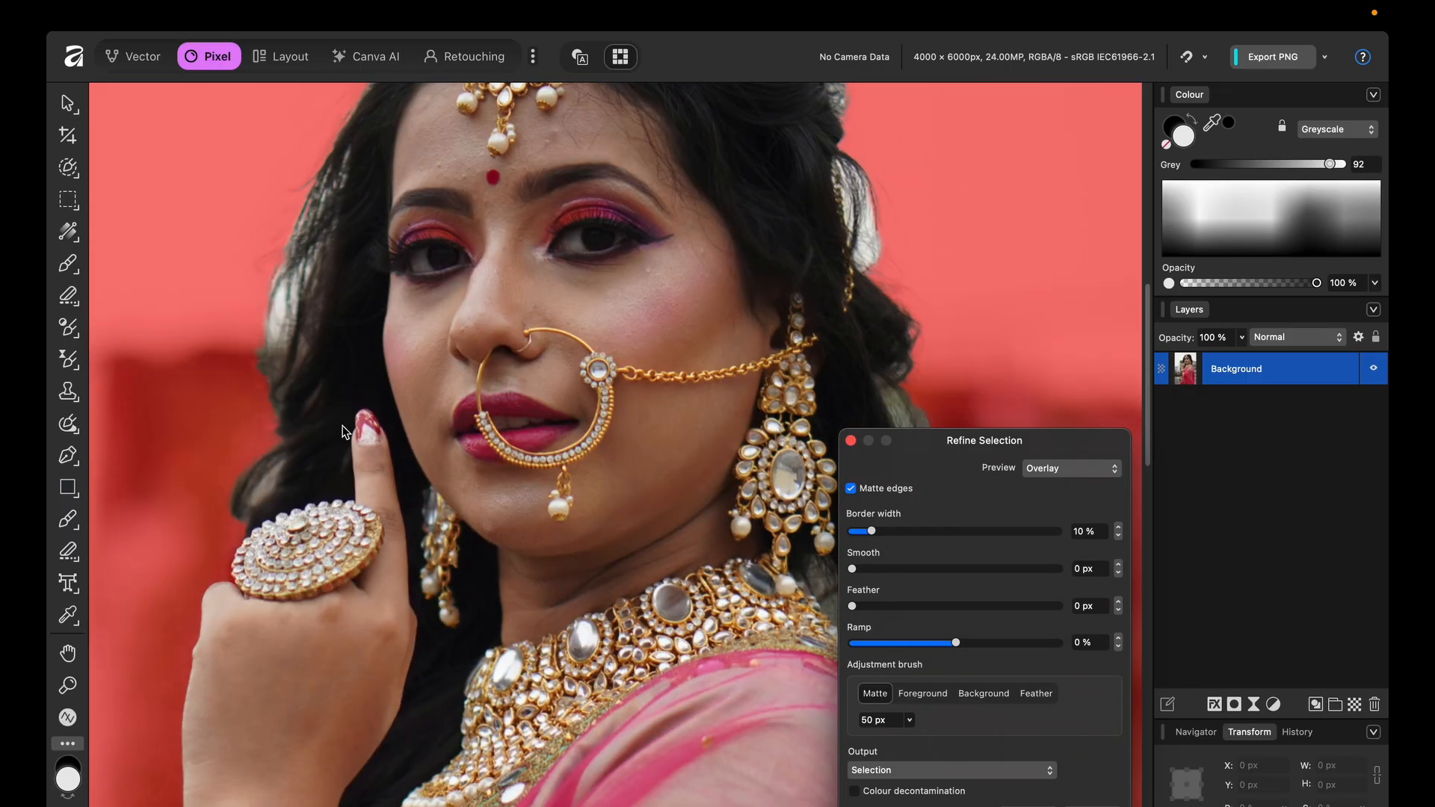
Paint over the leftover background in the hair at the crown and beside the gold chain with the 50 px Matte adjustment brush.
{"action": "scroll", "coordinate": [443, 605], "scroll_direction": "down", "scroll_amount": 5}
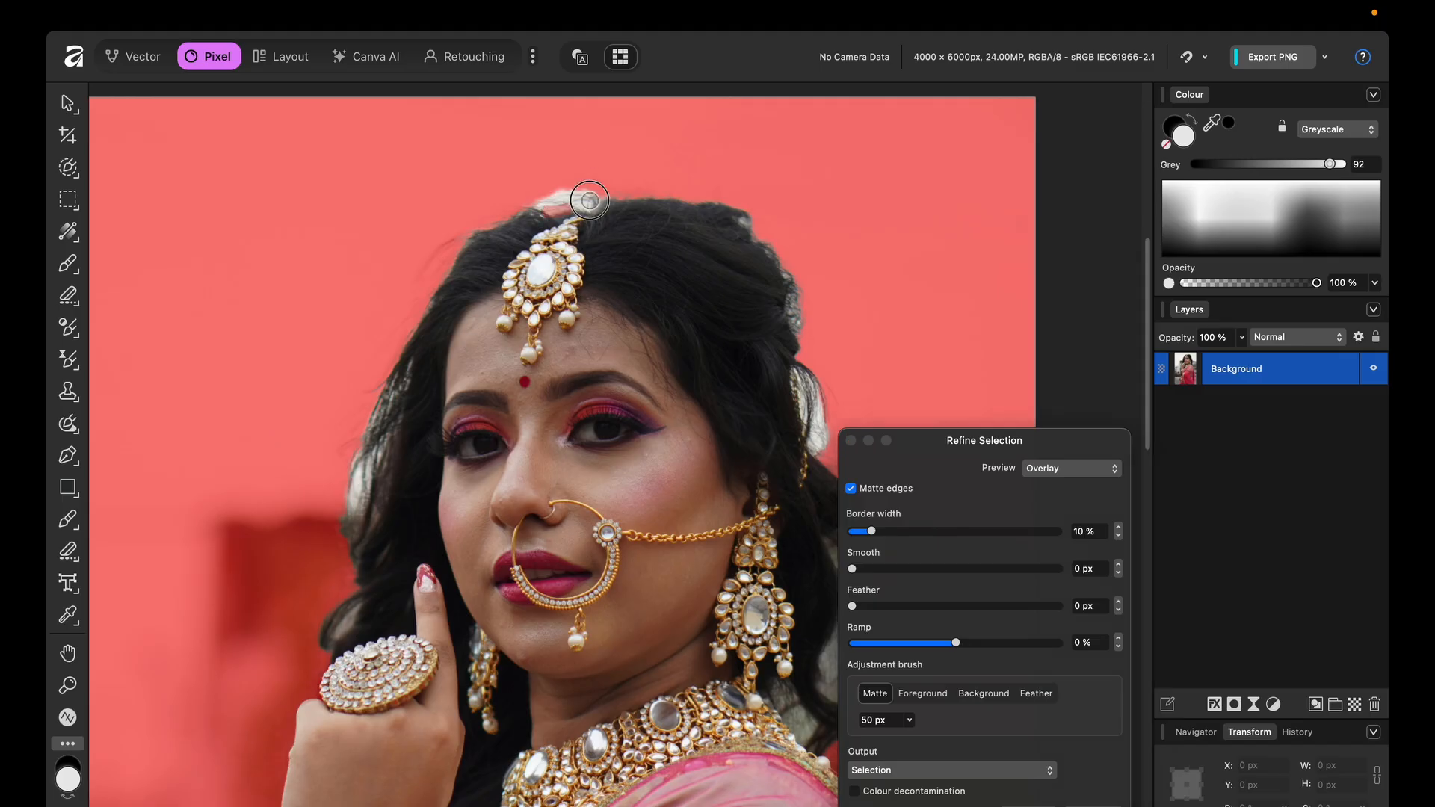
{"action": "mouse_move", "coordinate": [553, 204]}
{"action": "left_mouse_down"}
{"action": "mouse_move", "coordinate": [587, 200]}
{"action": "mouse_move", "coordinate": [562, 195]}
{"action": "mouse_move", "coordinate": [532, 197]}
{"action": "mouse_move", "coordinate": [564, 216]}
{"action": "mouse_move", "coordinate": [653, 211]}
{"action": "left_mouse_up"}
{"action": "scroll", "coordinate": [515, 189], "scroll_direction": "up", "scroll_amount": 3}
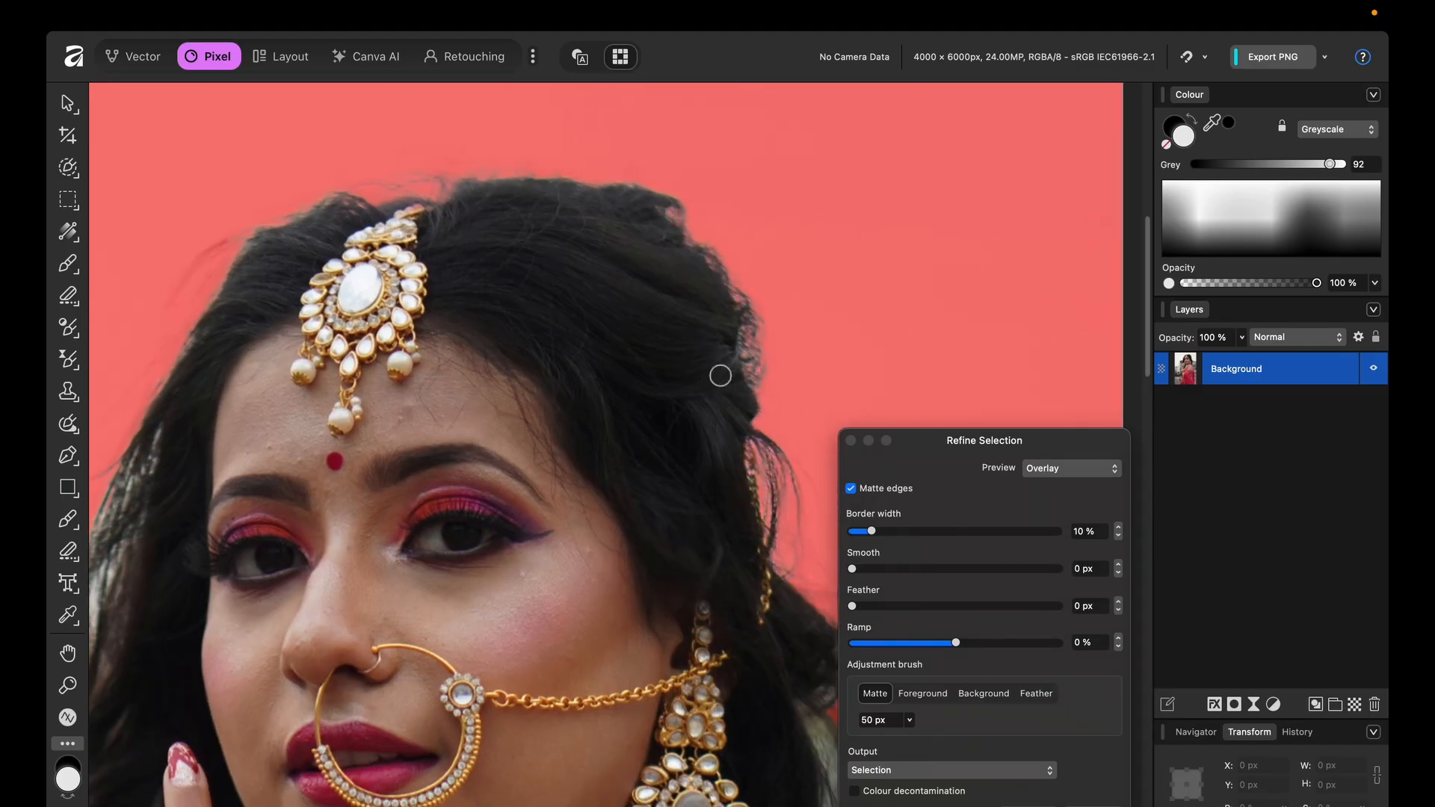
Paint over the leftover background in the loose hair strands beside the forehead and cheek opposite the earring with the 50 px Matte brush.
{"action": "scroll", "coordinate": [721, 375], "scroll_direction": "down", "scroll_amount": 3}
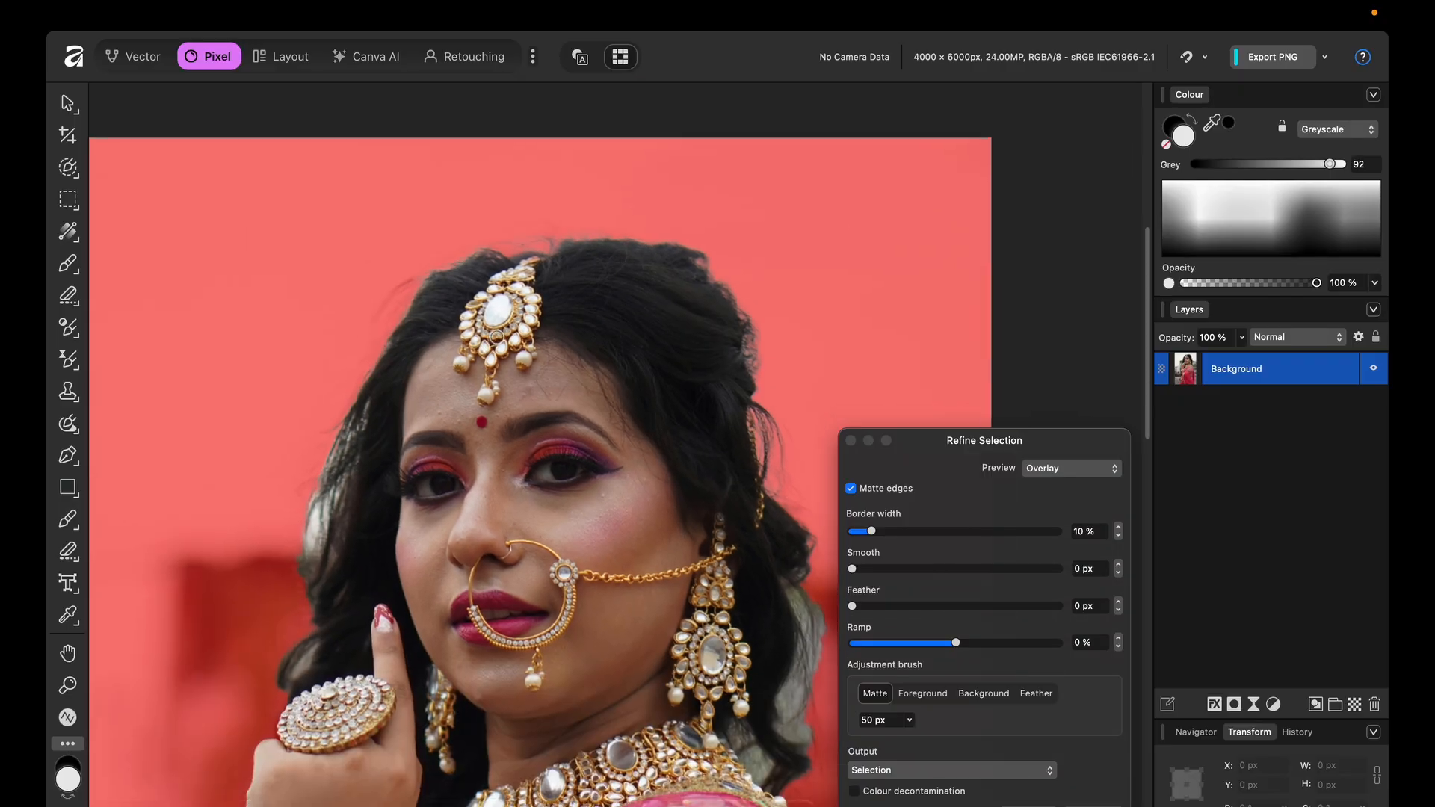
{"action": "scroll", "coordinate": [524, 207], "scroll_direction": "up", "scroll_amount": 3}
{"action": "mouse_move", "coordinate": [524, 207]}
{"action": "left_mouse_down"}
{"action": "mouse_move", "coordinate": [478, 314]}
{"action": "mouse_move", "coordinate": [471, 256]}
{"action": "mouse_move", "coordinate": [411, 403]}
{"action": "mouse_move", "coordinate": [421, 439]}
{"action": "mouse_move", "coordinate": [365, 521]}
{"action": "mouse_move", "coordinate": [458, 365]}
{"action": "mouse_move", "coordinate": [454, 432]}
{"action": "mouse_move", "coordinate": [404, 516]}
{"action": "mouse_move", "coordinate": [490, 327]}
{"action": "mouse_move", "coordinate": [481, 248]}
{"action": "mouse_move", "coordinate": [496, 278]}
{"action": "left_mouse_up"}
{"action": "left_click_drag", "start_coordinate": [433, 336], "coordinate": [454, 359]}
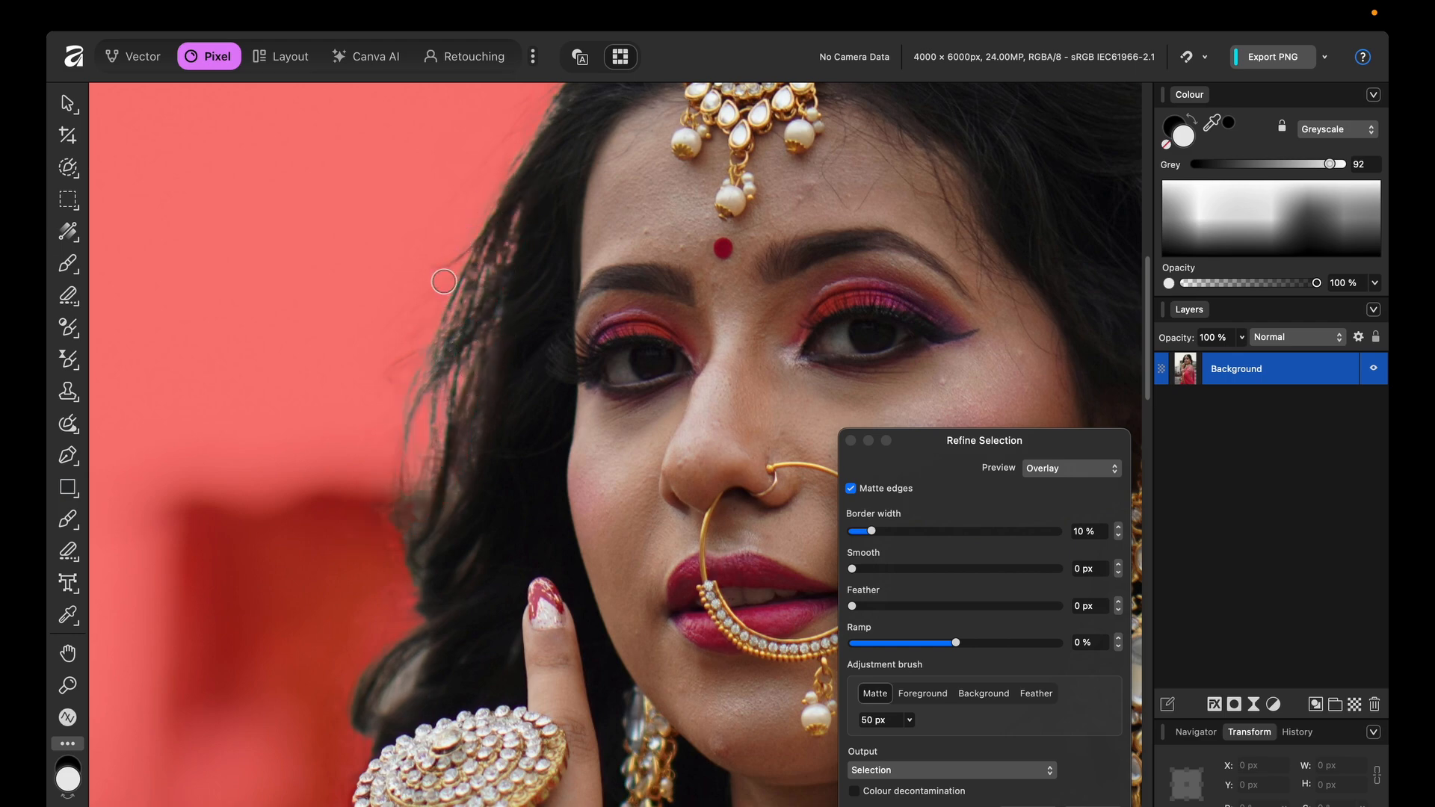
{"action": "scroll", "coordinate": [500, 252], "scroll_direction": "up", "scroll_amount": 3}
{"action": "scroll", "coordinate": [391, 466], "scroll_direction": "down", "scroll_amount": 3}
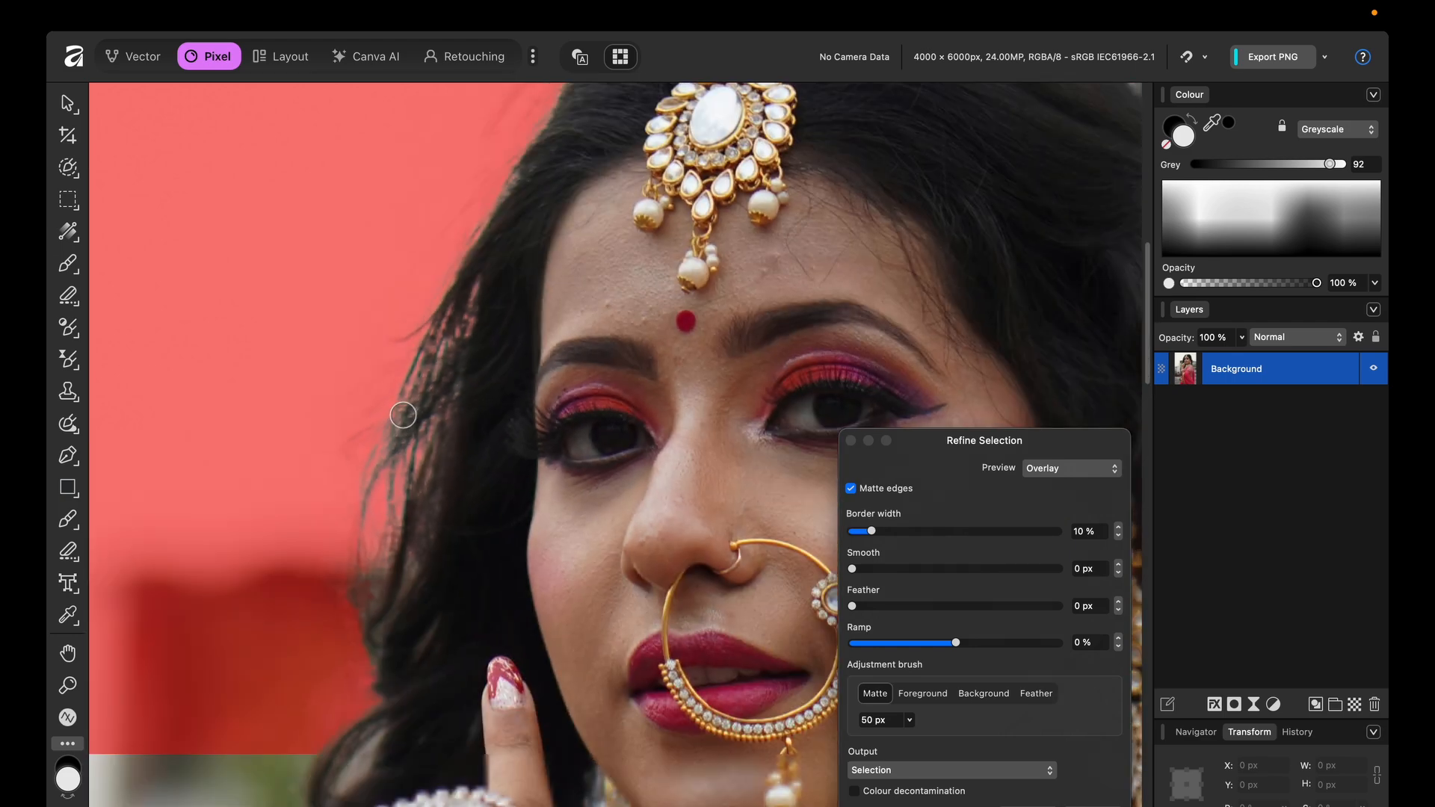
{"action": "scroll", "coordinate": [366, 685], "scroll_direction": "down", "scroll_amount": 5}
{"action": "mouse_move", "coordinate": [437, 487]}
{"action": "left_mouse_down"}
{"action": "mouse_move", "coordinate": [388, 531]}
{"action": "mouse_move", "coordinate": [416, 509]}
{"action": "left_mouse_up"}
{"action": "scroll", "coordinate": [501, 357], "scroll_direction": "down", "scroll_amount": 4}
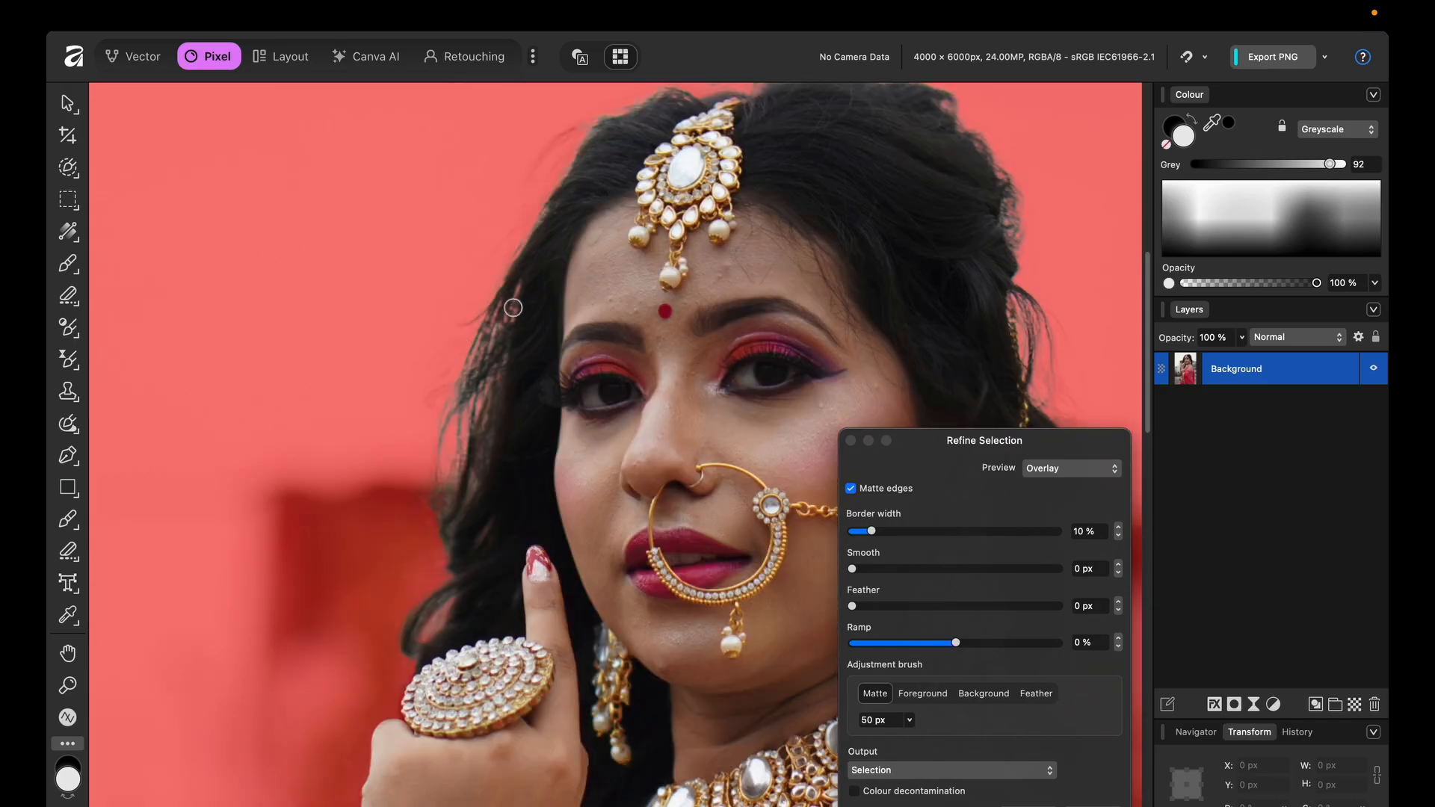
Enlarge the Matte adjustment brush to 176 px and paint over the leftover background in the curls behind the large earring.
{"action": "scroll", "coordinate": [625, 305], "scroll_direction": "up", "scroll_amount": 5}
{"action": "mouse_move", "coordinate": [569, 320]}
{"action": "left_mouse_down"}
{"action": "mouse_move", "coordinate": [632, 560]}
{"action": "mouse_move", "coordinate": [644, 288]}
{"action": "mouse_move", "coordinate": [640, 740]}
{"action": "left_mouse_up"}
{"action": "key", "text": "bracketright"}
{"action": "key", "text": "bracketright"}
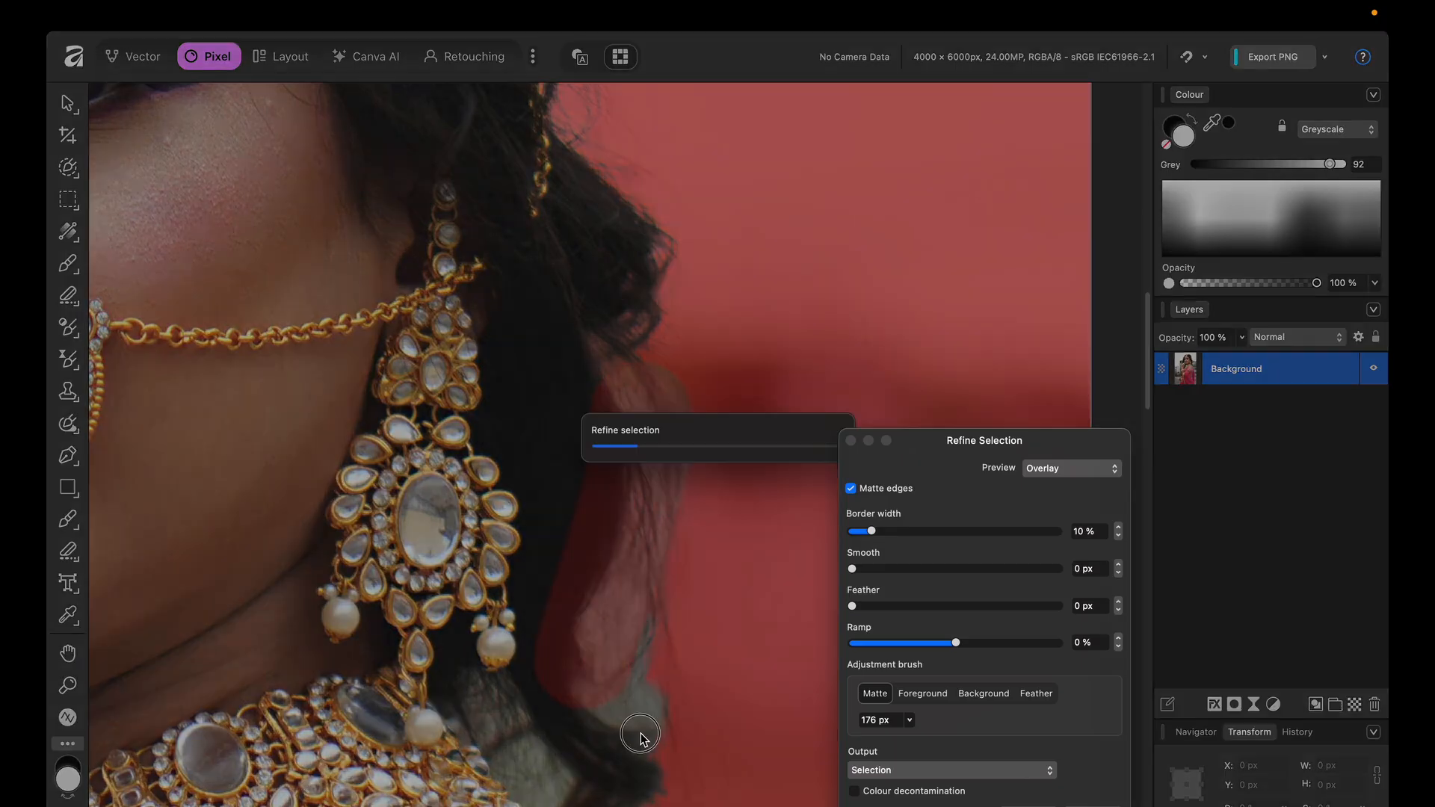
{"action": "scroll", "coordinate": [640, 740], "scroll_direction": "down", "scroll_amount": 3}
{"action": "mouse_move", "coordinate": [535, 523]}
{"action": "left_mouse_down"}
{"action": "mouse_move", "coordinate": [657, 379]}
{"action": "mouse_move", "coordinate": [626, 393]}
{"action": "left_mouse_up"}
Paint the leftover background in the gap between the lower wrist and its bangles with the 176 px Matte brush.
{"action": "scroll", "coordinate": [628, 398], "scroll_direction": "down", "scroll_amount": 8}
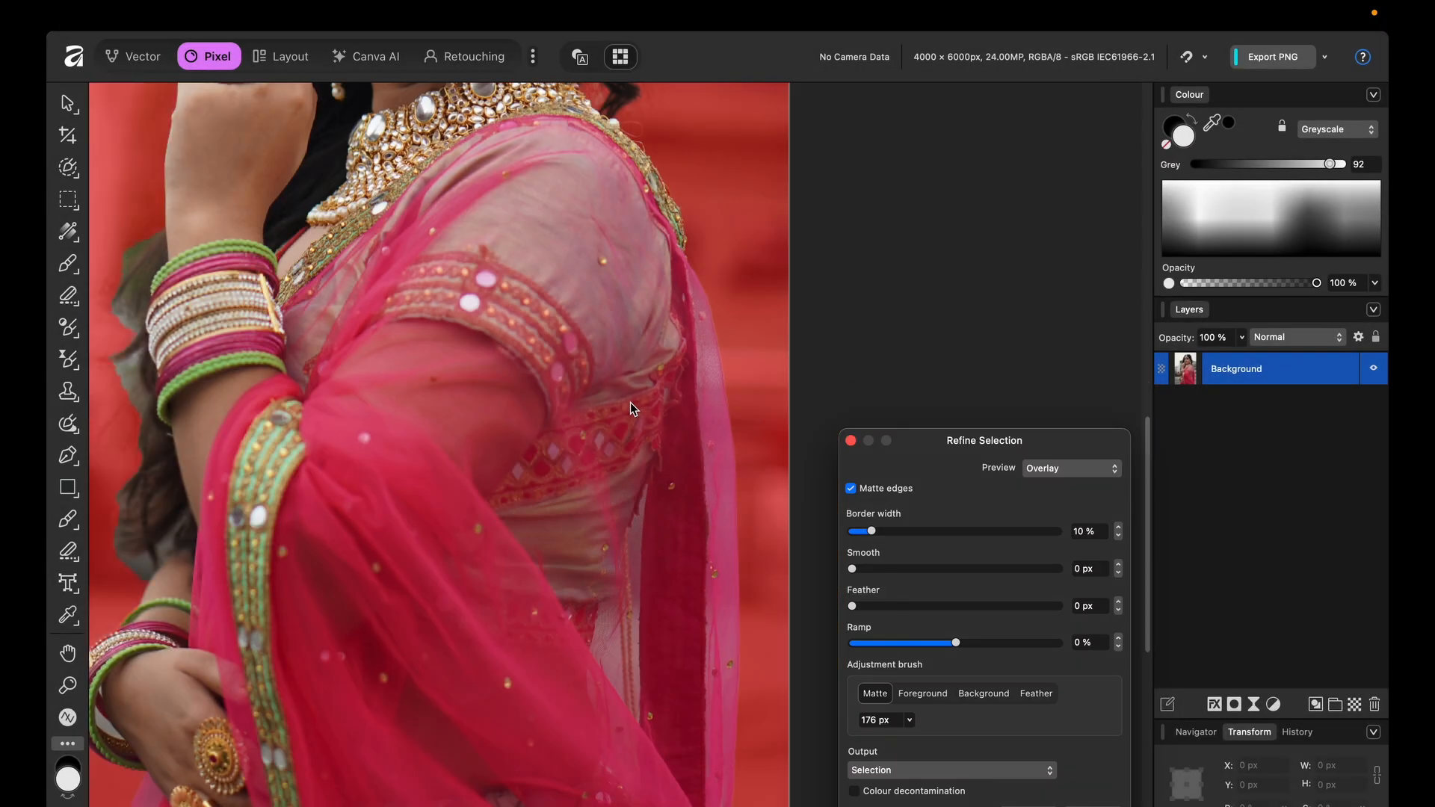
{"action": "scroll", "coordinate": [297, 513], "scroll_direction": "up", "scroll_amount": 5}
{"action": "scroll", "coordinate": [298, 513], "scroll_direction": "up", "scroll_amount": 5}
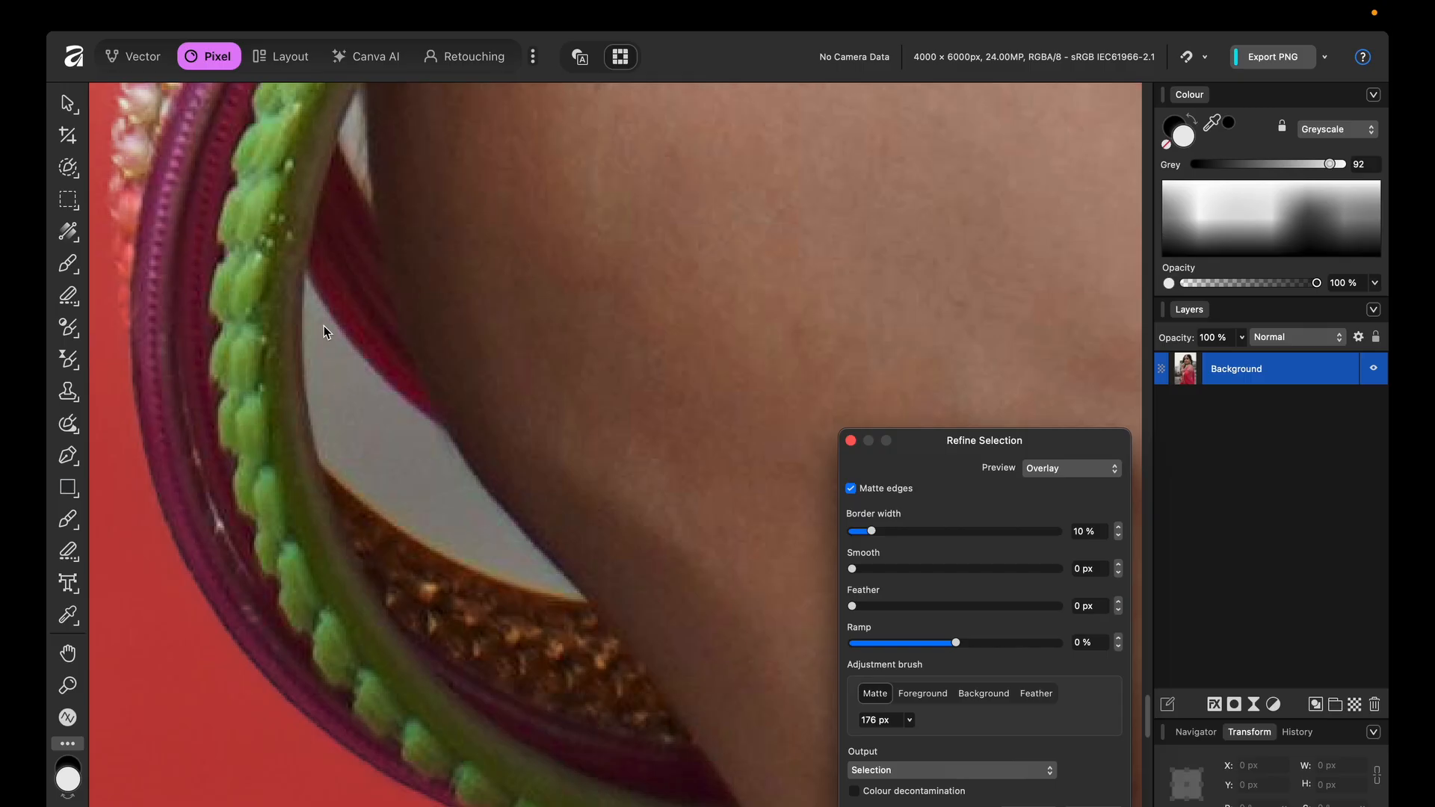
{"action": "mouse_move", "coordinate": [311, 293]}
{"action": "left_mouse_down"}
{"action": "mouse_move", "coordinate": [311, 262]}
{"action": "mouse_move", "coordinate": [314, 346]}
{"action": "mouse_move", "coordinate": [465, 481]}
{"action": "mouse_move", "coordinate": [508, 562]}
{"action": "left_mouse_up"}
{"action": "scroll", "coordinate": [416, 453], "scroll_direction": "down", "scroll_amount": 2}
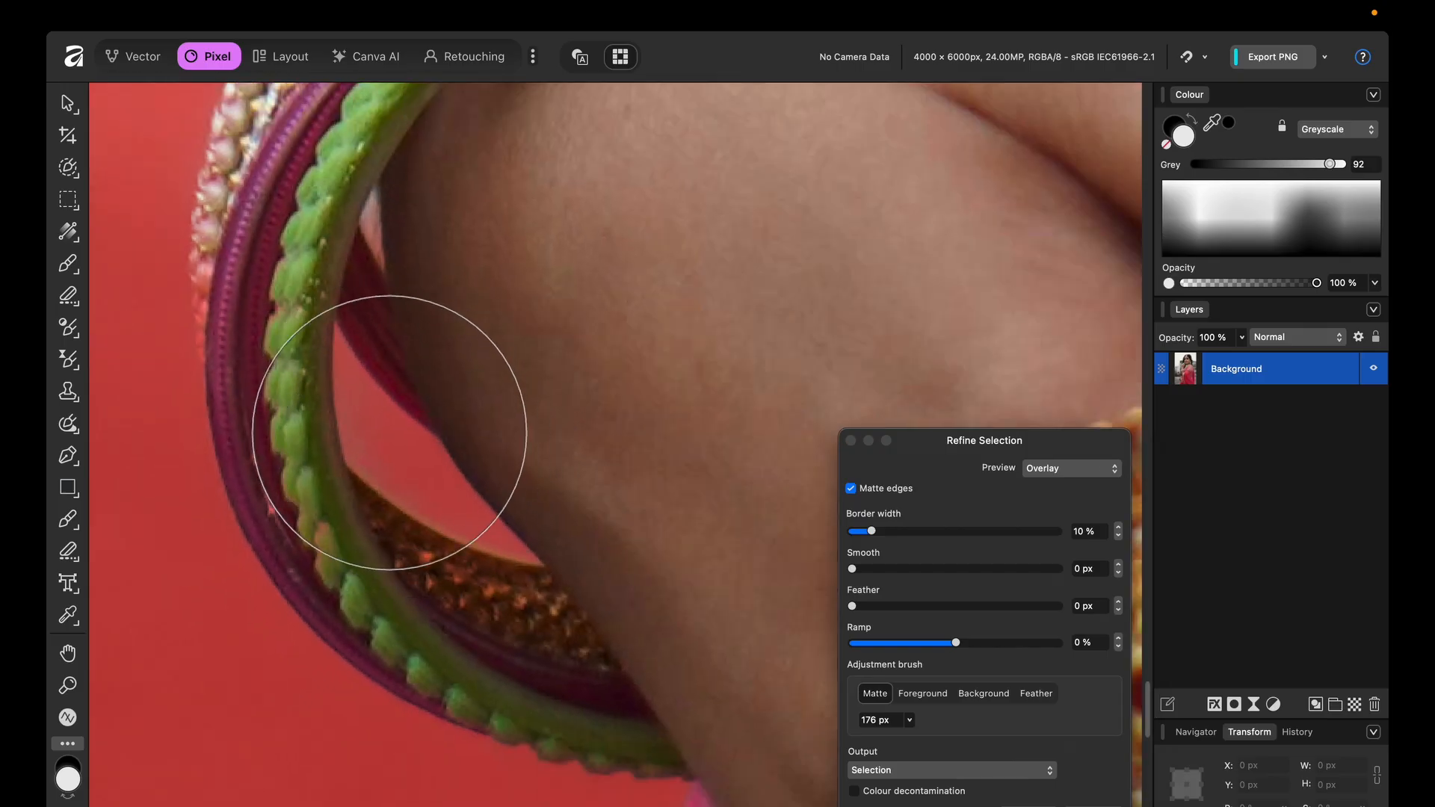
Paint over the leftover background in the hair behind the raised forearm and its bangles with the 176 px Matte brush.
{"action": "scroll", "coordinate": [390, 441], "scroll_direction": "down", "scroll_amount": 5}
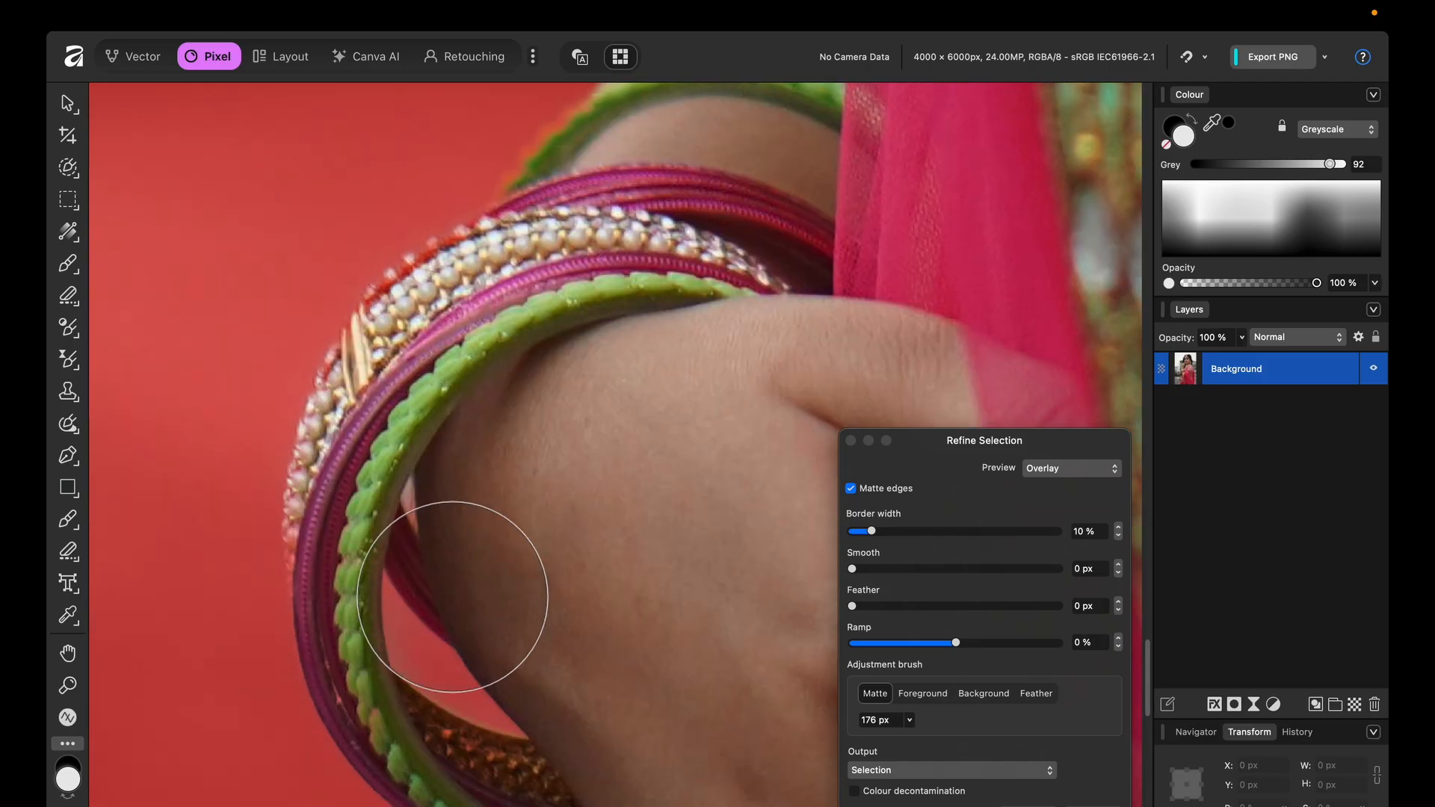
{"action": "scroll", "coordinate": [417, 435], "scroll_direction": "down", "scroll_amount": 5}
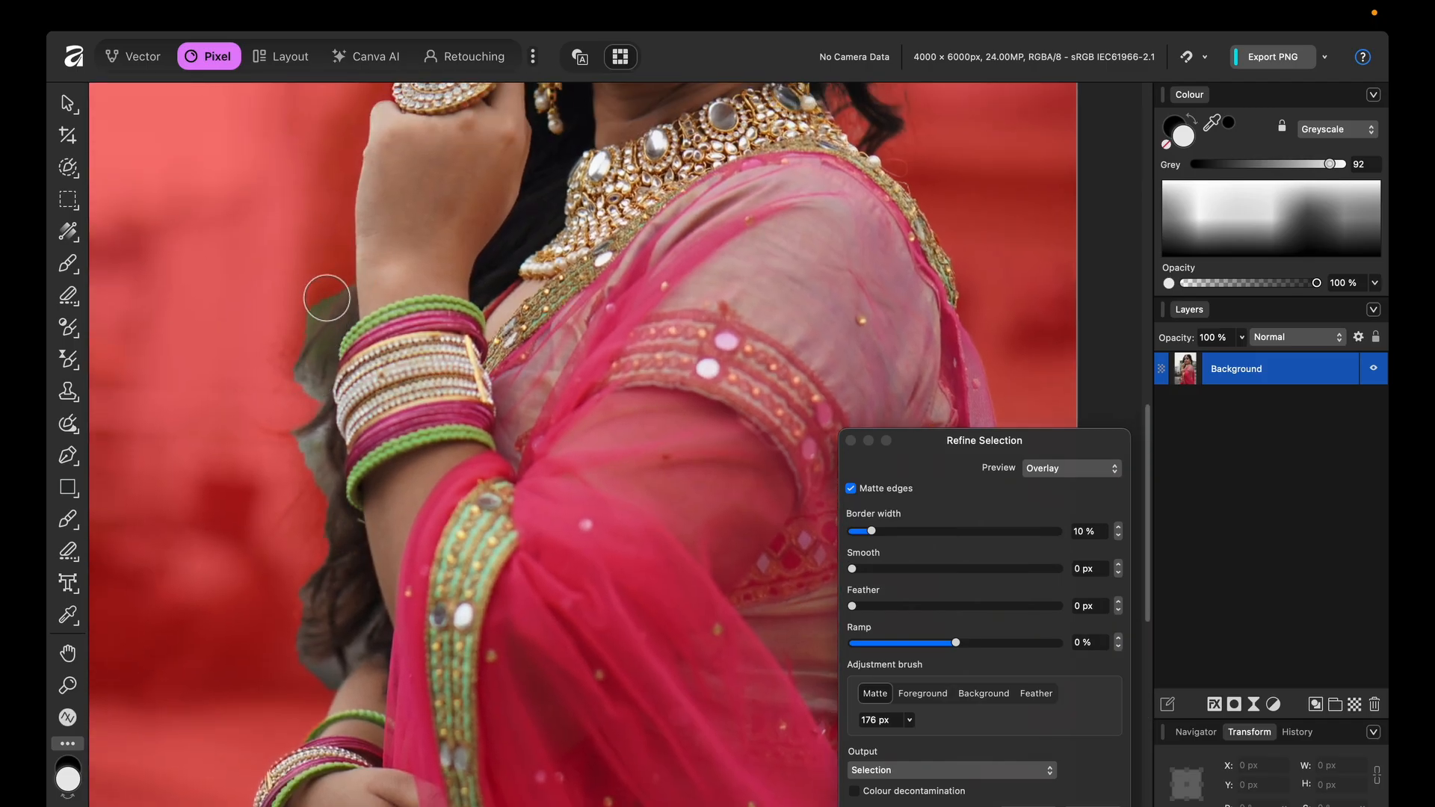
{"action": "mouse_move", "coordinate": [334, 291]}
{"action": "left_mouse_down"}
{"action": "mouse_move", "coordinate": [305, 389]}
{"action": "mouse_move", "coordinate": [302, 454]}
{"action": "mouse_move", "coordinate": [316, 452]}
{"action": "mouse_move", "coordinate": [297, 387]}
{"action": "mouse_move", "coordinate": [278, 494]}
{"action": "mouse_move", "coordinate": [300, 511]}
{"action": "mouse_move", "coordinate": [322, 492]}
{"action": "mouse_move", "coordinate": [308, 679]}
{"action": "mouse_move", "coordinate": [376, 626]}
{"action": "mouse_move", "coordinate": [347, 514]}
{"action": "mouse_move", "coordinate": [350, 403]}
{"action": "left_mouse_up"}
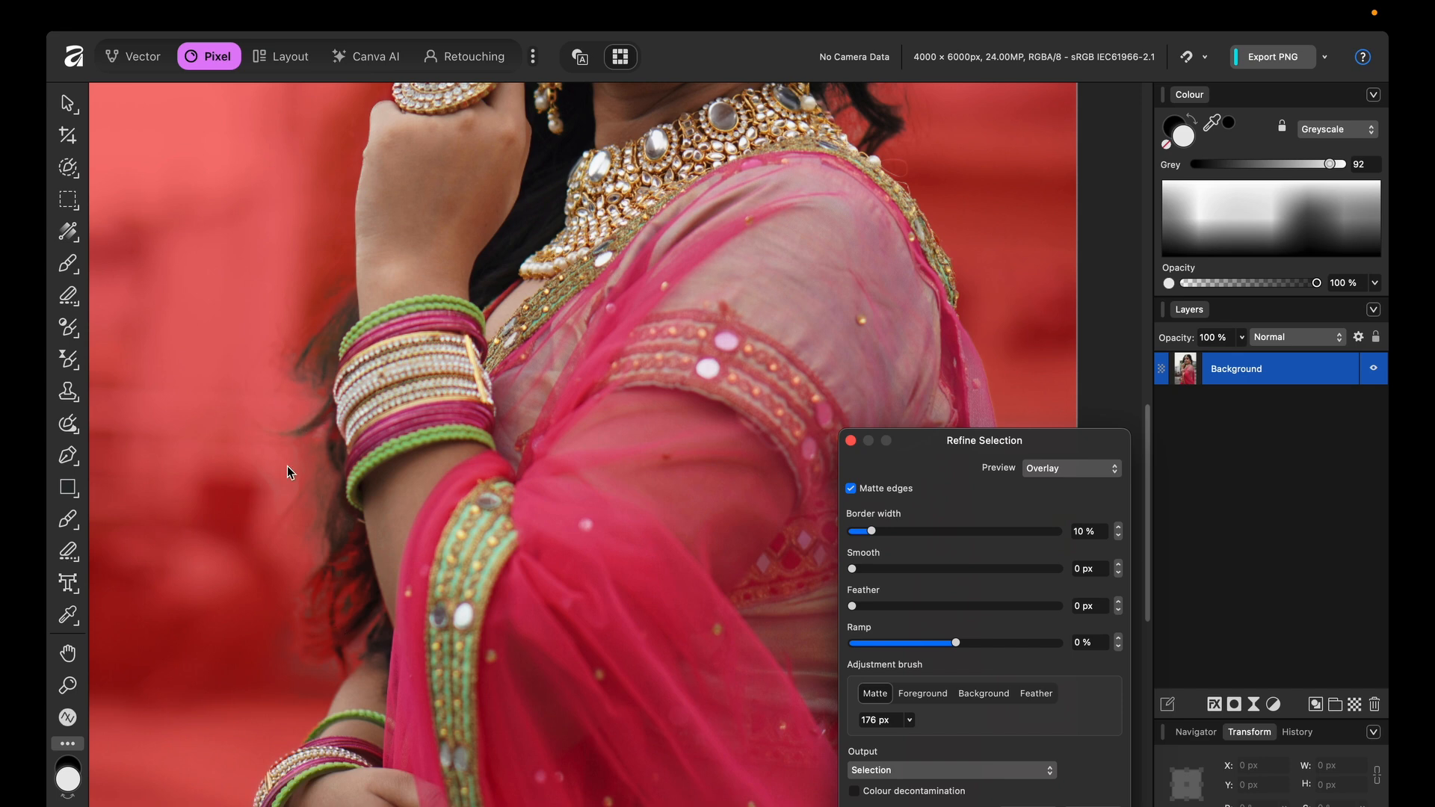
Apply the refinement as a selection and add a mask from it to the Background layer.
{"action": "key", "text": "super+0"}
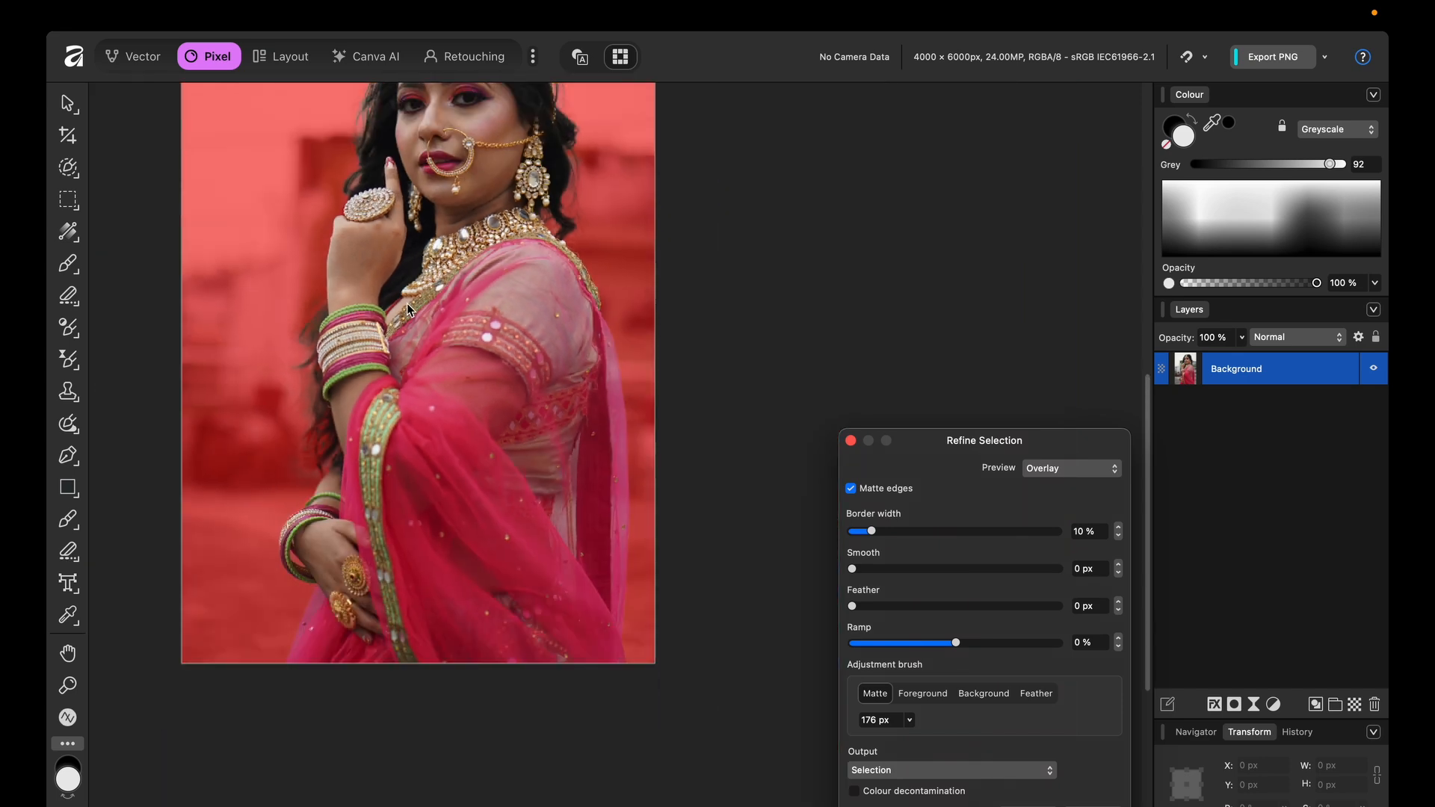
{"action": "scroll", "coordinate": [496, 309], "scroll_direction": "up", "scroll_amount": 5}
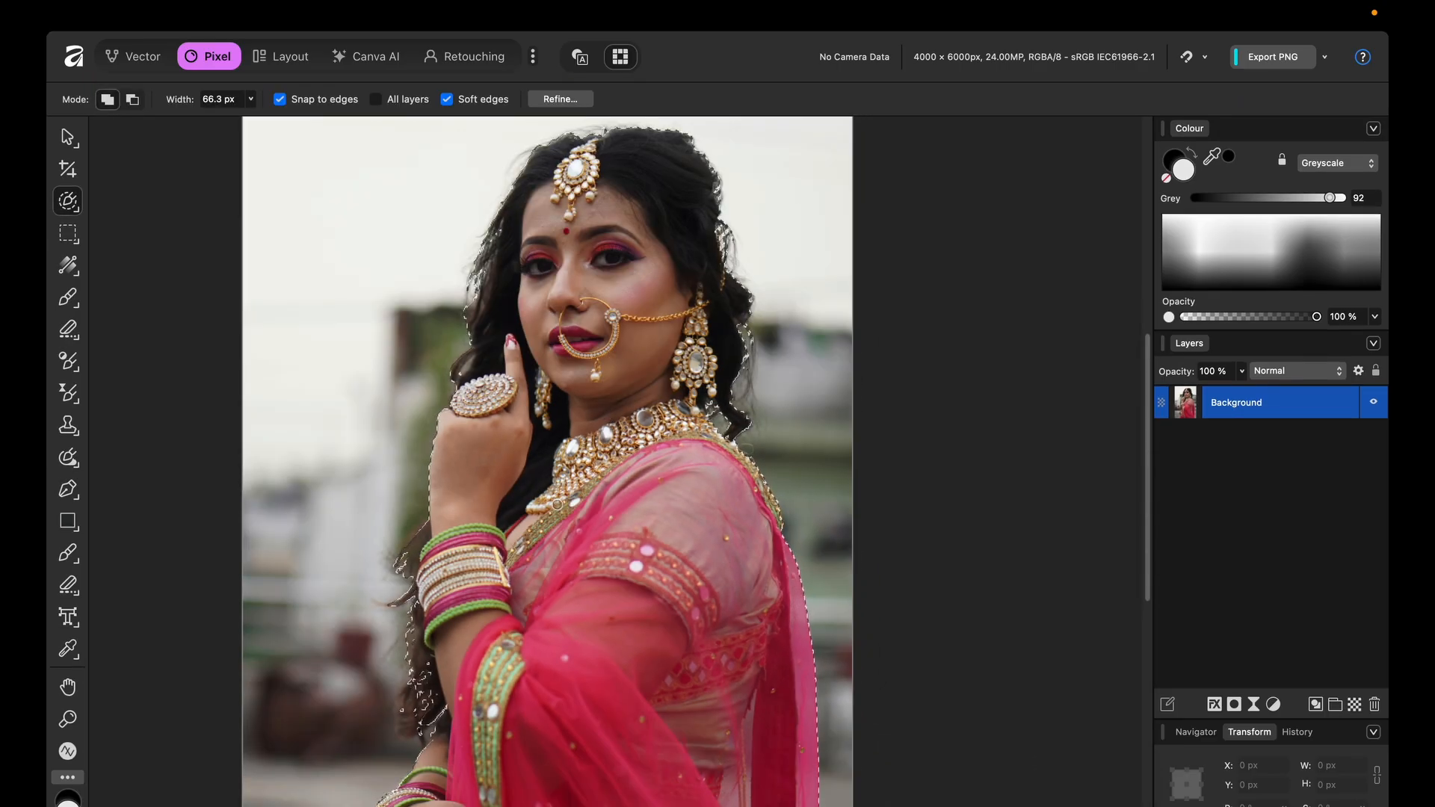
{"action": "scroll", "coordinate": [597, 407], "scroll_direction": "up", "scroll_amount": 1}
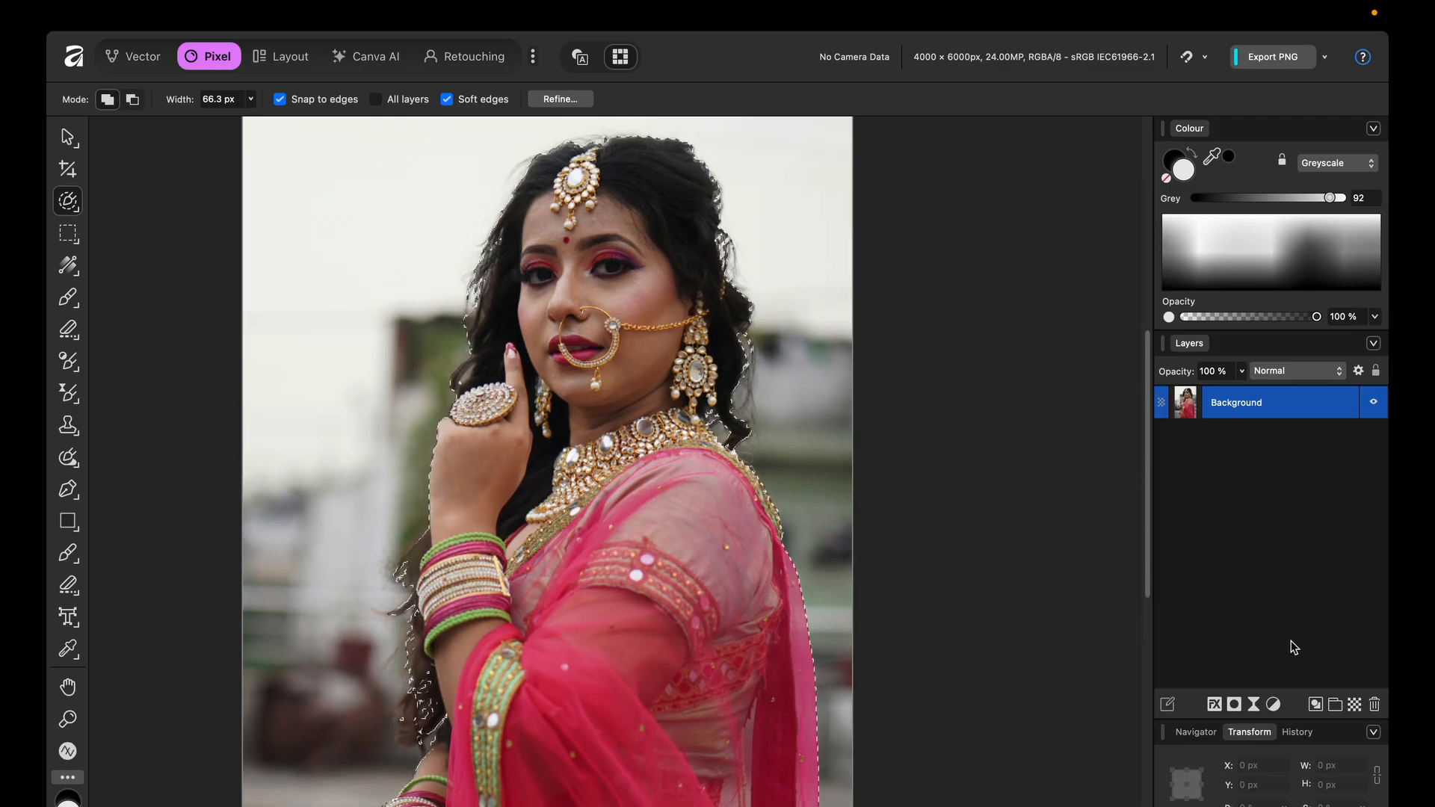
{"action": "left_click", "coordinate": [1234, 705]}
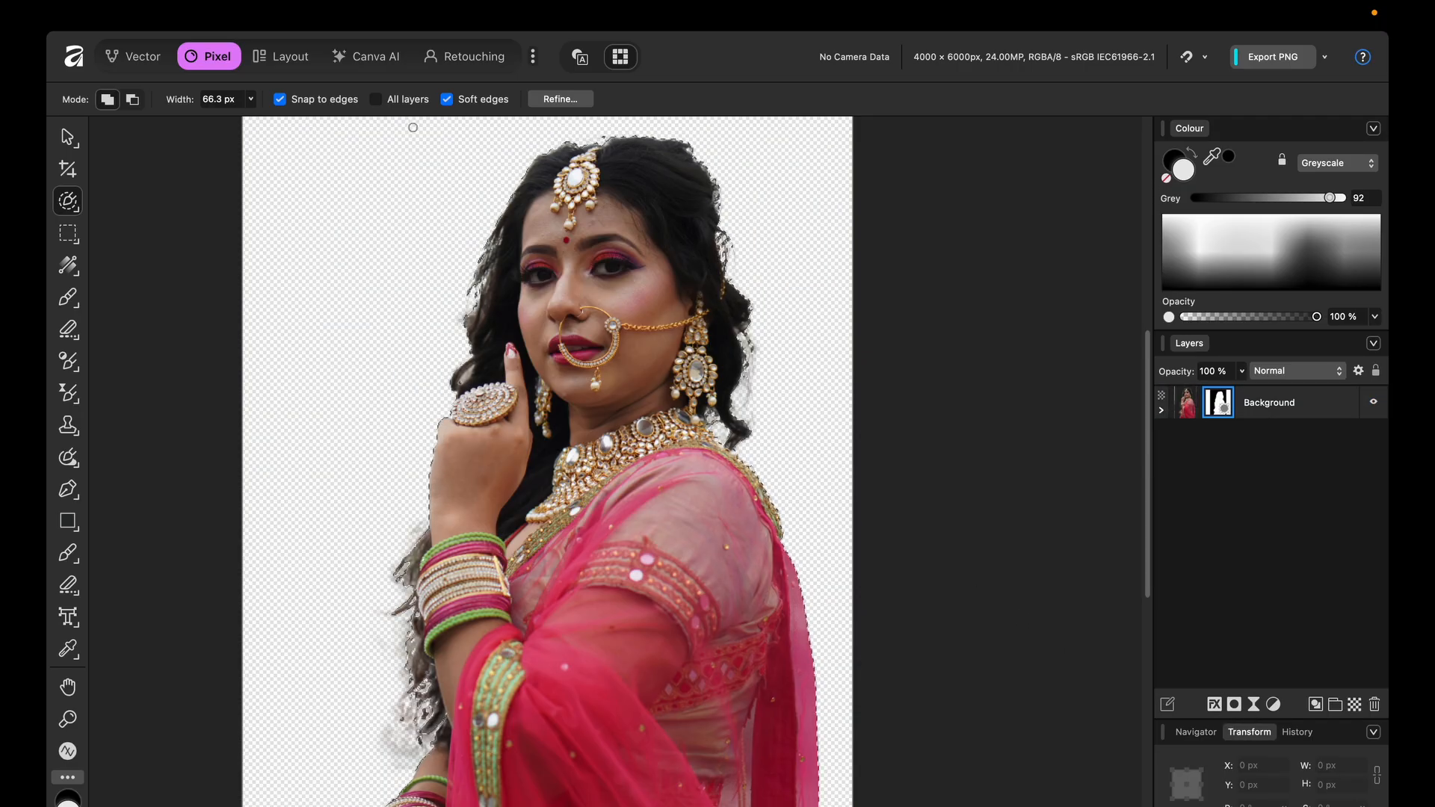
Examine the masked cutout's edges around the crown, both sides of the hair, the earring and the raised forearm.
{"action": "scroll", "coordinate": [413, 127], "scroll_direction": "up", "scroll_amount": 5}
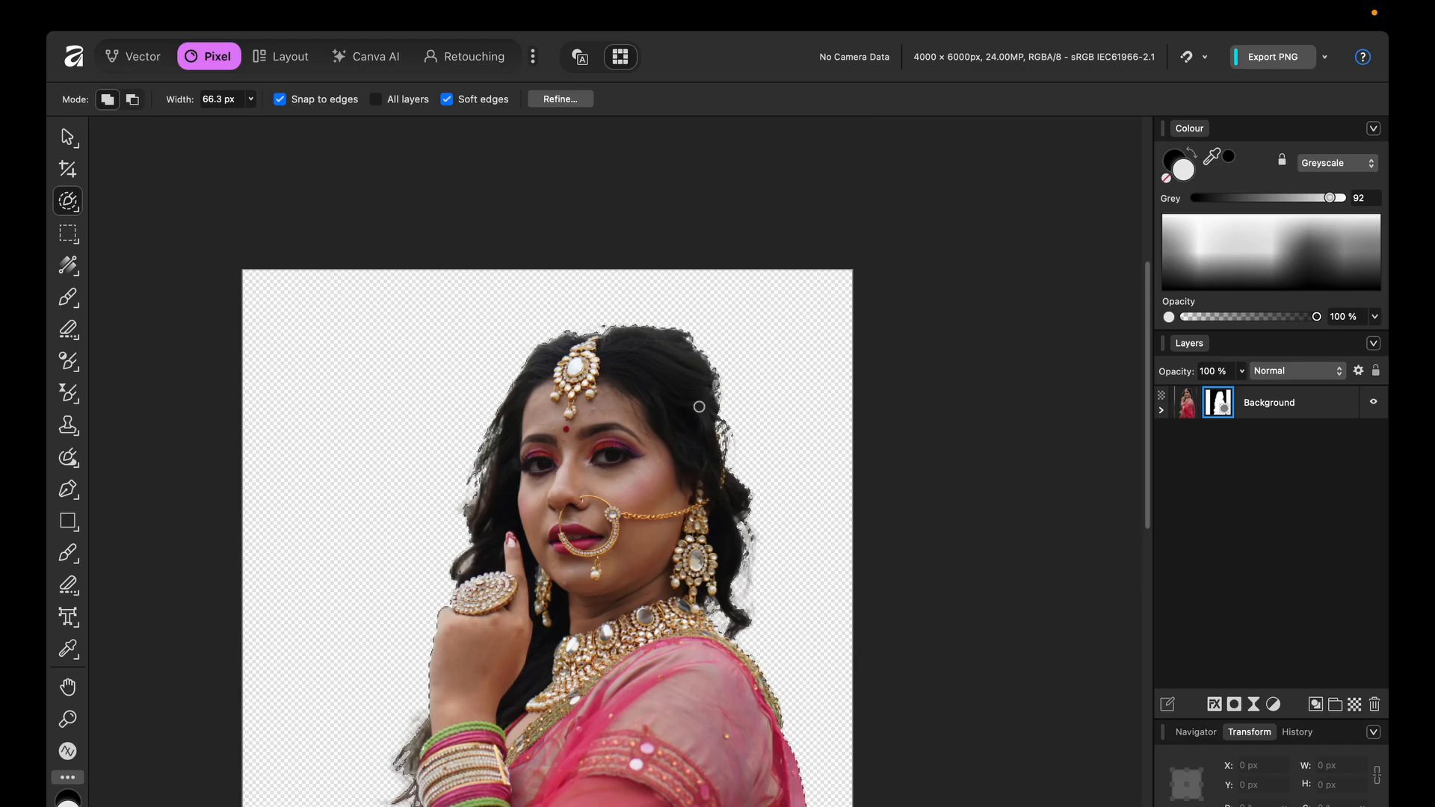
{"action": "scroll", "coordinate": [699, 406], "scroll_direction": "up", "scroll_amount": 5}
{"action": "scroll", "coordinate": [557, 311], "scroll_direction": "down", "scroll_amount": 8}
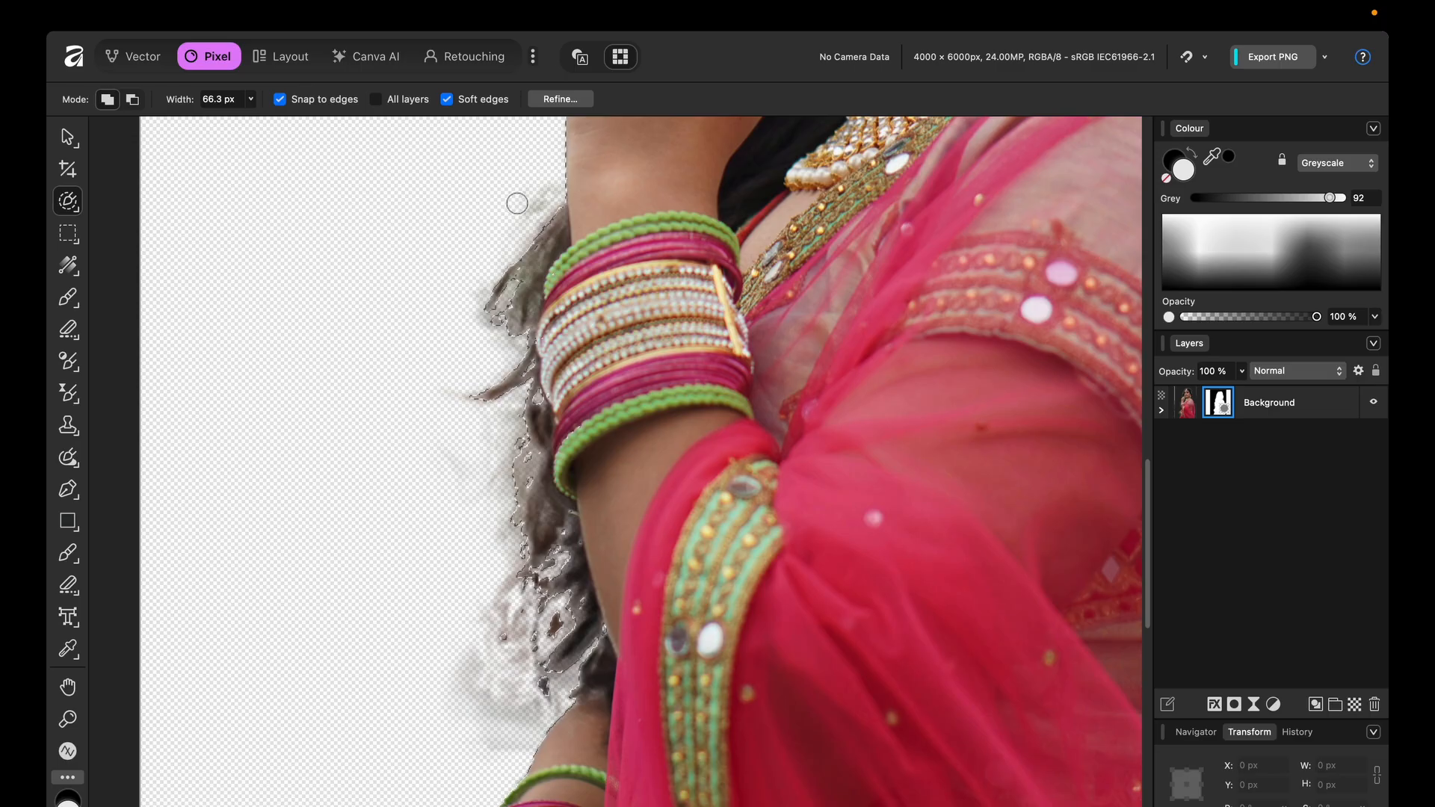
{"action": "scroll", "coordinate": [517, 203], "scroll_direction": "up", "scroll_amount": 10}
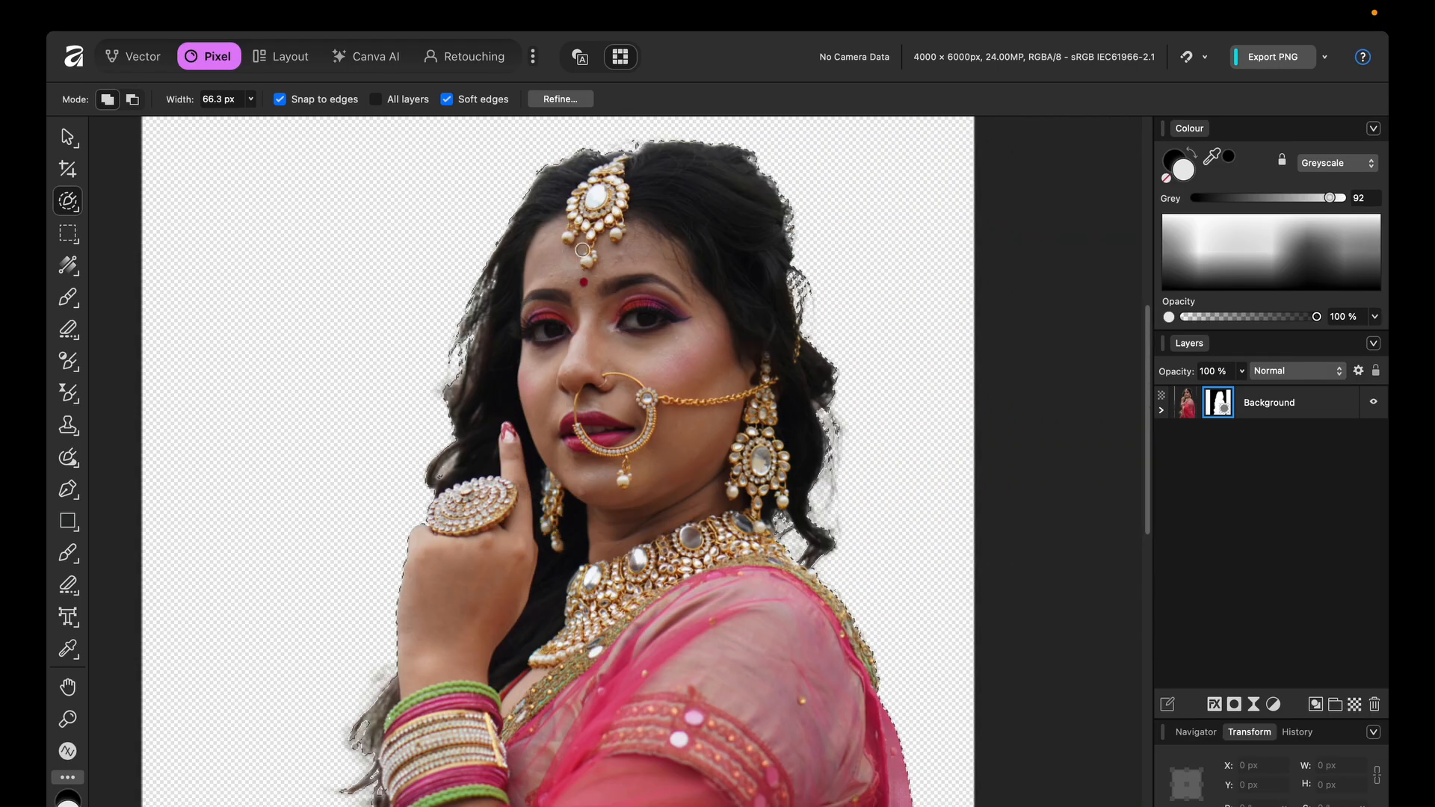
{"action": "scroll", "coordinate": [582, 249], "scroll_direction": "up", "scroll_amount": 8}
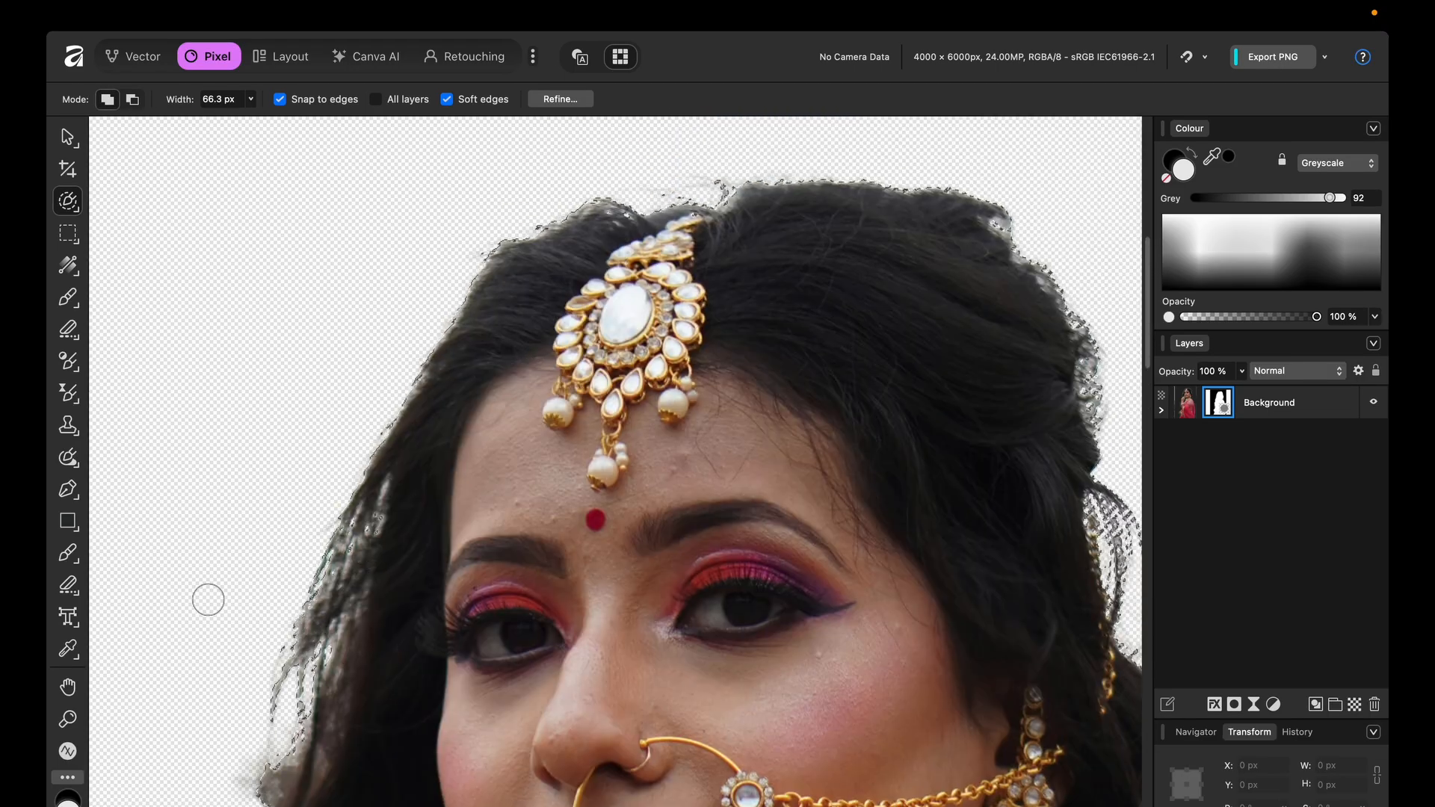
{"action": "scroll", "coordinate": [541, 482], "scroll_direction": "down", "scroll_amount": 5}
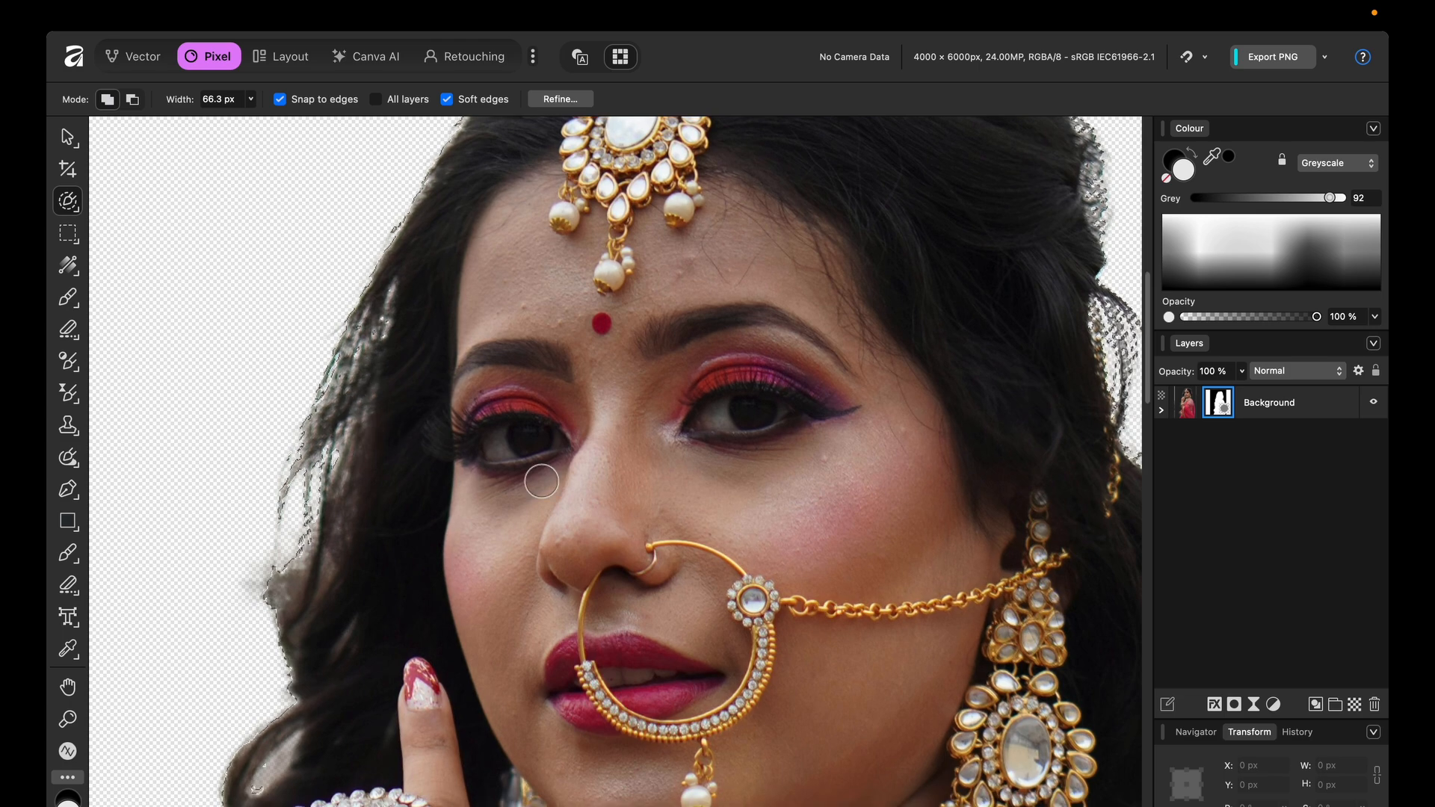
{"action": "scroll", "coordinate": [541, 482], "scroll_direction": "right", "scroll_amount": 7}
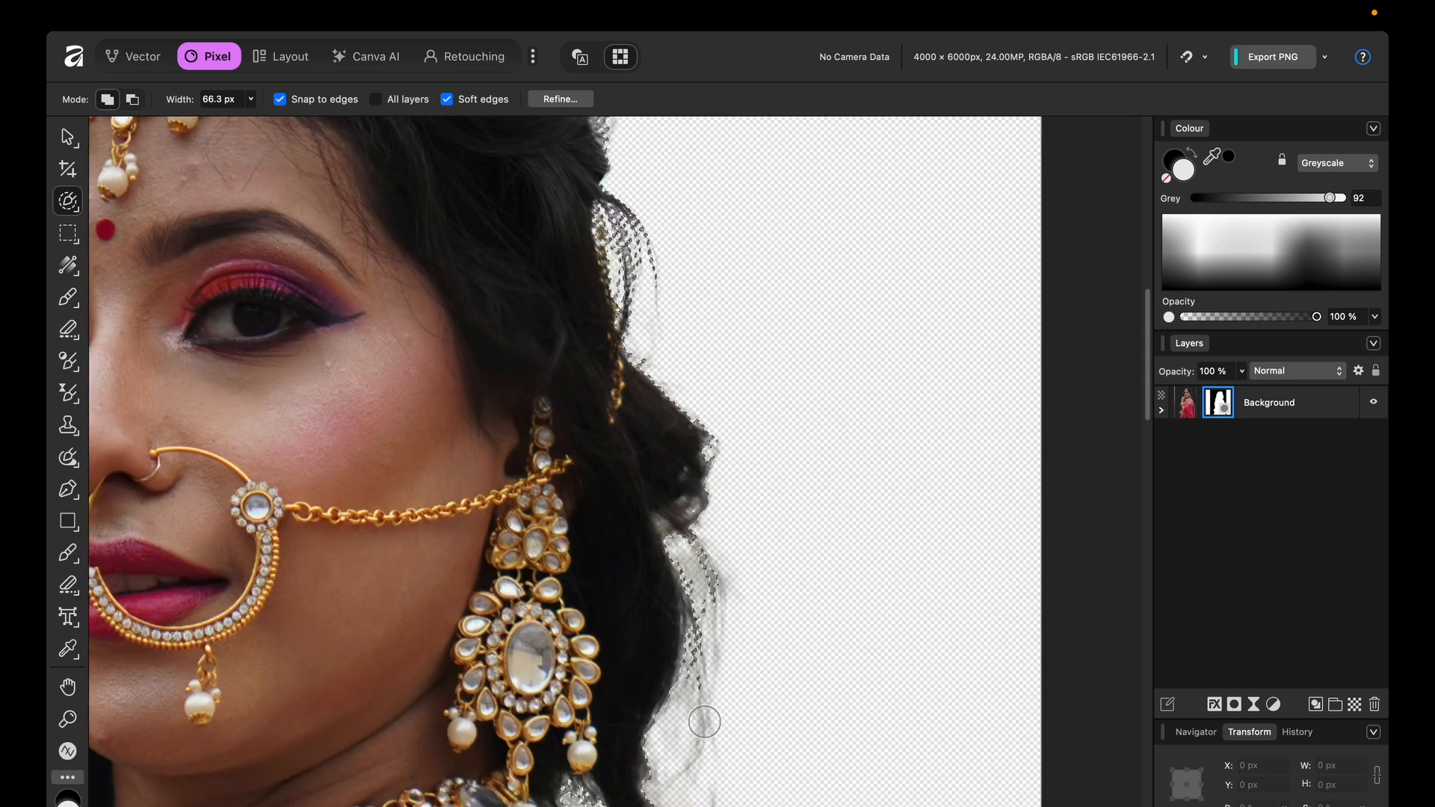
{"action": "scroll", "coordinate": [722, 482], "scroll_direction": "down", "scroll_amount": 6}
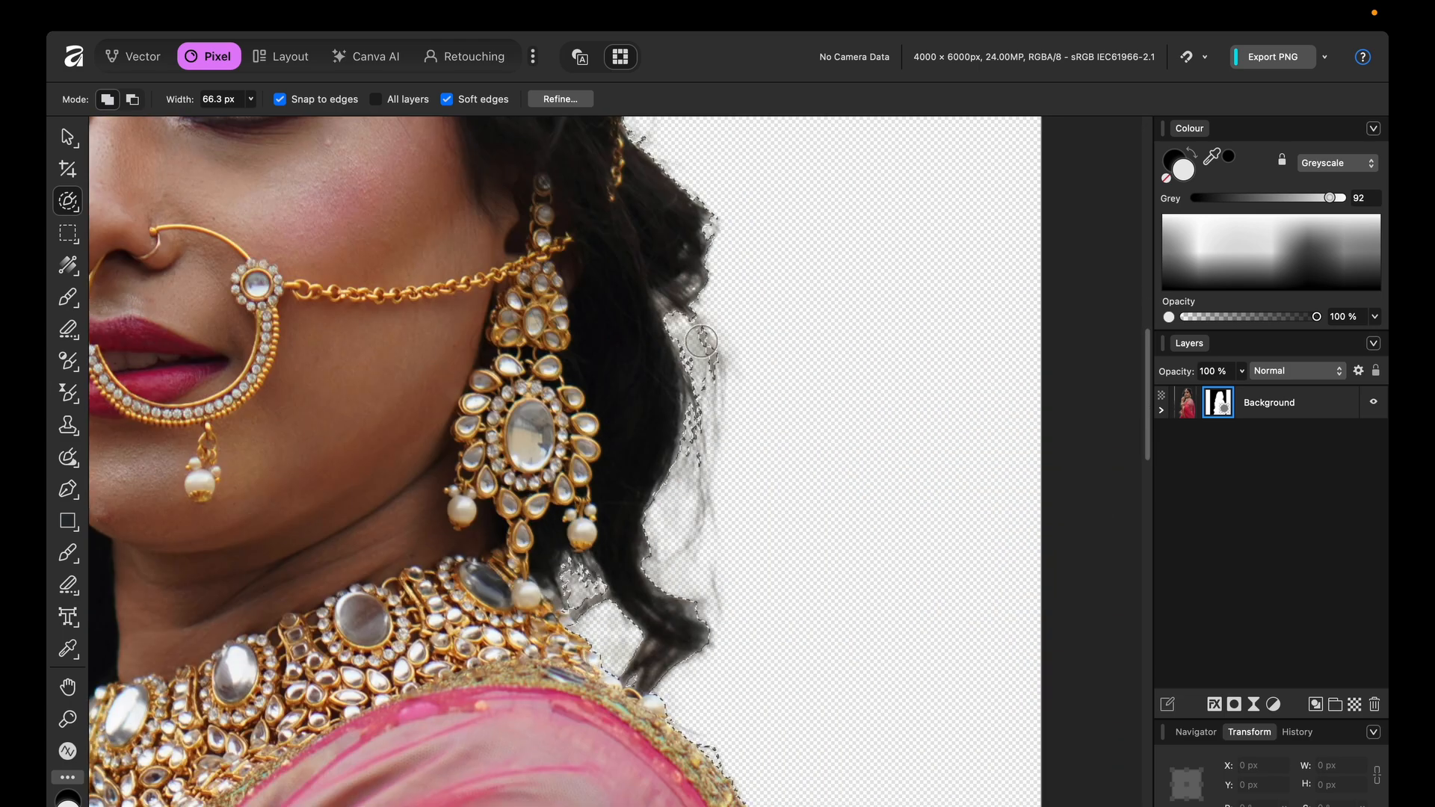
{"action": "scroll", "coordinate": [701, 342], "scroll_direction": "up", "scroll_amount": 14}
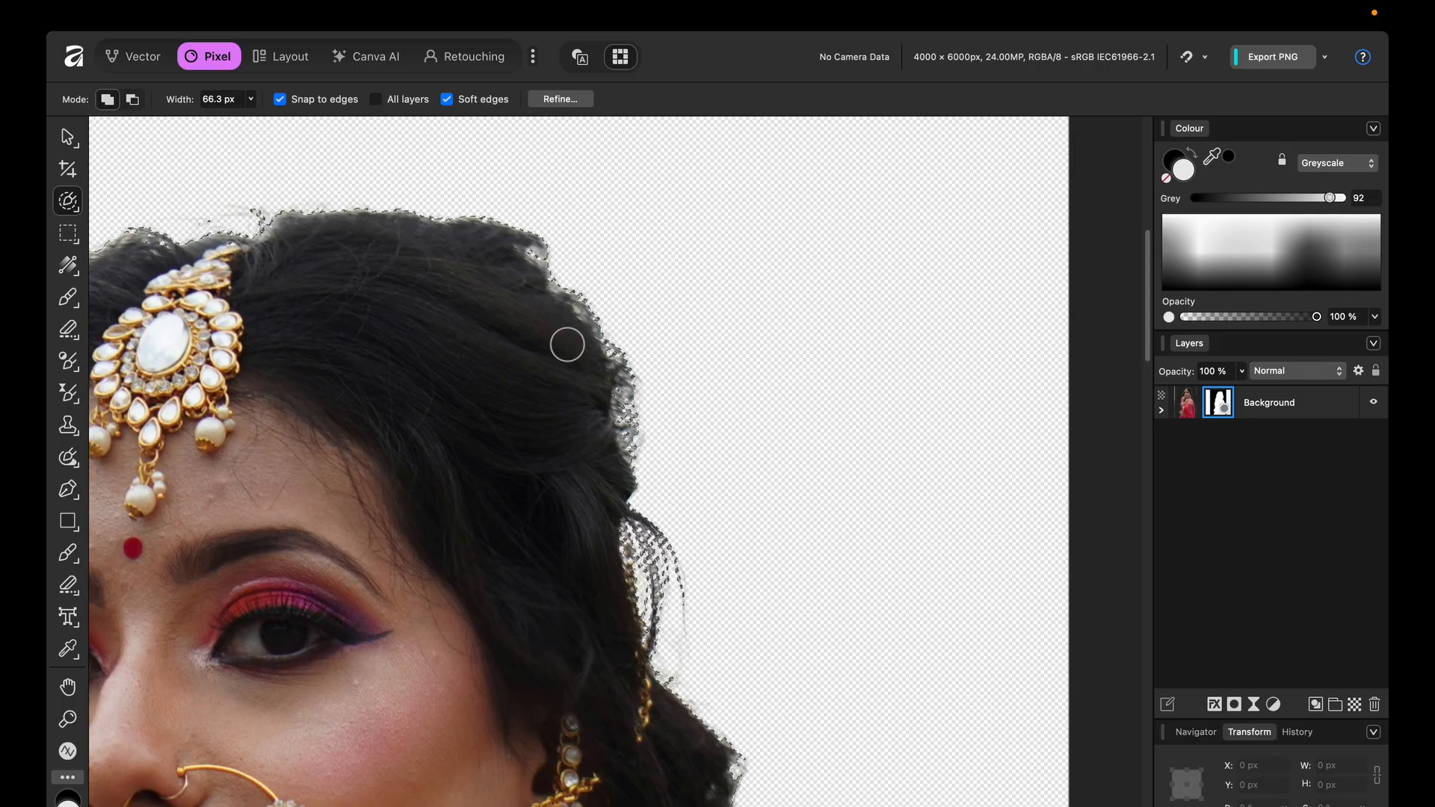
{"action": "scroll", "coordinate": [566, 345], "scroll_direction": "down", "scroll_amount": 5}
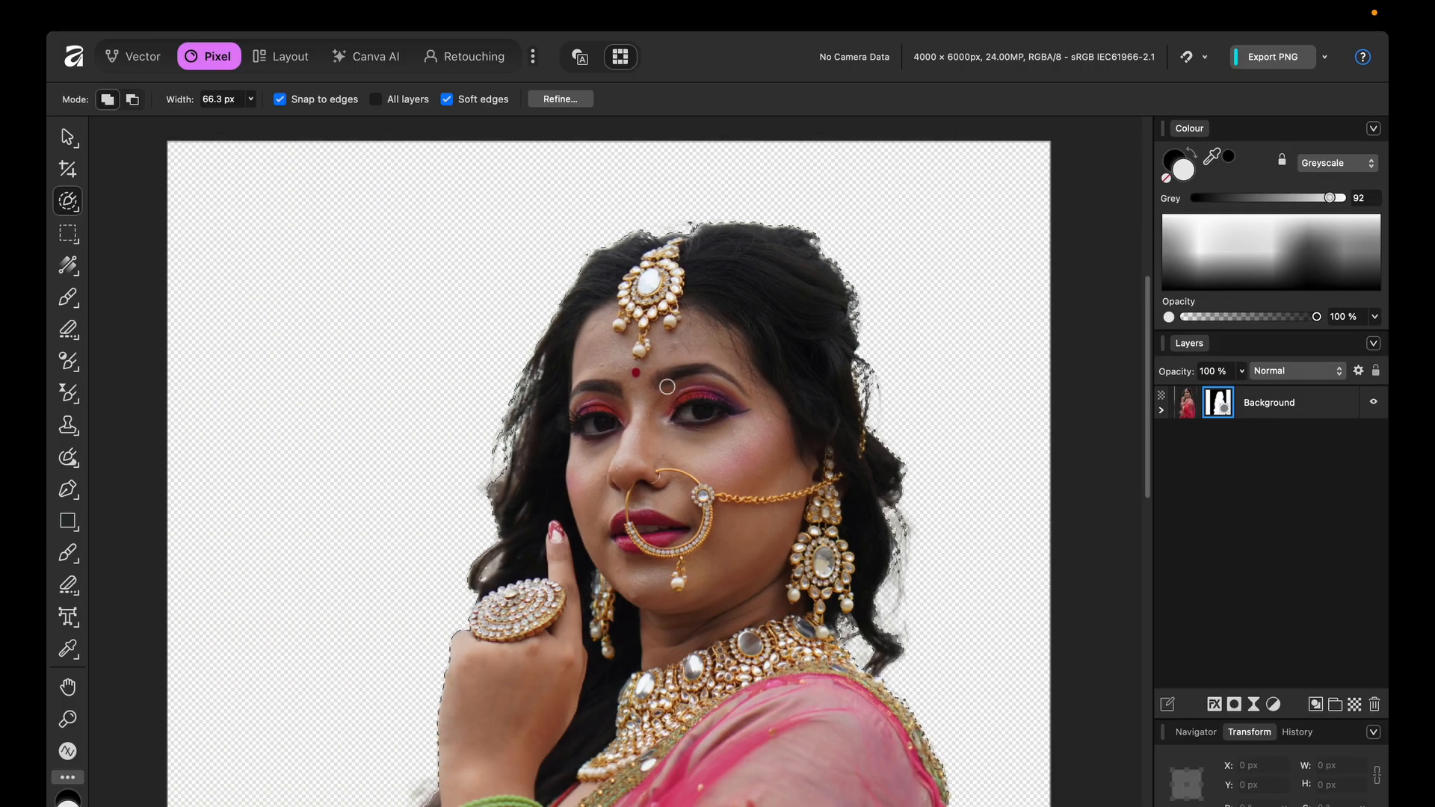
{"action": "scroll", "coordinate": [667, 386], "scroll_direction": "down", "scroll_amount": 3}
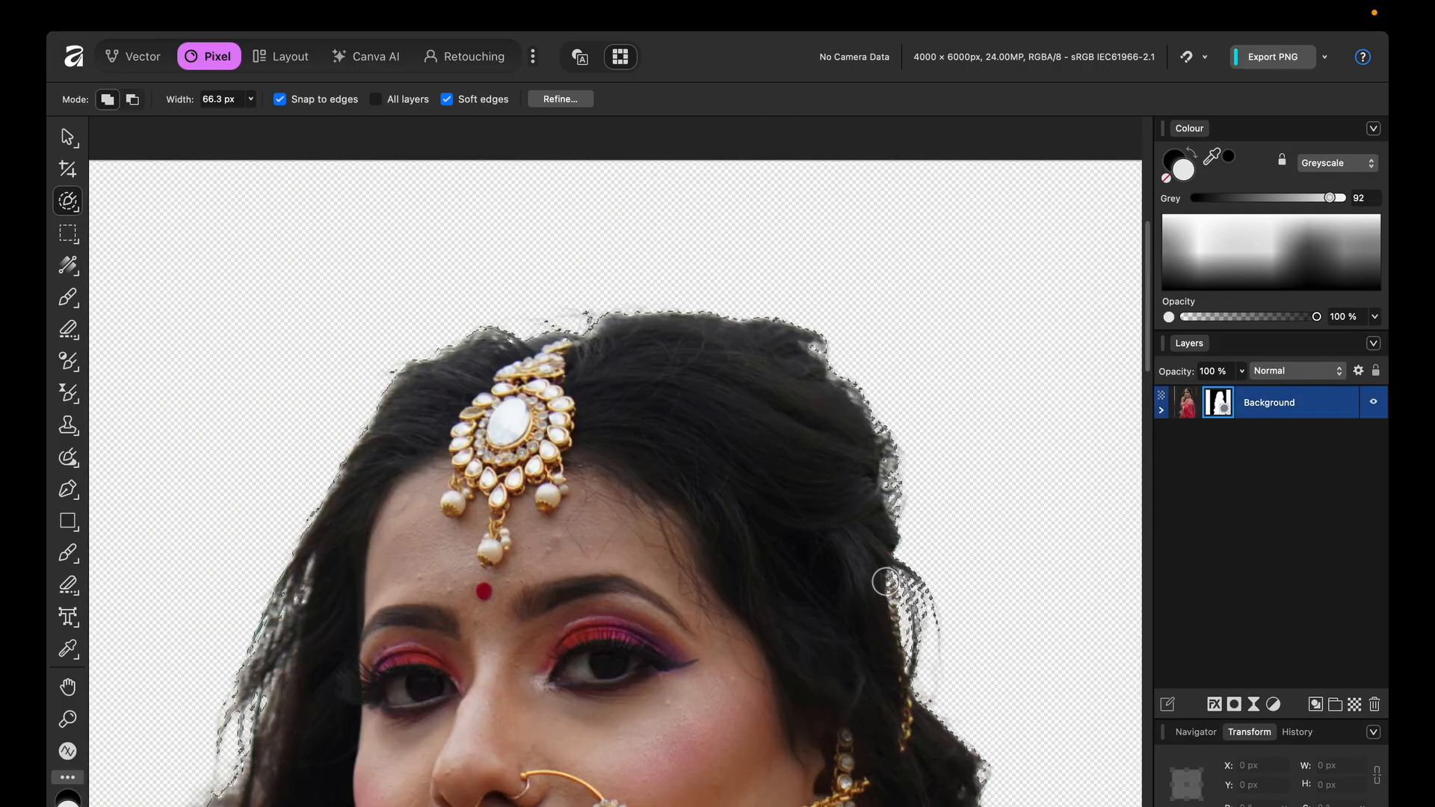
{"action": "scroll", "coordinate": [886, 581], "scroll_direction": "down", "scroll_amount": 6}
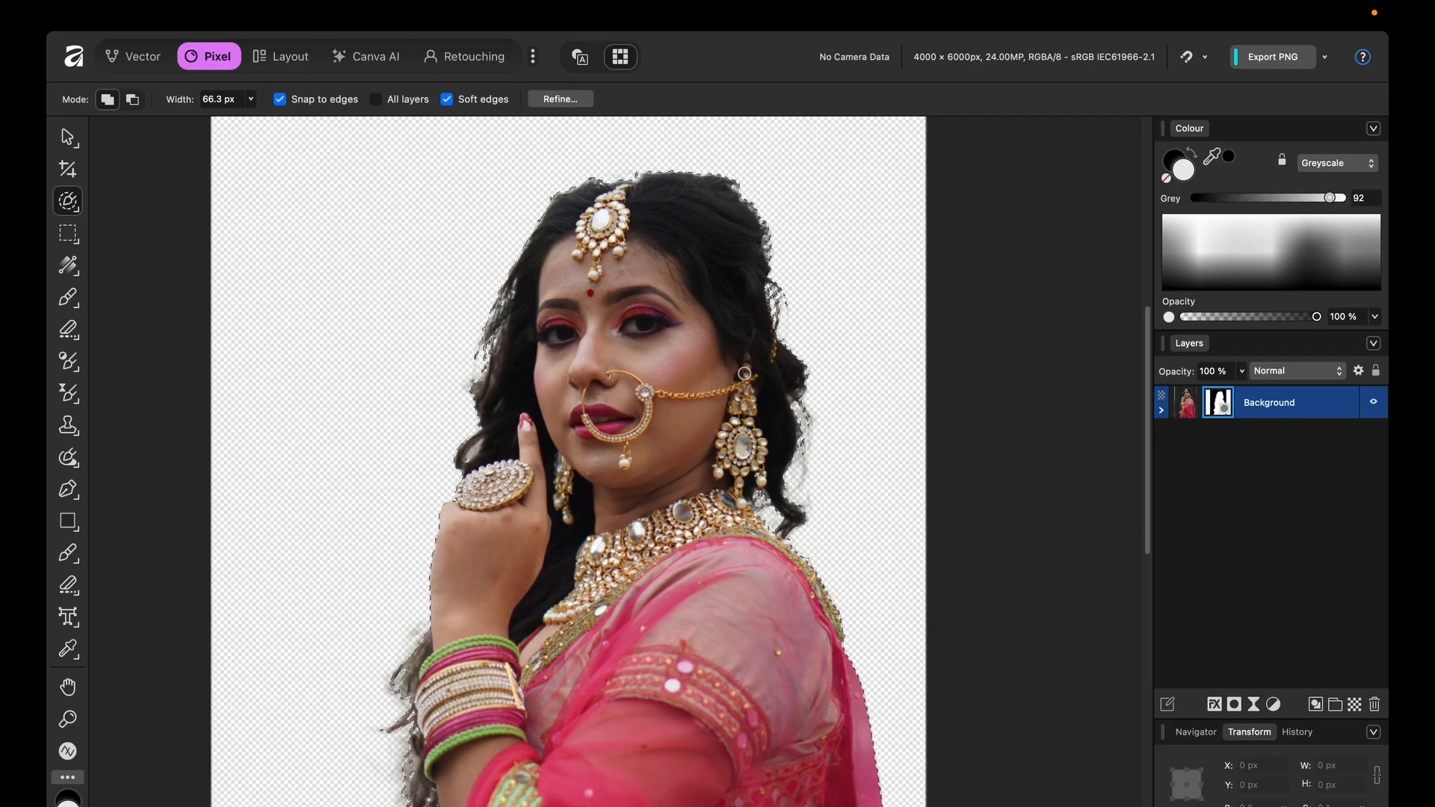
{"action": "scroll", "coordinate": [897, 762], "scroll_direction": "down", "scroll_amount": 1}
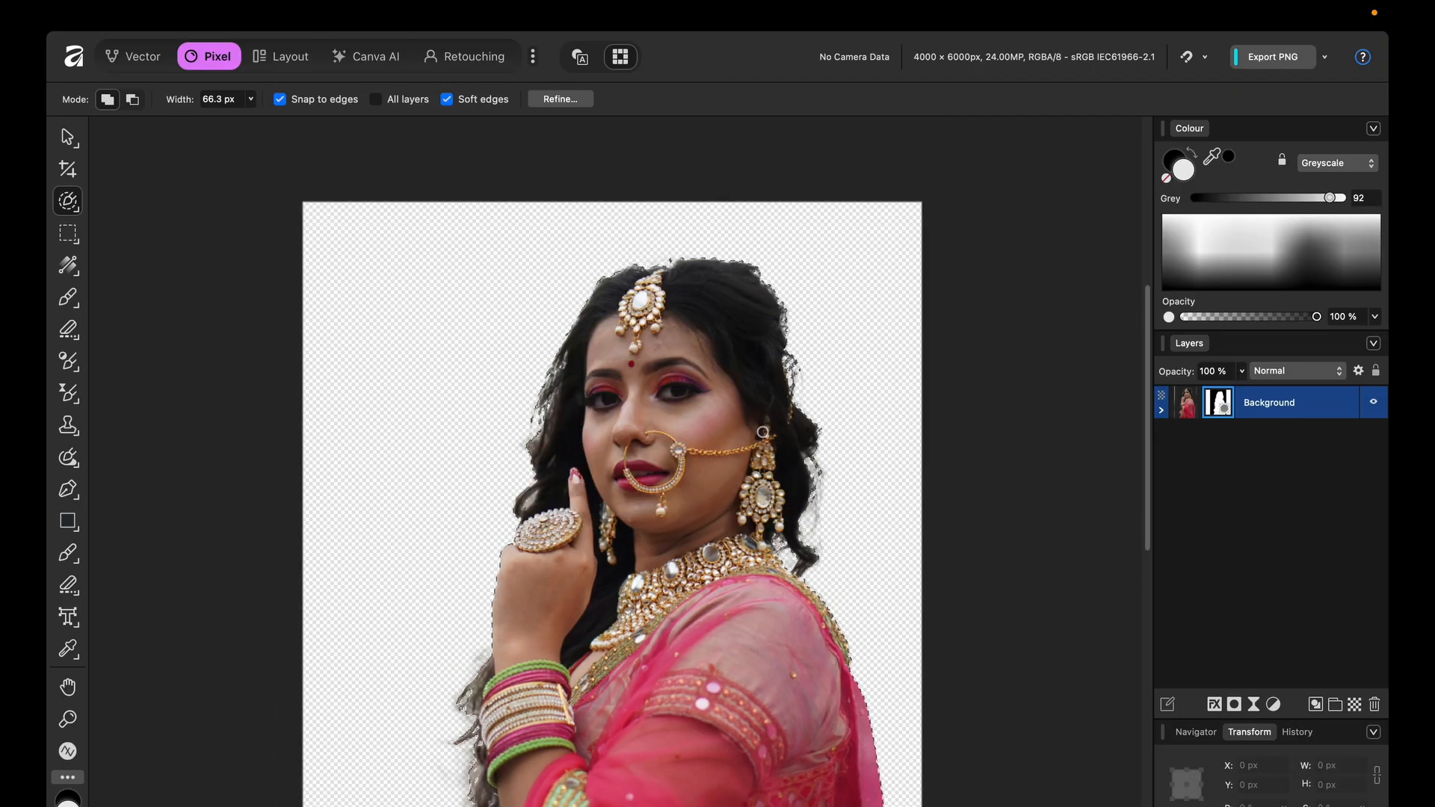
Clear the selection and check the cutout's edges from the hair down to the raised forearm's bangles.
{"action": "key", "text": "super+d"}
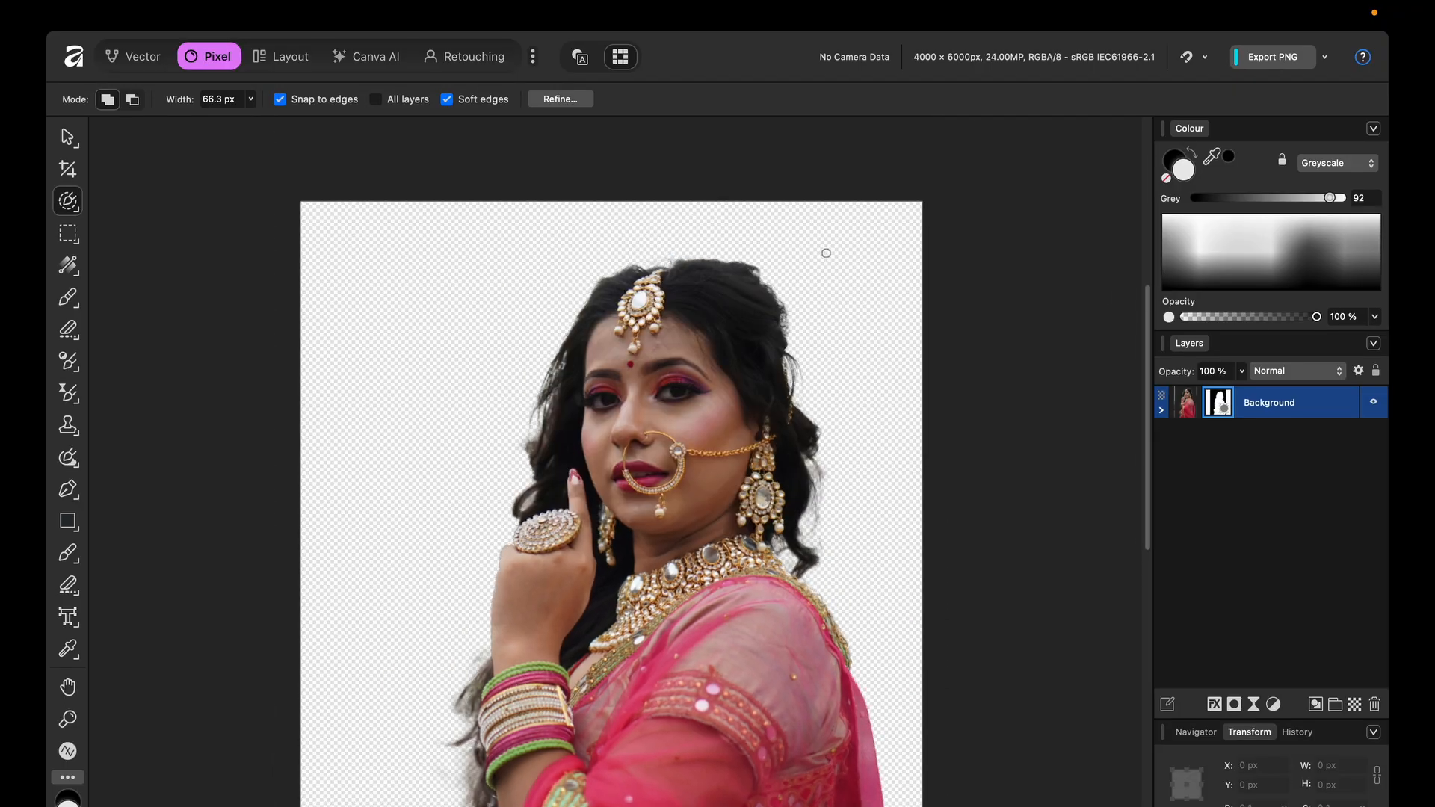
{"action": "scroll", "coordinate": [826, 252], "scroll_direction": "up", "scroll_amount": 1}
{"action": "scroll", "coordinate": [677, 400], "scroll_direction": "up", "scroll_amount": 1}
{"action": "scroll", "coordinate": [737, 416], "scroll_direction": "down", "scroll_amount": 2}
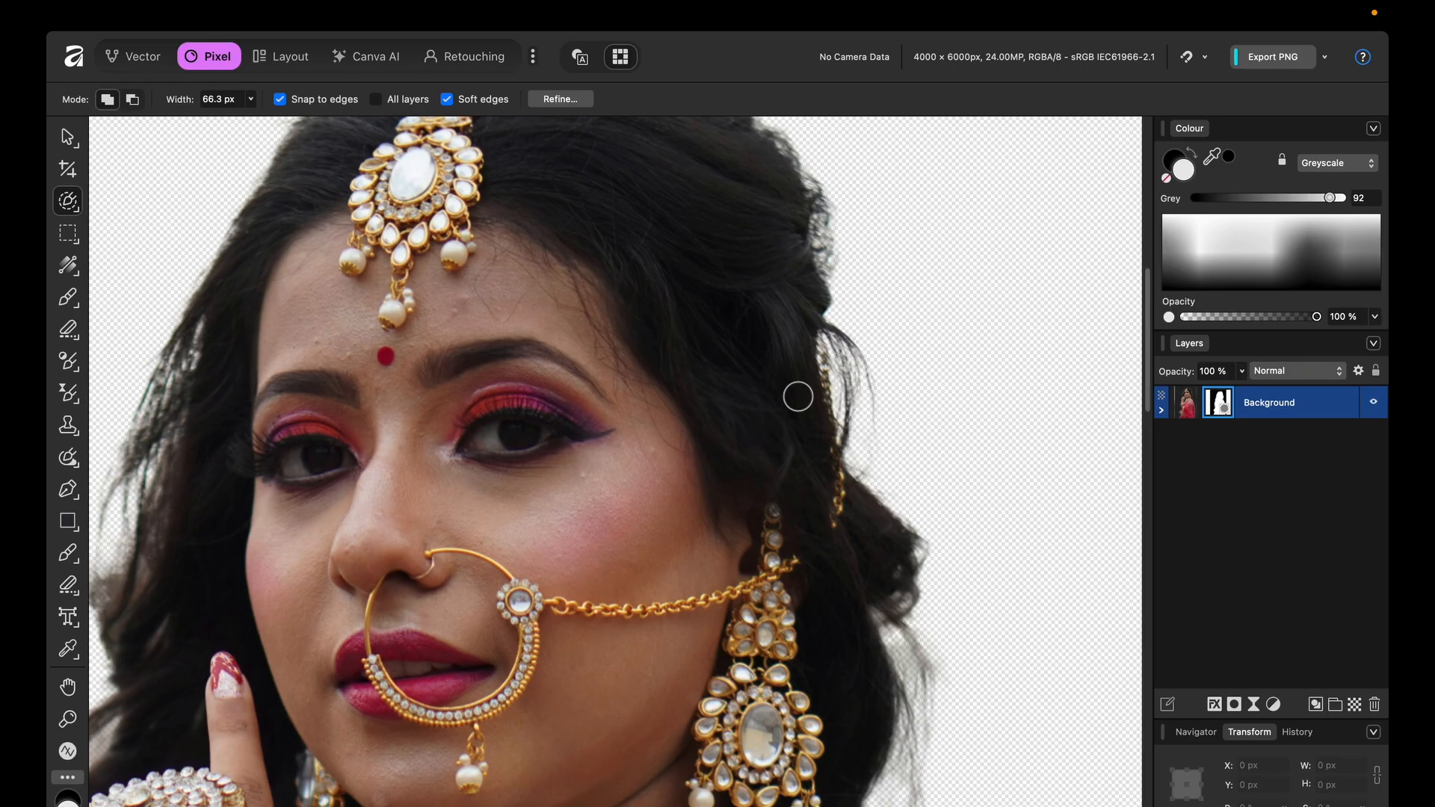
{"action": "scroll", "coordinate": [798, 387], "scroll_direction": "down", "scroll_amount": 2}
{"action": "scroll", "coordinate": [791, 387], "scroll_direction": "down", "scroll_amount": 3}
{"action": "scroll", "coordinate": [666, 170], "scroll_direction": "up", "scroll_amount": 1}
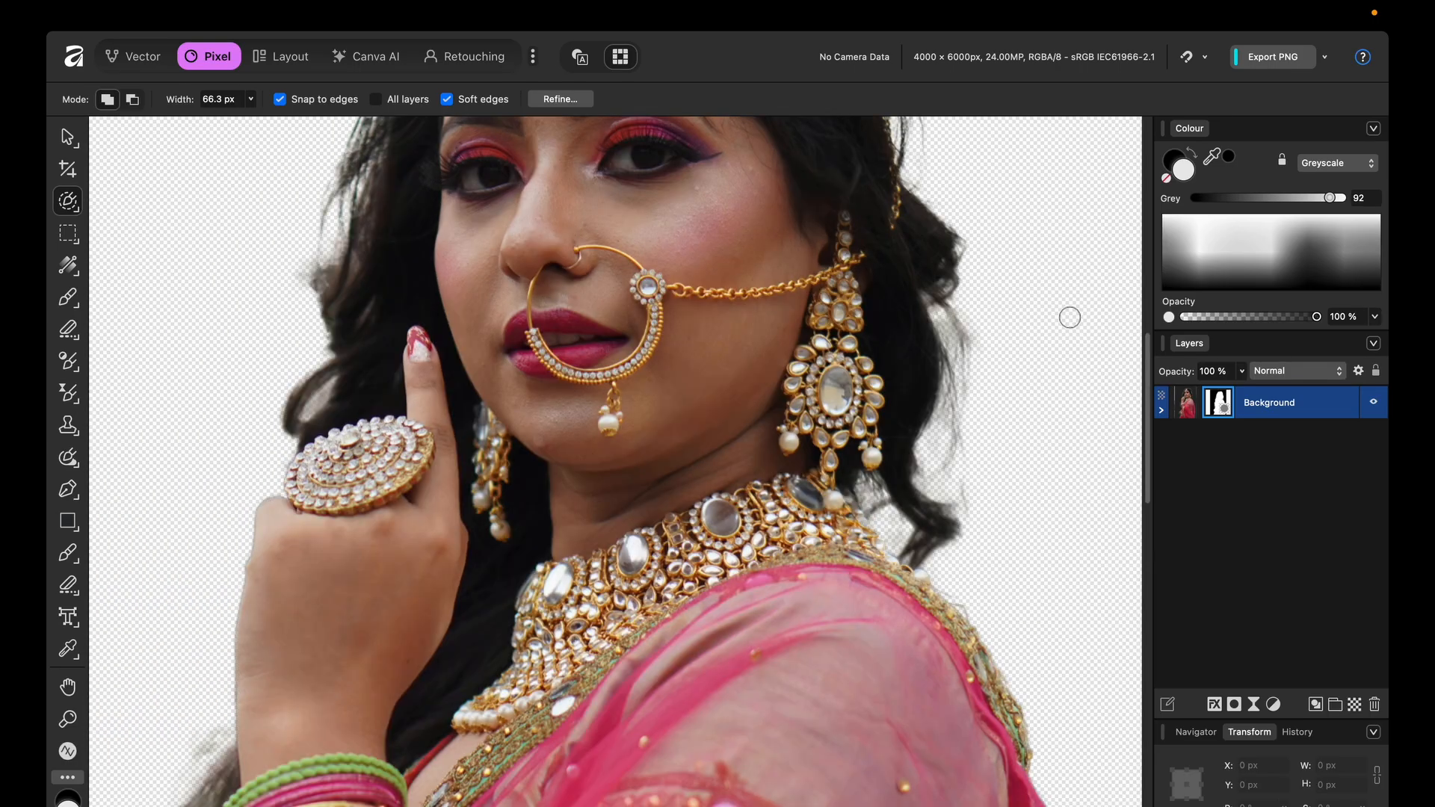
{"action": "scroll", "coordinate": [759, 428], "scroll_direction": "down", "scroll_amount": 2}
{"action": "scroll", "coordinate": [328, 568], "scroll_direction": "down", "scroll_amount": 5}
Switch to the Paint Brush and set its width to 197.6 px for painting the Background layer's mask.
{"action": "left_click_drag", "start_coordinate": [403, 329], "coordinate": [414, 552]}
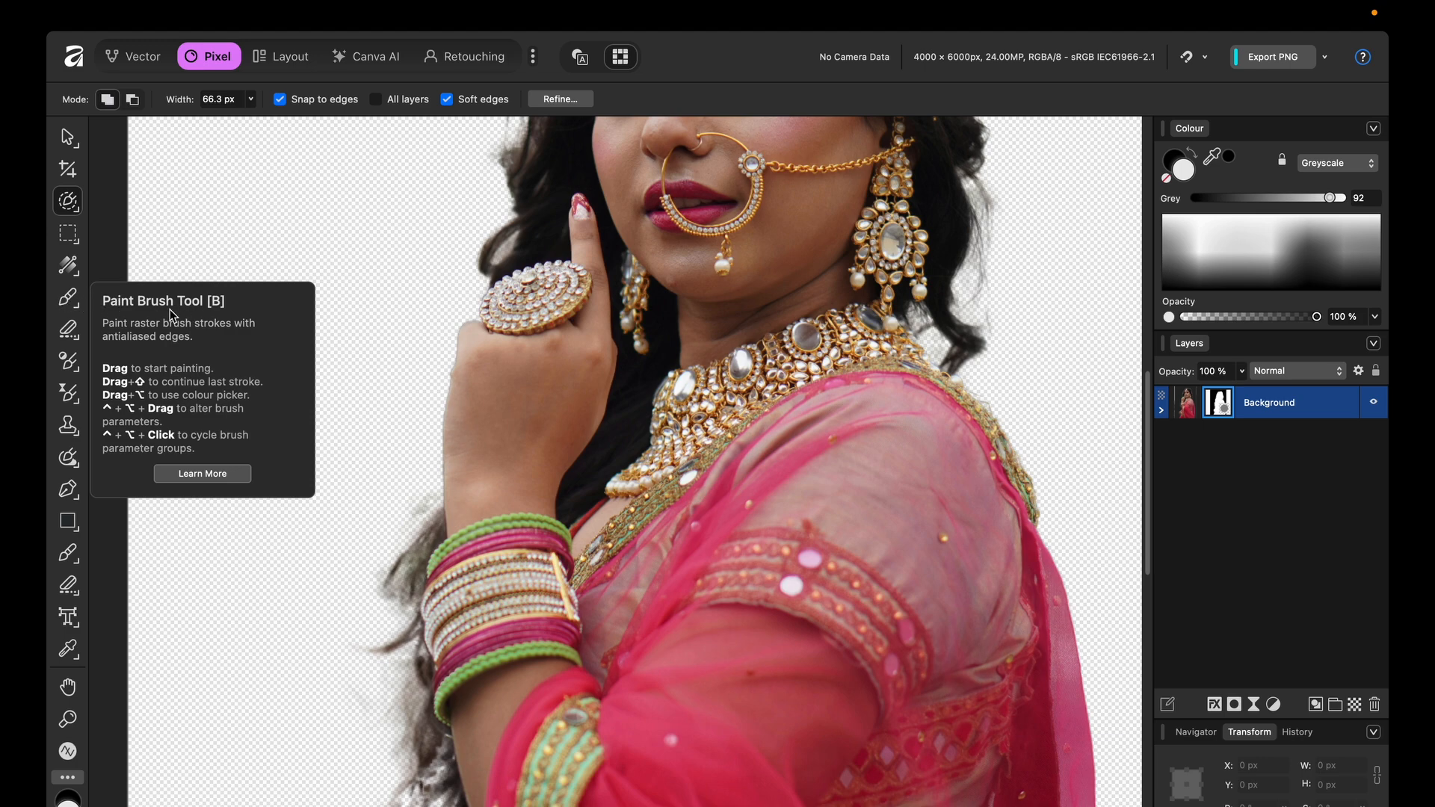
{"action": "left_click", "coordinate": [69, 303]}
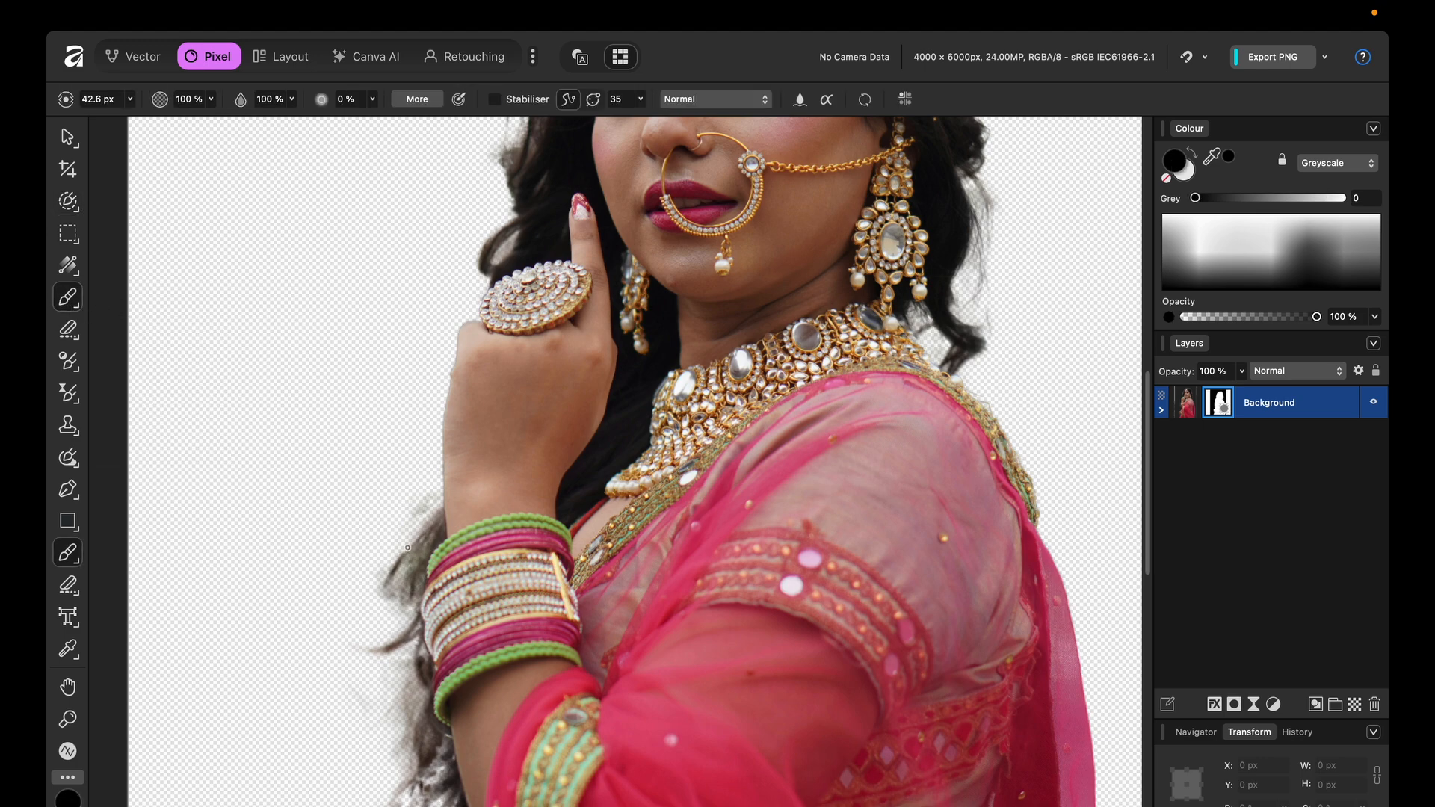
{"action": "scroll", "coordinate": [407, 548], "scroll_direction": "up", "scroll_amount": 3}
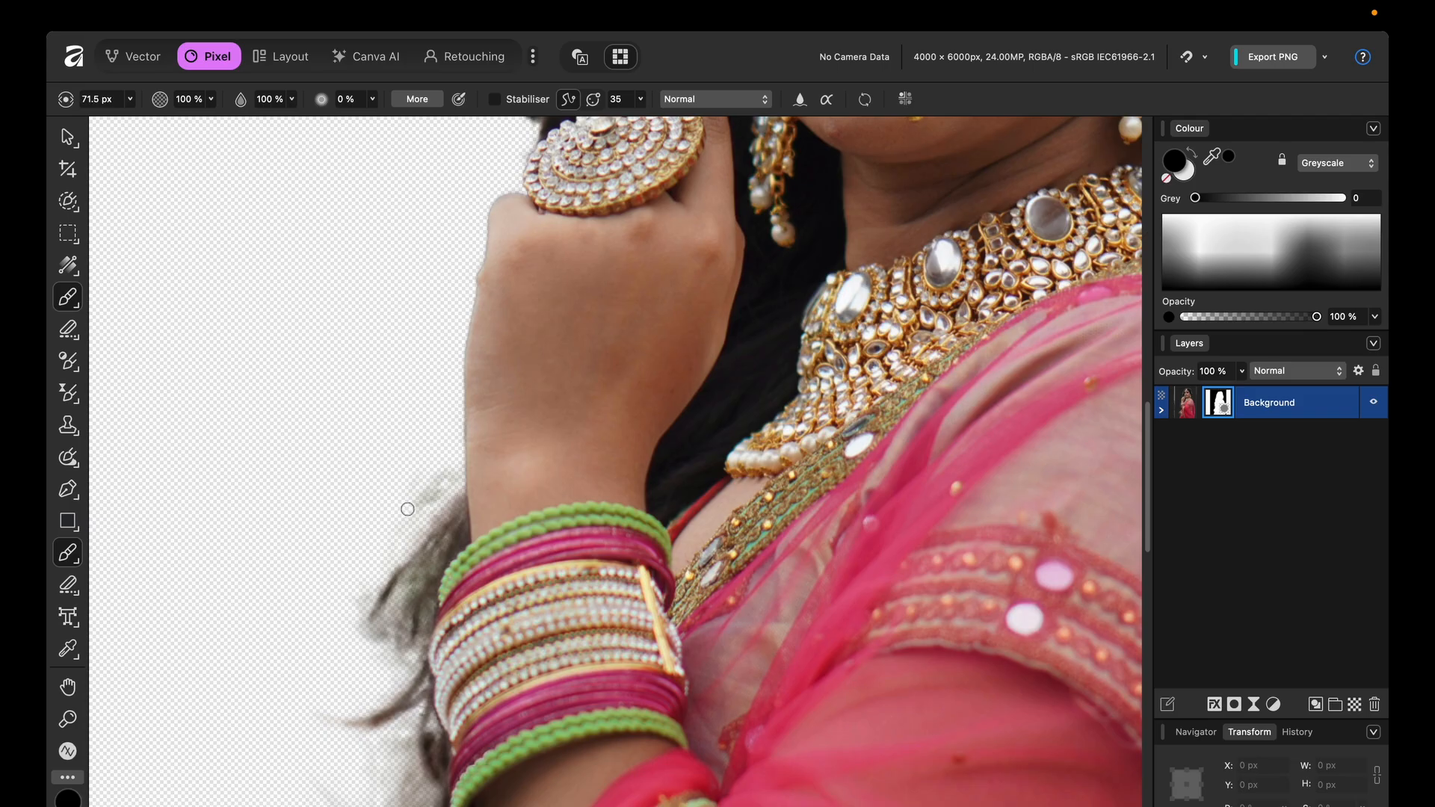
{"action": "left_click", "coordinate": [132, 100]}
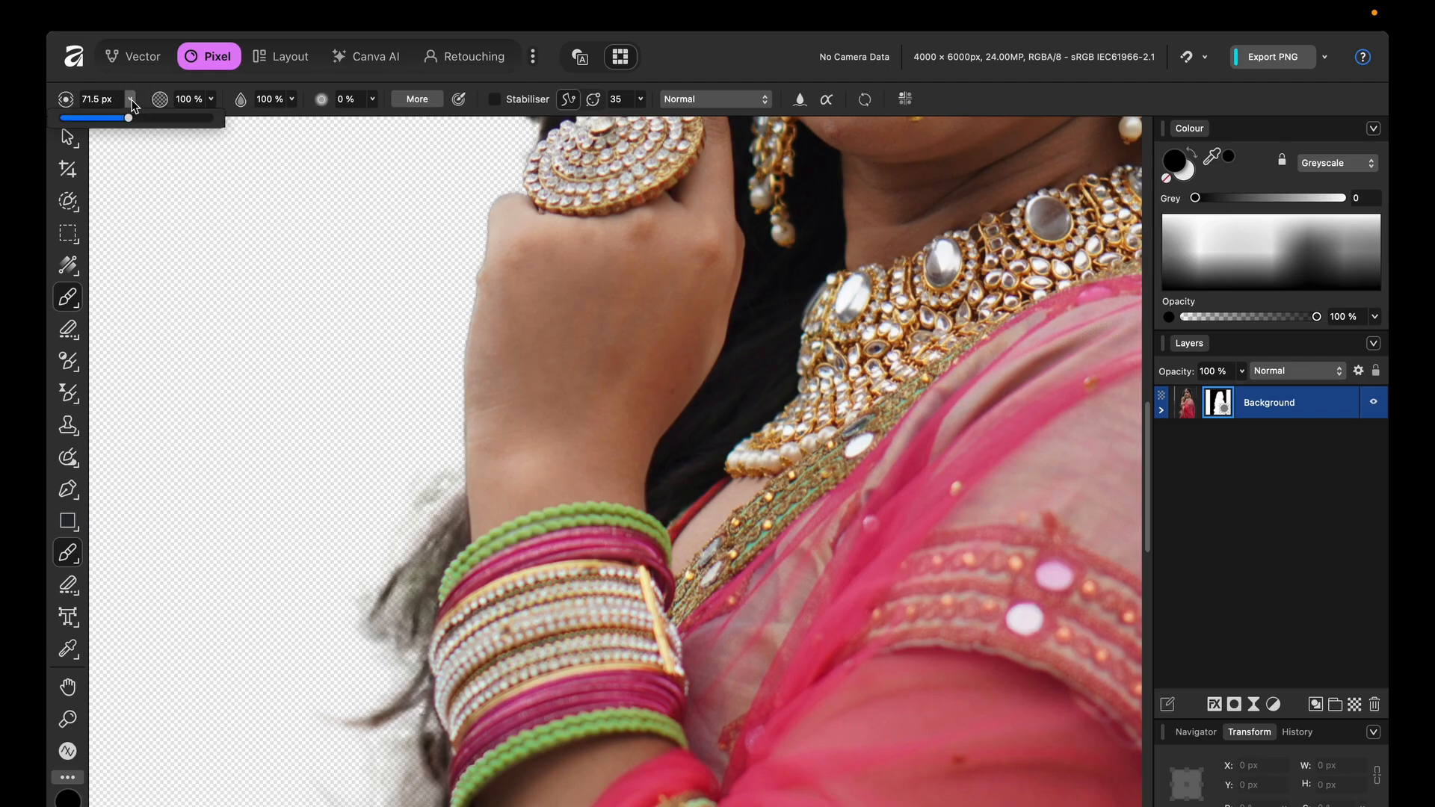
{"action": "left_click_drag", "start_coordinate": [128, 118], "coordinate": [184, 118]}
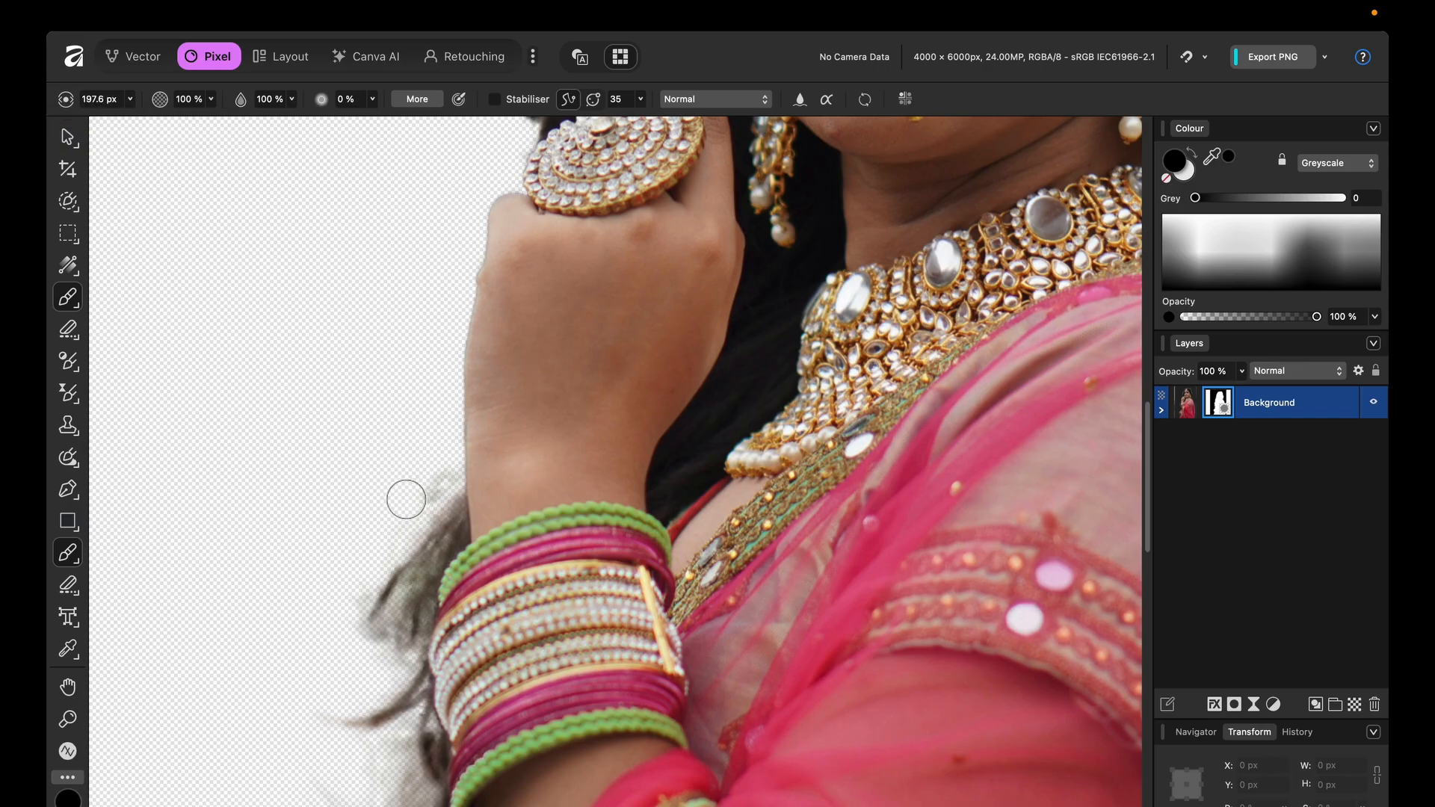
Try hiding a small spot on the raised wrist by painting black on the mask.
{"action": "scroll", "coordinate": [407, 499], "scroll_direction": "up", "scroll_amount": 5}
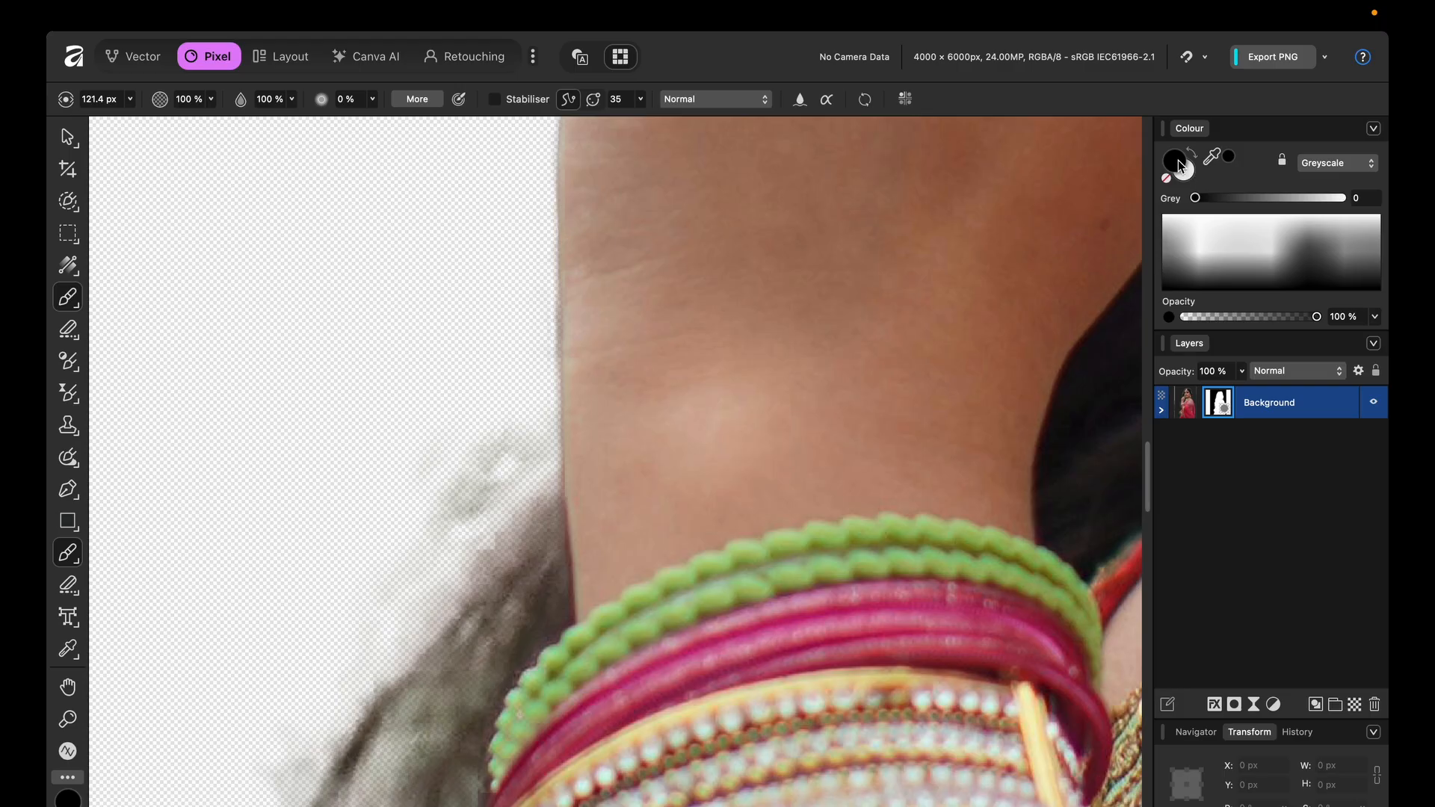
{"action": "scroll", "coordinate": [546, 363], "scroll_direction": "down", "scroll_amount": 5}
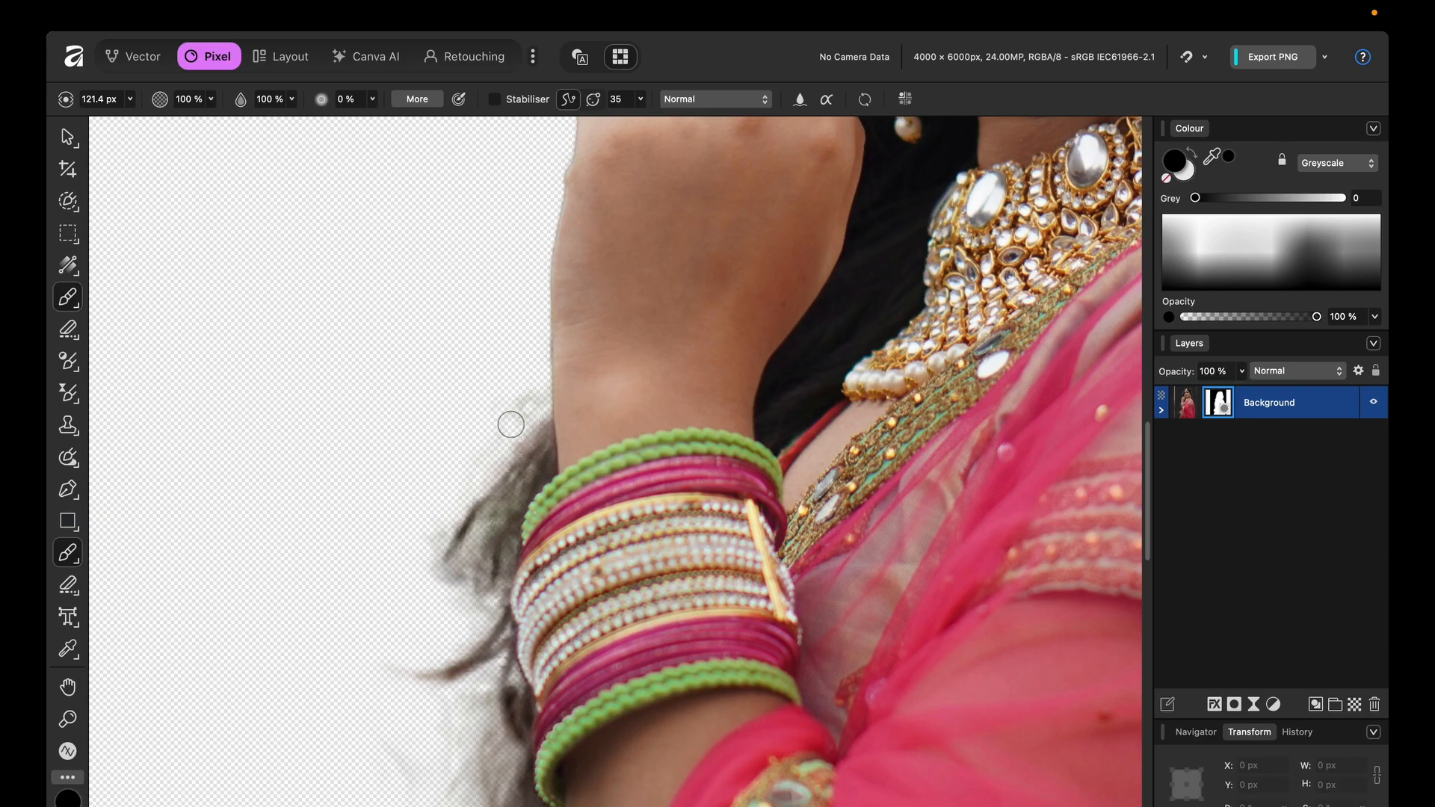
{"action": "left_click", "coordinate": [726, 378]}
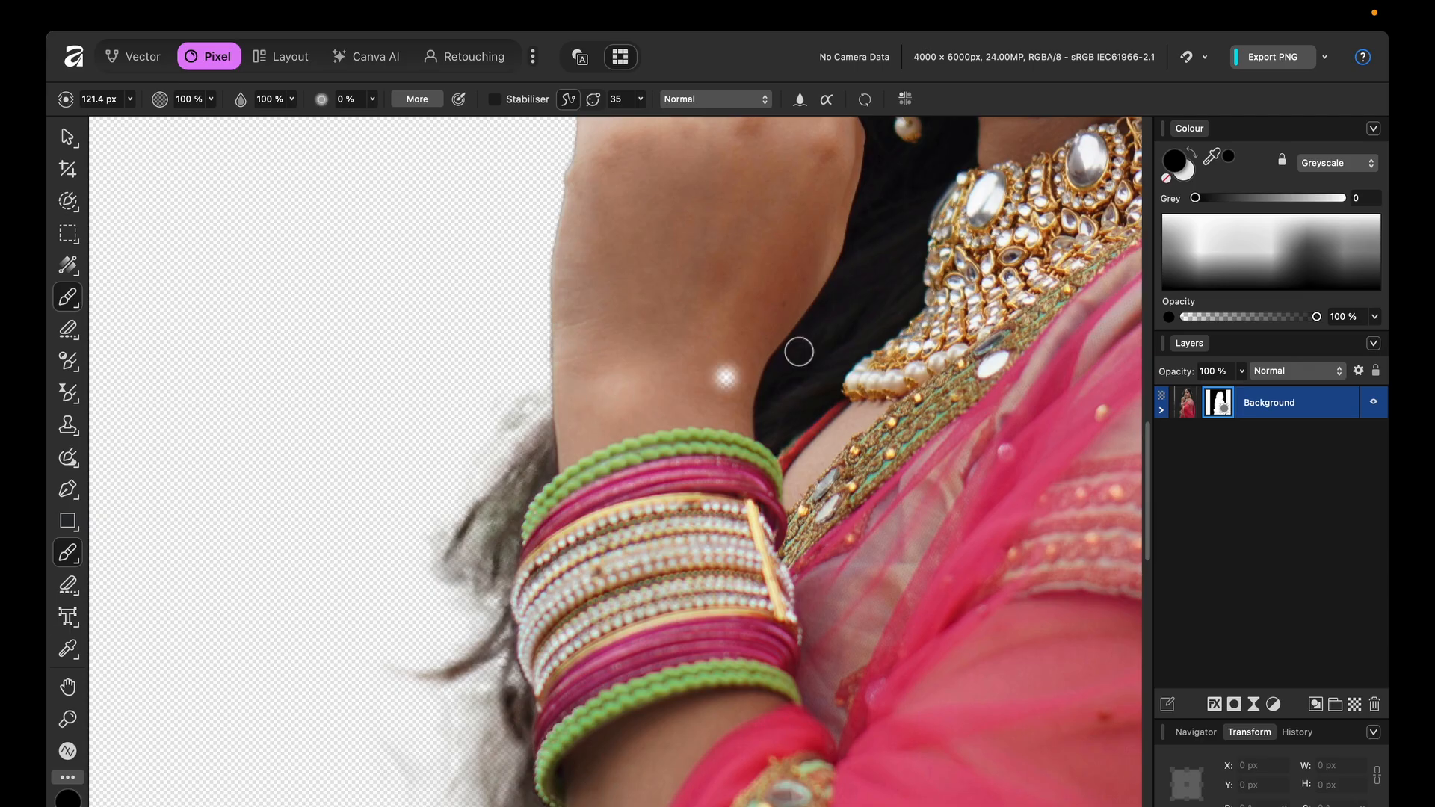
Reveal a patch of background beside the raised hand with 92 grey, and paint it out again in black at 244.1 px.
{"action": "left_click", "coordinate": [1190, 172]}
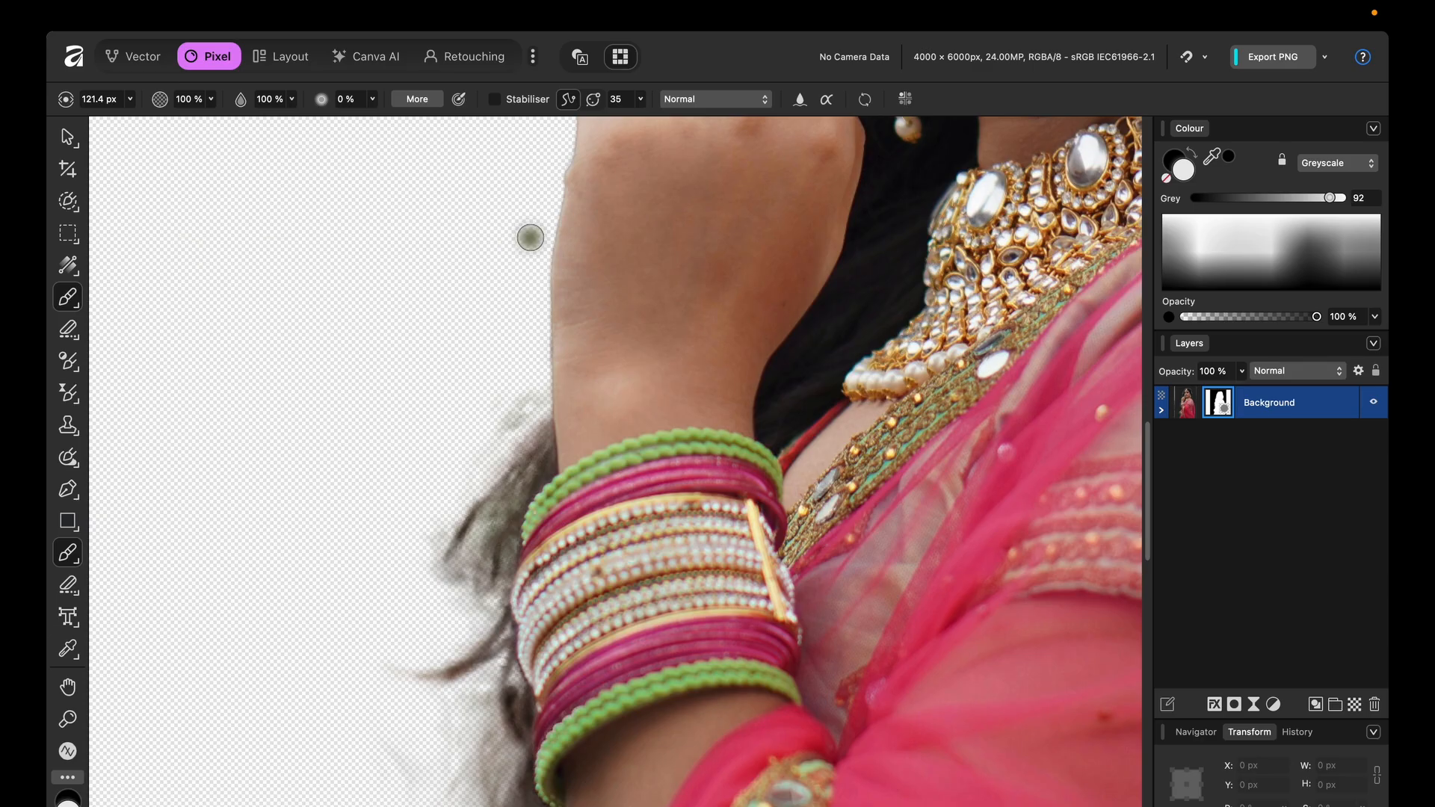
{"action": "mouse_move", "coordinate": [512, 236]}
{"action": "left_mouse_down"}
{"action": "mouse_move", "coordinate": [390, 249]}
{"action": "mouse_move", "coordinate": [492, 248]}
{"action": "mouse_move", "coordinate": [378, 286]}
{"action": "mouse_move", "coordinate": [459, 301]}
{"action": "mouse_move", "coordinate": [404, 305]}
{"action": "mouse_move", "coordinate": [450, 302]}
{"action": "mouse_move", "coordinate": [346, 278]}
{"action": "mouse_move", "coordinate": [396, 263]}
{"action": "mouse_move", "coordinate": [334, 261]}
{"action": "mouse_move", "coordinate": [391, 242]}
{"action": "mouse_move", "coordinate": [322, 322]}
{"action": "mouse_move", "coordinate": [429, 321]}
{"action": "mouse_move", "coordinate": [358, 363]}
{"action": "mouse_move", "coordinate": [301, 357]}
{"action": "mouse_move", "coordinate": [339, 345]}
{"action": "mouse_move", "coordinate": [429, 374]}
{"action": "mouse_move", "coordinate": [329, 432]}
{"action": "left_mouse_up"}
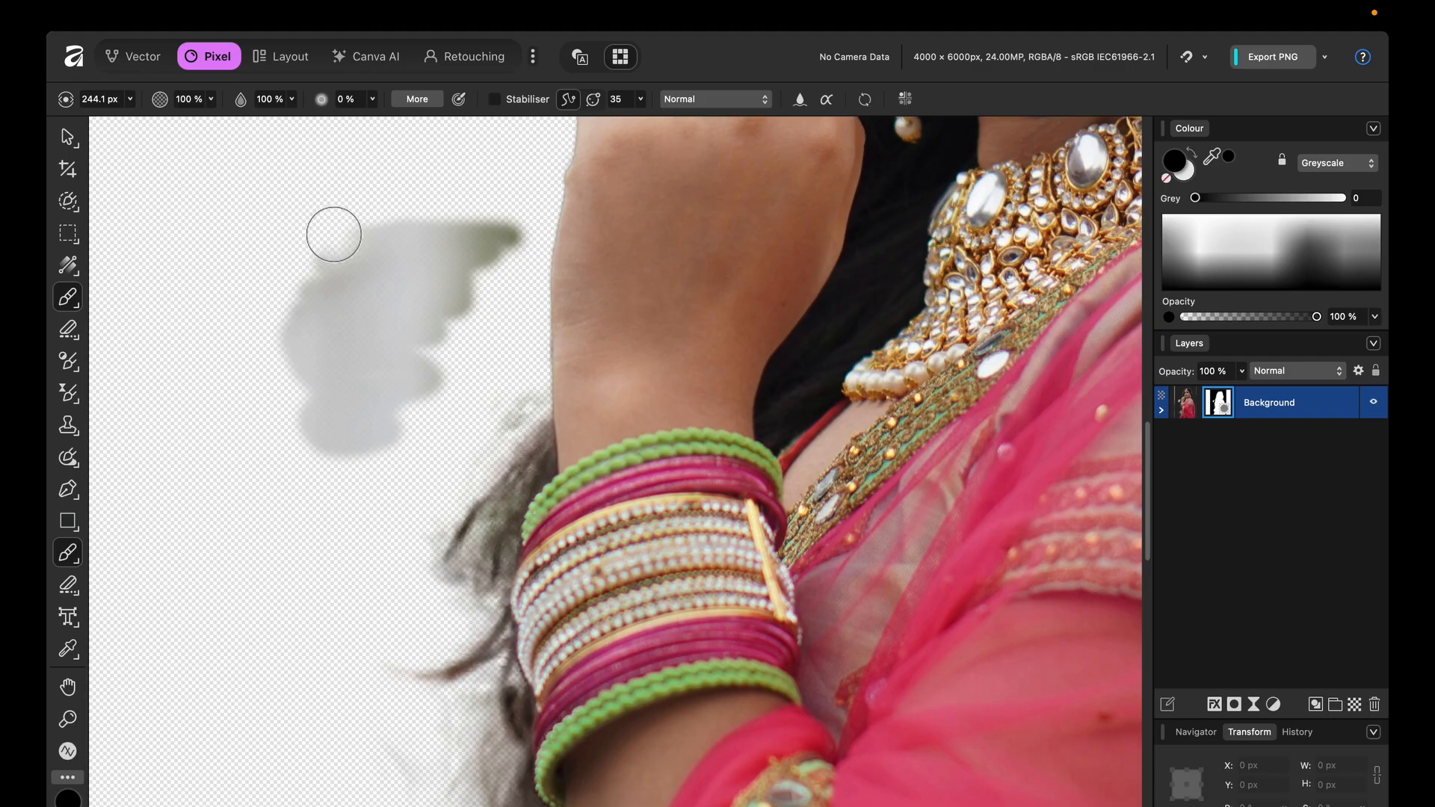
{"action": "mouse_move", "coordinate": [334, 235]}
{"action": "left_mouse_down"}
{"action": "mouse_move", "coordinate": [259, 343]}
{"action": "mouse_move", "coordinate": [315, 324]}
{"action": "mouse_move", "coordinate": [349, 285]}
{"action": "mouse_move", "coordinate": [397, 288]}
{"action": "mouse_move", "coordinate": [400, 307]}
{"action": "mouse_move", "coordinate": [425, 287]}
{"action": "mouse_move", "coordinate": [420, 370]}
{"action": "mouse_move", "coordinate": [443, 363]}
{"action": "mouse_move", "coordinate": [486, 270]}
{"action": "mouse_move", "coordinate": [473, 248]}
{"action": "mouse_move", "coordinate": [510, 240]}
{"action": "left_mouse_up"}
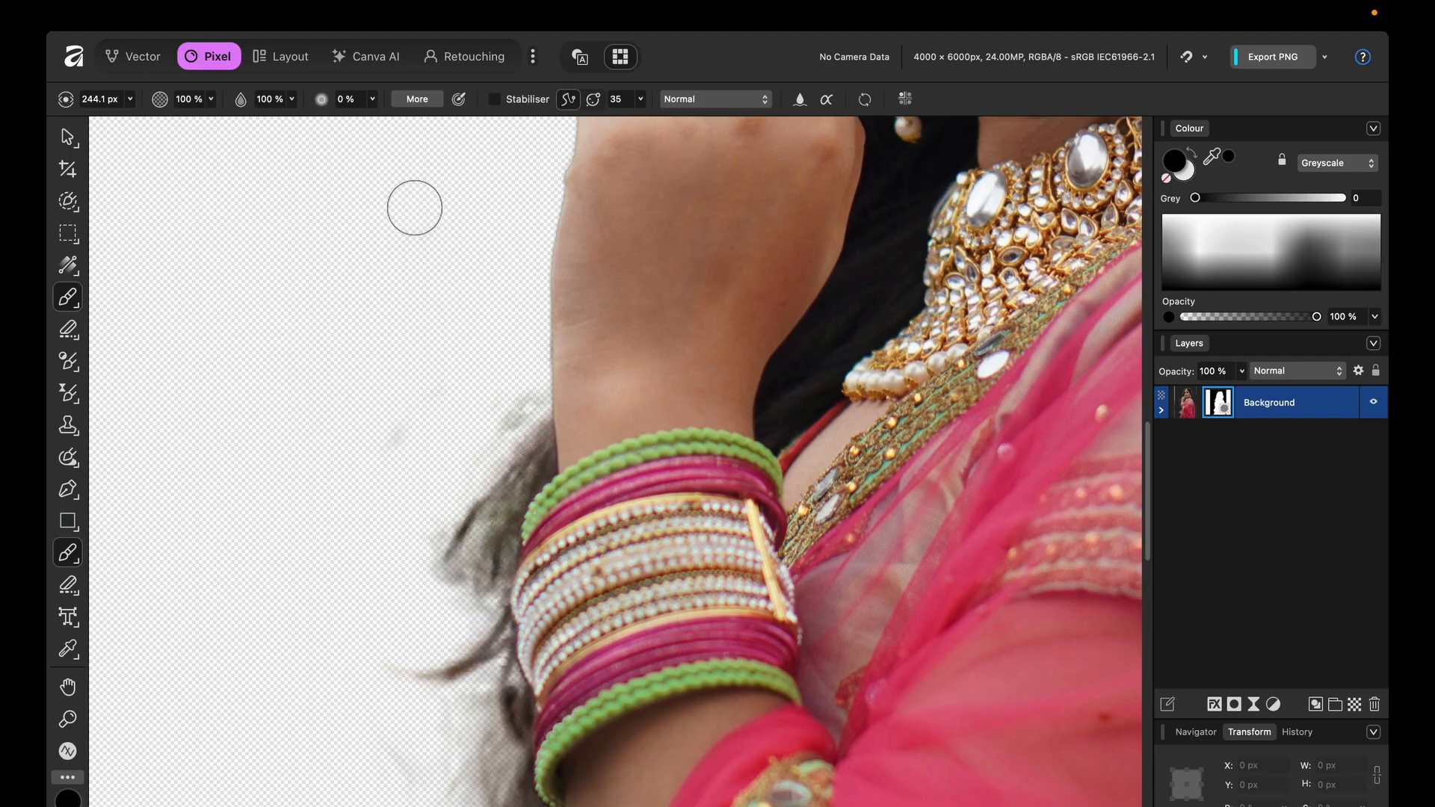
Paint black on the mask with the 244.1 px brush over the faint outer hair remnants beside the wrist and bangles.
{"action": "scroll", "coordinate": [511, 352], "scroll_direction": "up", "scroll_amount": 3}
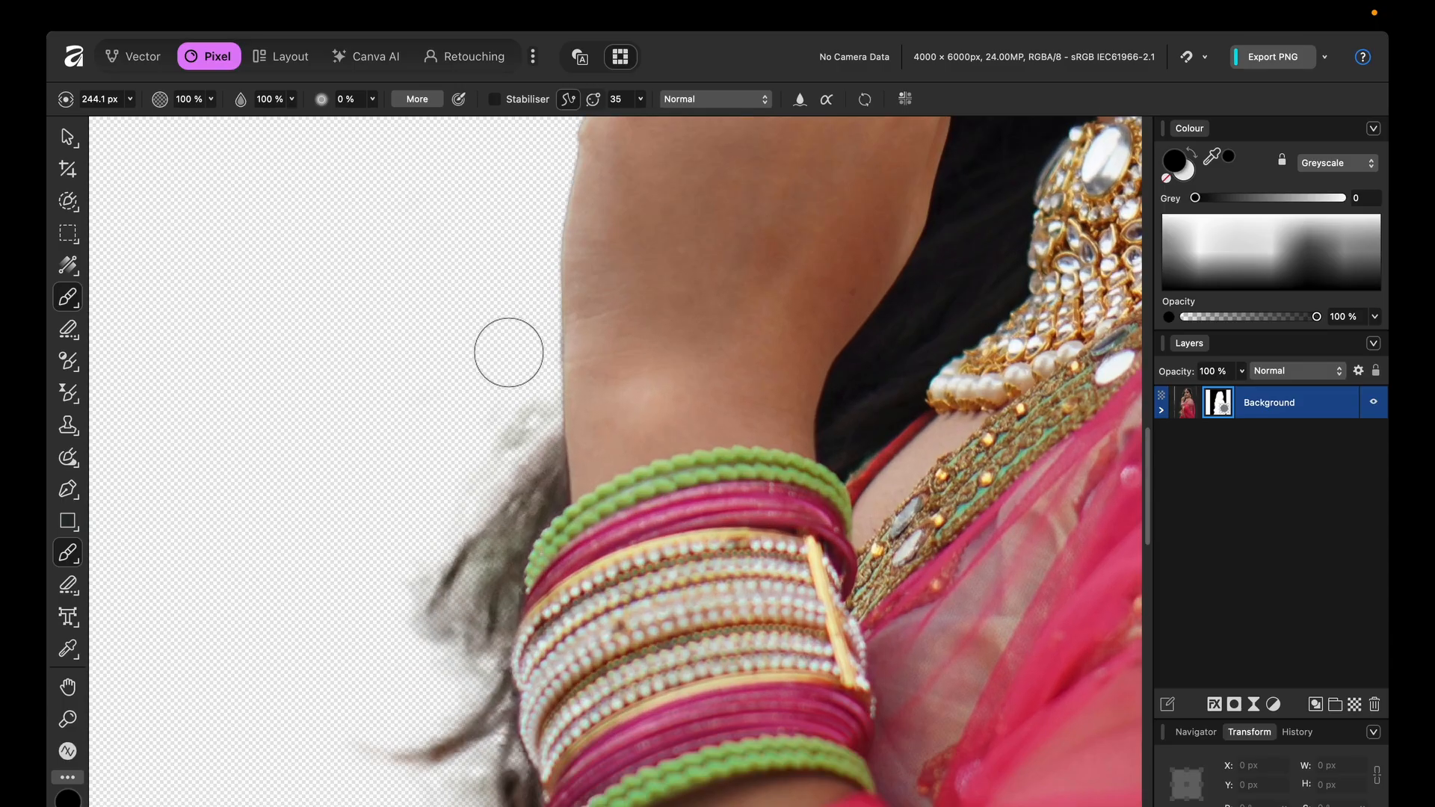
{"action": "mouse_move", "coordinate": [478, 415]}
{"action": "left_mouse_down"}
{"action": "mouse_move", "coordinate": [509, 417]}
{"action": "mouse_move", "coordinate": [519, 442]}
{"action": "left_mouse_up"}
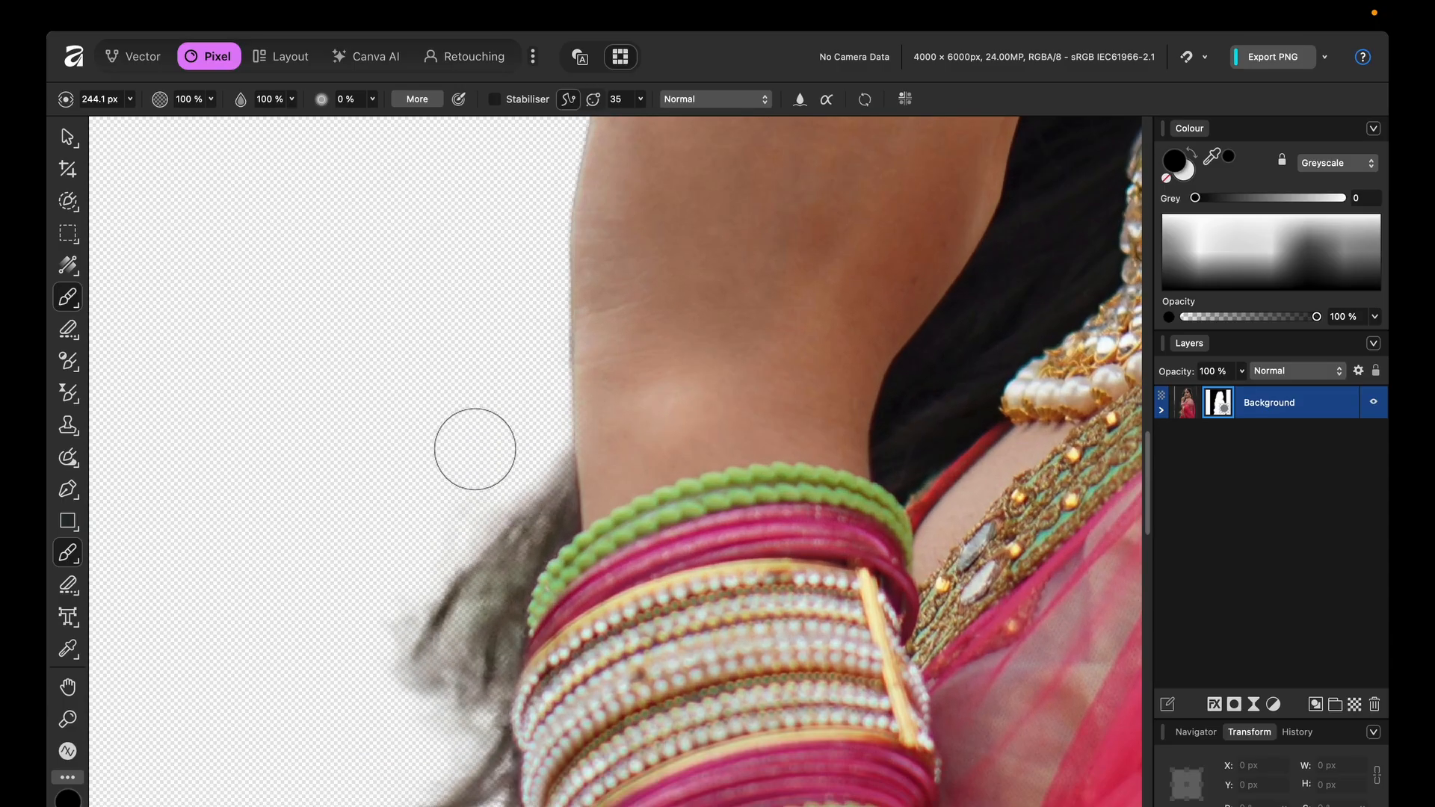
{"action": "scroll", "coordinate": [372, 615], "scroll_direction": "down", "scroll_amount": 5}
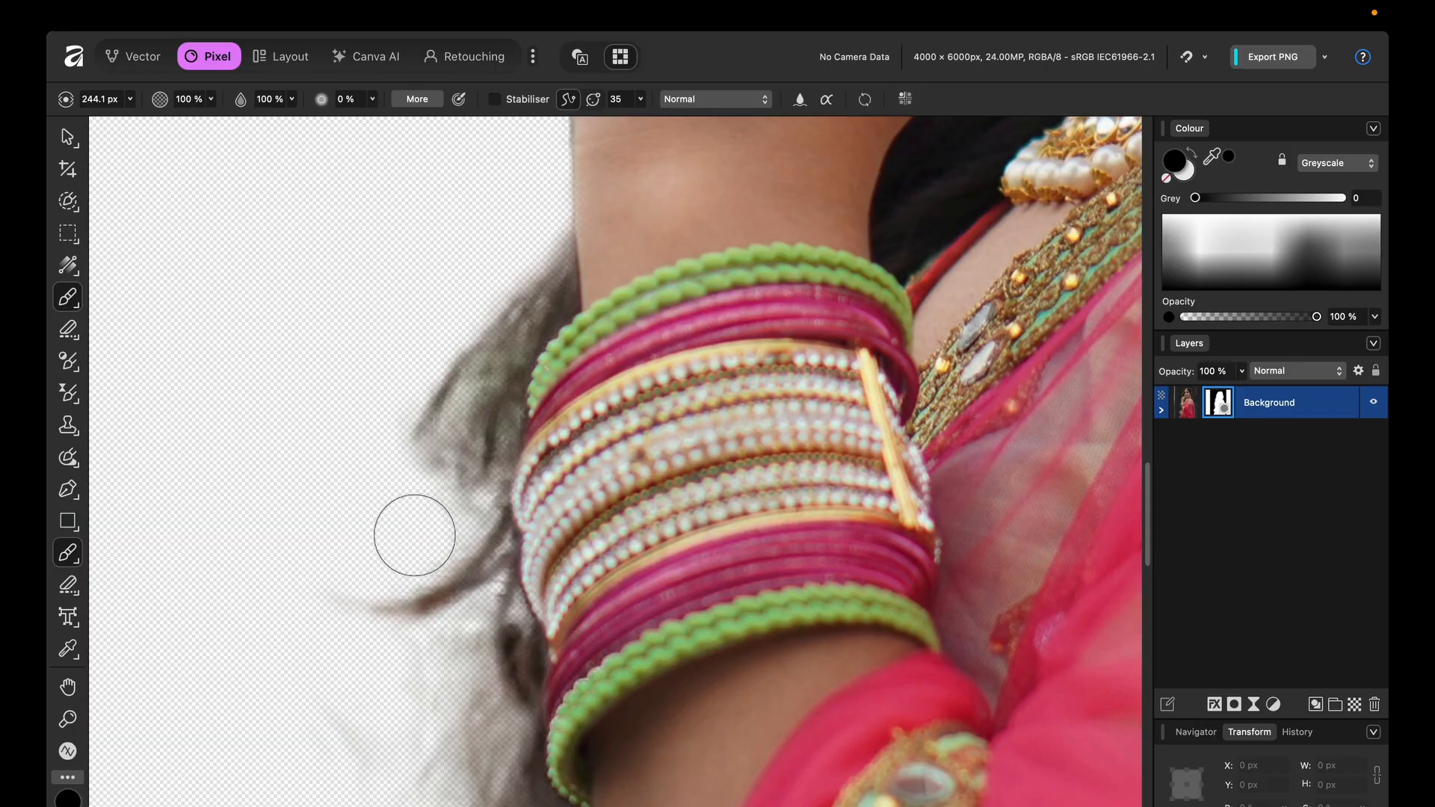
{"action": "mouse_move", "coordinate": [415, 535]}
{"action": "left_mouse_down"}
{"action": "mouse_move", "coordinate": [446, 369]}
{"action": "mouse_move", "coordinate": [472, 420]}
{"action": "mouse_move", "coordinate": [459, 451]}
{"action": "left_mouse_up"}
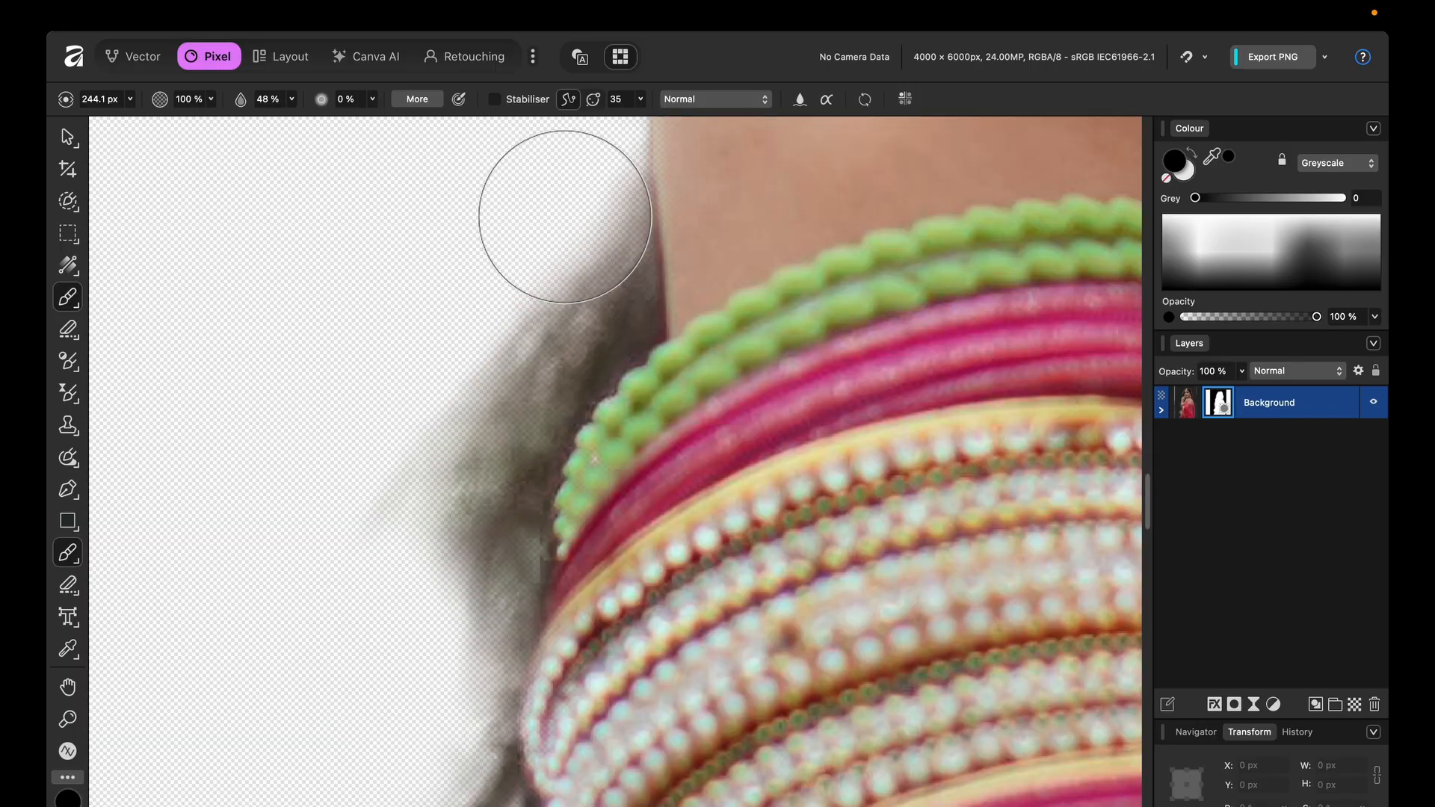
Reduce the brush to 40.9 px and mask out the strip of blurry hair against the wrist above the green bangles.
{"action": "key", "text": "bracketleft"}
{"action": "key", "text": "bracketleft"}
{"action": "key", "text": "bracketleft"}
{"action": "key", "text": "bracketleft"}
{"action": "key", "text": "bracketleft"}
{"action": "key", "text": "bracketleft"}
{"action": "key", "text": "bracketleft"}
{"action": "key", "text": "bracketleft"}
{"action": "key", "text": "bracketleft"}
{"action": "key", "text": "bracketleft"}
{"action": "key", "text": "bracketleft"}
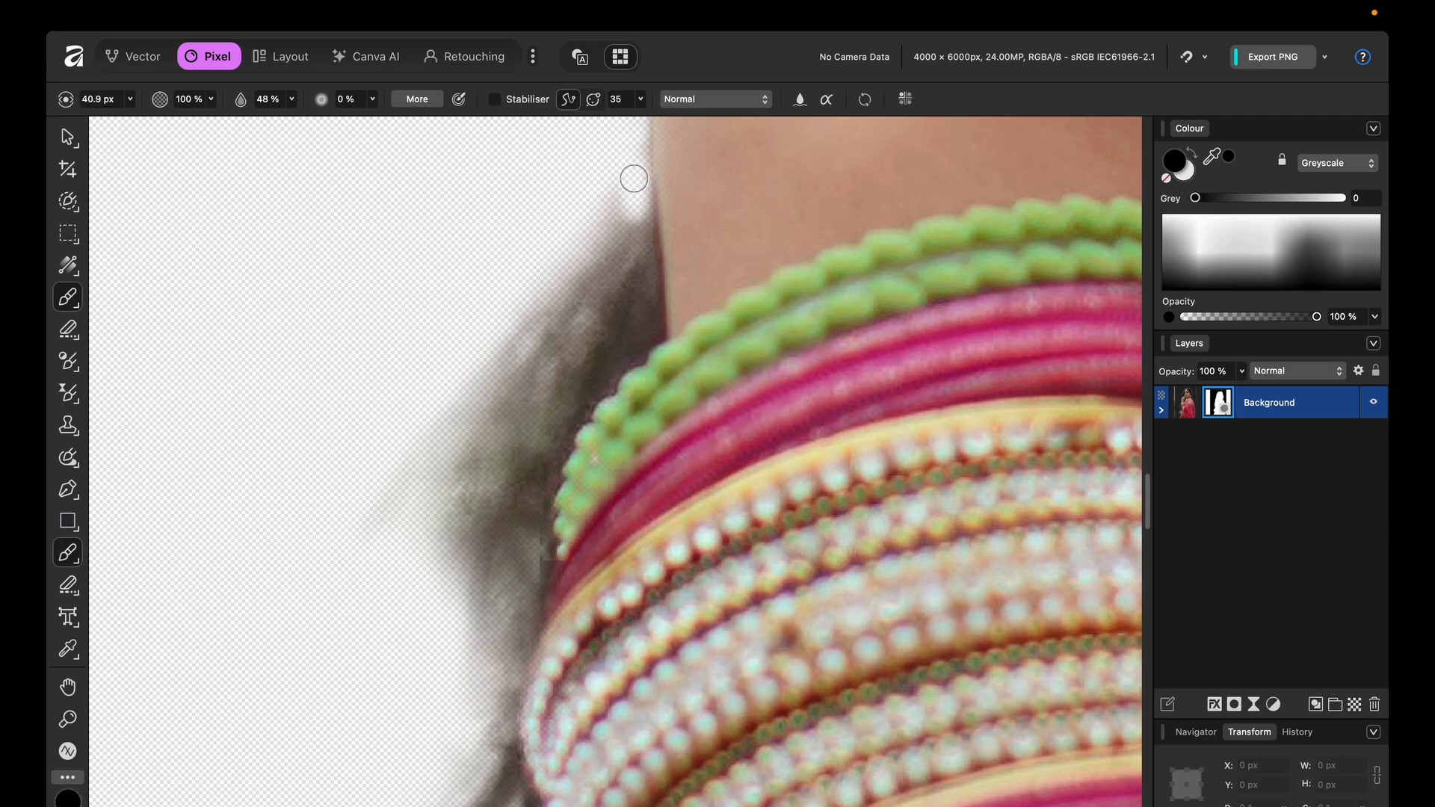
{"action": "mouse_move", "coordinate": [634, 178]}
{"action": "left_mouse_down"}
{"action": "mouse_move", "coordinate": [637, 310]}
{"action": "mouse_move", "coordinate": [639, 243]}
{"action": "left_mouse_up"}
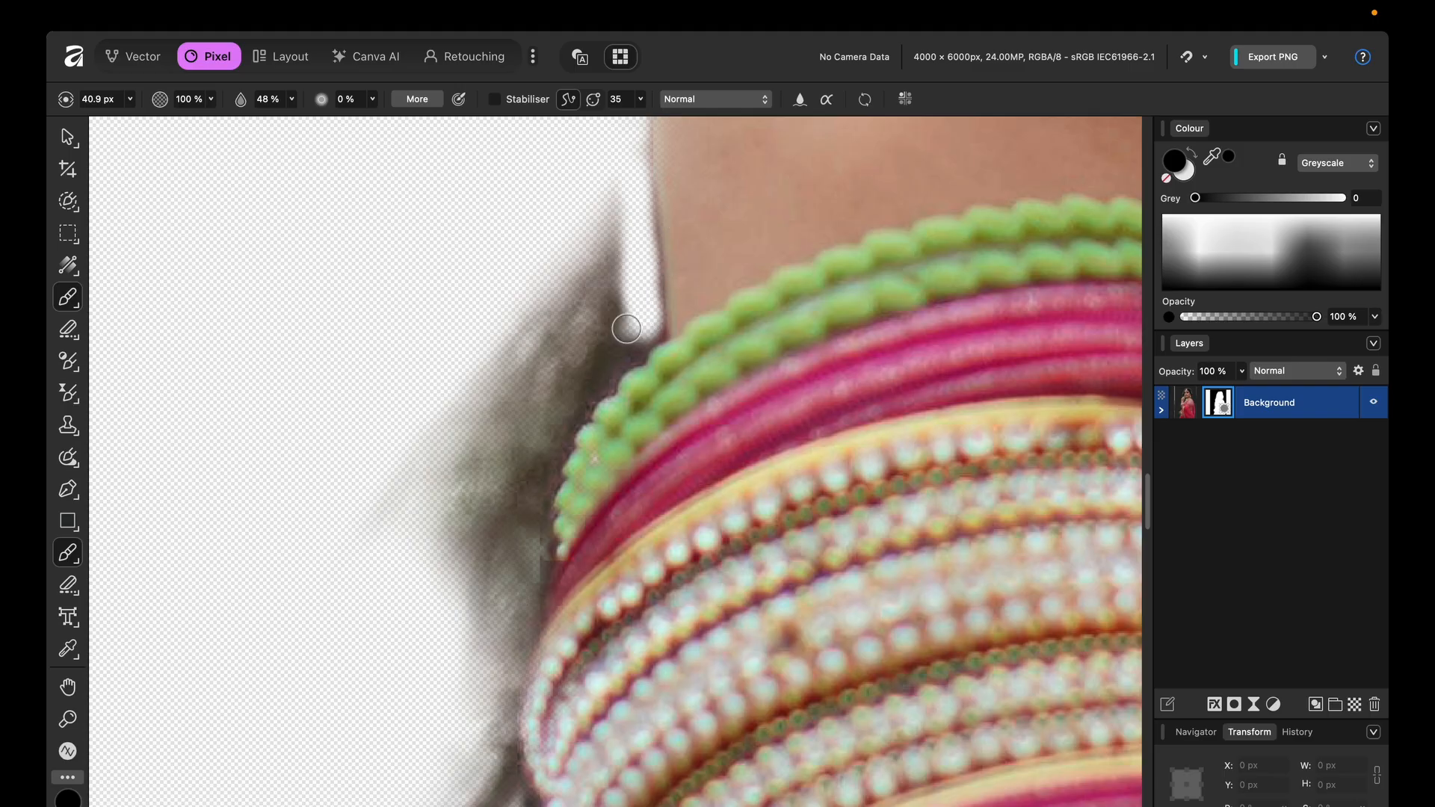
Mask out the blurry hair along the outer edge of the upper green and pink bangles.
{"action": "scroll", "coordinate": [627, 329], "scroll_direction": "up", "scroll_amount": 5}
{"action": "mouse_move", "coordinate": [688, 338]}
{"action": "left_mouse_down"}
{"action": "mouse_move", "coordinate": [647, 396]}
{"action": "mouse_move", "coordinate": [570, 358]}
{"action": "mouse_move", "coordinate": [580, 288]}
{"action": "mouse_move", "coordinate": [573, 444]}
{"action": "mouse_move", "coordinate": [520, 527]}
{"action": "left_mouse_up"}
{"action": "scroll", "coordinate": [520, 527], "scroll_direction": "down", "scroll_amount": 3}
{"action": "left_click_drag", "start_coordinate": [512, 397], "coordinate": [441, 512]}
{"action": "scroll", "coordinate": [441, 512], "scroll_direction": "down", "scroll_amount": 3}
{"action": "left_click_drag", "start_coordinate": [429, 356], "coordinate": [358, 575]}
{"action": "scroll", "coordinate": [361, 455], "scroll_direction": "down", "scroll_amount": 3}
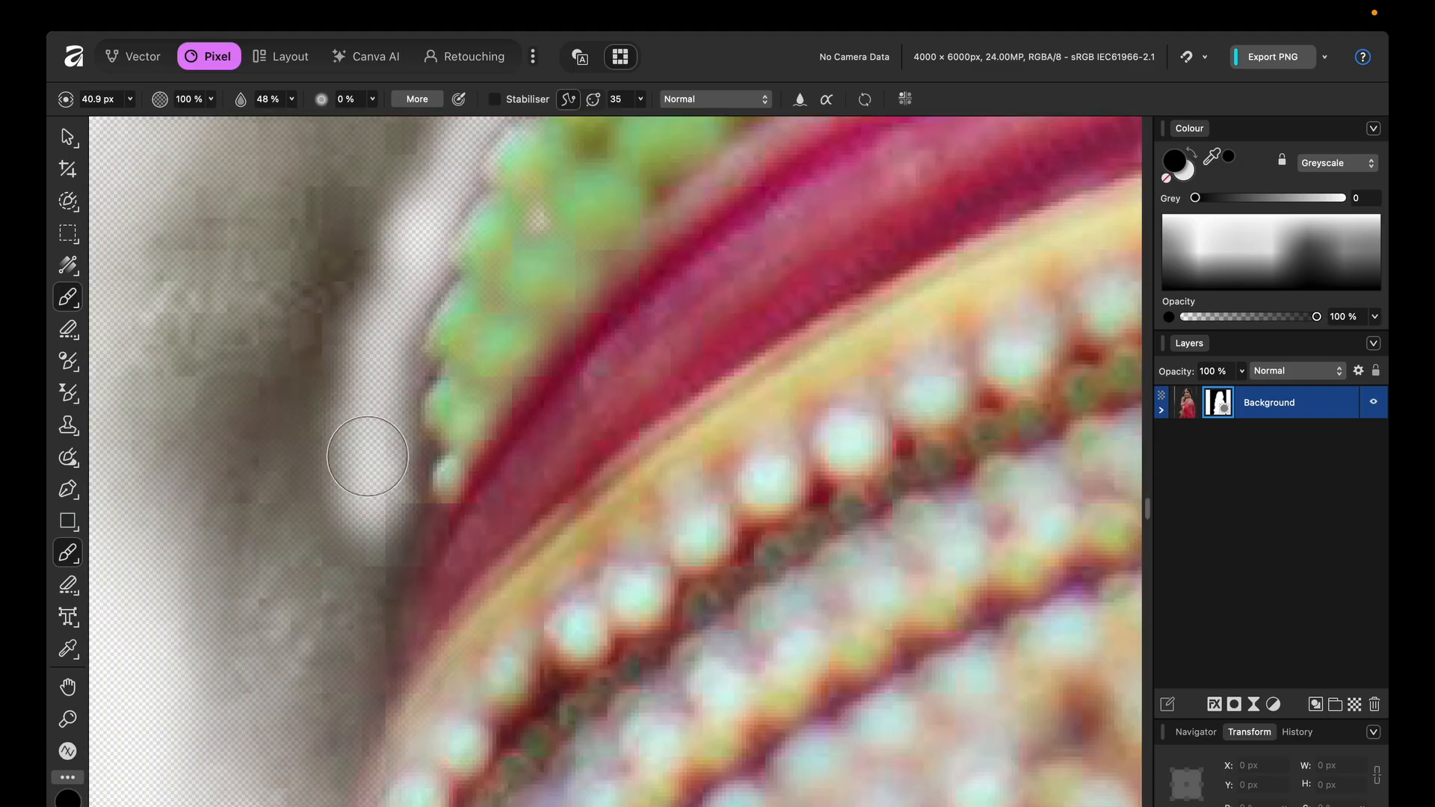
{"action": "left_click_drag", "start_coordinate": [362, 455], "coordinate": [337, 643]}
Enlarge the brush to 62.1 px and paint out the remaining hair patch beside the upper bangles.
{"action": "scroll", "coordinate": [326, 416], "scroll_direction": "down", "scroll_amount": 5}
{"action": "scroll", "coordinate": [336, 381], "scroll_direction": "down", "scroll_amount": 4}
{"action": "scroll", "coordinate": [379, 177], "scroll_direction": "up", "scroll_amount": 3}
{"action": "scroll", "coordinate": [379, 177], "scroll_direction": "up", "scroll_amount": 2}
{"action": "key", "text": "bracketright"}
{"action": "key", "text": "bracketright"}
{"action": "key", "text": "bracketright"}
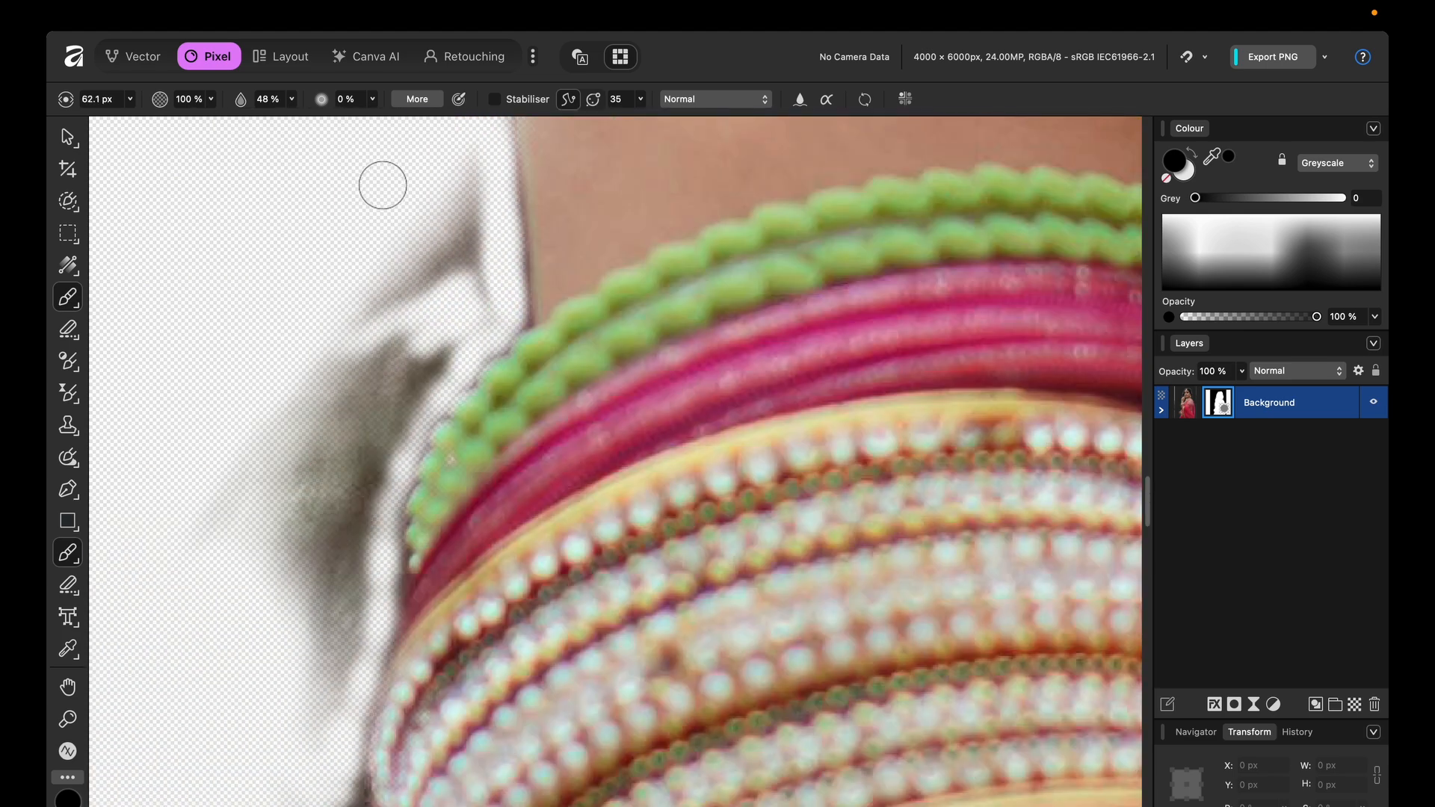
{"action": "mouse_move", "coordinate": [449, 239]}
{"action": "left_mouse_down"}
{"action": "mouse_move", "coordinate": [384, 215]}
{"action": "mouse_move", "coordinate": [179, 532]}
{"action": "mouse_move", "coordinate": [385, 388]}
{"action": "mouse_move", "coordinate": [311, 538]}
{"action": "mouse_move", "coordinate": [362, 544]}
{"action": "mouse_move", "coordinate": [366, 673]}
{"action": "left_mouse_up"}
Paint out the faint background haze below the stray hair wisp, beside the lower bangles.
{"action": "scroll", "coordinate": [366, 673], "scroll_direction": "down", "scroll_amount": 4}
{"action": "scroll", "coordinate": [372, 431], "scroll_direction": "up", "scroll_amount": 4}
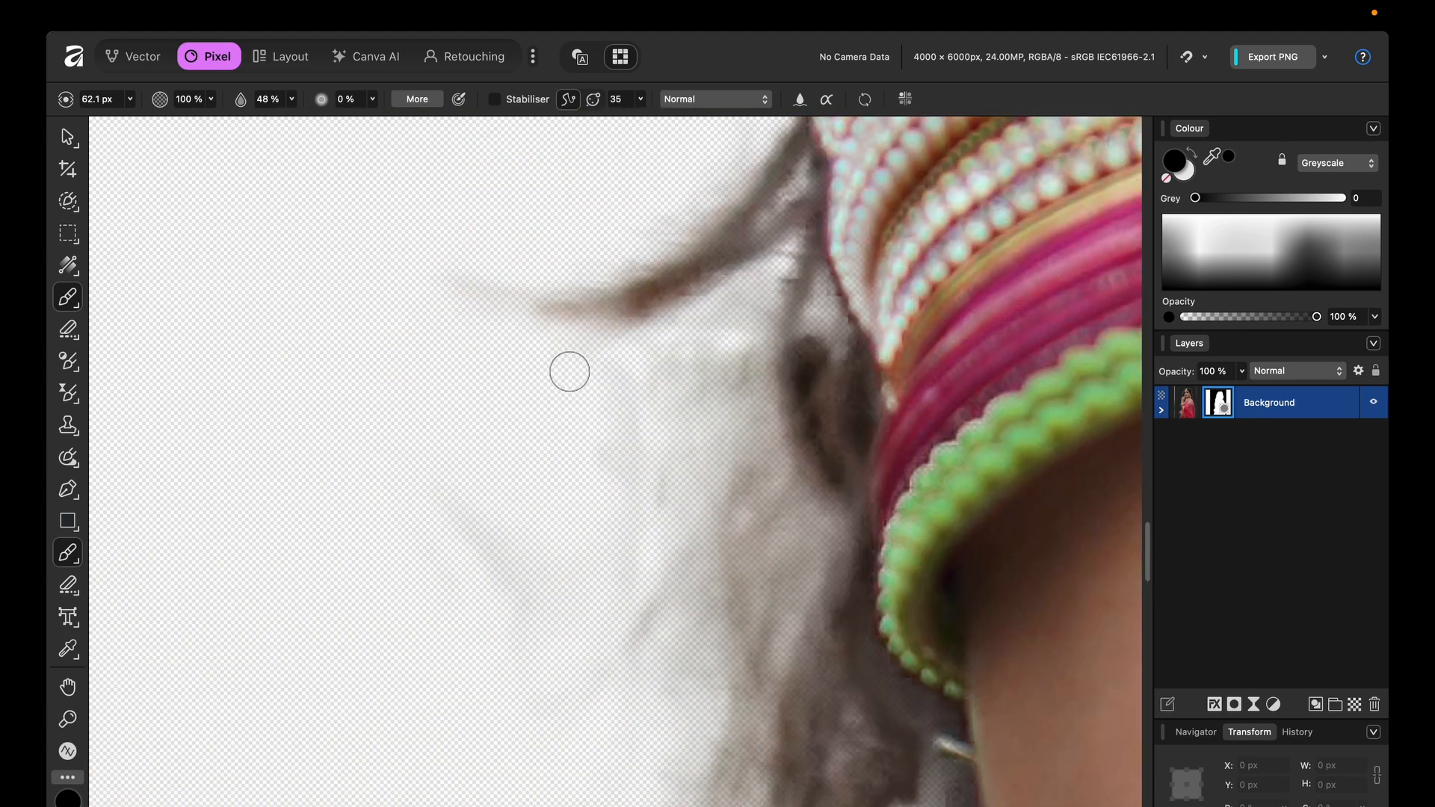
{"action": "left_click_drag", "start_coordinate": [485, 610], "coordinate": [509, 535]}
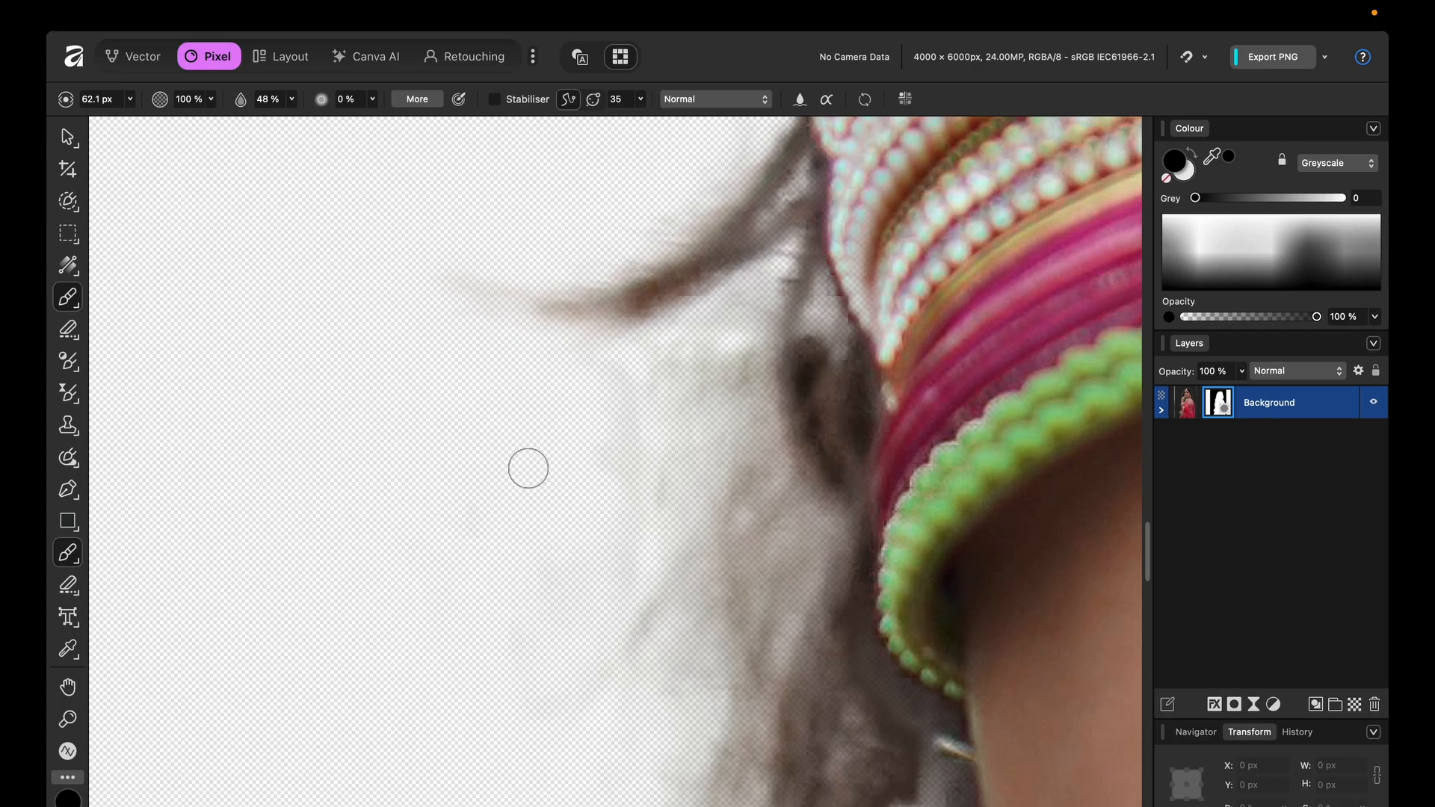
{"action": "mouse_move", "coordinate": [632, 364]}
{"action": "left_mouse_down"}
{"action": "mouse_move", "coordinate": [723, 306]}
{"action": "mouse_move", "coordinate": [619, 417]}
{"action": "mouse_move", "coordinate": [606, 520]}
{"action": "mouse_move", "coordinate": [675, 501]}
{"action": "mouse_move", "coordinate": [622, 696]}
{"action": "mouse_move", "coordinate": [730, 520]}
{"action": "mouse_move", "coordinate": [732, 405]}
{"action": "mouse_move", "coordinate": [744, 518]}
{"action": "mouse_move", "coordinate": [746, 332]}
{"action": "mouse_move", "coordinate": [782, 470]}
{"action": "mouse_move", "coordinate": [748, 536]}
{"action": "left_mouse_up"}
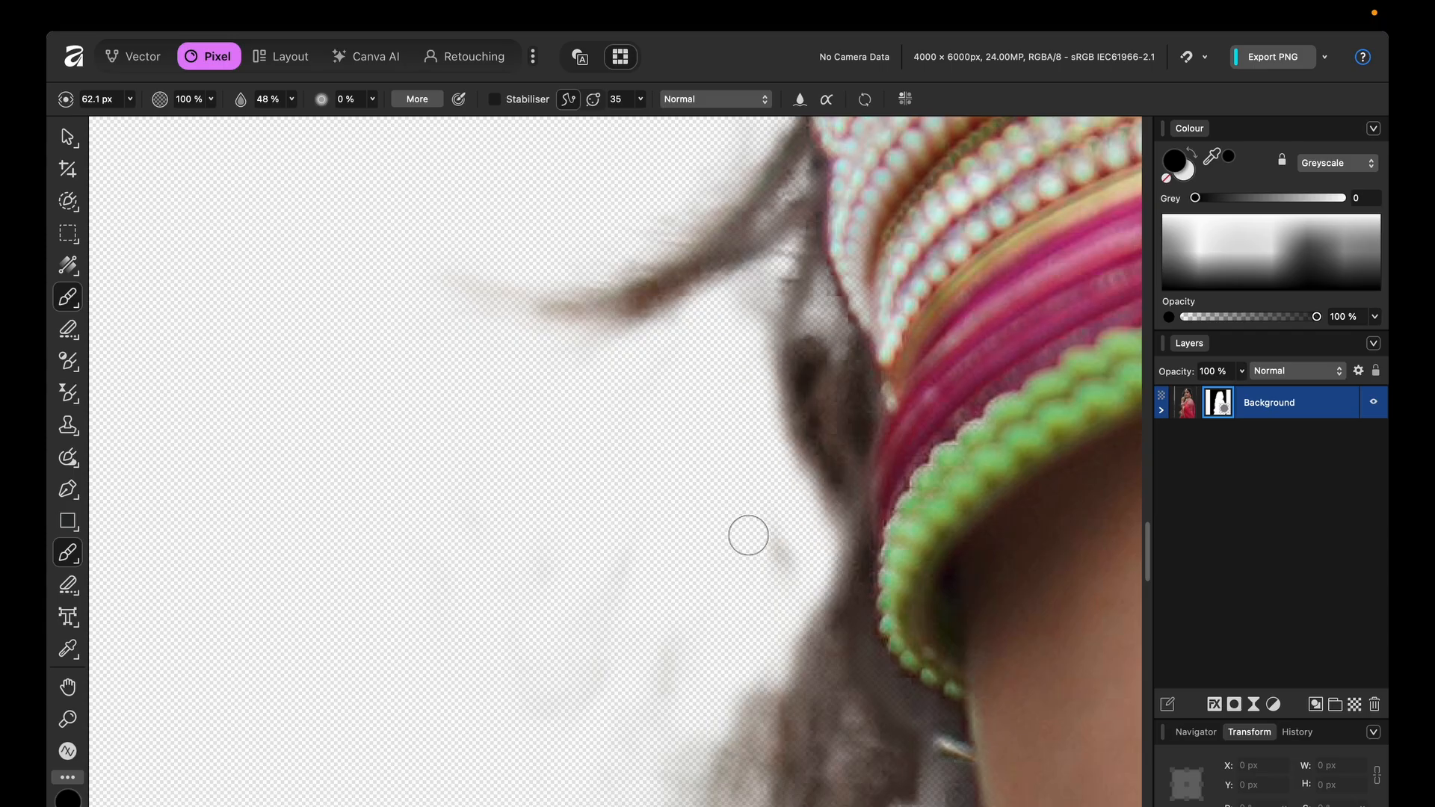
Enlarge the brush to 165.3 px and mask out the stray hair wisp and hair remnants down to below the bangles.
{"action": "key", "text": "bracketright"}
{"action": "key", "text": "bracketright"}
{"action": "key", "text": "bracketright"}
{"action": "key", "text": "bracketright"}
{"action": "mouse_move", "coordinate": [448, 584]}
{"action": "left_mouse_down"}
{"action": "mouse_move", "coordinate": [509, 624]}
{"action": "mouse_move", "coordinate": [748, 566]}
{"action": "mouse_move", "coordinate": [765, 541]}
{"action": "mouse_move", "coordinate": [687, 758]}
{"action": "mouse_move", "coordinate": [722, 593]}
{"action": "mouse_move", "coordinate": [735, 319]}
{"action": "left_mouse_up"}
{"action": "scroll", "coordinate": [736, 318], "scroll_direction": "down", "scroll_amount": 3}
{"action": "left_click_drag", "start_coordinate": [777, 441], "coordinate": [670, 737]}
{"action": "scroll", "coordinate": [700, 707], "scroll_direction": "down", "scroll_amount": 3}
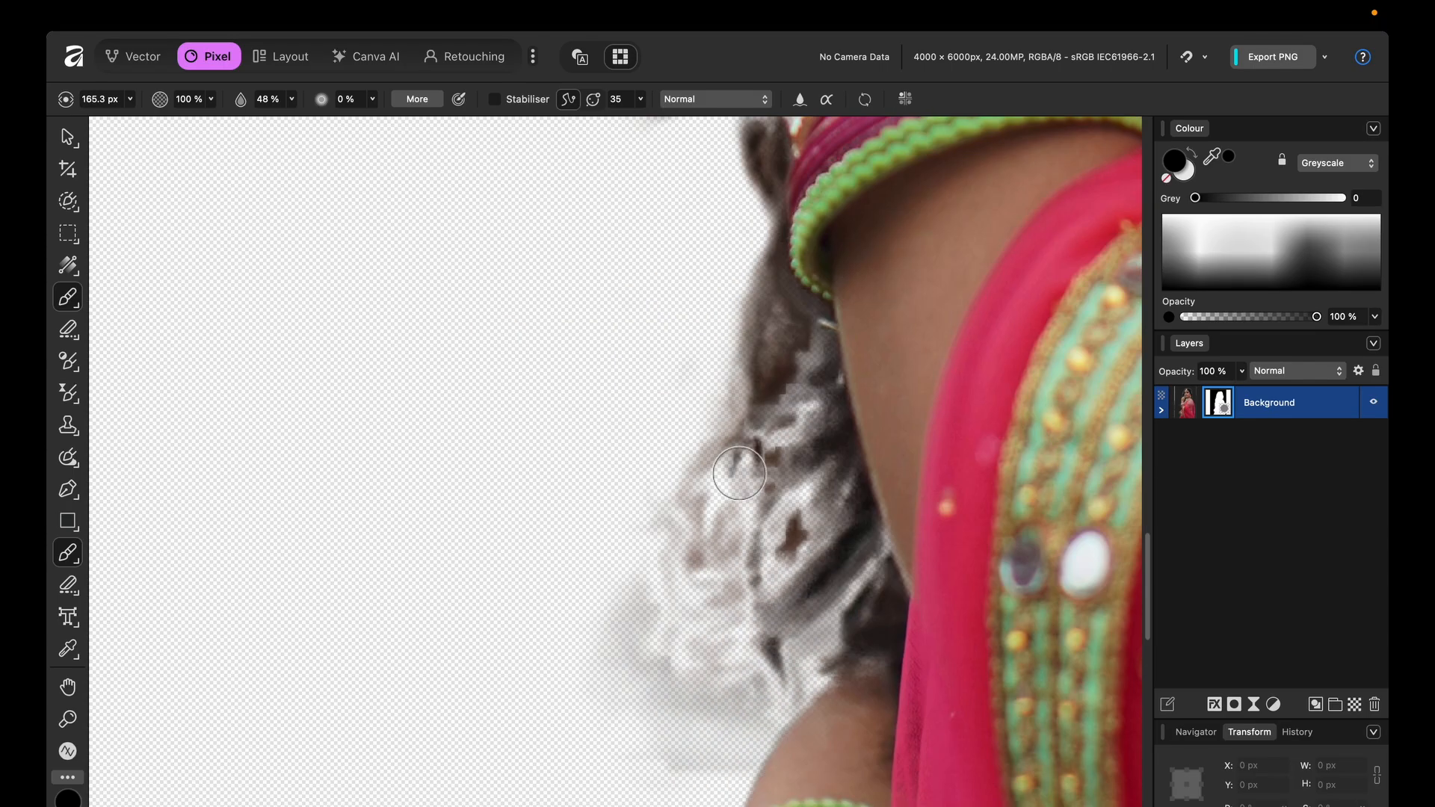
{"action": "mouse_move", "coordinate": [743, 480]}
{"action": "left_mouse_down"}
{"action": "mouse_move", "coordinate": [673, 628]}
{"action": "mouse_move", "coordinate": [785, 649]}
{"action": "left_mouse_up"}
{"action": "mouse_move", "coordinate": [705, 556]}
{"action": "left_mouse_down"}
{"action": "mouse_move", "coordinate": [779, 549]}
{"action": "mouse_move", "coordinate": [796, 523]}
{"action": "left_mouse_up"}
Reduce the brush to 45 px and mask out the dark hair strip along the arm's edge below the bangles.
{"action": "scroll", "coordinate": [743, 455], "scroll_direction": "up", "scroll_amount": 3}
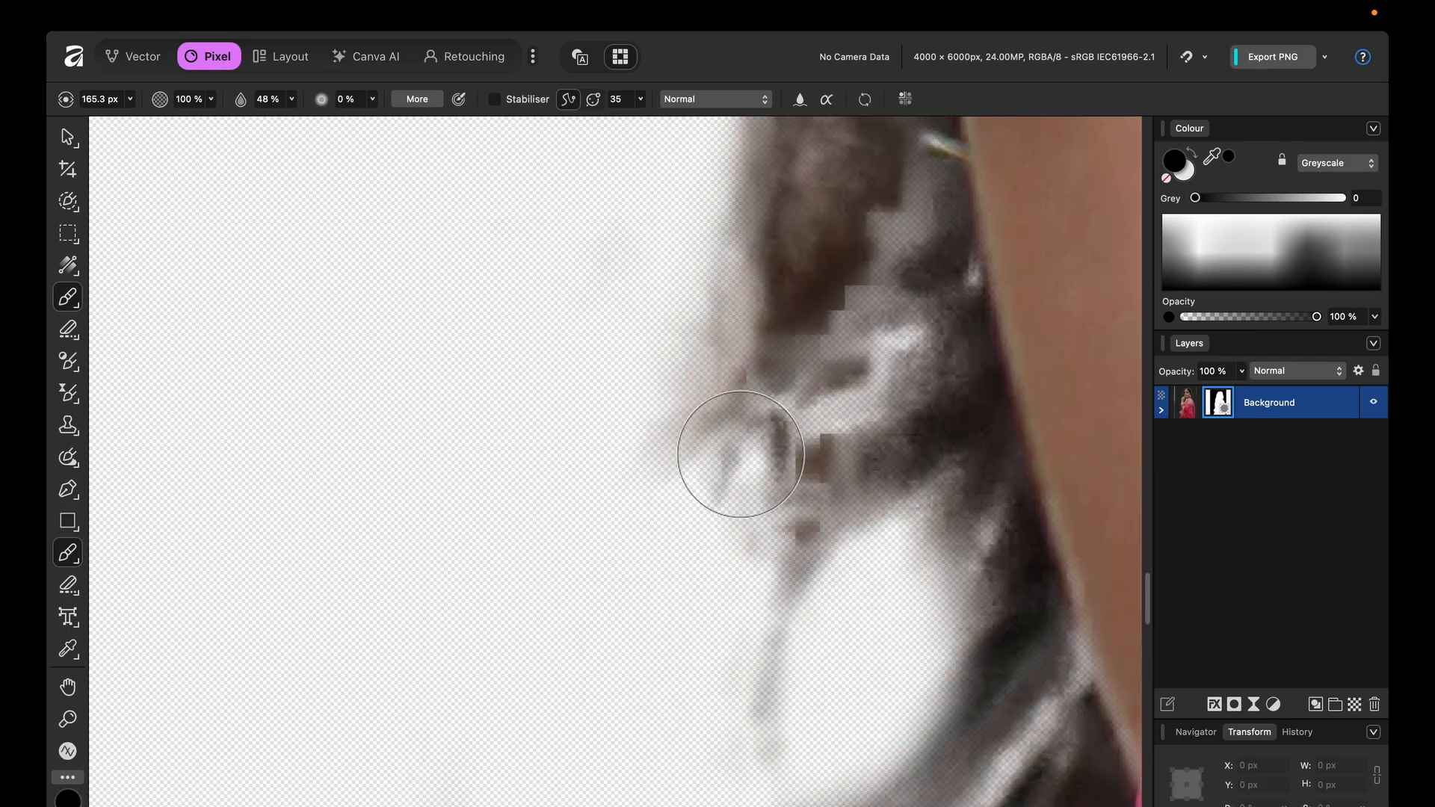
{"action": "key", "text": "bracketleft"}
{"action": "key", "text": "bracketleft"}
{"action": "key", "text": "bracketleft"}
{"action": "key", "text": "bracketleft"}
{"action": "key", "text": "bracketleft"}
{"action": "key", "text": "bracketleft"}
{"action": "key", "text": "bracketleft"}
{"action": "key", "text": "bracketleft"}
{"action": "mouse_move", "coordinate": [945, 154]}
{"action": "left_mouse_down"}
{"action": "mouse_move", "coordinate": [999, 456]}
{"action": "mouse_move", "coordinate": [1053, 533]}
{"action": "left_mouse_up"}
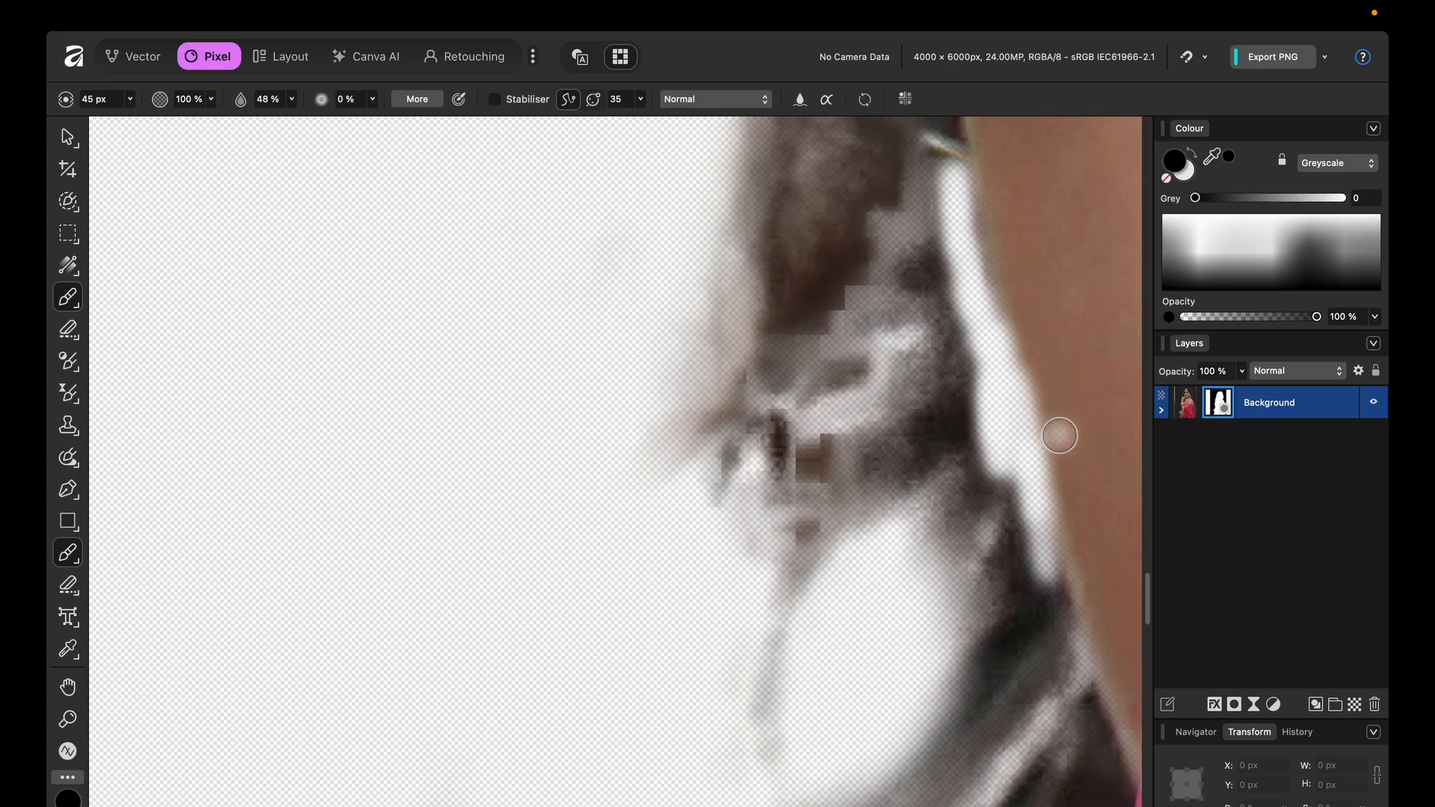
Restore the over-erased arm edge below the bangles by painting the mask with 92 grey at 45 px.
{"action": "scroll", "coordinate": [1015, 398], "scroll_direction": "down", "scroll_amount": 2}
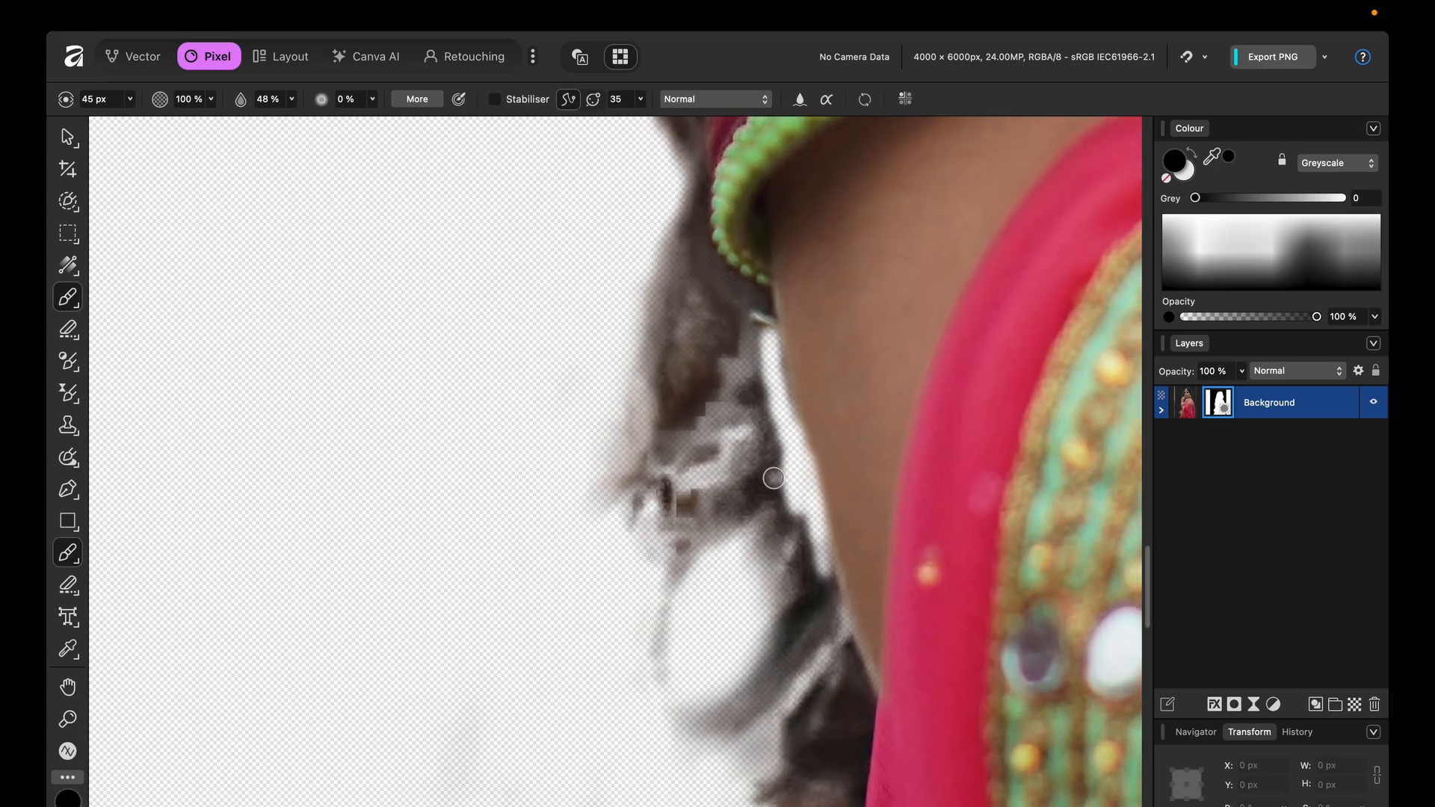
{"action": "scroll", "coordinate": [889, 334], "scroll_direction": "down", "scroll_amount": 3}
{"action": "scroll", "coordinate": [676, 391], "scroll_direction": "up", "scroll_amount": 4}
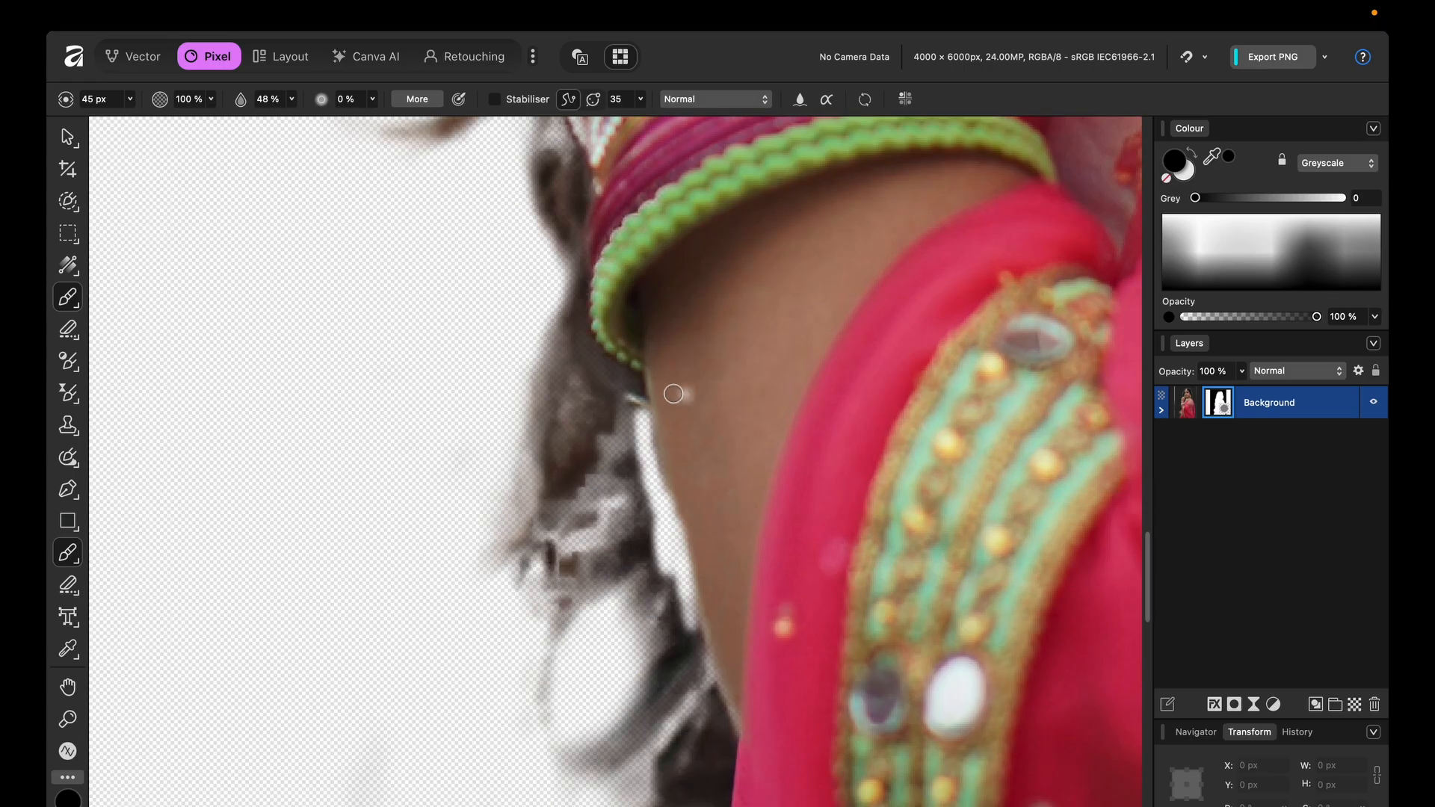
{"action": "scroll", "coordinate": [645, 451], "scroll_direction": "down", "scroll_amount": 2}
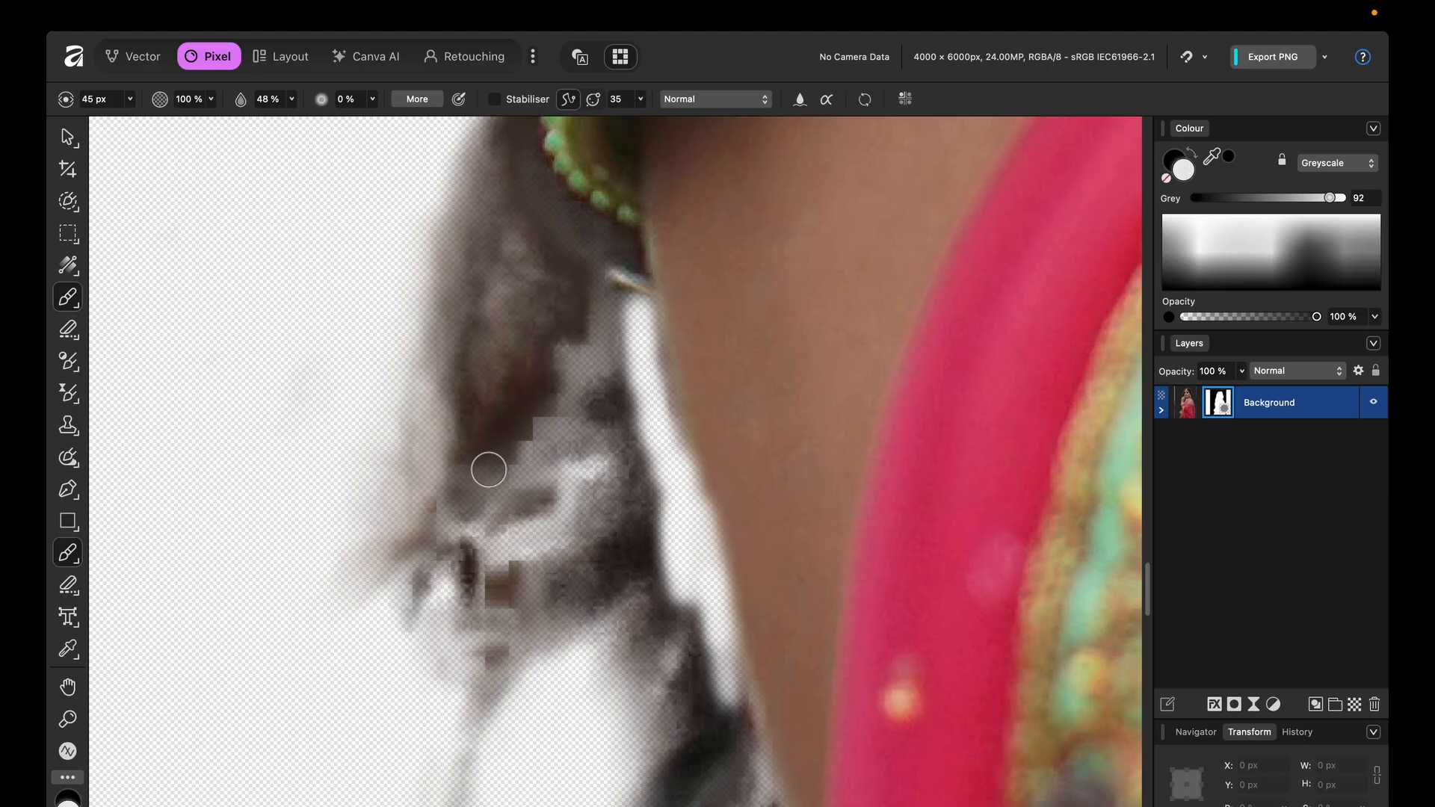
{"action": "scroll", "coordinate": [488, 469], "scroll_direction": "up", "scroll_amount": 2}
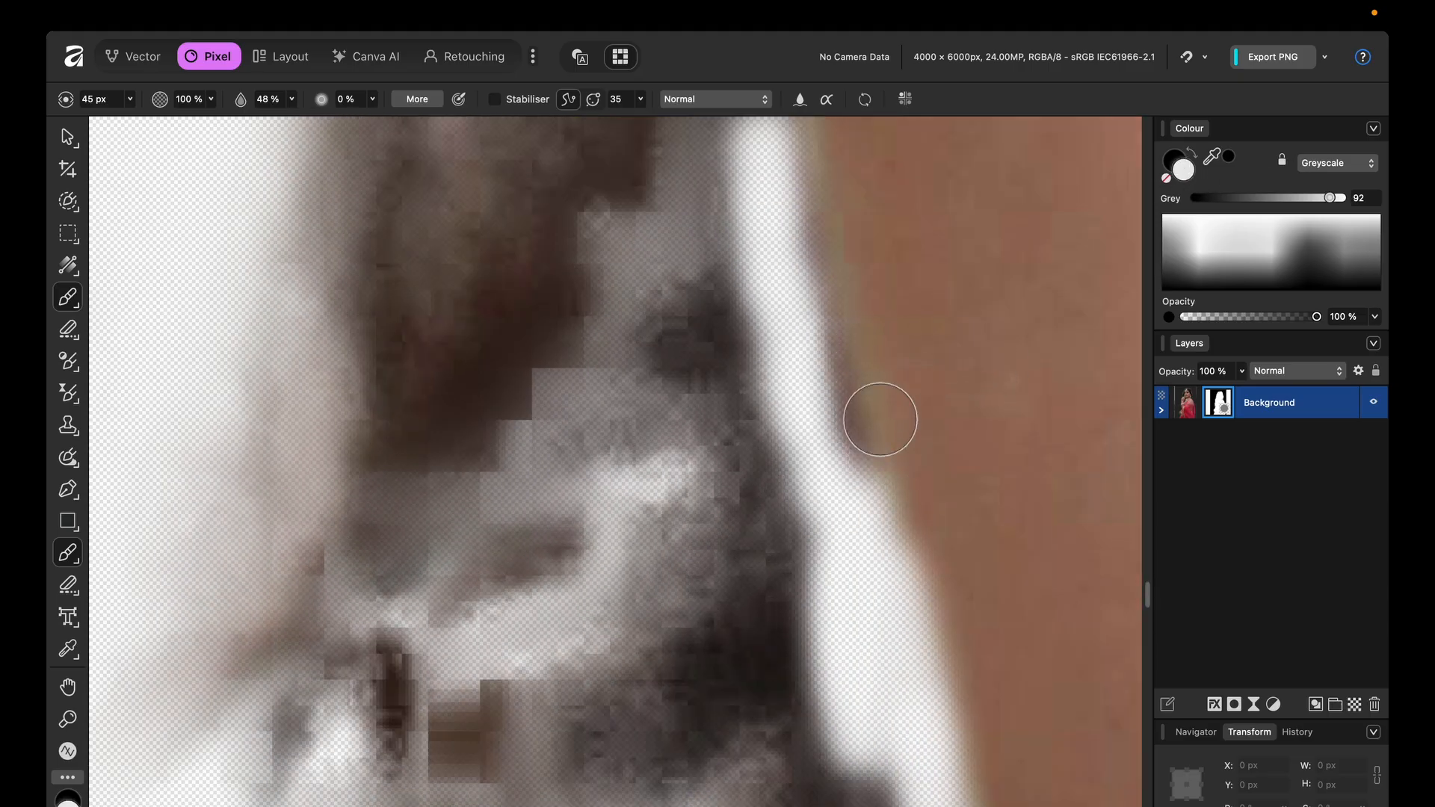
{"action": "mouse_move", "coordinate": [880, 419]}
{"action": "left_mouse_down"}
{"action": "mouse_move", "coordinate": [908, 604]}
{"action": "mouse_move", "coordinate": [944, 609]}
{"action": "mouse_move", "coordinate": [929, 660]}
{"action": "left_mouse_up"}
{"action": "scroll", "coordinate": [929, 660], "scroll_direction": "down", "scroll_amount": 2}
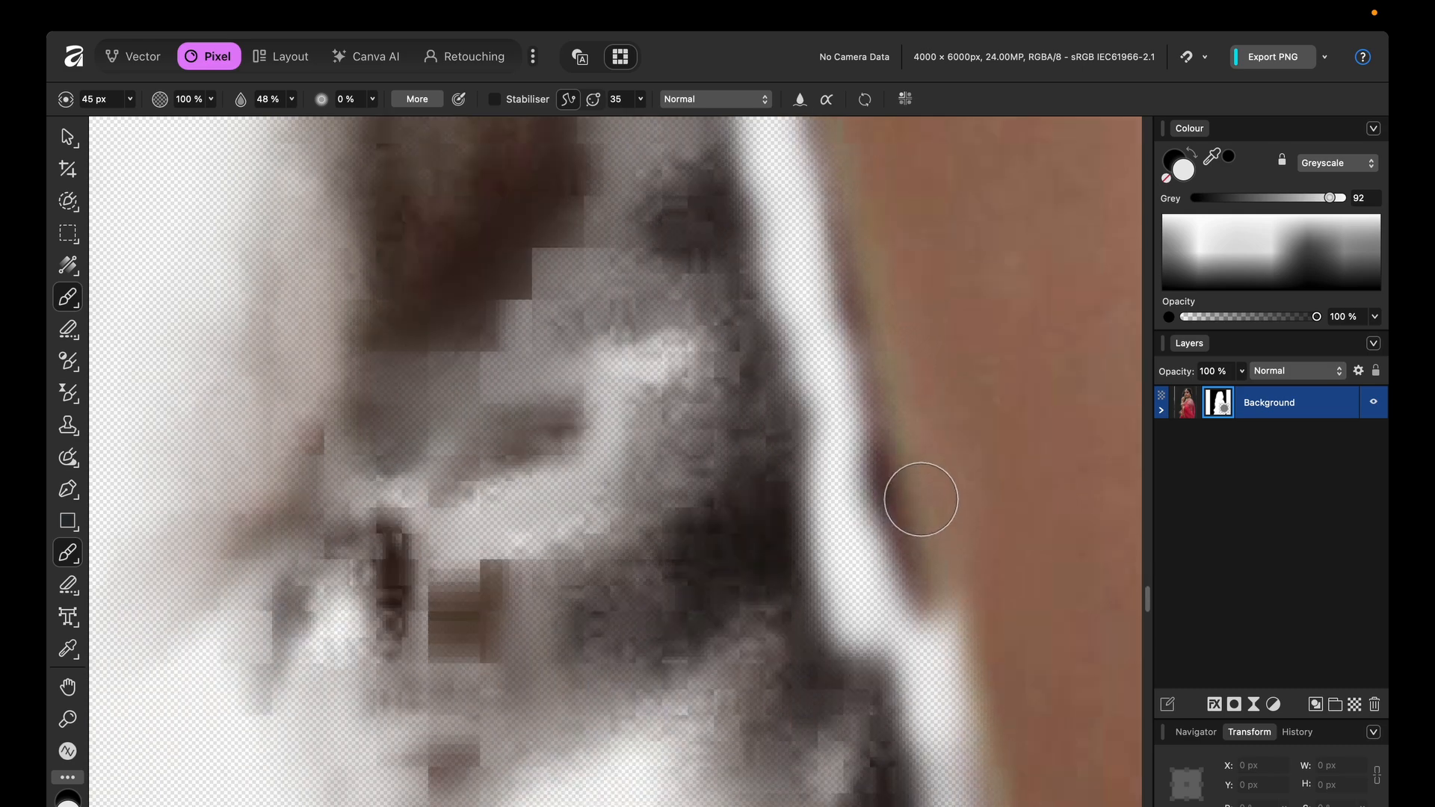
{"action": "left_click_drag", "start_coordinate": [921, 500], "coordinate": [948, 733]}
{"action": "scroll", "coordinate": [940, 534], "scroll_direction": "down", "scroll_amount": 2}
{"action": "left_click_drag", "start_coordinate": [946, 536], "coordinate": [993, 665]}
{"action": "scroll", "coordinate": [964, 396], "scroll_direction": "down", "scroll_amount": 2}
{"action": "scroll", "coordinate": [962, 391], "scroll_direction": "right", "scroll_amount": 2}
{"action": "scroll", "coordinate": [801, 352], "scroll_direction": "up", "scroll_amount": 2}
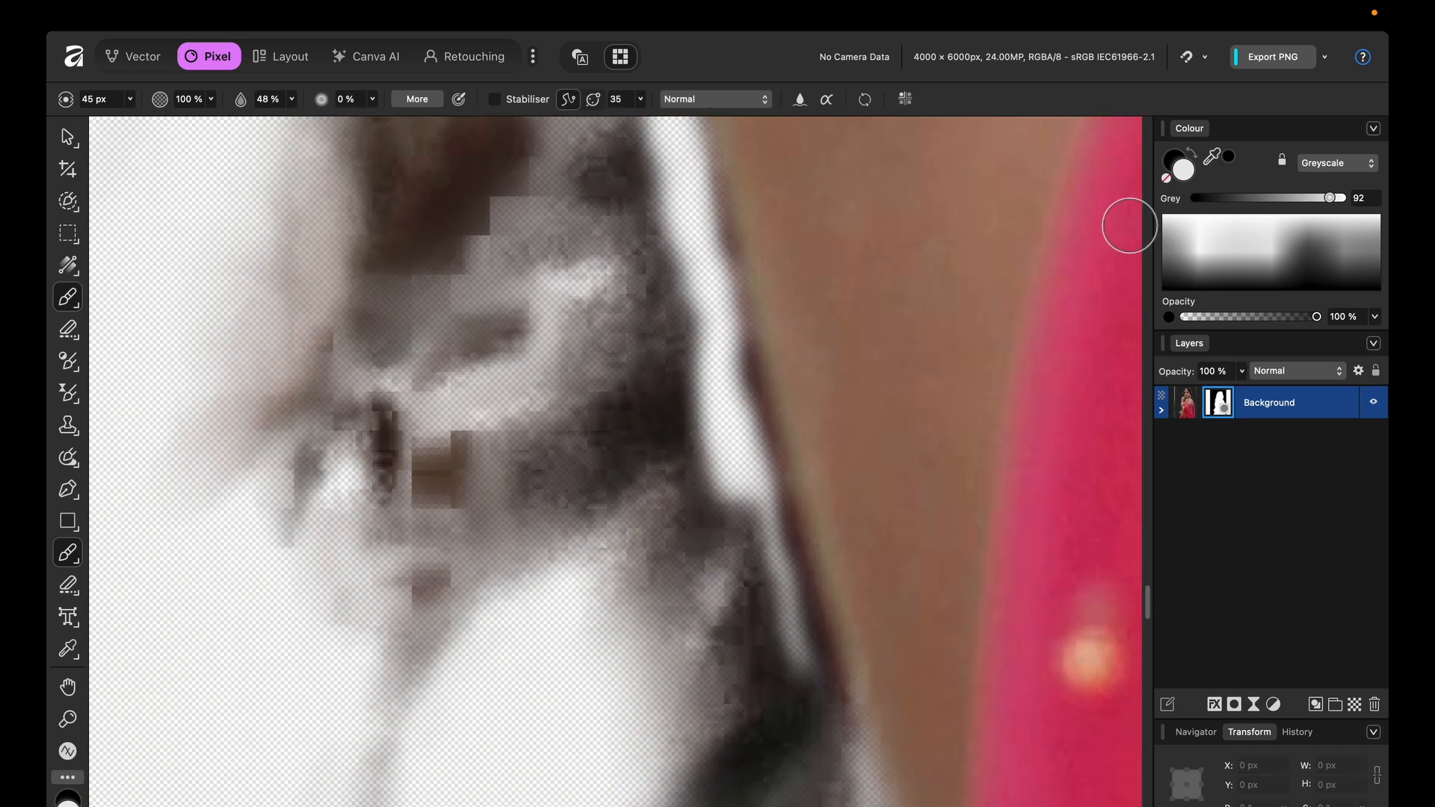
Reduce the brush to 10.4 px and mask out the dark hair fringe along the raised arm's edge below the bangles with black.
{"action": "scroll", "coordinate": [625, 366], "scroll_direction": "up", "scroll_amount": 4}
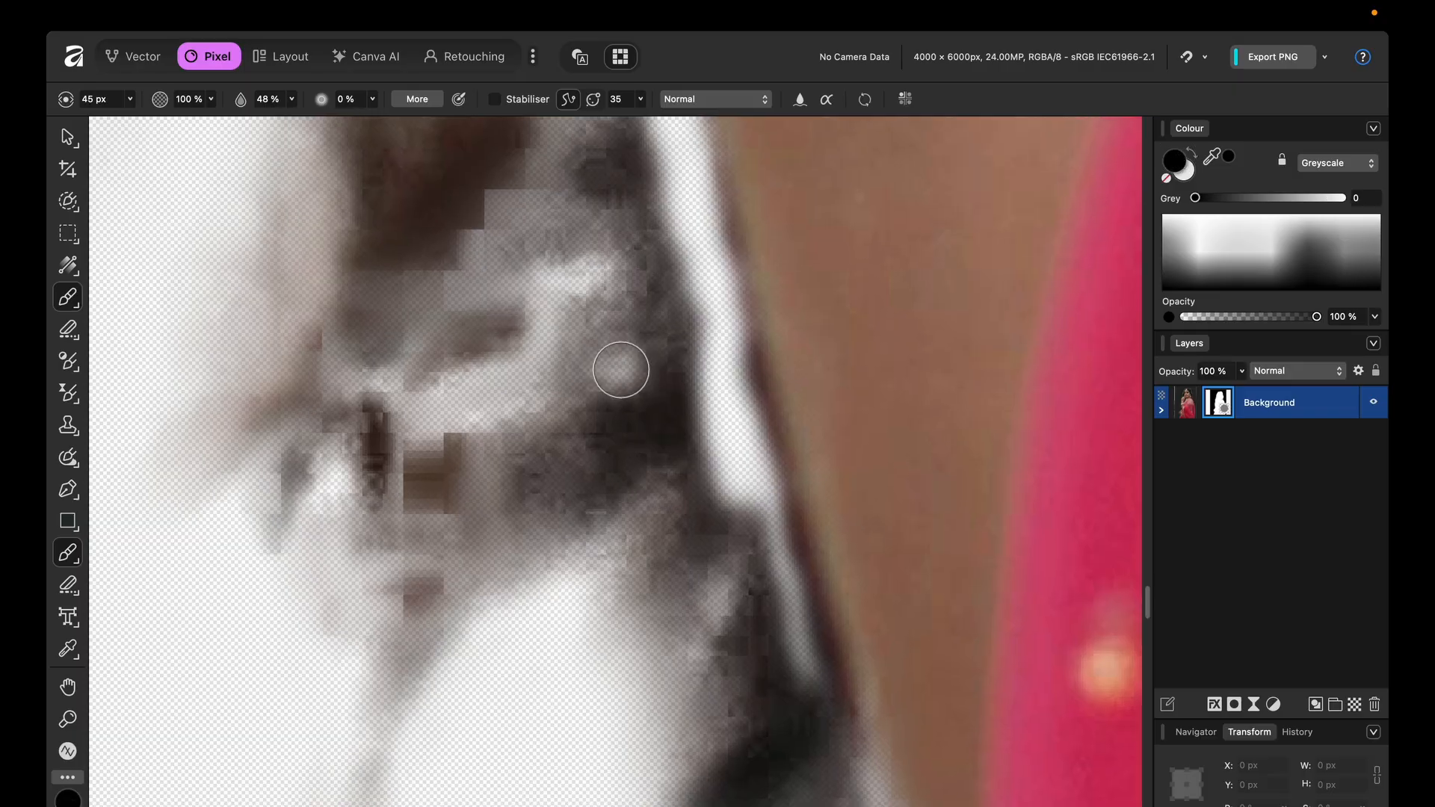
{"action": "key", "text": "["}
{"action": "key", "text": "["}
{"action": "key", "text": "["}
{"action": "key", "text": "["}
{"action": "key", "text": "["}
{"action": "key", "text": "["}
{"action": "key", "text": "["}
{"action": "key", "text": "["}
{"action": "key", "text": "["}
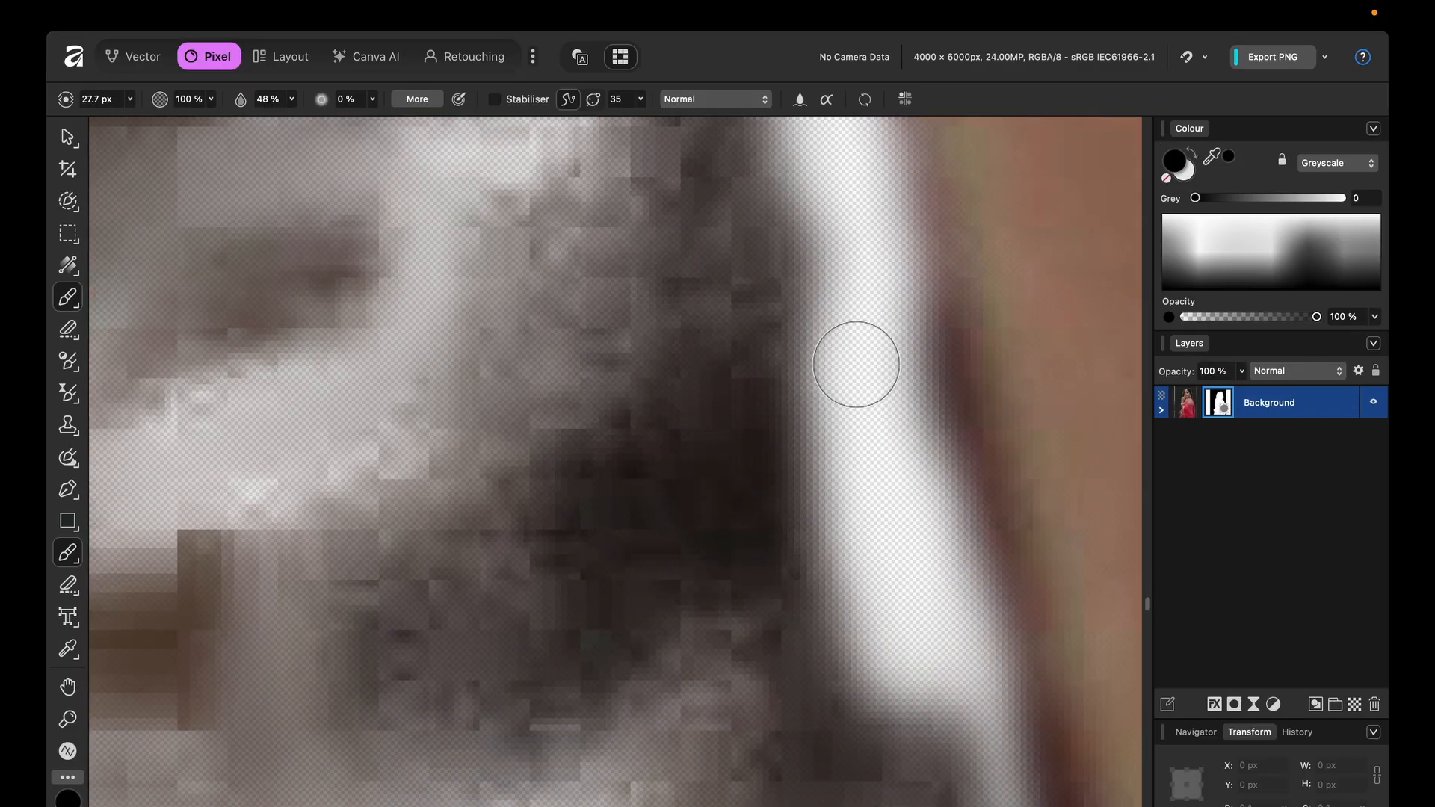
{"action": "mouse_move", "coordinate": [918, 283]}
{"action": "left_mouse_down"}
{"action": "mouse_move", "coordinate": [939, 449]}
{"action": "mouse_move", "coordinate": [983, 612]}
{"action": "left_mouse_up"}
{"action": "mouse_move", "coordinate": [903, 553]}
{"action": "left_mouse_down"}
{"action": "mouse_move", "coordinate": [899, 620]}
{"action": "mouse_move", "coordinate": [932, 753]}
{"action": "mouse_move", "coordinate": [956, 689]}
{"action": "mouse_move", "coordinate": [984, 708]}
{"action": "left_mouse_up"}
{"action": "scroll", "coordinate": [1018, 545], "scroll_direction": "down", "scroll_amount": 3}
{"action": "scroll", "coordinate": [576, 429], "scroll_direction": "down", "scroll_amount": 2}
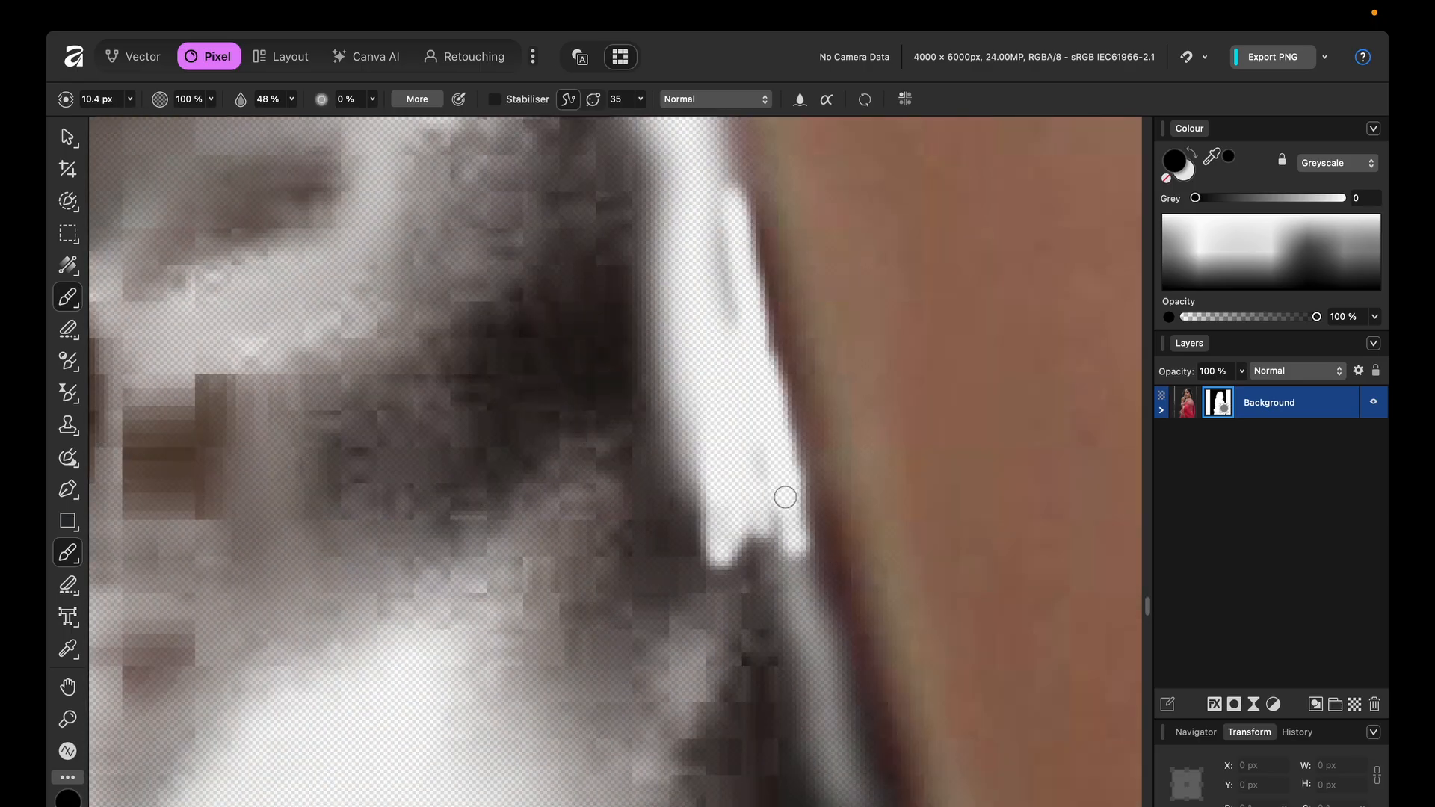
{"action": "left_click_drag", "start_coordinate": [785, 497], "coordinate": [856, 727]}
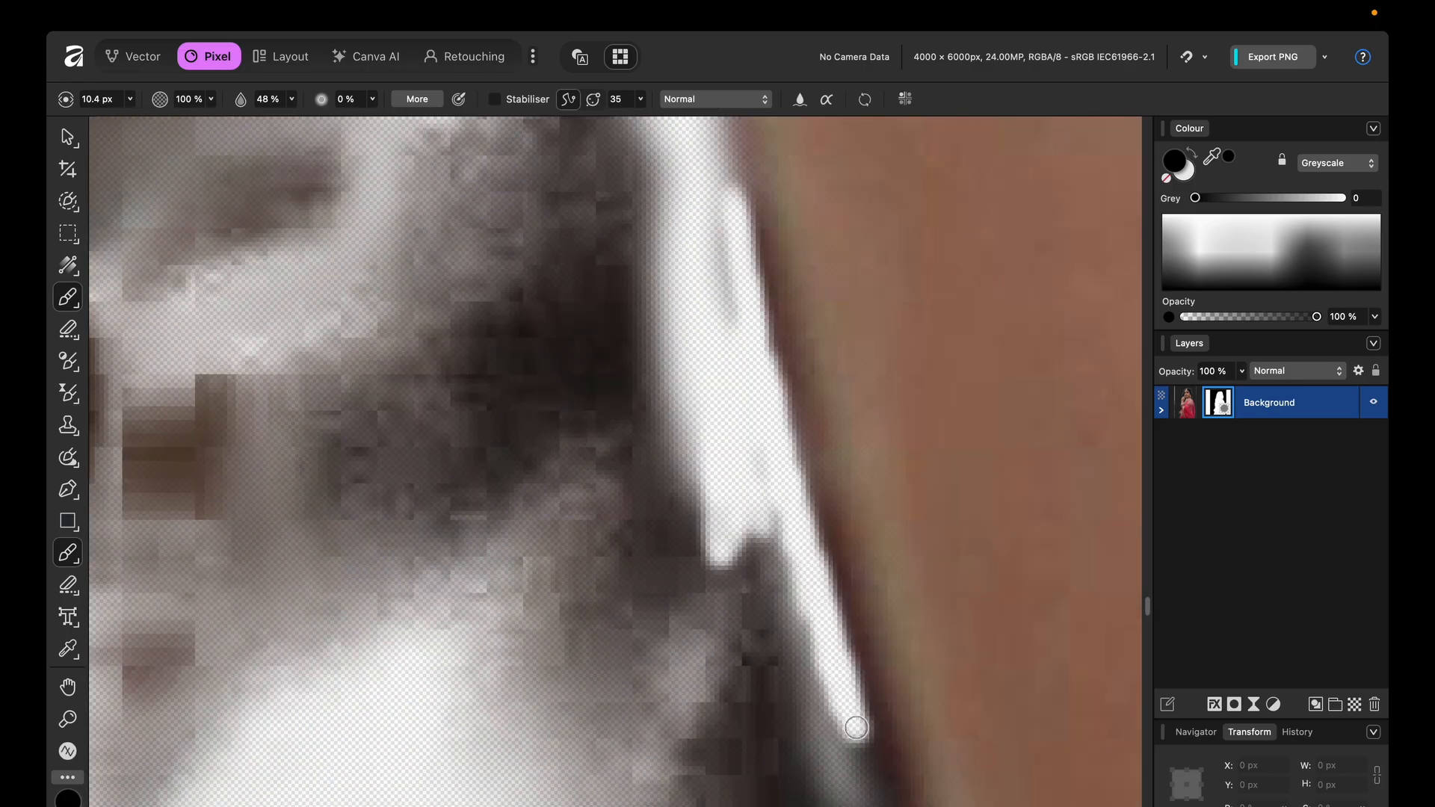
Continue the thin 10.4 px masked line along the arm's edge and diagonally down through the dark hair remnant.
{"action": "scroll", "coordinate": [788, 570], "scroll_direction": "down", "scroll_amount": 5}
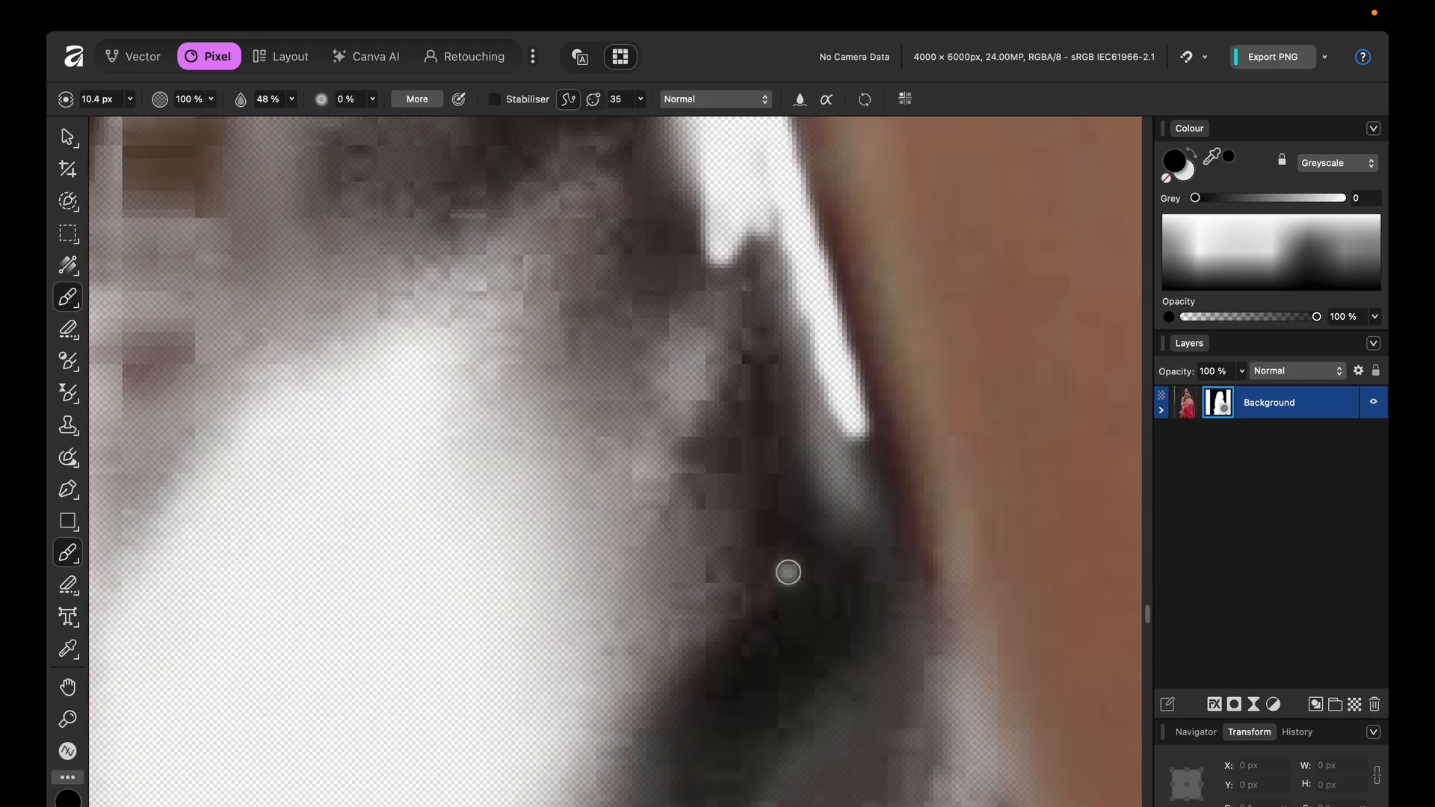
{"action": "left_click_drag", "start_coordinate": [862, 427], "coordinate": [867, 457]}
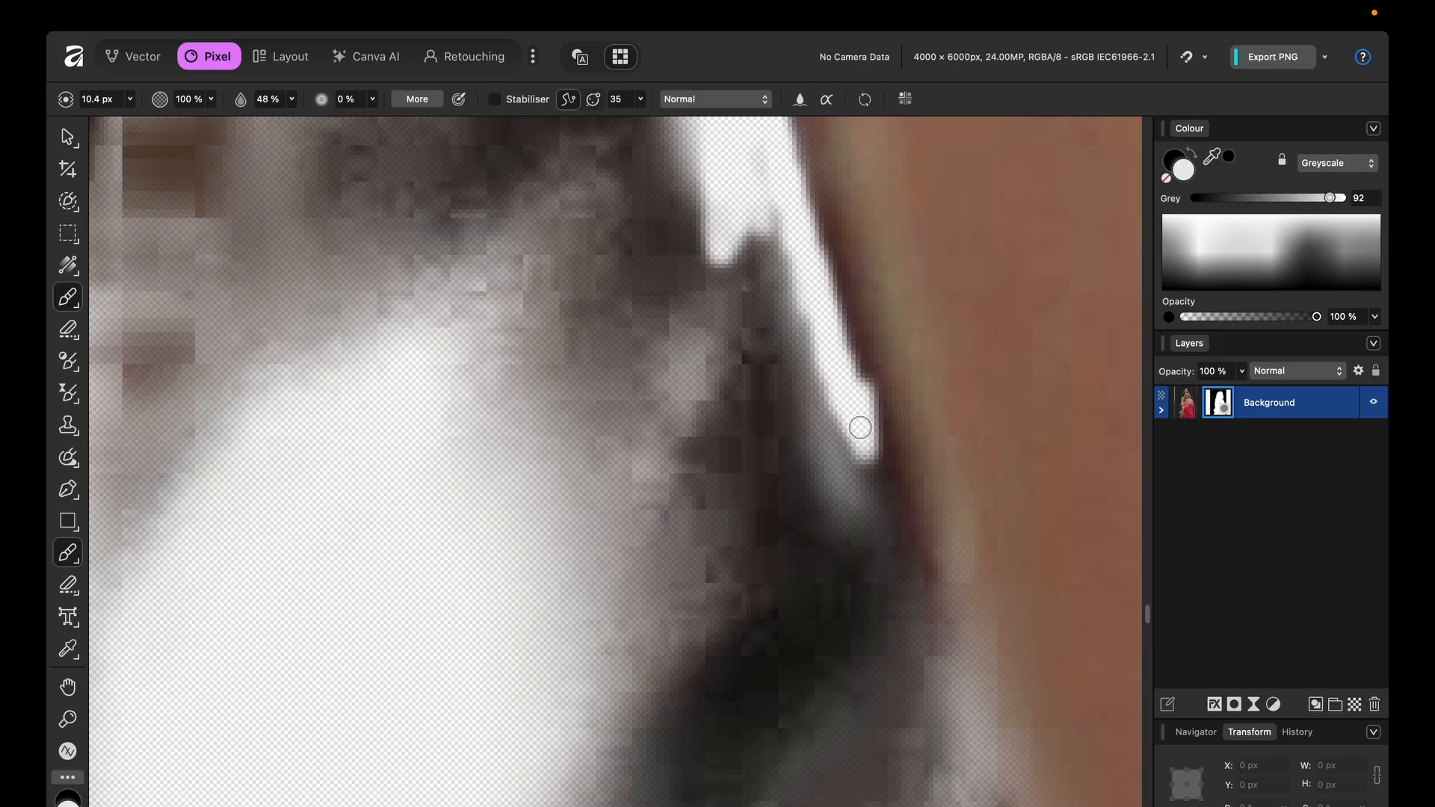
{"action": "mouse_move", "coordinate": [861, 411]}
{"action": "left_mouse_down"}
{"action": "mouse_move", "coordinate": [891, 486]}
{"action": "mouse_move", "coordinate": [900, 456]}
{"action": "mouse_move", "coordinate": [853, 370]}
{"action": "mouse_move", "coordinate": [898, 492]}
{"action": "mouse_move", "coordinate": [897, 554]}
{"action": "mouse_move", "coordinate": [835, 644]}
{"action": "mouse_move", "coordinate": [834, 620]}
{"action": "mouse_move", "coordinate": [868, 605]}
{"action": "left_mouse_up"}
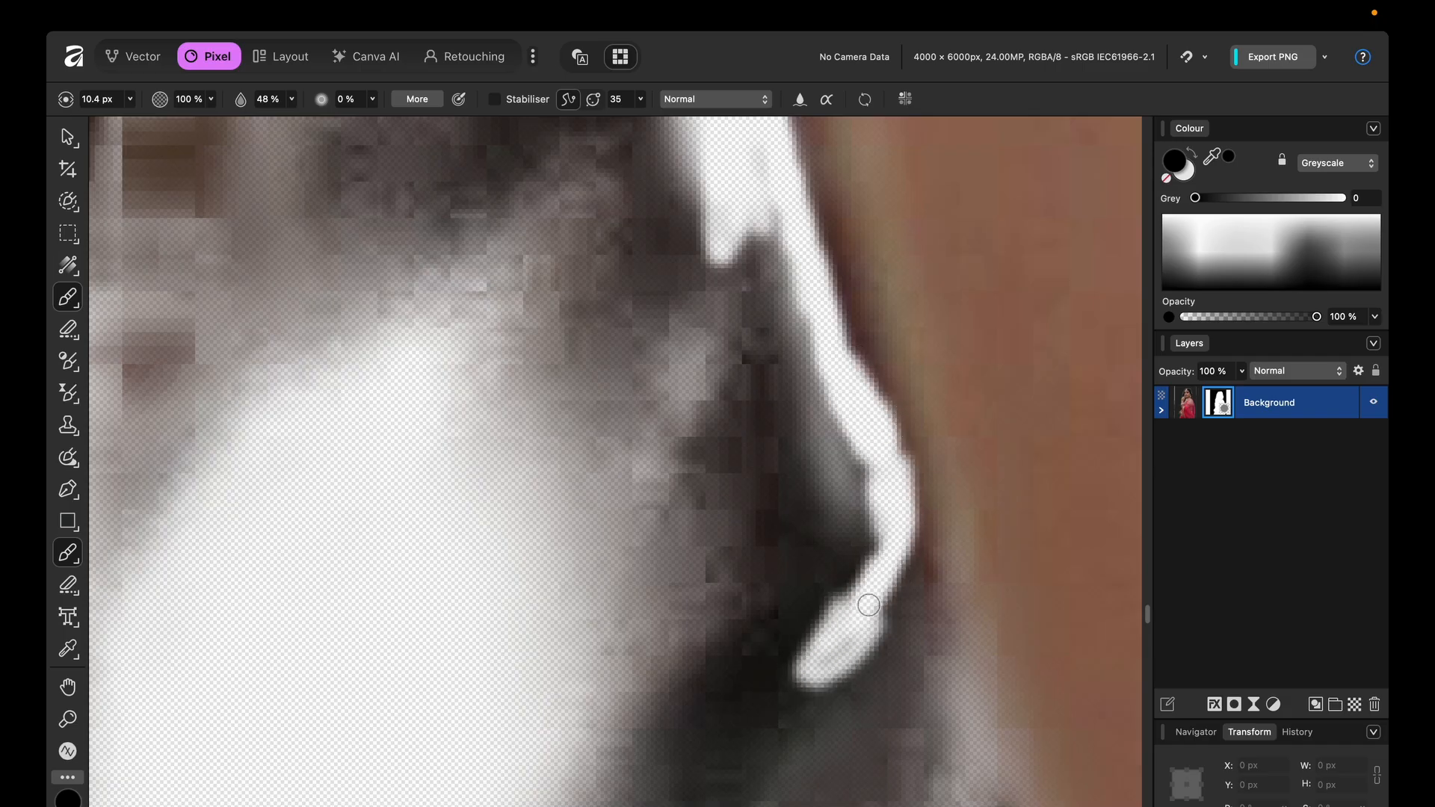
{"action": "left_click_drag", "start_coordinate": [917, 540], "coordinate": [828, 672]}
{"action": "scroll", "coordinate": [792, 586], "scroll_direction": "down", "scroll_amount": 3}
{"action": "scroll", "coordinate": [791, 586], "scroll_direction": "down", "scroll_amount": 2}
{"action": "left_click_drag", "start_coordinate": [789, 586], "coordinate": [570, 761]}
{"action": "left_click_drag", "start_coordinate": [660, 692], "coordinate": [609, 755]}
Enlarge the brush to 61.5 px and mask out the hair remnants and haze between the thin masked line and the lower arm.
{"action": "key", "text": "]"}
{"action": "key", "text": "]"}
{"action": "key", "text": "]"}
{"action": "key", "text": "]"}
{"action": "key", "text": "]"}
{"action": "key", "text": "]"}
{"action": "key", "text": "]"}
{"action": "key", "text": "]"}
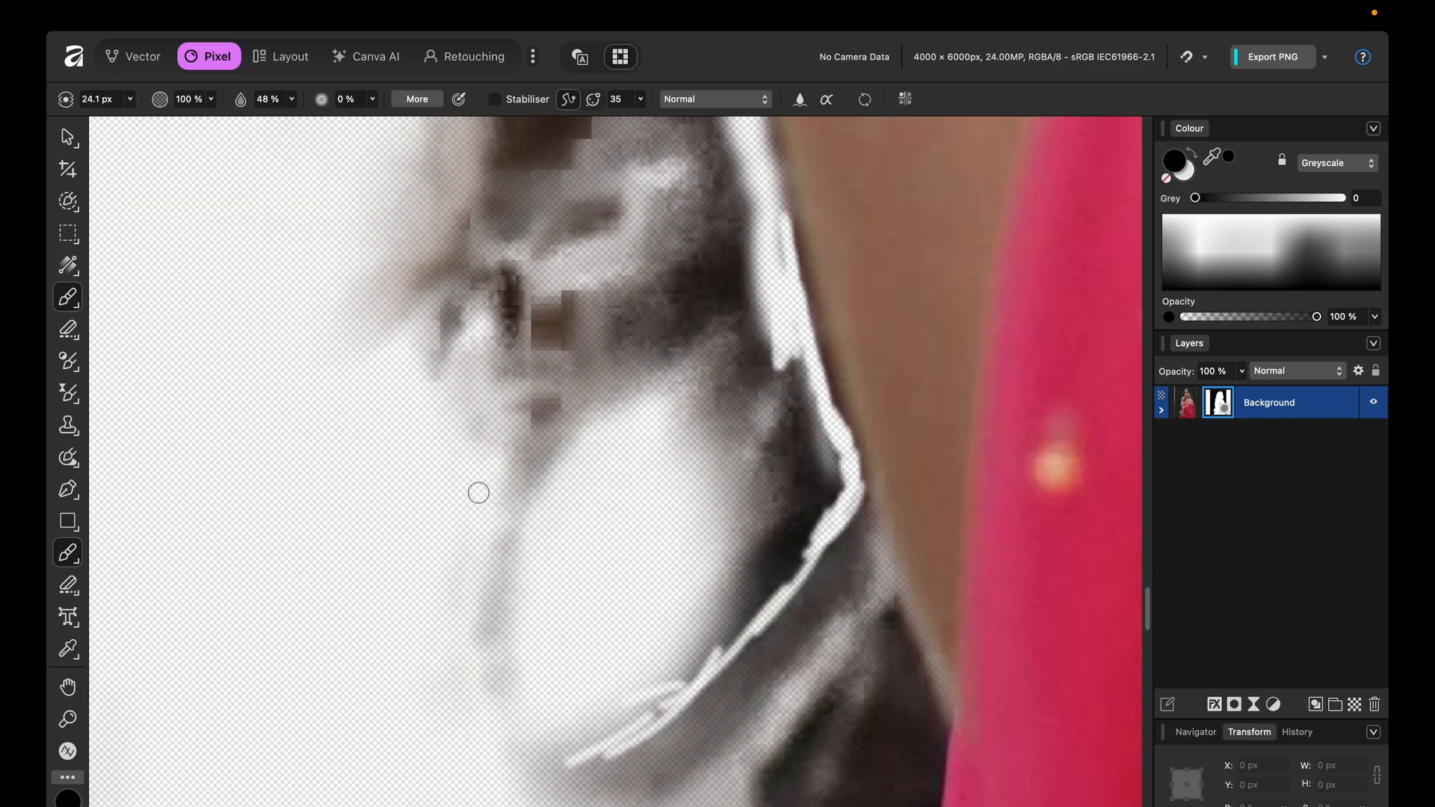
{"action": "left_click_drag", "start_coordinate": [572, 450], "coordinate": [612, 634]}
{"action": "scroll", "coordinate": [612, 633], "scroll_direction": "down", "scroll_amount": 3}
{"action": "left_click_drag", "start_coordinate": [715, 598], "coordinate": [863, 478]}
{"action": "key", "text": "["}
{"action": "key", "text": "["}
{"action": "key", "text": "["}
{"action": "key", "text": "["}
{"action": "key", "text": "["}
{"action": "key", "text": "["}
{"action": "key", "text": "["}
{"action": "key", "text": "["}
{"action": "mouse_move", "coordinate": [897, 426]}
{"action": "left_mouse_down"}
{"action": "mouse_move", "coordinate": [887, 394]}
{"action": "mouse_move", "coordinate": [908, 666]}
{"action": "mouse_move", "coordinate": [817, 426]}
{"action": "mouse_move", "coordinate": [561, 707]}
{"action": "mouse_move", "coordinate": [778, 654]}
{"action": "mouse_move", "coordinate": [626, 640]}
{"action": "left_mouse_up"}
{"action": "scroll", "coordinate": [969, 487], "scroll_direction": "up", "scroll_amount": 2}
{"action": "scroll", "coordinate": [538, 352], "scroll_direction": "down", "scroll_amount": 10}
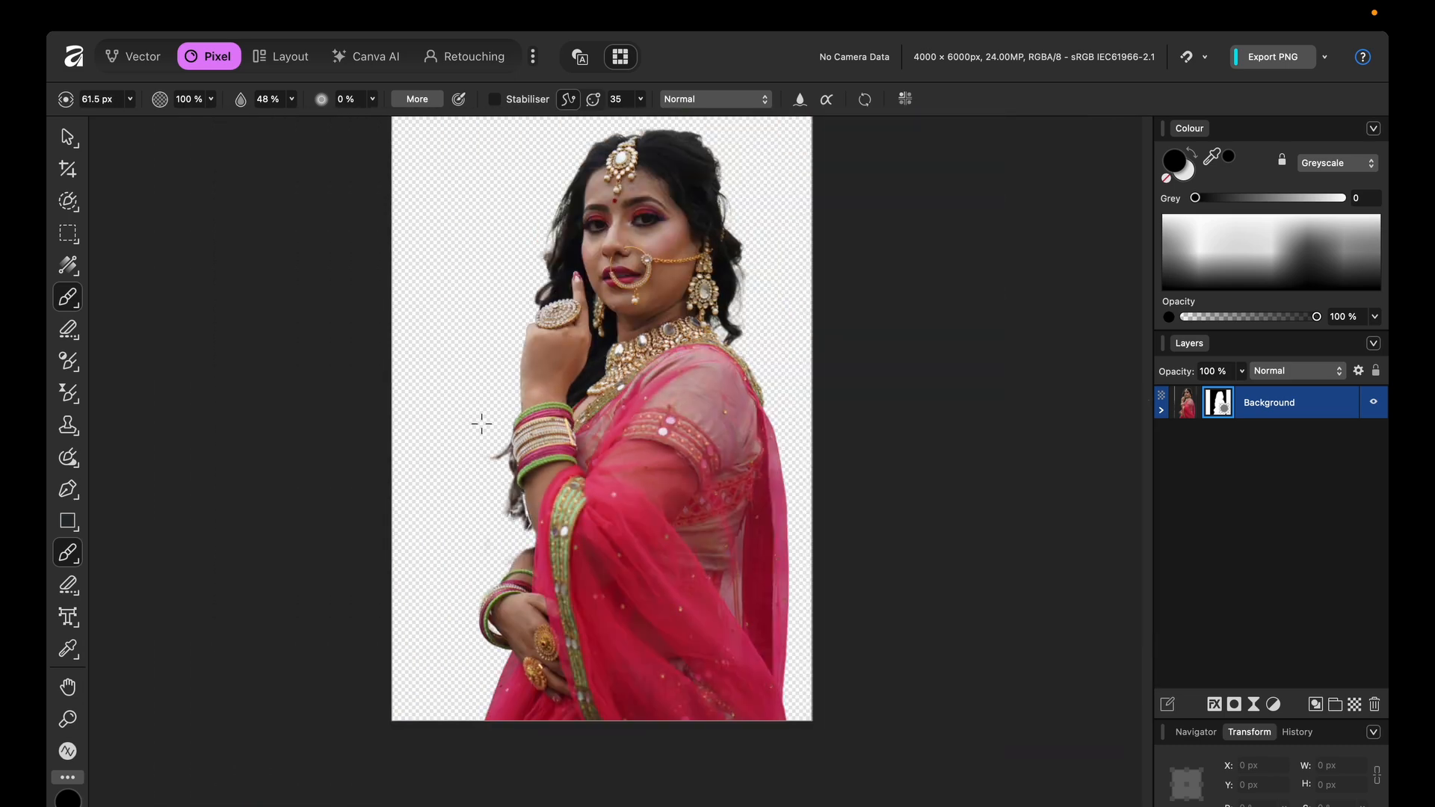
Mask out the hair strand below the green bangle and the dark patch at the arm's edge, enlarging the brush to 107.6 px.
{"action": "scroll", "coordinate": [481, 423], "scroll_direction": "up", "scroll_amount": 5}
{"action": "scroll", "coordinate": [756, 435], "scroll_direction": "up", "scroll_amount": 3}
{"action": "scroll", "coordinate": [676, 257], "scroll_direction": "up", "scroll_amount": 3}
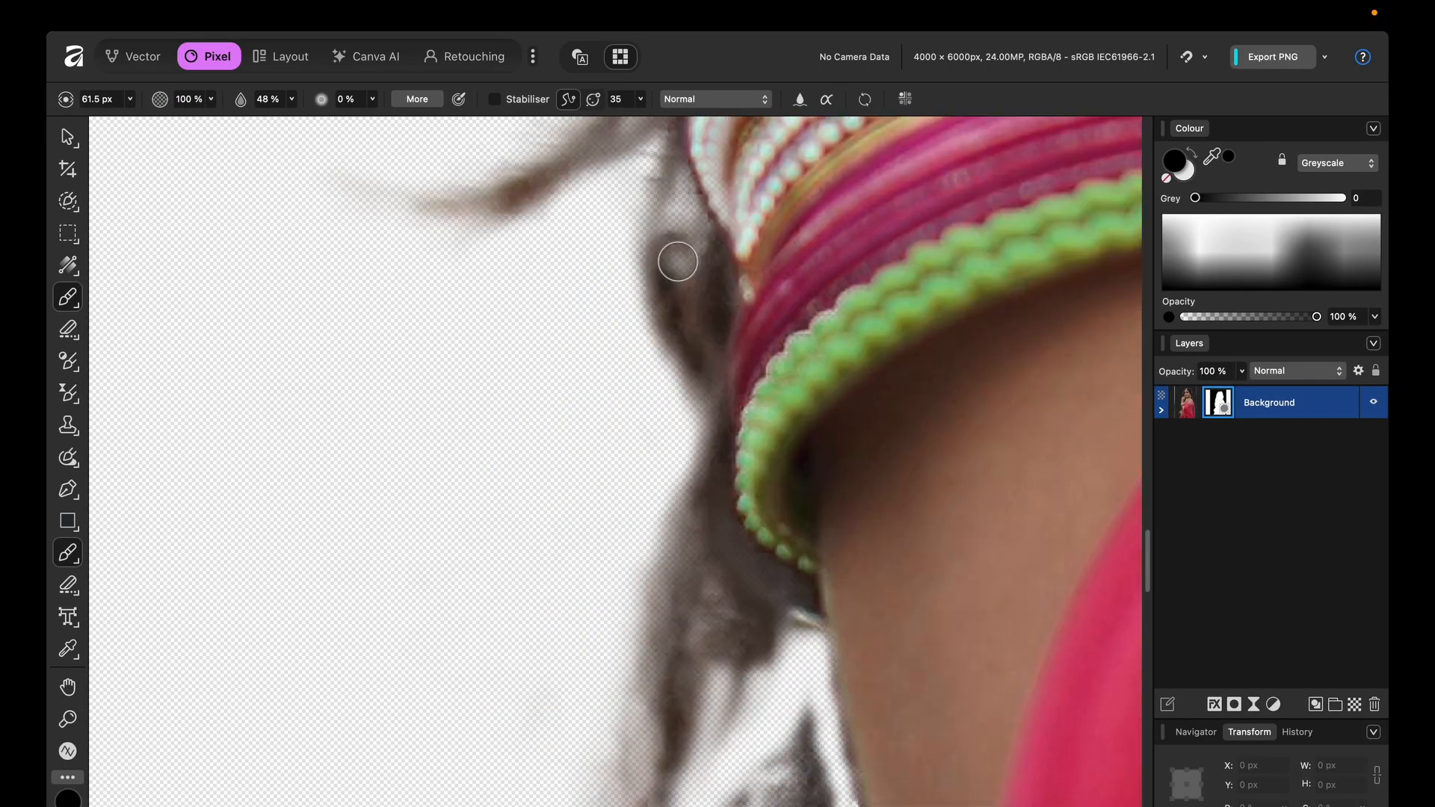
{"action": "mouse_move", "coordinate": [706, 478]}
{"action": "left_mouse_down"}
{"action": "mouse_move", "coordinate": [802, 626]}
{"action": "mouse_move", "coordinate": [659, 593]}
{"action": "mouse_move", "coordinate": [612, 760]}
{"action": "mouse_move", "coordinate": [681, 622]}
{"action": "mouse_move", "coordinate": [665, 576]}
{"action": "mouse_move", "coordinate": [715, 605]}
{"action": "mouse_move", "coordinate": [683, 747]}
{"action": "mouse_move", "coordinate": [713, 704]}
{"action": "mouse_move", "coordinate": [735, 699]}
{"action": "mouse_move", "coordinate": [740, 772]}
{"action": "left_mouse_up"}
{"action": "scroll", "coordinate": [669, 621], "scroll_direction": "down", "scroll_amount": 3}
{"action": "key", "text": "bracketright"}
{"action": "key", "text": "bracketright"}
{"action": "key", "text": "bracketright"}
{"action": "key", "text": "bracketright"}
{"action": "scroll", "coordinate": [721, 666], "scroll_direction": "up", "scroll_amount": 3}
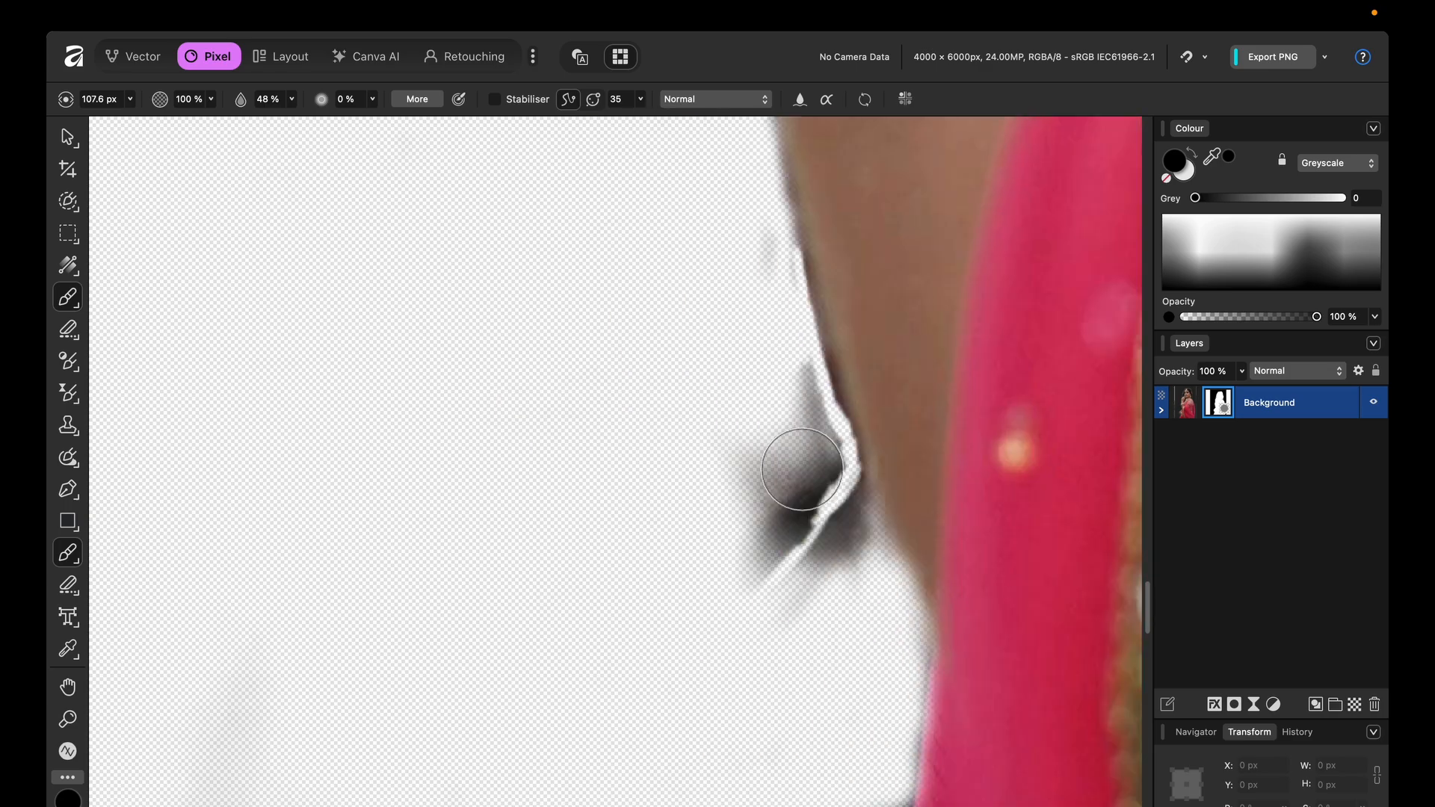
{"action": "mouse_move", "coordinate": [802, 468]}
{"action": "left_mouse_down"}
{"action": "mouse_move", "coordinate": [845, 514]}
{"action": "mouse_move", "coordinate": [750, 555]}
{"action": "mouse_move", "coordinate": [748, 241]}
{"action": "mouse_move", "coordinate": [877, 404]}
{"action": "mouse_move", "coordinate": [823, 381]}
{"action": "mouse_move", "coordinate": [868, 594]}
{"action": "mouse_move", "coordinate": [823, 469]}
{"action": "left_mouse_up"}
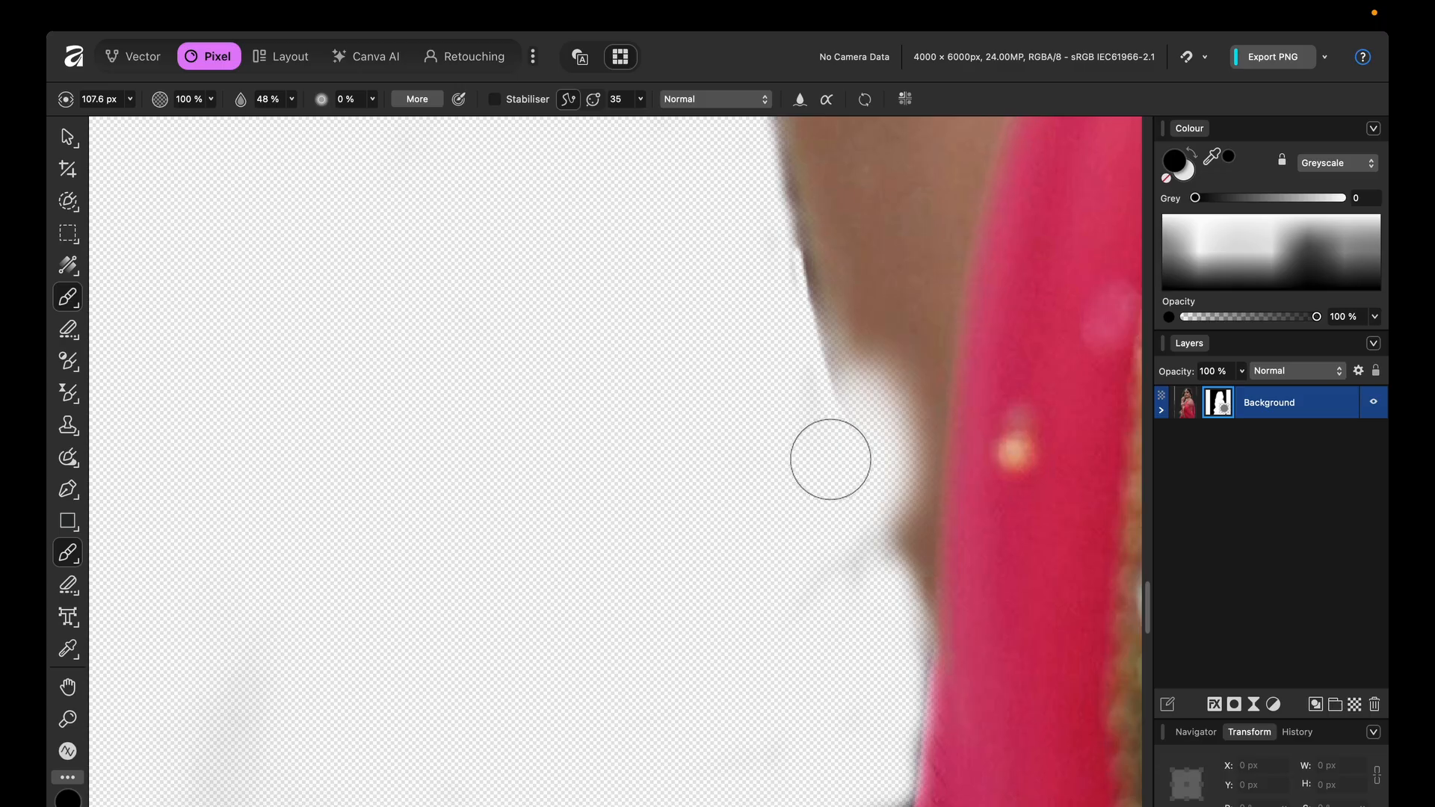
Restore the over-erased edge of the raised arm beside the saree by painting the mask with 92 grey, refining at 66.1 px.
{"action": "key", "text": "x"}
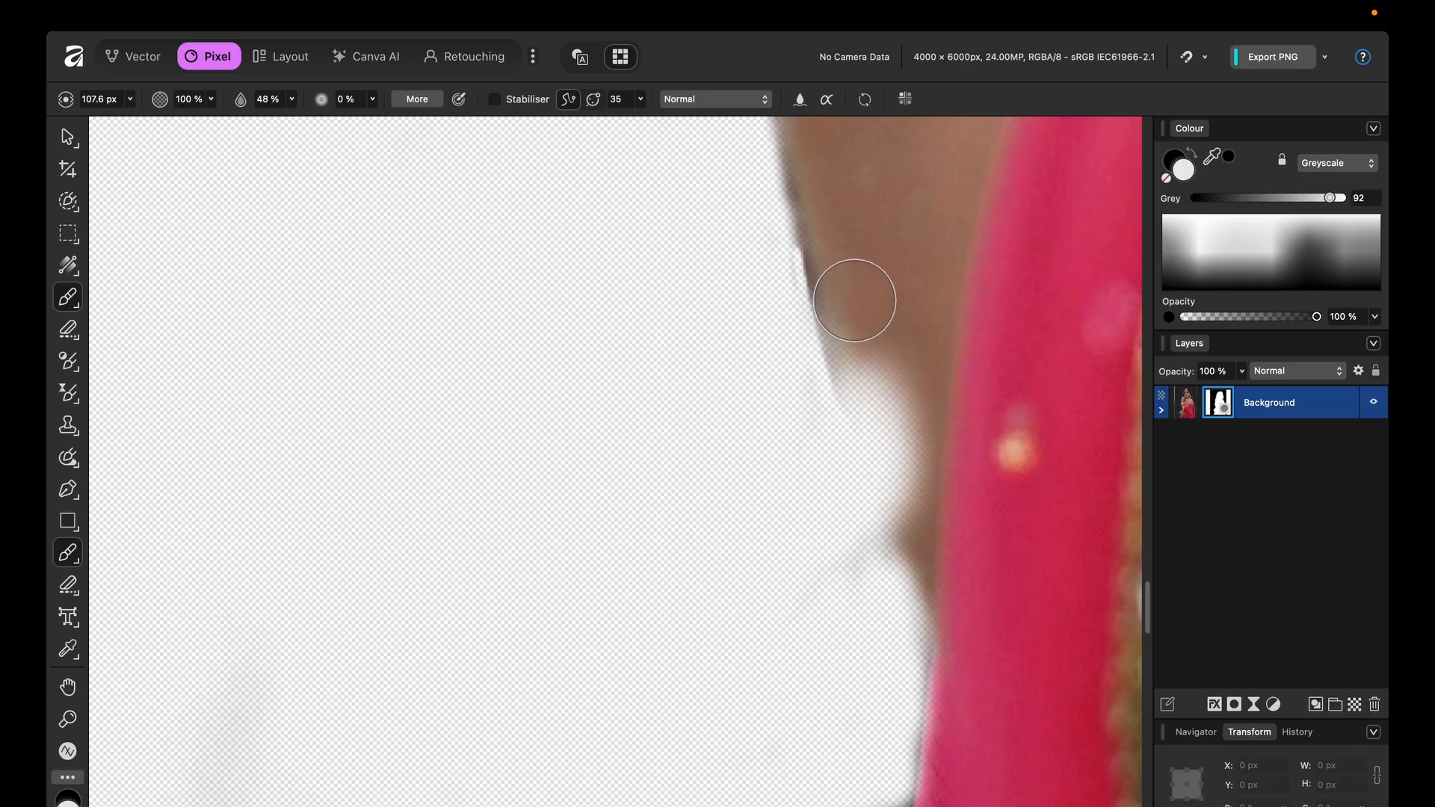
{"action": "mouse_move", "coordinate": [850, 301]}
{"action": "left_mouse_down"}
{"action": "mouse_move", "coordinate": [861, 399]}
{"action": "mouse_move", "coordinate": [869, 384]}
{"action": "mouse_move", "coordinate": [918, 547]}
{"action": "mouse_move", "coordinate": [916, 470]}
{"action": "mouse_move", "coordinate": [866, 398]}
{"action": "mouse_move", "coordinate": [869, 372]}
{"action": "mouse_move", "coordinate": [973, 666]}
{"action": "left_mouse_up"}
{"action": "scroll", "coordinate": [889, 459], "scroll_direction": "down", "scroll_amount": 5}
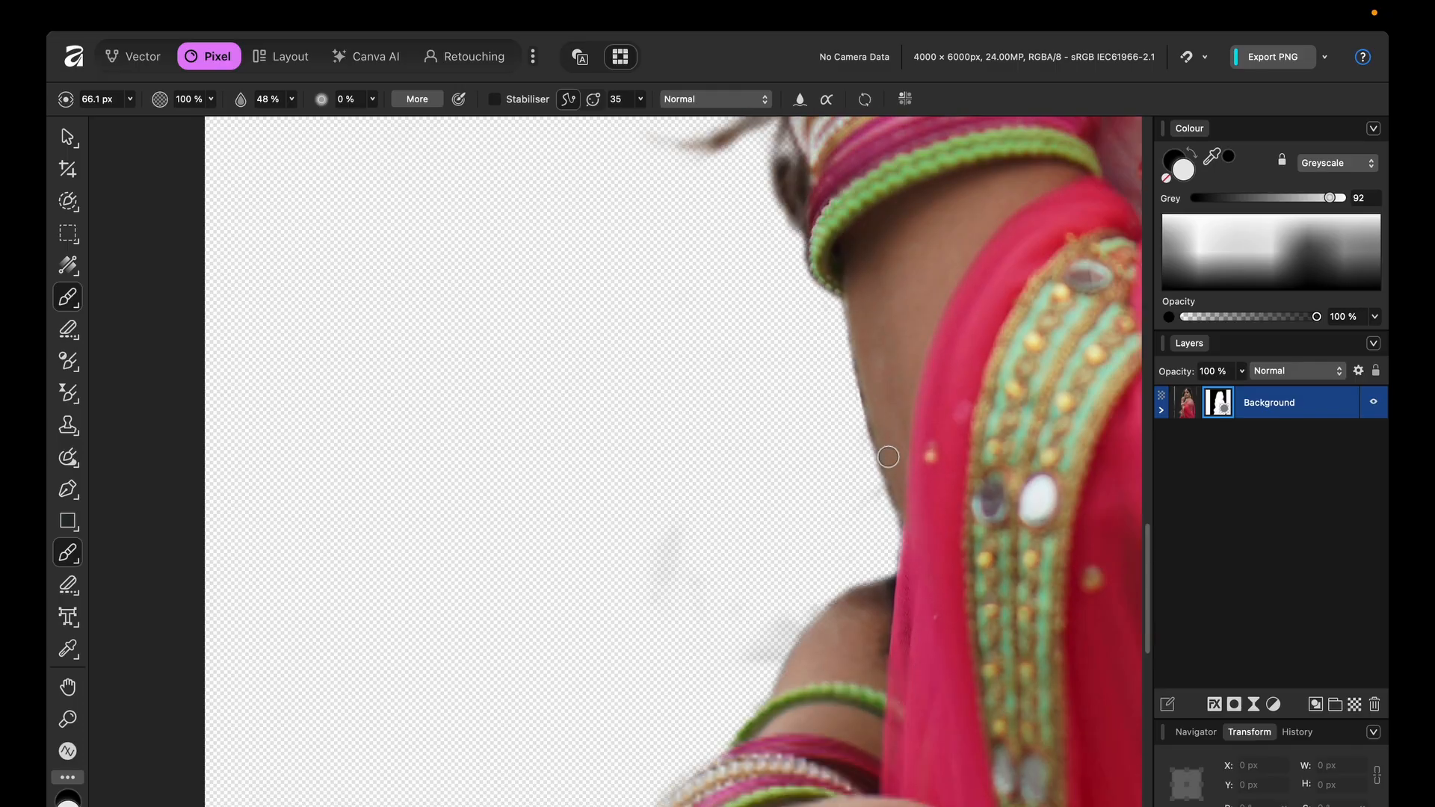
{"action": "scroll", "coordinate": [892, 567], "scroll_direction": "up", "scroll_amount": 6}
{"action": "left_click_drag", "start_coordinate": [951, 419], "coordinate": [934, 523]}
Restore the lower arm's outer edge above its green bangle with 92 grey at 66.1 px.
{"action": "scroll", "coordinate": [974, 397], "scroll_direction": "down", "scroll_amount": 4}
{"action": "scroll", "coordinate": [775, 767], "scroll_direction": "up", "scroll_amount": 5}
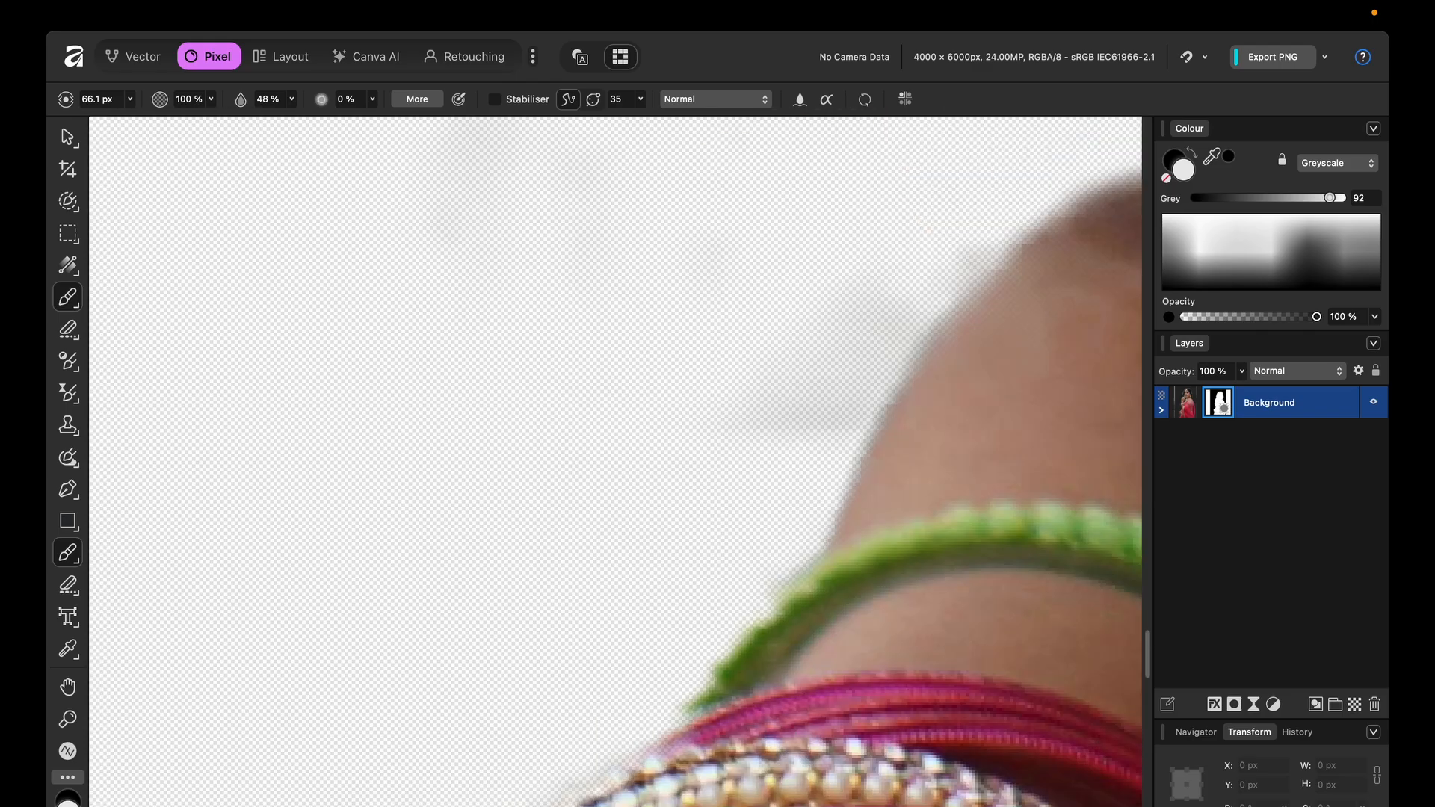
{"action": "left_click_drag", "start_coordinate": [978, 337], "coordinate": [858, 517]}
{"action": "scroll", "coordinate": [663, 430], "scroll_direction": "down", "scroll_amount": 4}
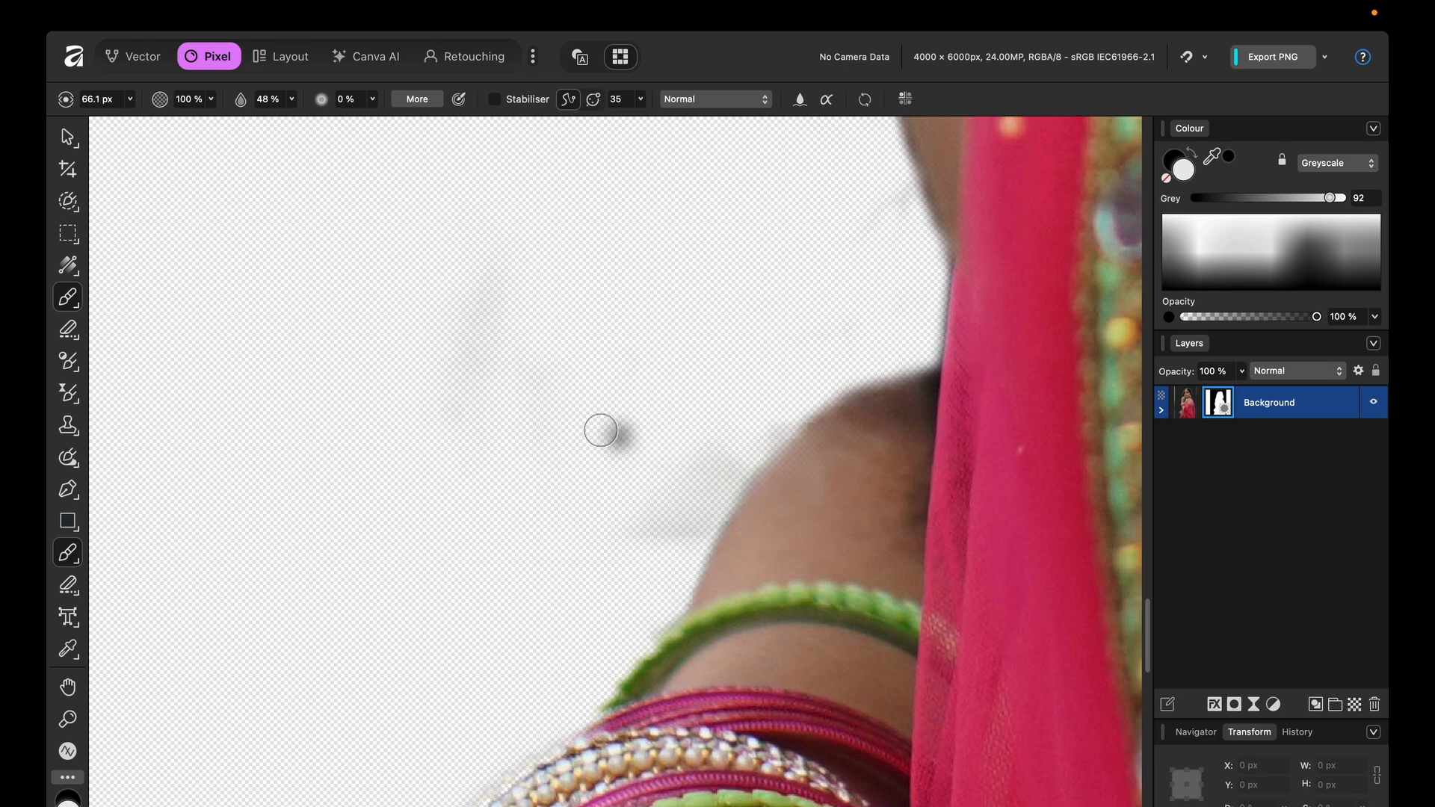
Return to black, enlarge the brush to 267.3 px and mask out the faint haze beside the lower arm.
{"action": "key", "text": "x"}
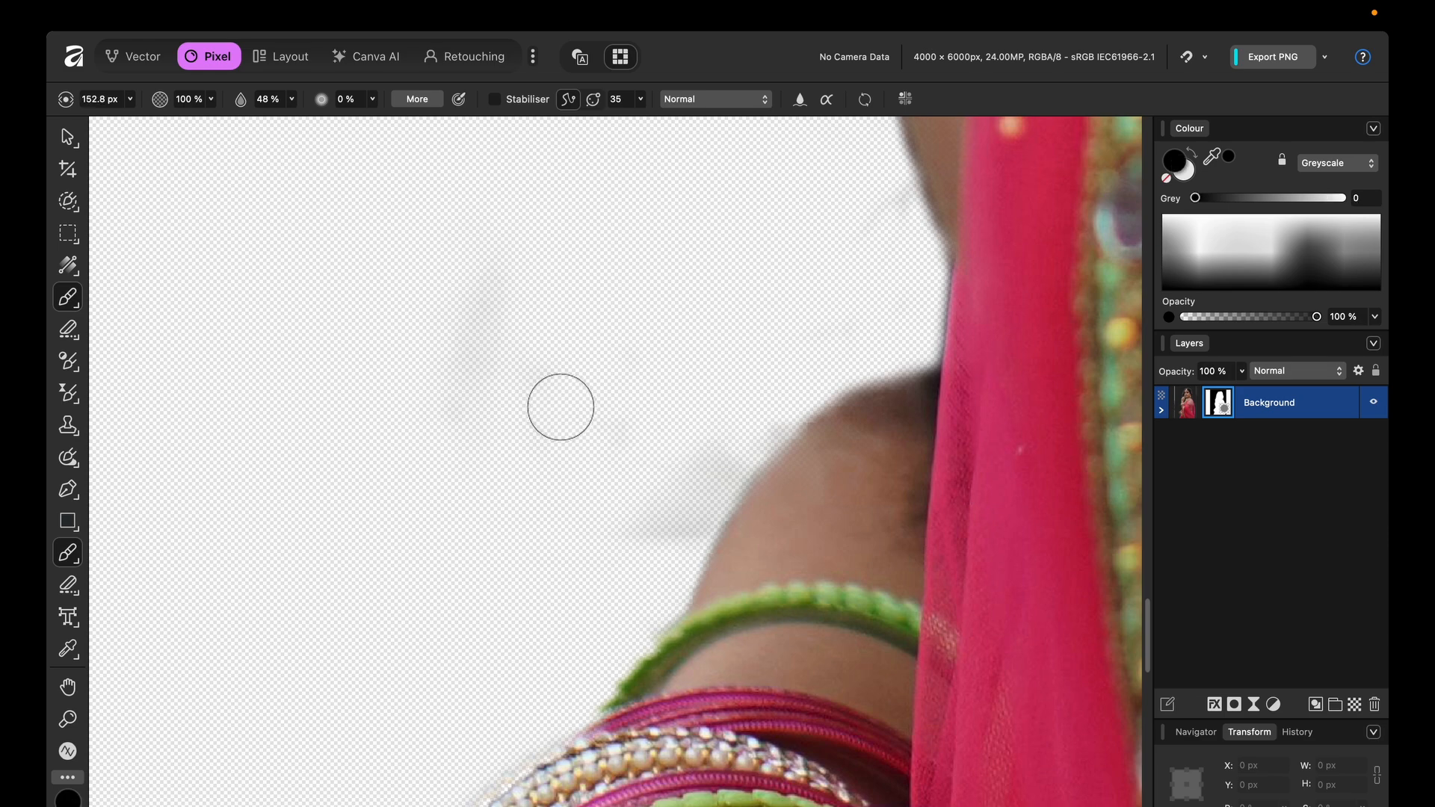
{"action": "key", "text": "bracketright"}
{"action": "key", "text": "bracketright"}
{"action": "key", "text": "bracketright"}
{"action": "key", "text": "bracketright"}
{"action": "mouse_move", "coordinate": [457, 385]}
{"action": "left_mouse_down"}
{"action": "mouse_move", "coordinate": [455, 312]}
{"action": "mouse_move", "coordinate": [374, 308]}
{"action": "mouse_move", "coordinate": [369, 343]}
{"action": "mouse_move", "coordinate": [662, 403]}
{"action": "mouse_move", "coordinate": [719, 400]}
{"action": "mouse_move", "coordinate": [714, 366]}
{"action": "mouse_move", "coordinate": [808, 257]}
{"action": "mouse_move", "coordinate": [491, 351]}
{"action": "mouse_move", "coordinate": [340, 362]}
{"action": "mouse_move", "coordinate": [546, 382]}
{"action": "left_mouse_up"}
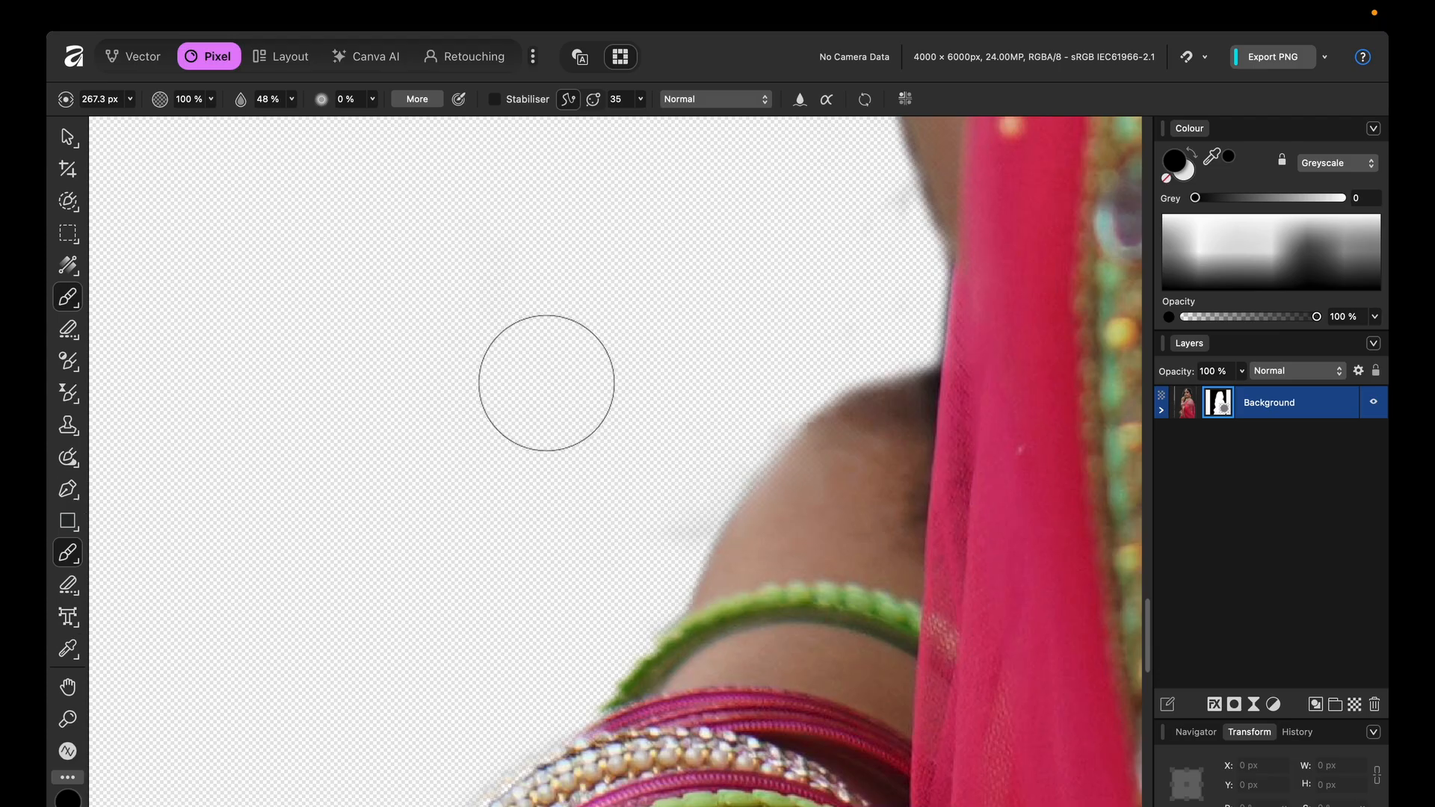
Reduce the brush to 100.8 px and mask out the blurry background patch at the hair's outer edge, above the raised fingertip.
{"action": "scroll", "coordinate": [546, 383], "scroll_direction": "down", "scroll_amount": 10}
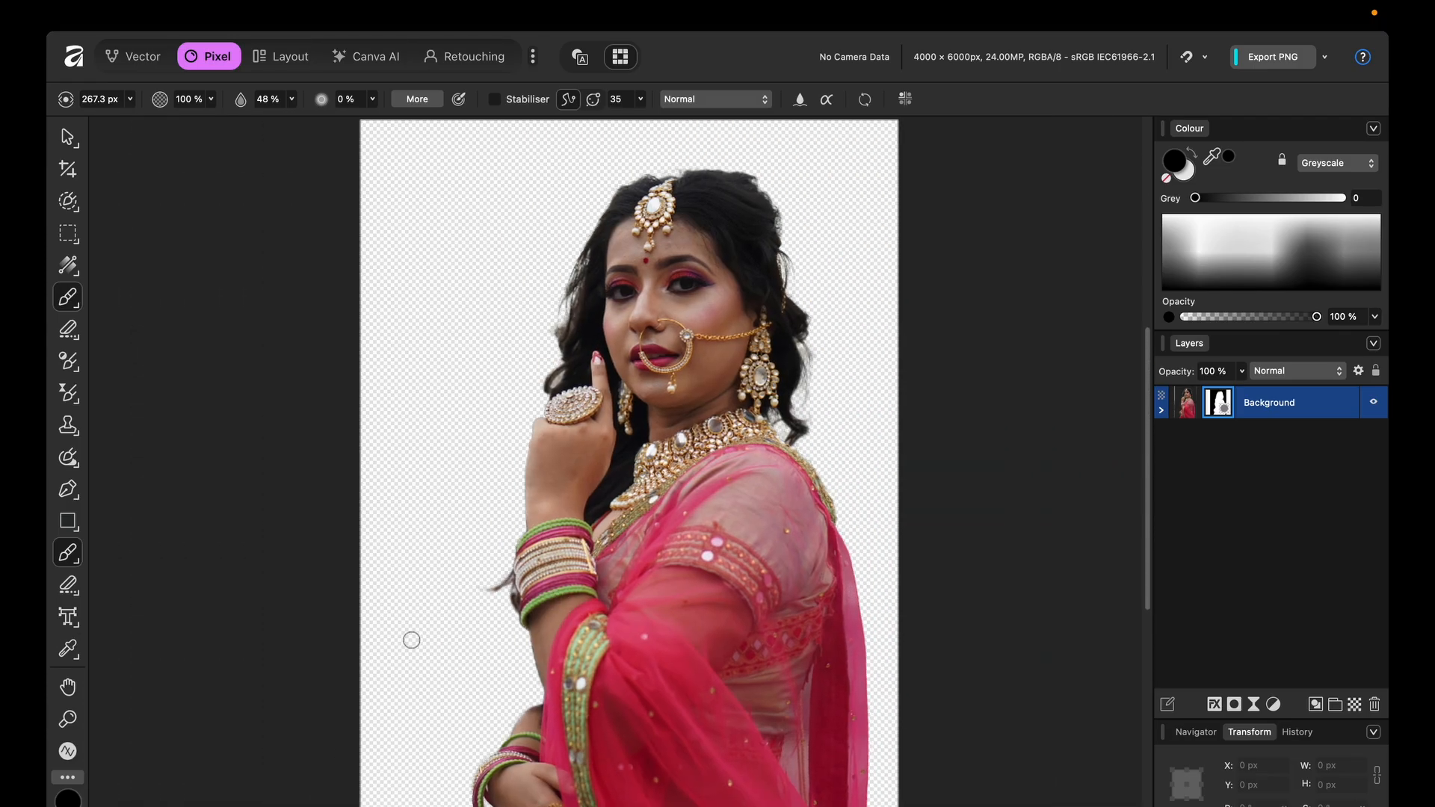
{"action": "scroll", "coordinate": [580, 295], "scroll_direction": "up", "scroll_amount": 8}
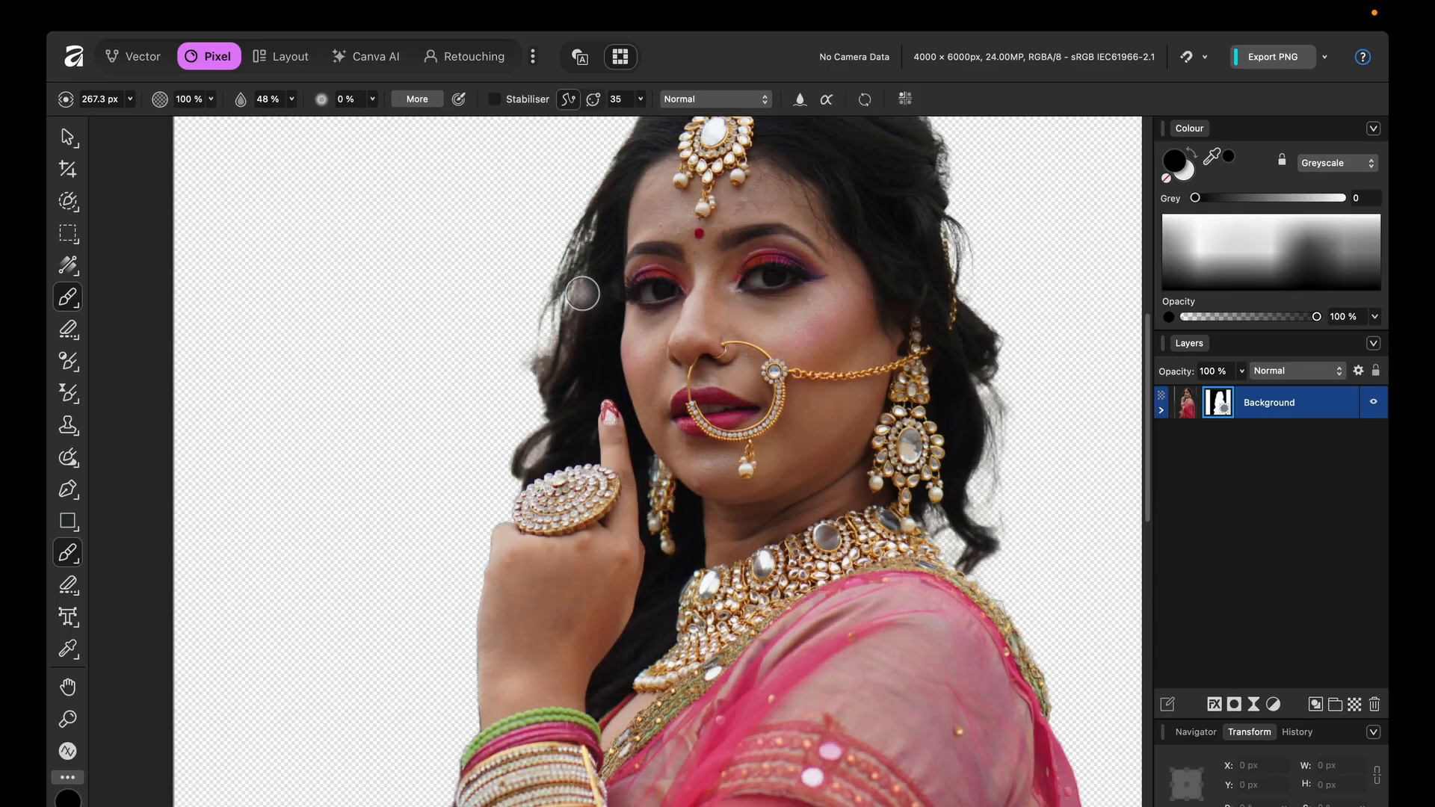
{"action": "scroll", "coordinate": [656, 446], "scroll_direction": "down", "scroll_amount": 2}
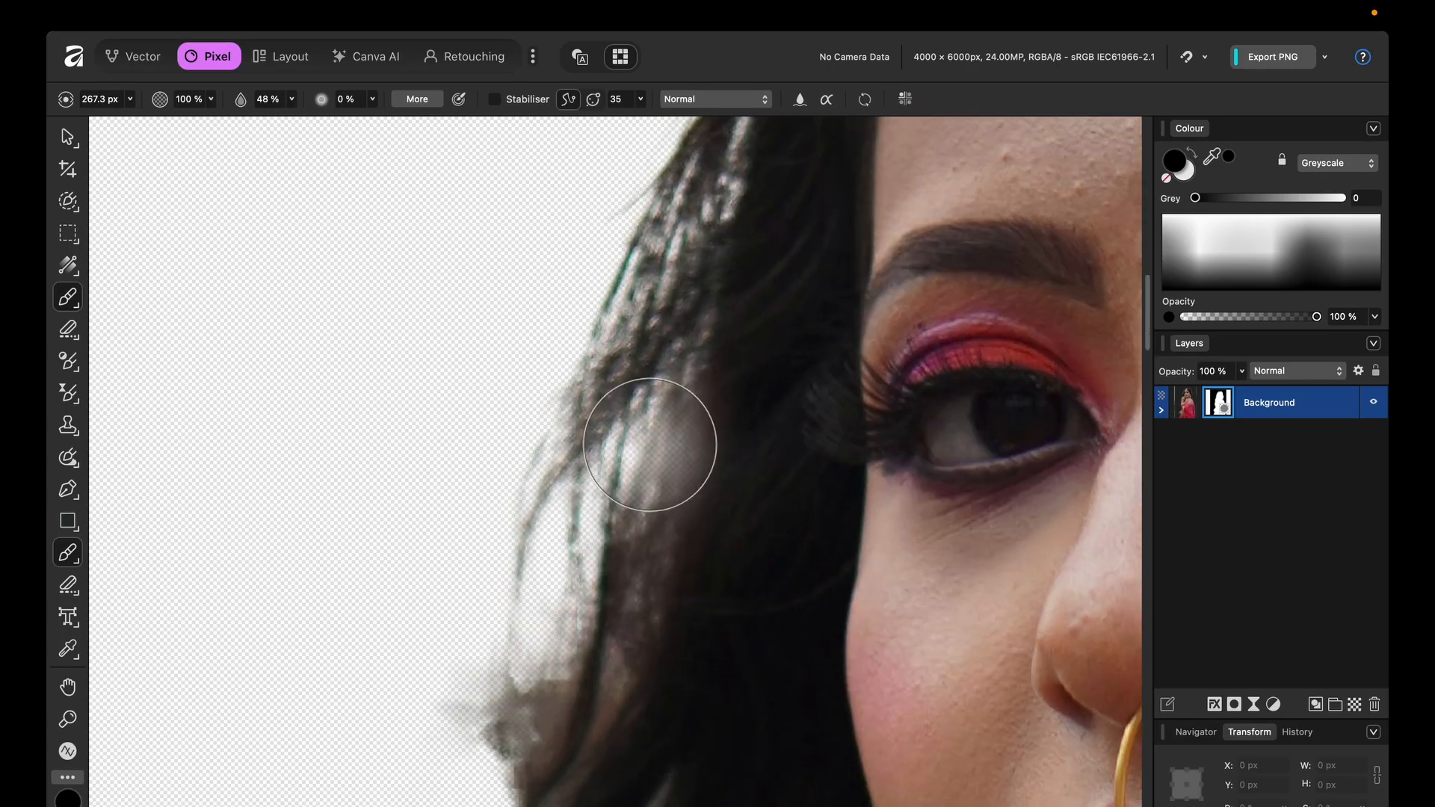
{"action": "scroll", "coordinate": [663, 561], "scroll_direction": "down", "scroll_amount": 5}
{"action": "scroll", "coordinate": [582, 435], "scroll_direction": "up", "scroll_amount": 1}
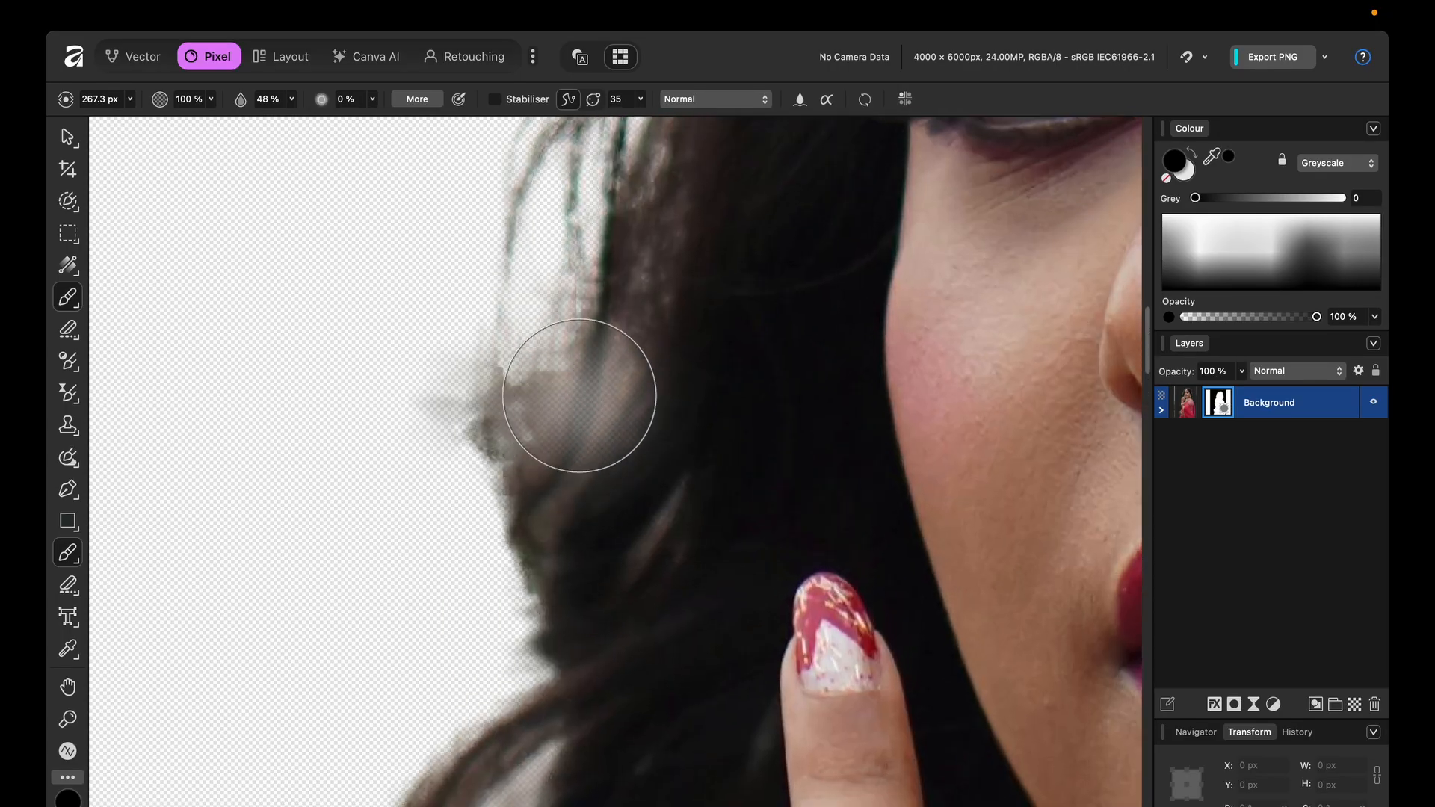
{"action": "key", "text": "bracketleft"}
{"action": "key", "text": "bracketleft"}
{"action": "key", "text": "bracketleft"}
{"action": "mouse_move", "coordinate": [497, 463]}
{"action": "left_mouse_down"}
{"action": "mouse_move", "coordinate": [462, 435]}
{"action": "mouse_move", "coordinate": [419, 474]}
{"action": "left_mouse_up"}
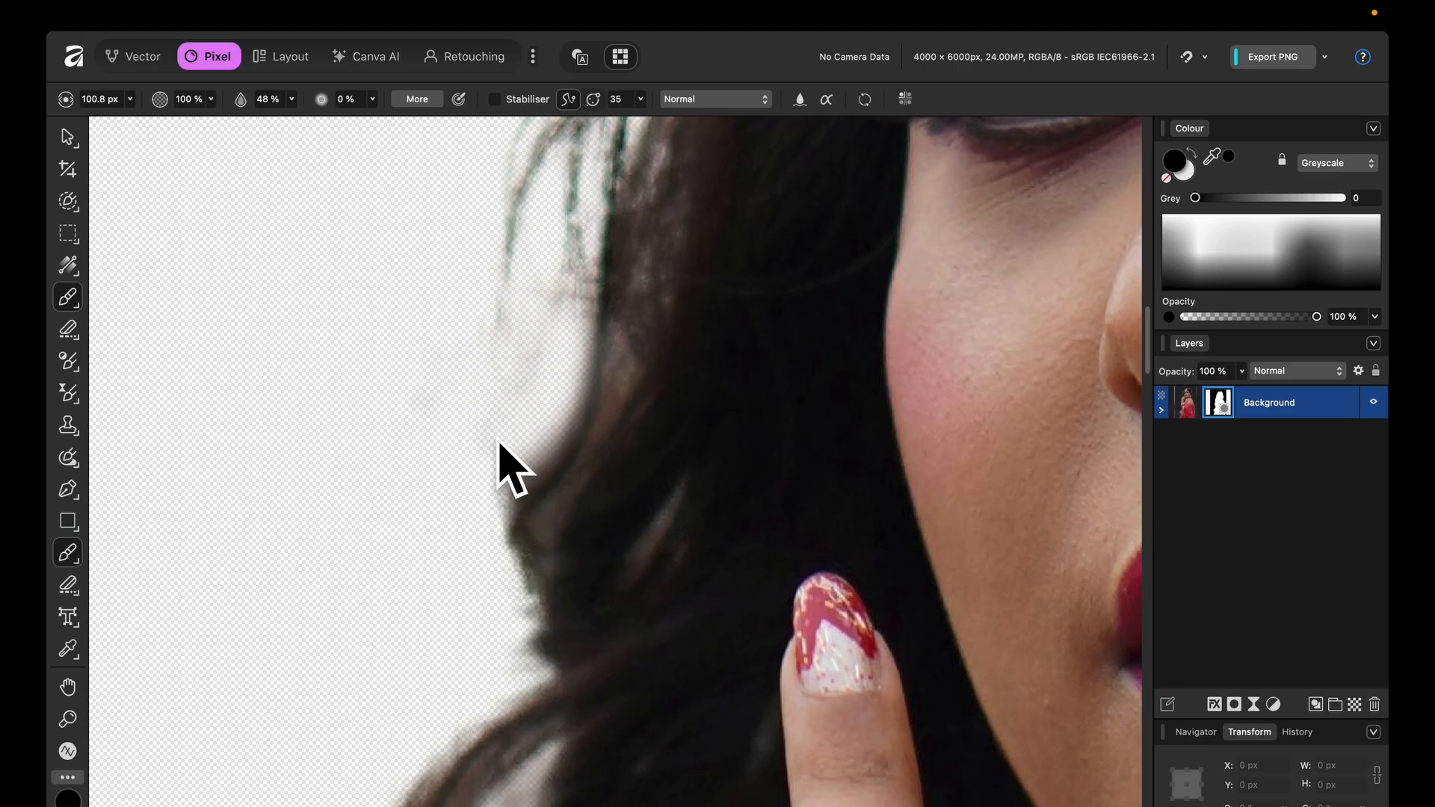
Mask out the background showing through the hair beside the forehead and eye with black at 100.8 px.
{"action": "scroll", "coordinate": [545, 471], "scroll_direction": "up", "scroll_amount": 3}
{"action": "scroll", "coordinate": [598, 411], "scroll_direction": "up", "scroll_amount": 3}
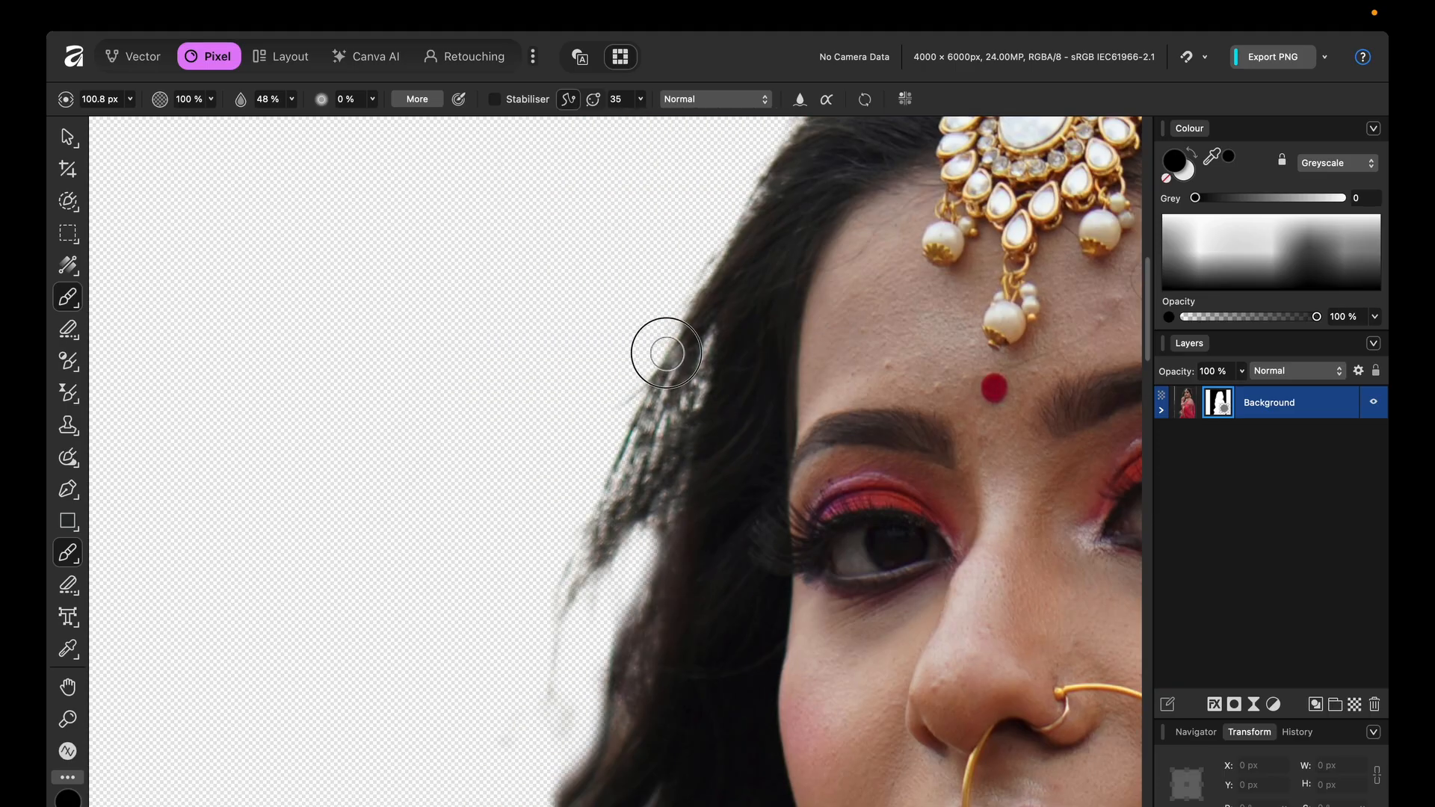
{"action": "left_click_drag", "start_coordinate": [660, 349], "coordinate": [683, 427]}
{"action": "scroll", "coordinate": [791, 394], "scroll_direction": "up", "scroll_amount": 3}
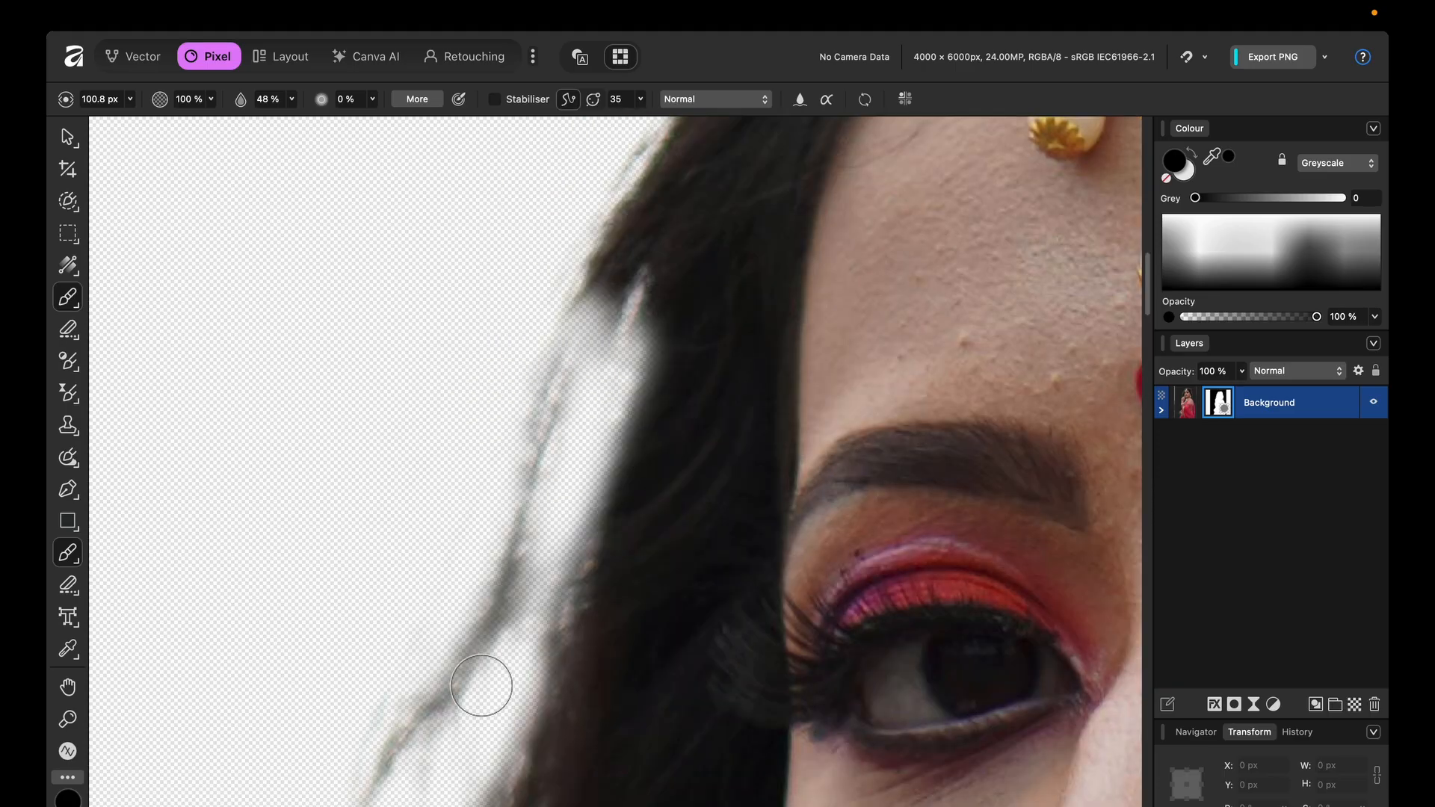
{"action": "scroll", "coordinate": [591, 393], "scroll_direction": "down", "scroll_amount": 5}
{"action": "scroll", "coordinate": [550, 377], "scroll_direction": "up", "scroll_amount": 6}
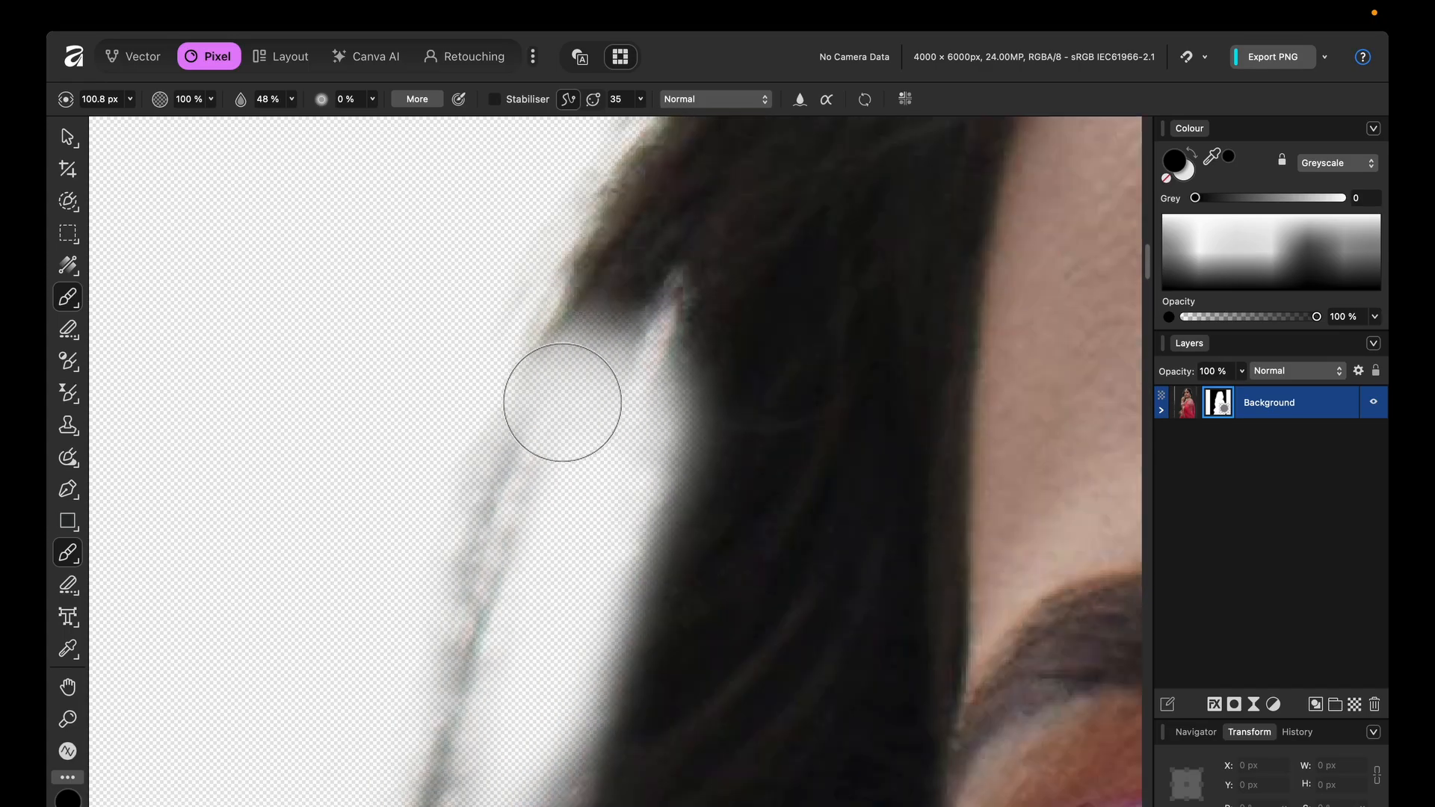
Restore the over-erased outer hair strands beside the forehead by painting the mask with 92 grey at 100.8 px.
{"action": "key", "text": "x"}
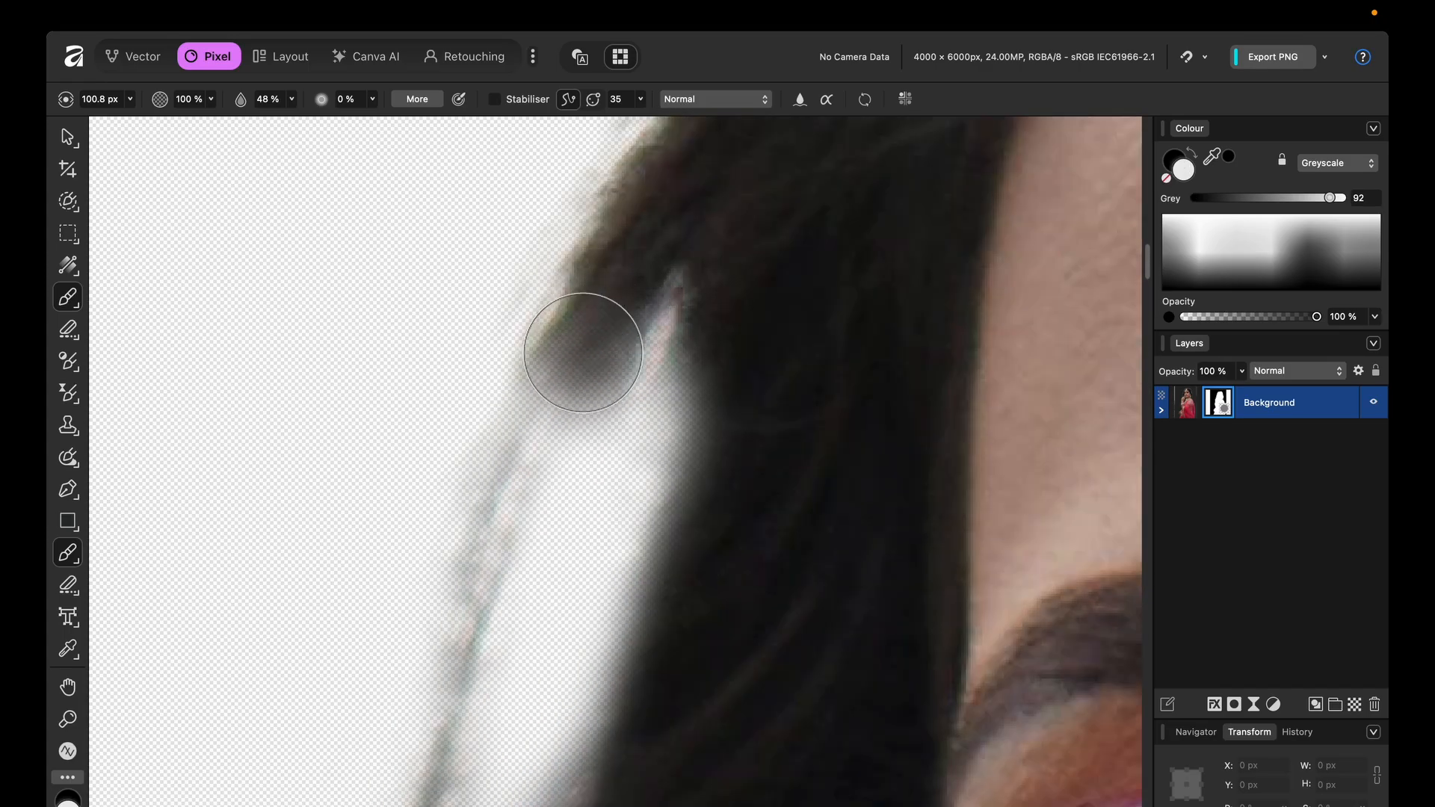
{"action": "mouse_move", "coordinate": [577, 371]}
{"action": "left_mouse_down"}
{"action": "mouse_move", "coordinate": [562, 436]}
{"action": "mouse_move", "coordinate": [557, 422]}
{"action": "mouse_move", "coordinate": [446, 602]}
{"action": "left_mouse_up"}
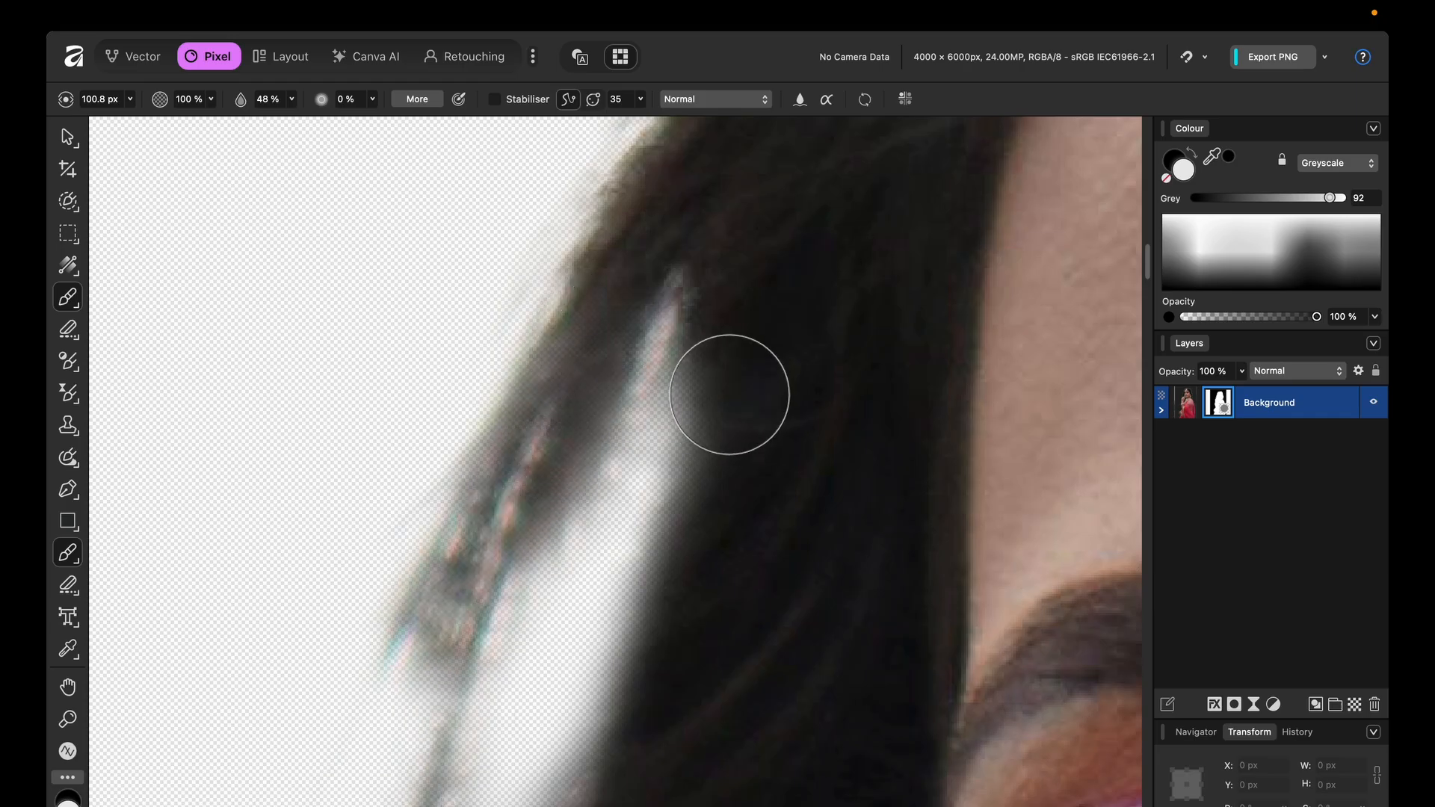
{"action": "scroll", "coordinate": [535, 482], "scroll_direction": "down", "scroll_amount": 4}
{"action": "mouse_move", "coordinate": [518, 503]}
{"action": "left_mouse_down"}
{"action": "mouse_move", "coordinate": [472, 626]}
{"action": "mouse_move", "coordinate": [473, 685]}
{"action": "left_mouse_up"}
{"action": "scroll", "coordinate": [586, 628], "scroll_direction": "down", "scroll_amount": 3}
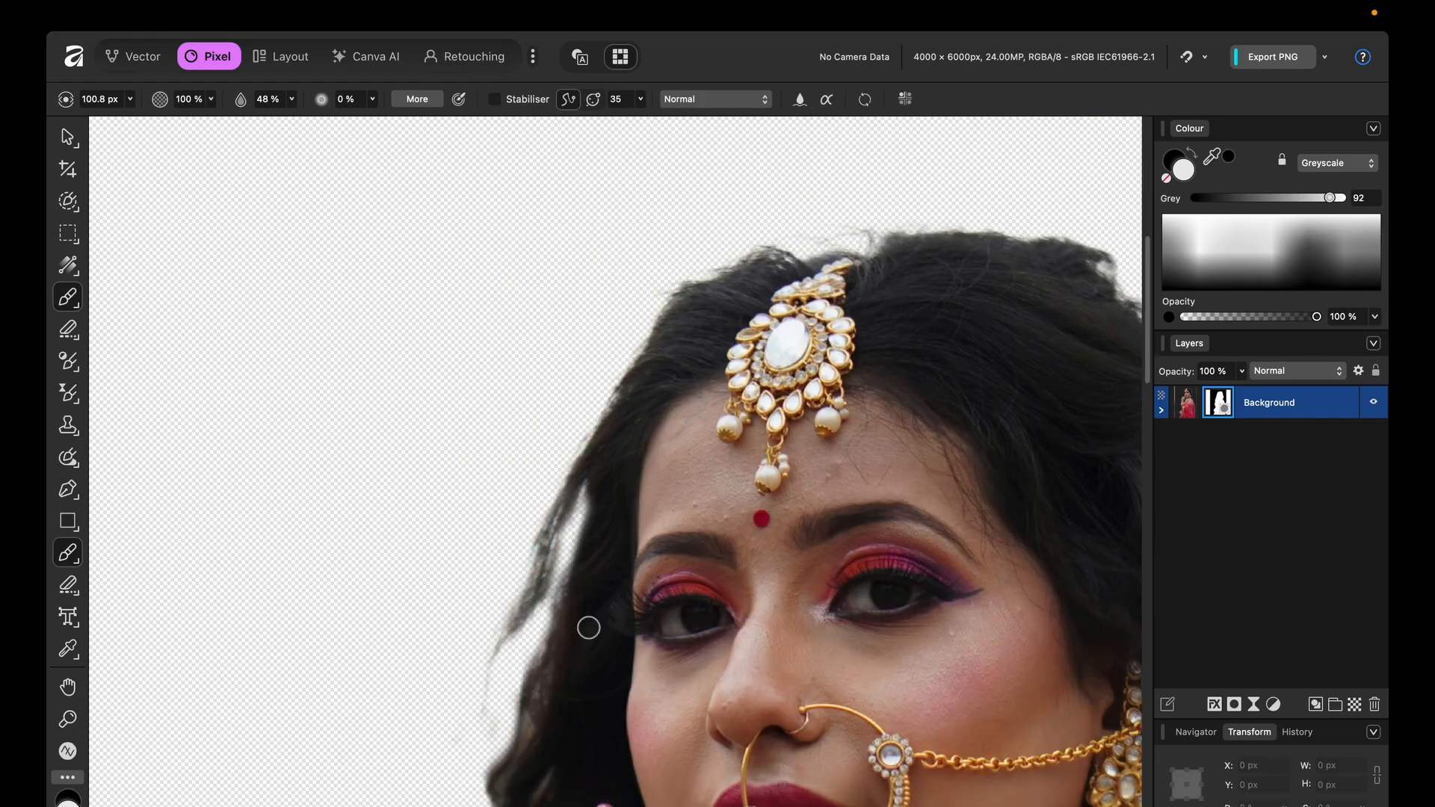
Mask out the pale background between the hair strands behind the large earring and above the necklace with black at 100.8 px.
{"action": "scroll", "coordinate": [727, 554], "scroll_direction": "right", "scroll_amount": 6}
{"action": "scroll", "coordinate": [727, 554], "scroll_direction": "up", "scroll_amount": 2}
{"action": "scroll", "coordinate": [785, 464], "scroll_direction": "down", "scroll_amount": 6}
{"action": "scroll", "coordinate": [778, 458], "scroll_direction": "up", "scroll_amount": 3}
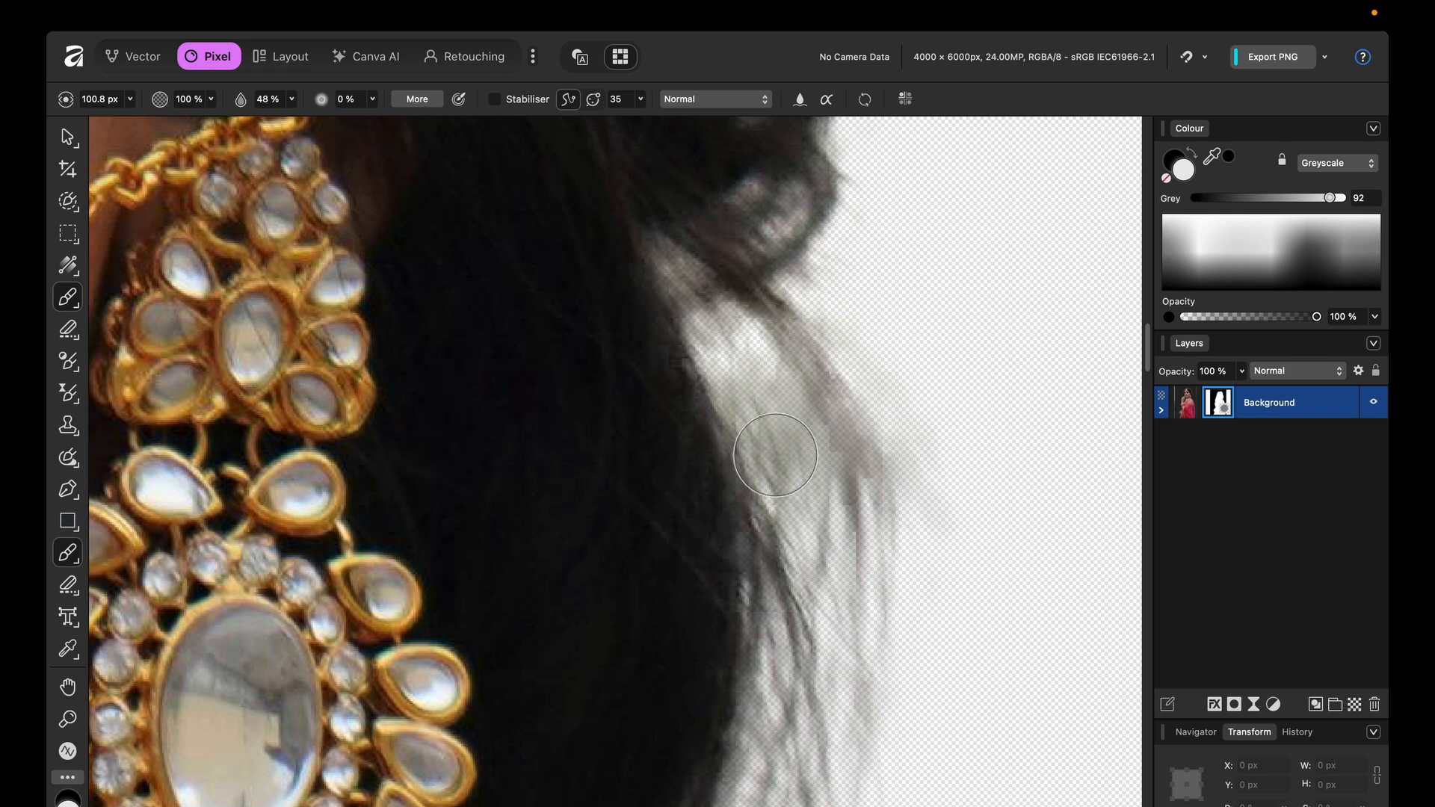
{"action": "key", "text": "x"}
{"action": "mouse_move", "coordinate": [751, 391]}
{"action": "left_mouse_down"}
{"action": "mouse_move", "coordinate": [883, 380]}
{"action": "mouse_move", "coordinate": [867, 471]}
{"action": "left_mouse_up"}
{"action": "scroll", "coordinate": [868, 513], "scroll_direction": "down", "scroll_amount": 8}
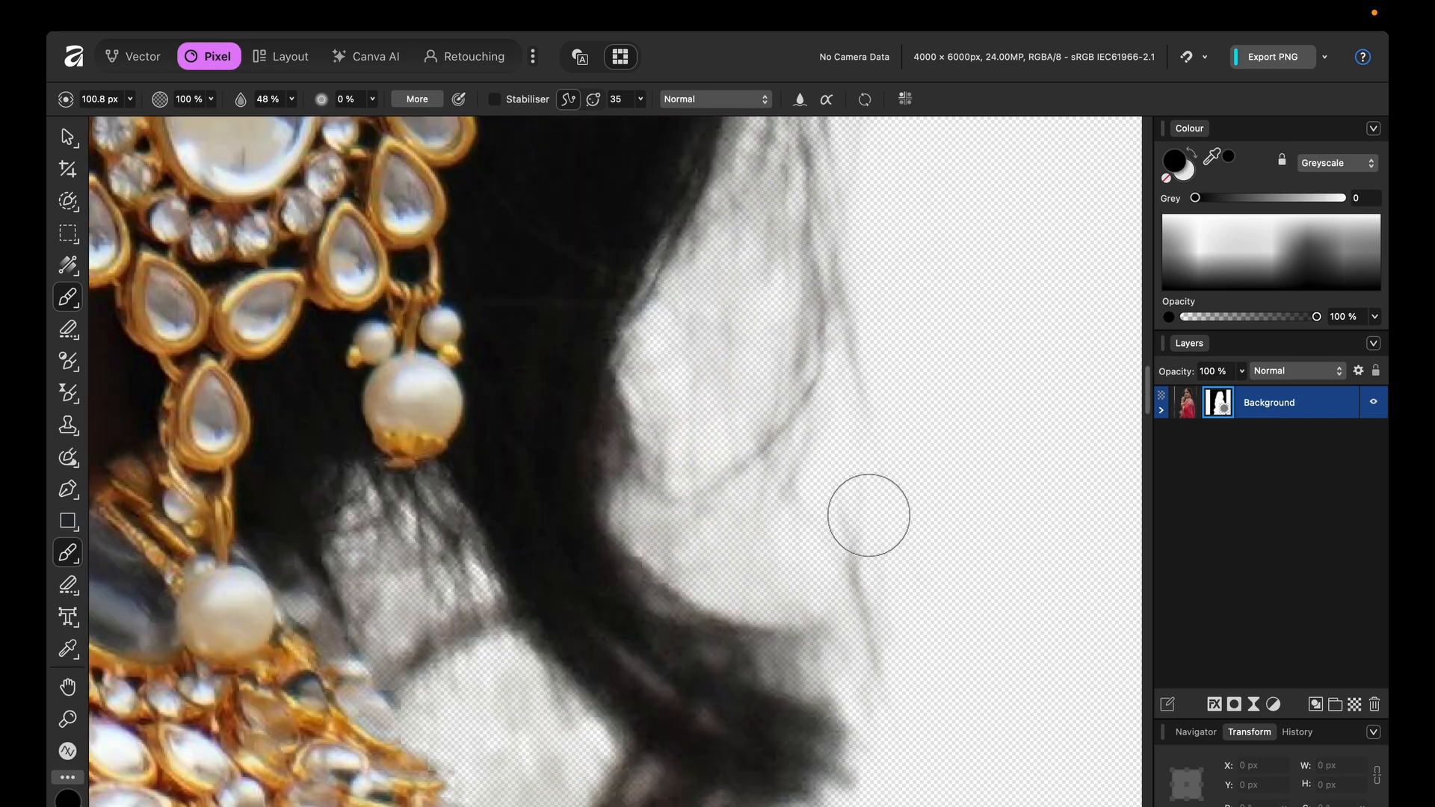
{"action": "left_click_drag", "start_coordinate": [535, 540], "coordinate": [520, 573]}
{"action": "mouse_move", "coordinate": [404, 375]}
{"action": "left_mouse_down"}
{"action": "mouse_move", "coordinate": [420, 381]}
{"action": "mouse_move", "coordinate": [403, 323]}
{"action": "left_mouse_up"}
{"action": "scroll", "coordinate": [663, 539], "scroll_direction": "down", "scroll_amount": 7}
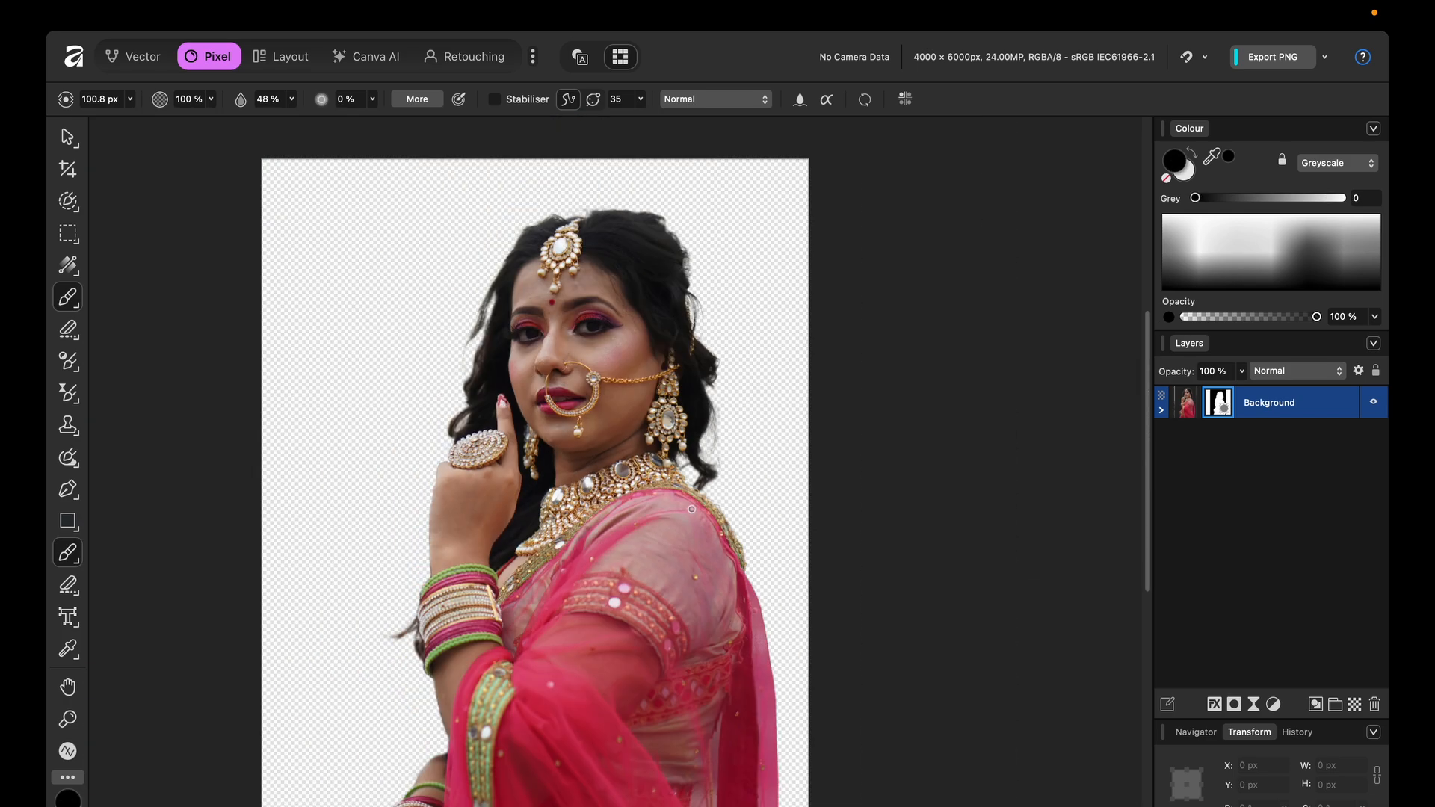
Inspect the cutout's edges around the hair, earring and shoulder.
{"action": "scroll", "coordinate": [920, 362], "scroll_direction": "up", "scroll_amount": 3}
{"action": "scroll", "coordinate": [919, 362], "scroll_direction": "down", "scroll_amount": 8}
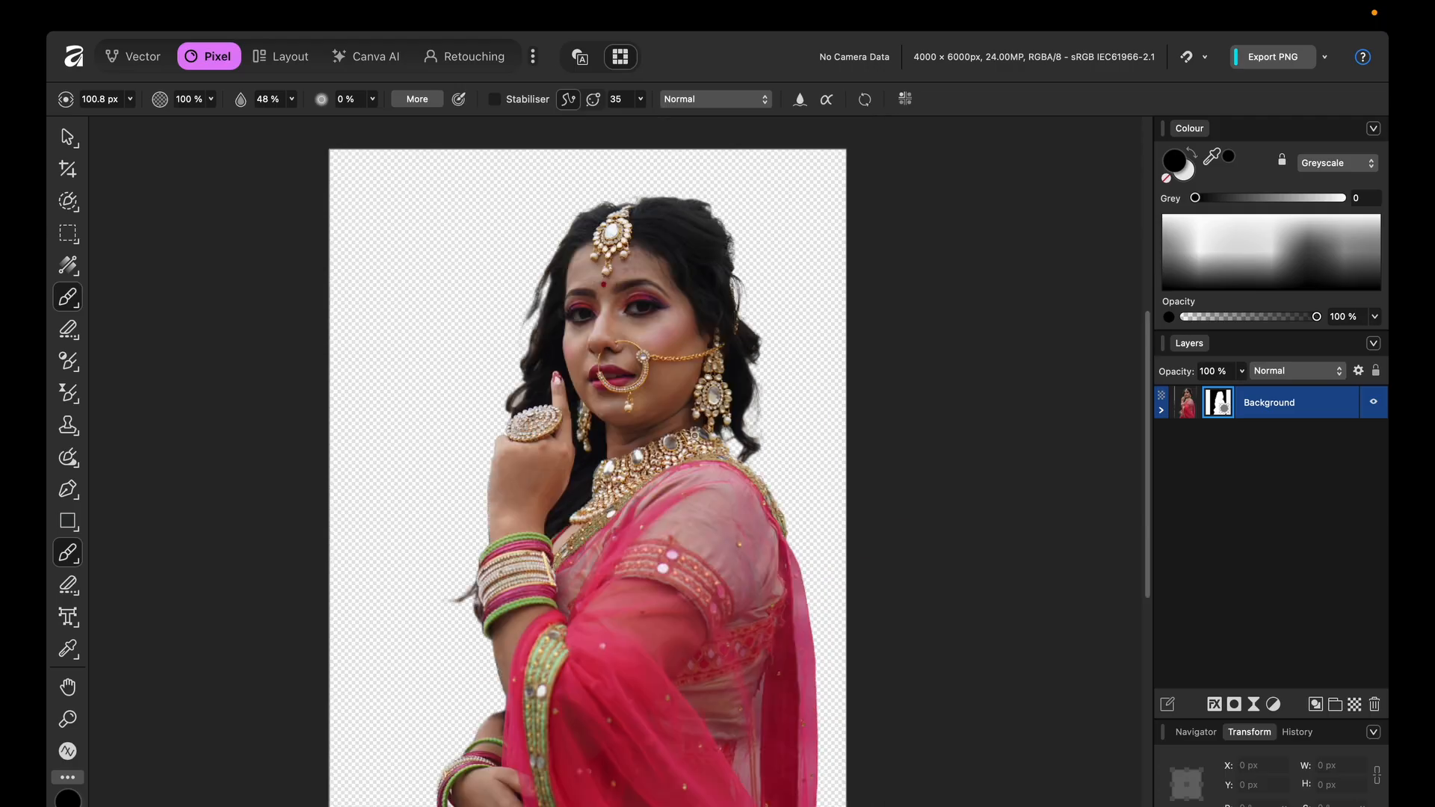
{"action": "scroll", "coordinate": [625, 405], "scroll_direction": "up", "scroll_amount": 2}
{"action": "scroll", "coordinate": [624, 404], "scroll_direction": "up", "scroll_amount": 2}
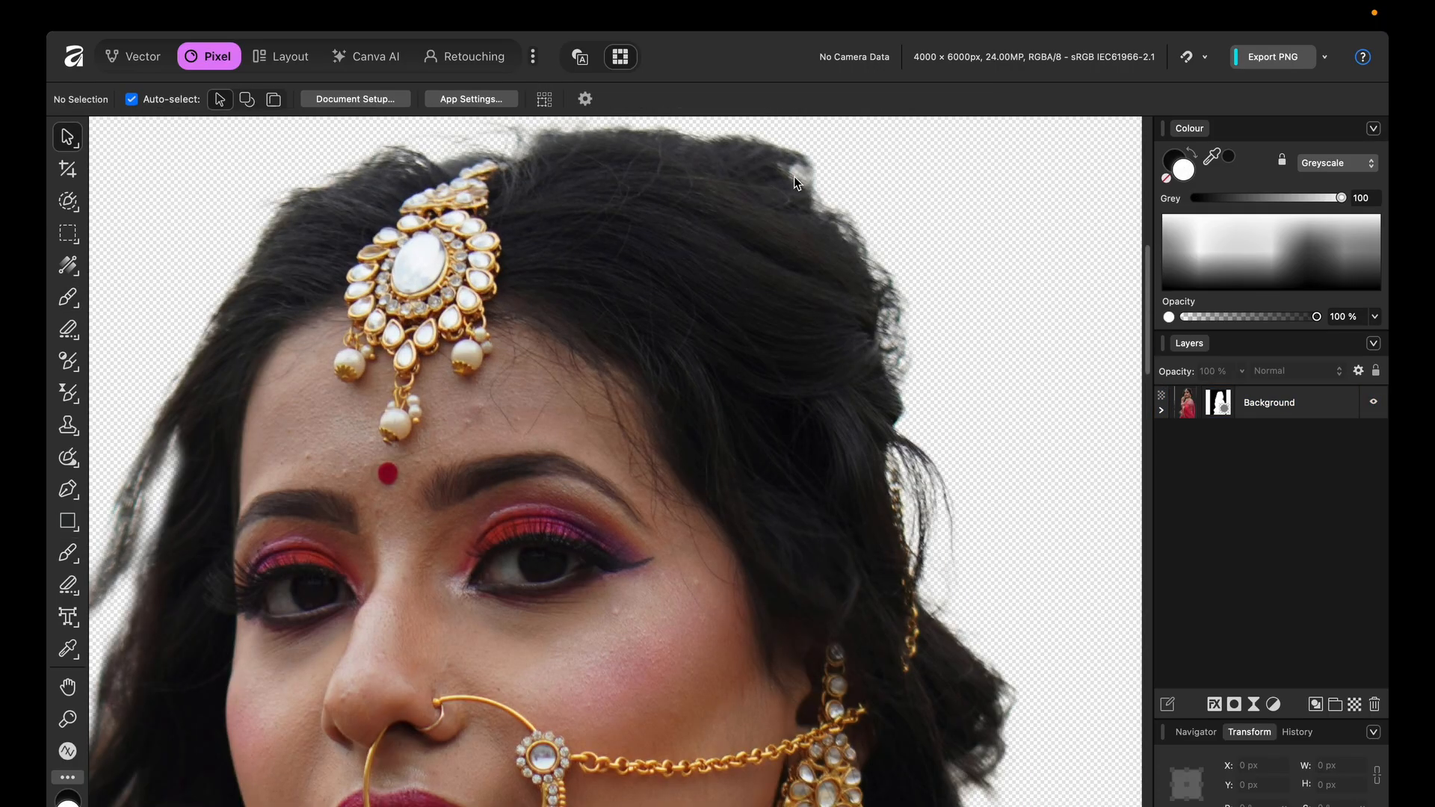
{"action": "scroll", "coordinate": [900, 404], "scroll_direction": "down", "scroll_amount": 10}
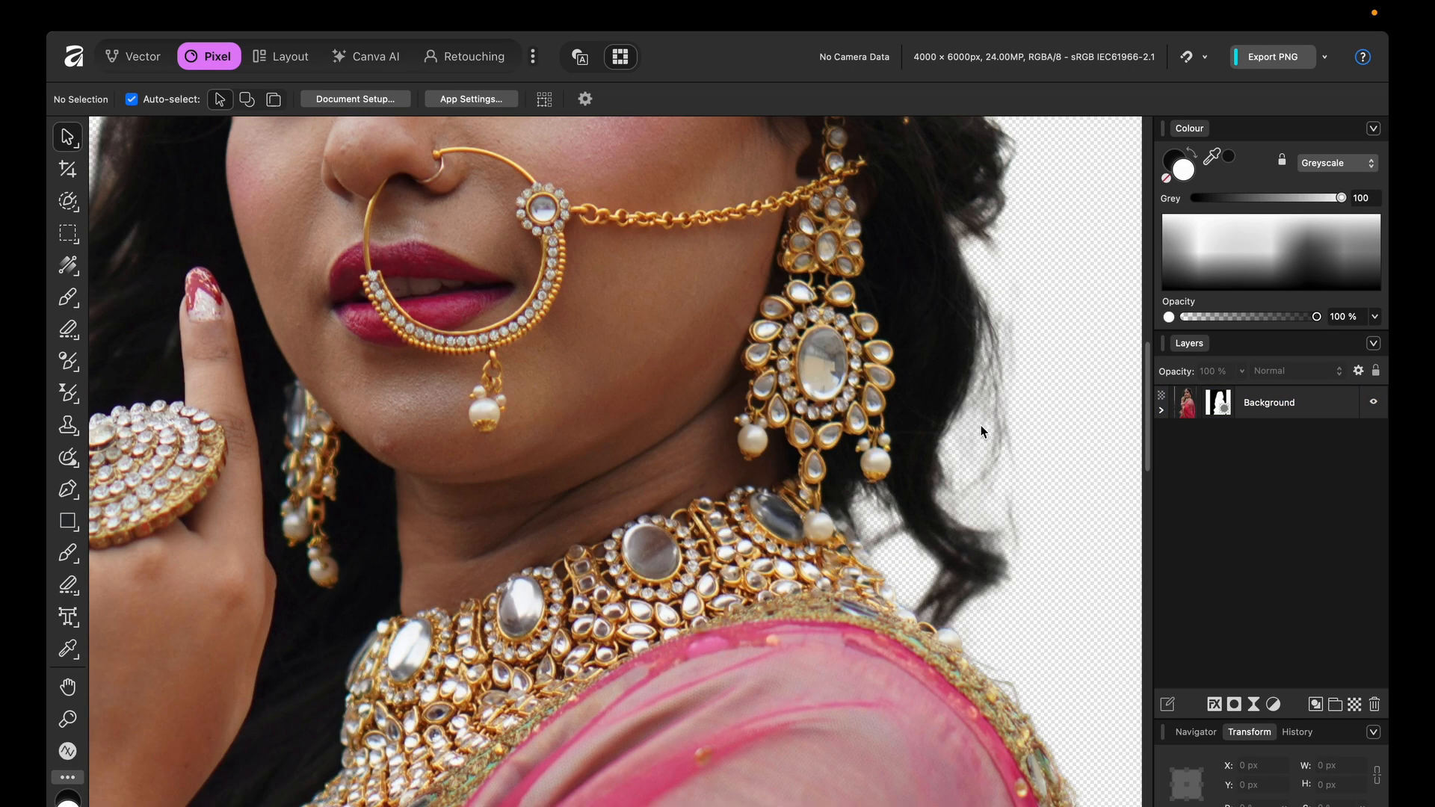
Set up the Paint Brush with a dark hair colour (12 grey) sampled from the hair beside the large earring.
{"action": "scroll", "coordinate": [981, 432], "scroll_direction": "down", "scroll_amount": 5}
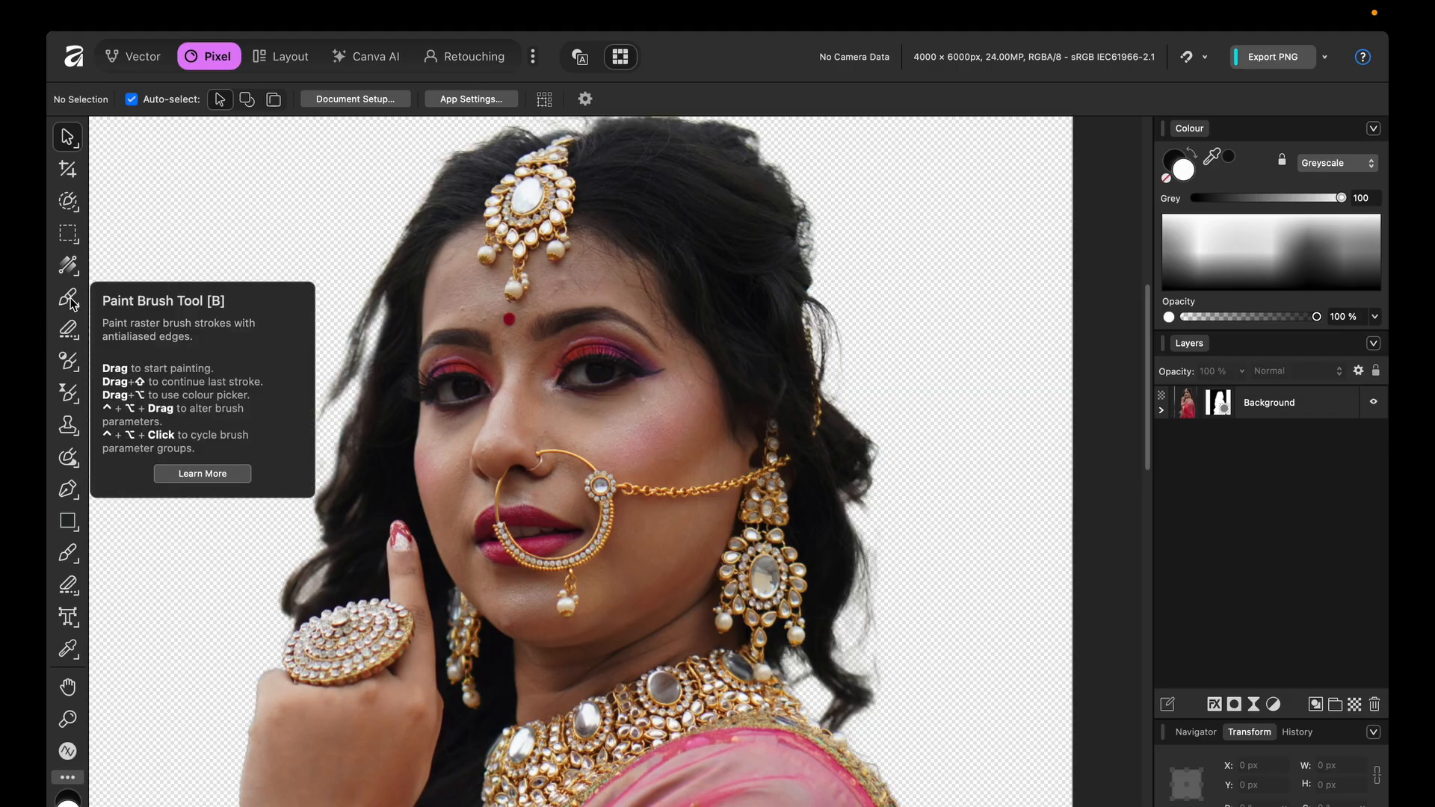
{"action": "left_click", "coordinate": [72, 301]}
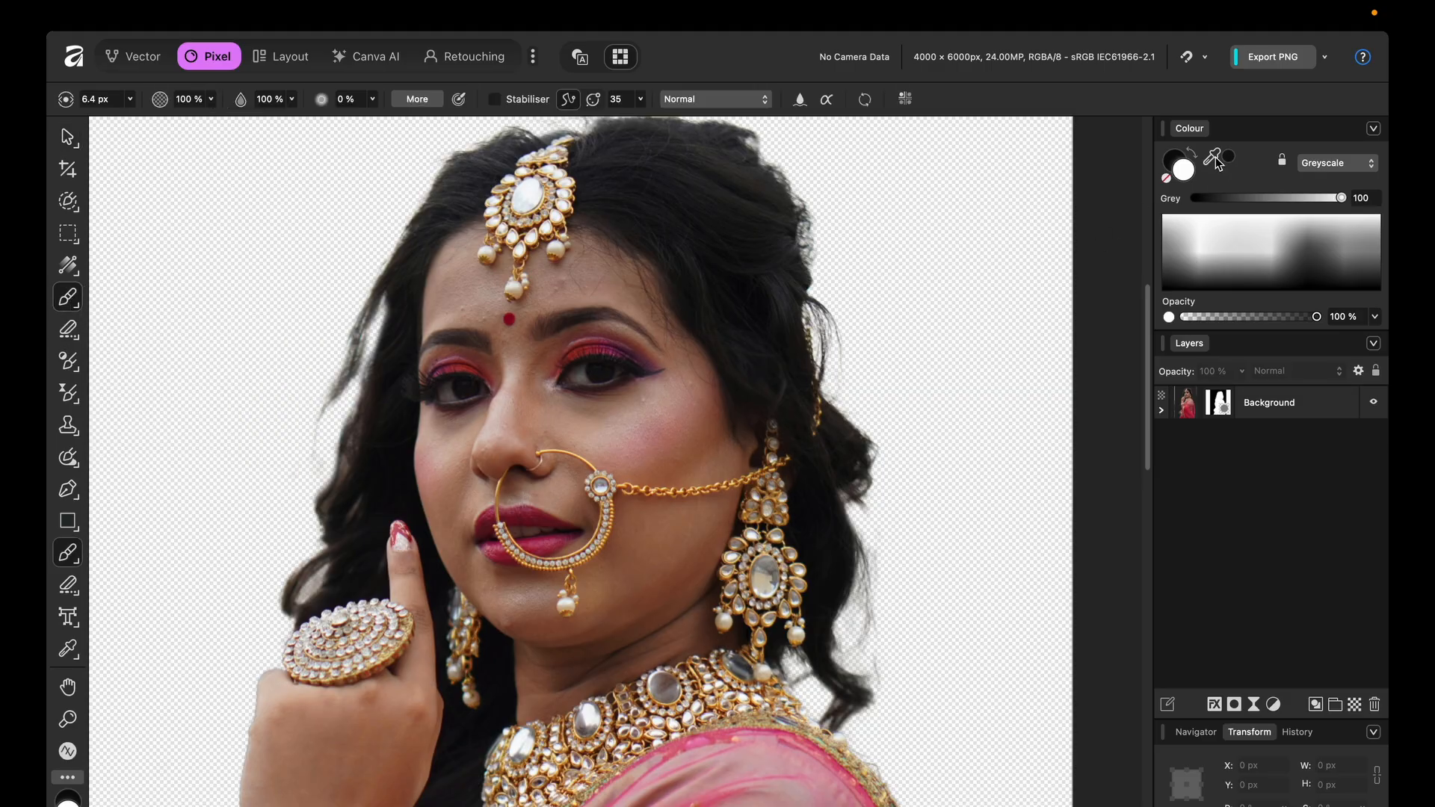
{"action": "left_click_drag", "start_coordinate": [1218, 165], "coordinate": [824, 289]}
{"action": "scroll", "coordinate": [805, 387], "scroll_direction": "up", "scroll_amount": 3}
{"action": "scroll", "coordinate": [838, 413], "scroll_direction": "up", "scroll_amount": 2}
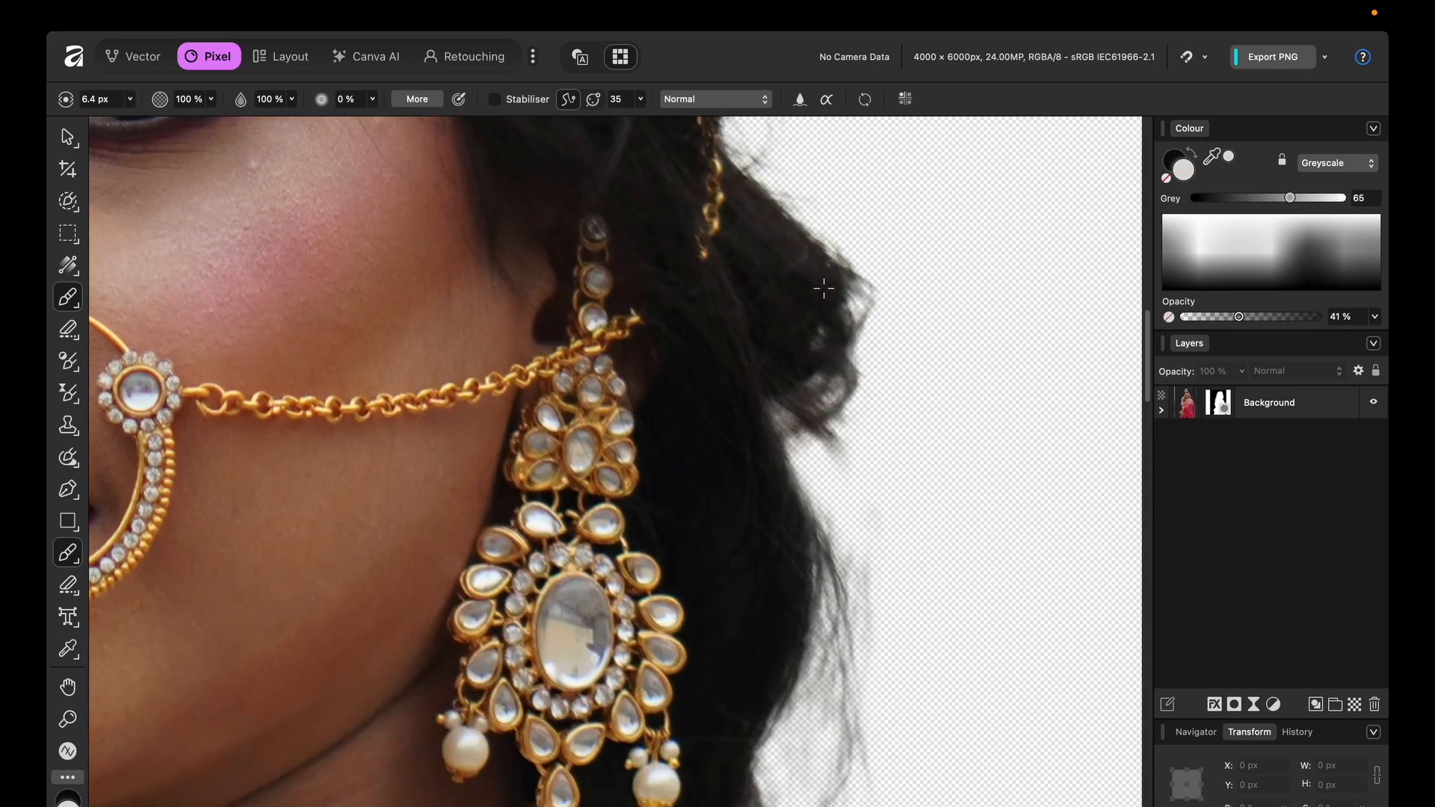
{"action": "left_click_drag", "start_coordinate": [1211, 156], "coordinate": [786, 352]}
{"action": "scroll", "coordinate": [807, 343], "scroll_direction": "up", "scroll_amount": 2}
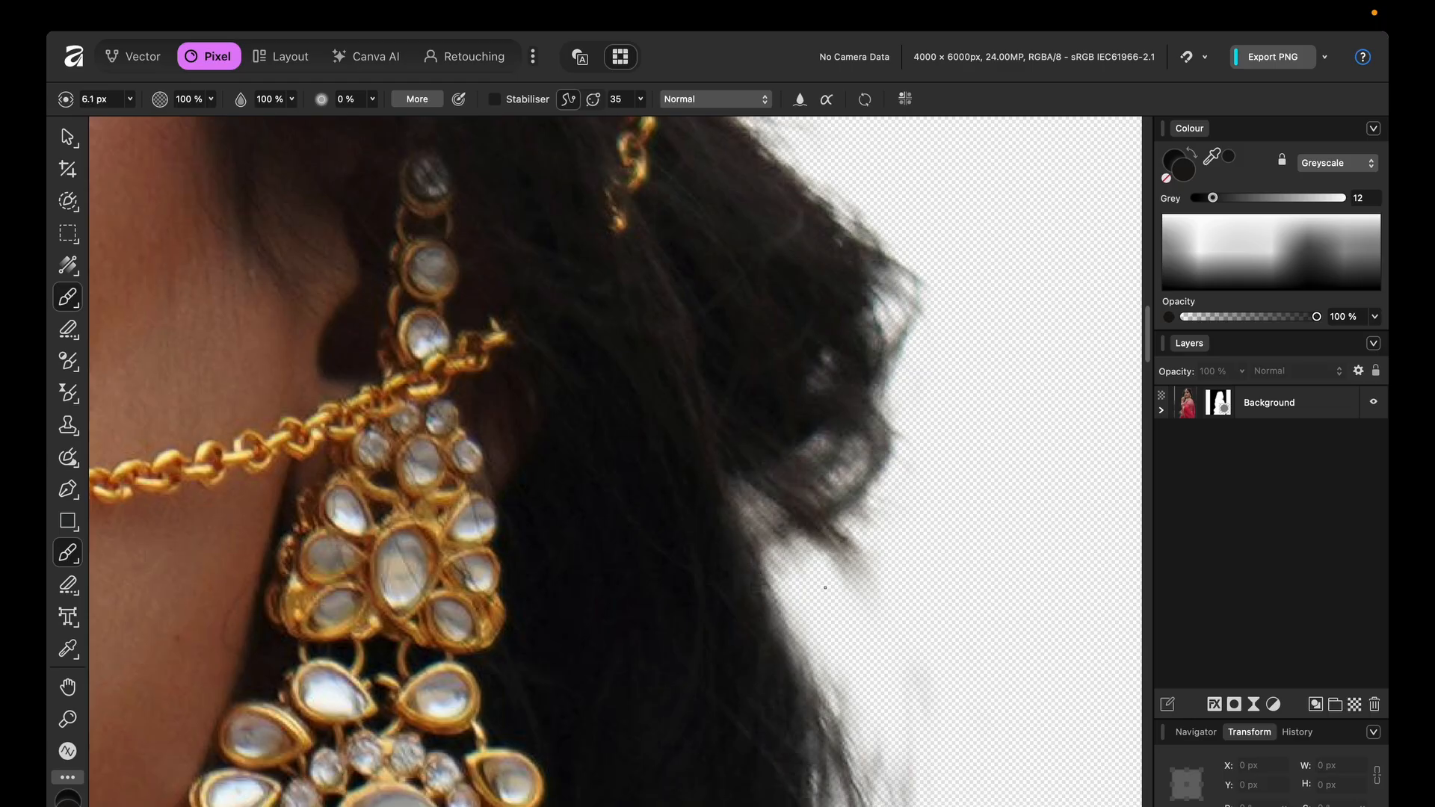
{"action": "scroll", "coordinate": [825, 588], "scroll_direction": "up", "scroll_amount": 4}
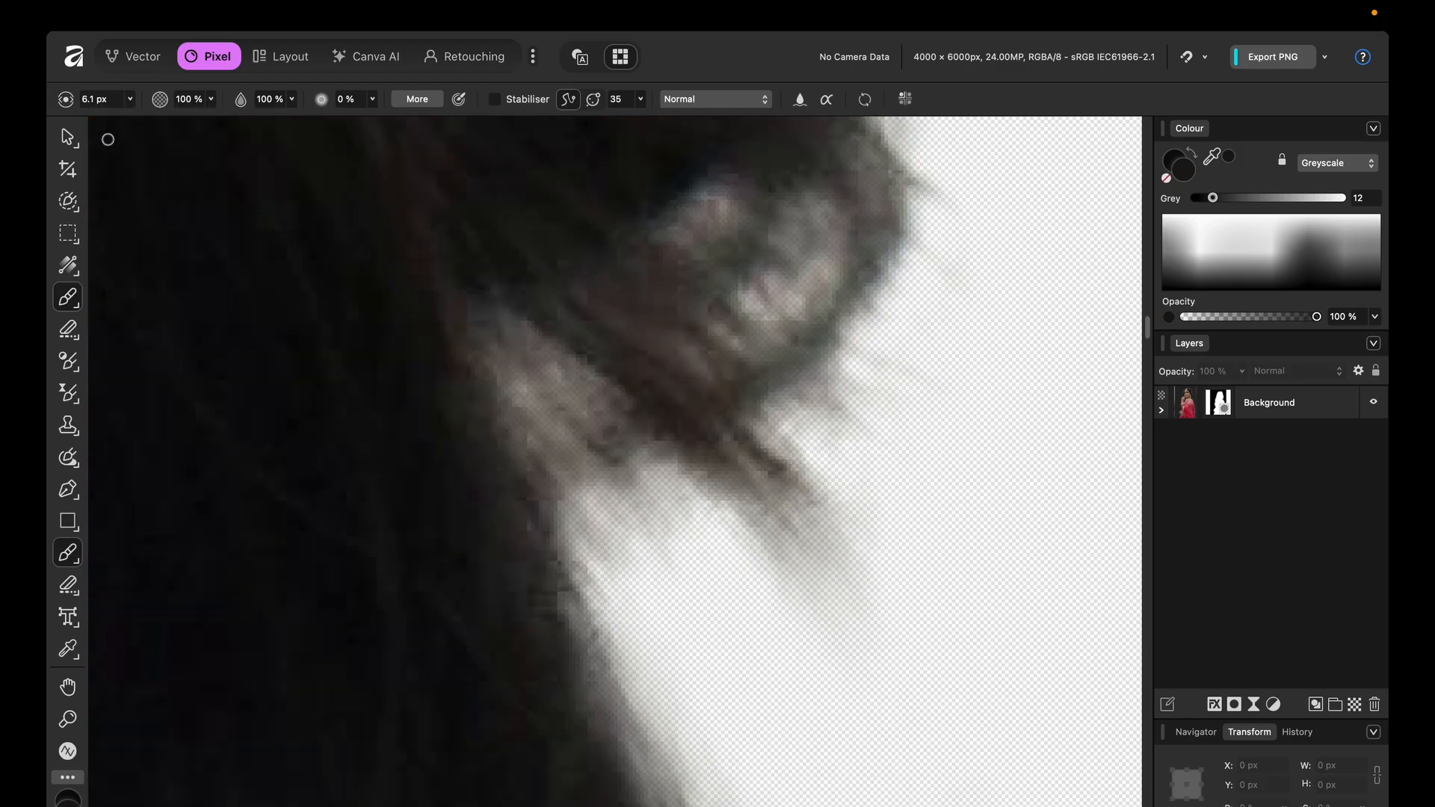
Try a dark stroke below the hair bun, undo it, and lower the brush flow to 16%.
{"action": "left_click_drag", "start_coordinate": [587, 474], "coordinate": [658, 632]}
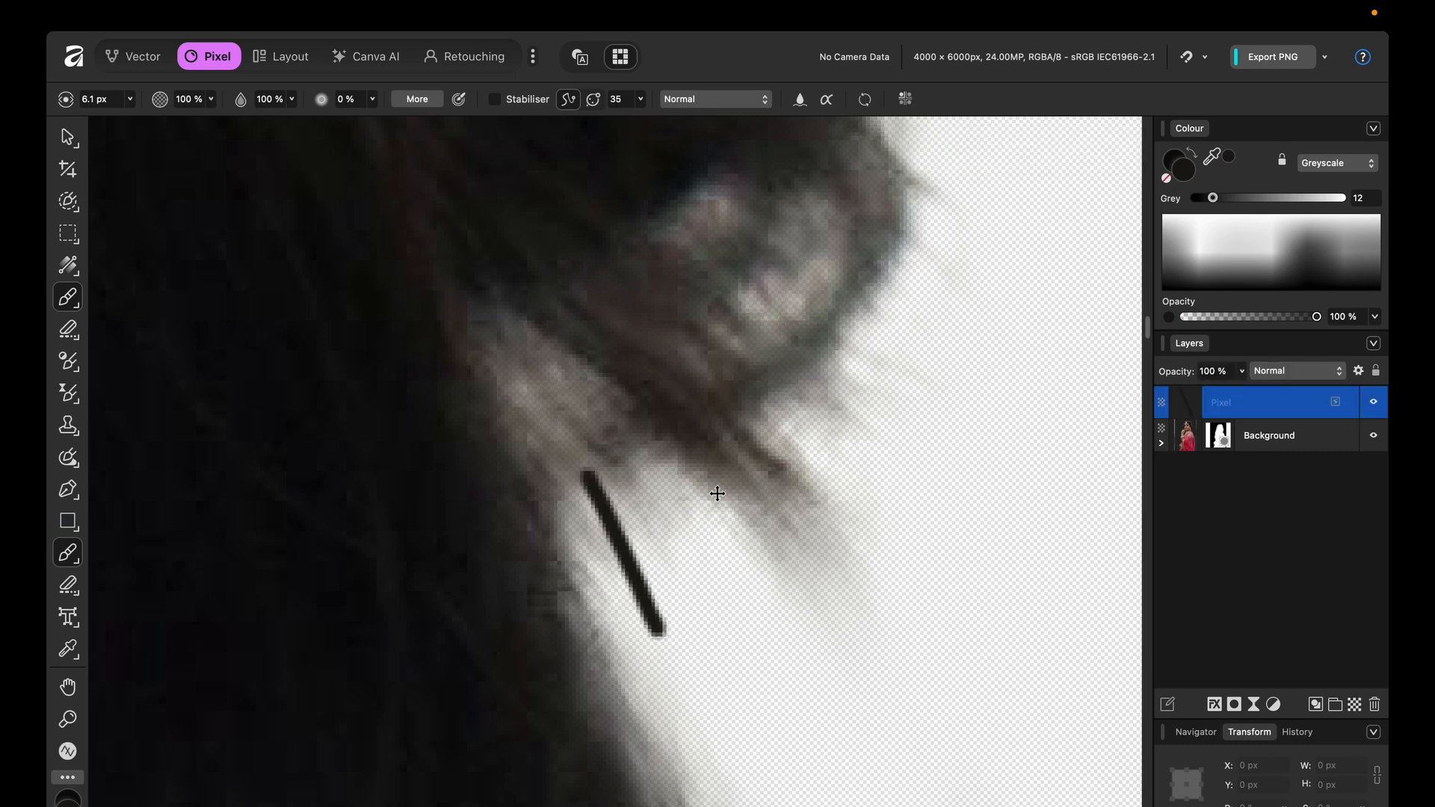
{"action": "key", "text": "ctrl+z"}
{"action": "left_click", "coordinate": [292, 100]}
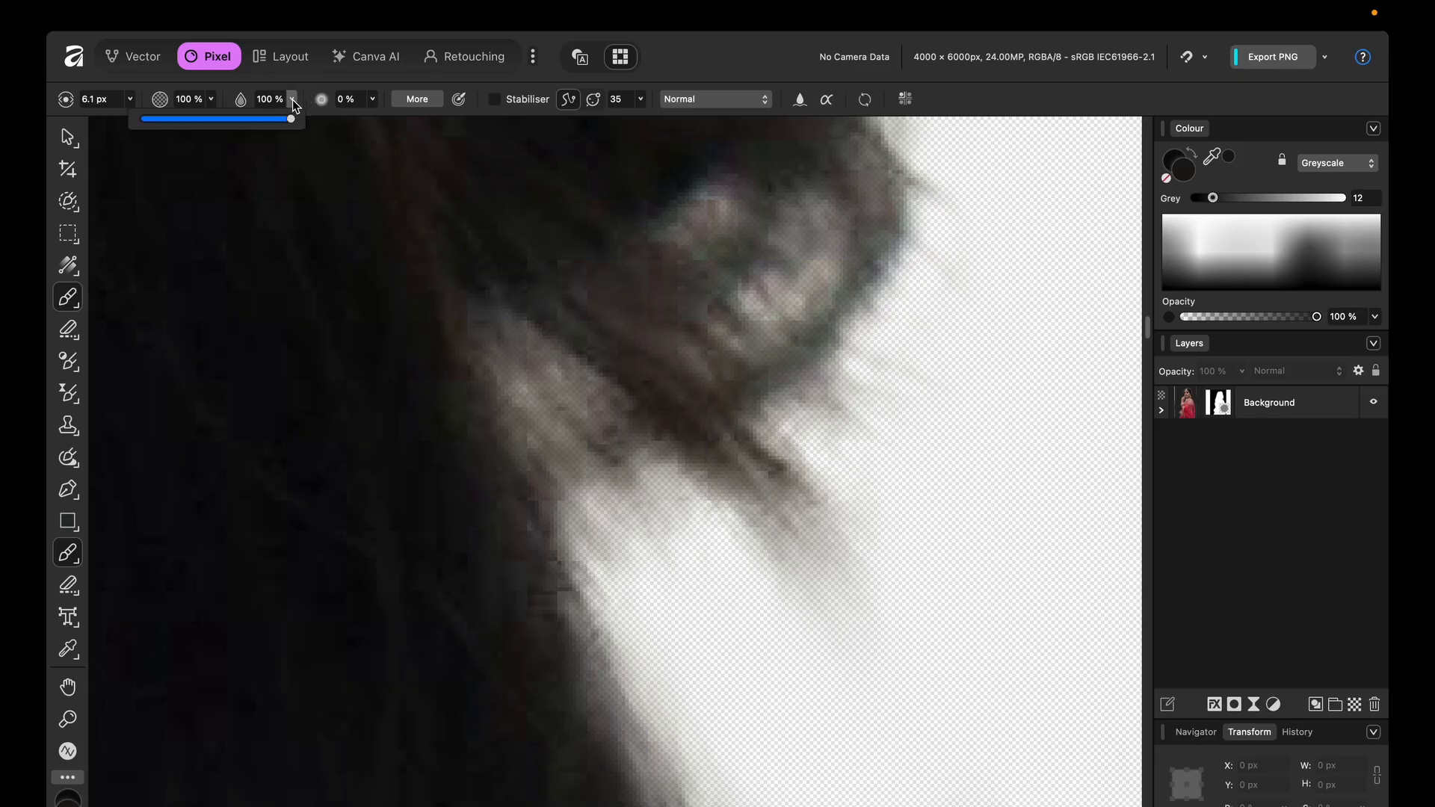
{"action": "left_click_drag", "start_coordinate": [284, 123], "coordinate": [170, 135]}
Try a single hair strand below the bun at 6.1 px and 16% flow, and undo it.
{"action": "left_click_drag", "start_coordinate": [605, 439], "coordinate": [640, 679]}
{"action": "scroll", "coordinate": [644, 426], "scroll_direction": "down", "scroll_amount": 5}
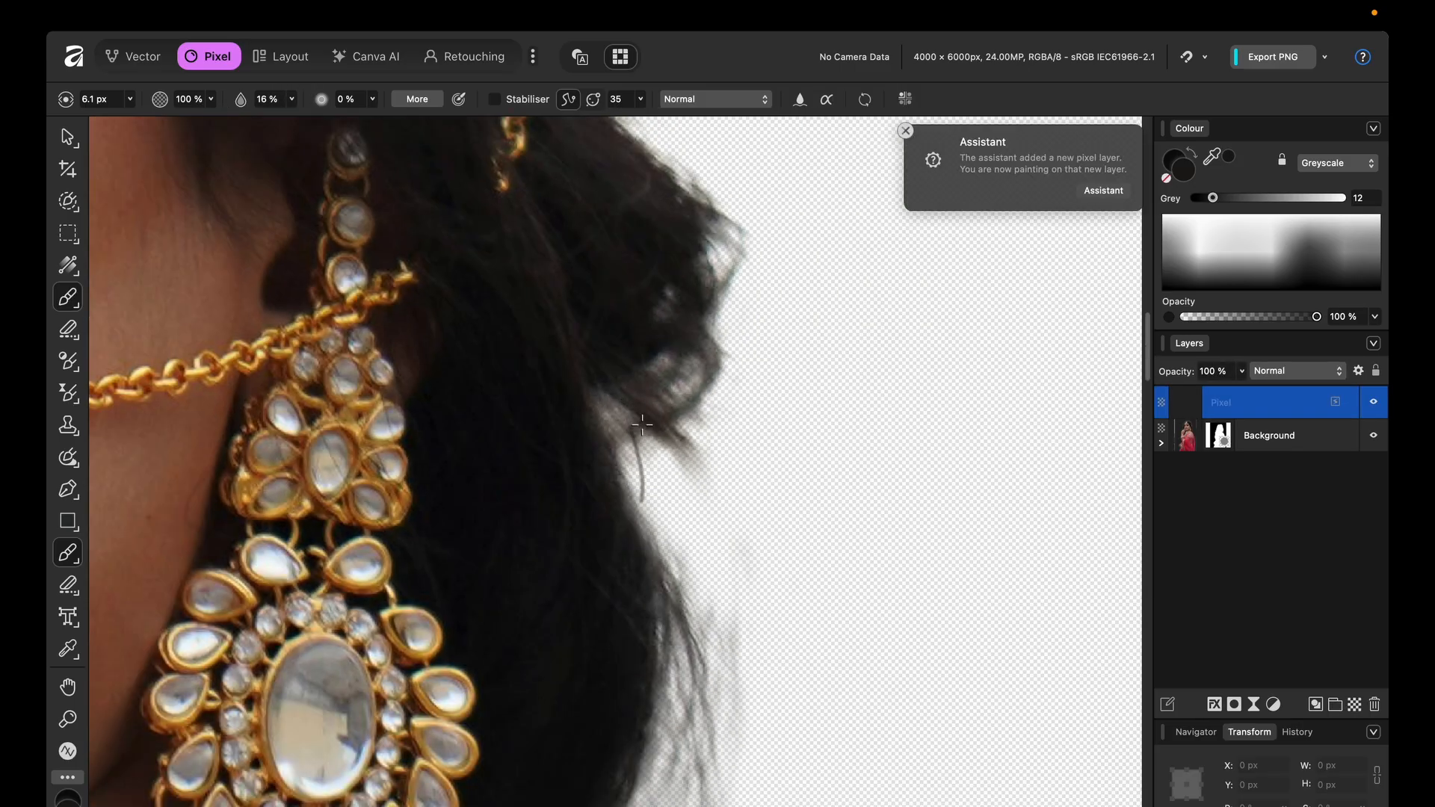
{"action": "scroll", "coordinate": [642, 424], "scroll_direction": "up", "scroll_amount": 5}
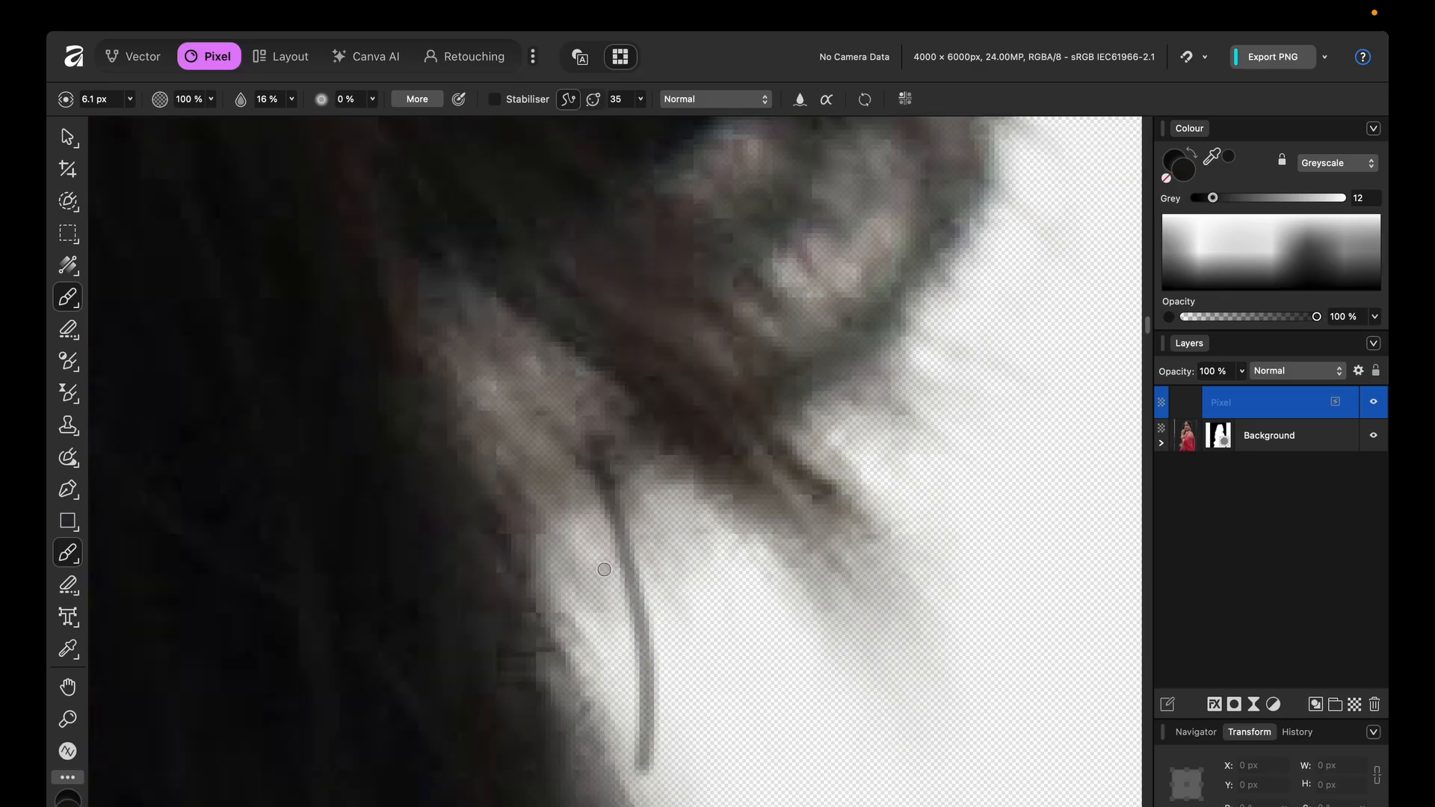
{"action": "key", "text": "super+z"}
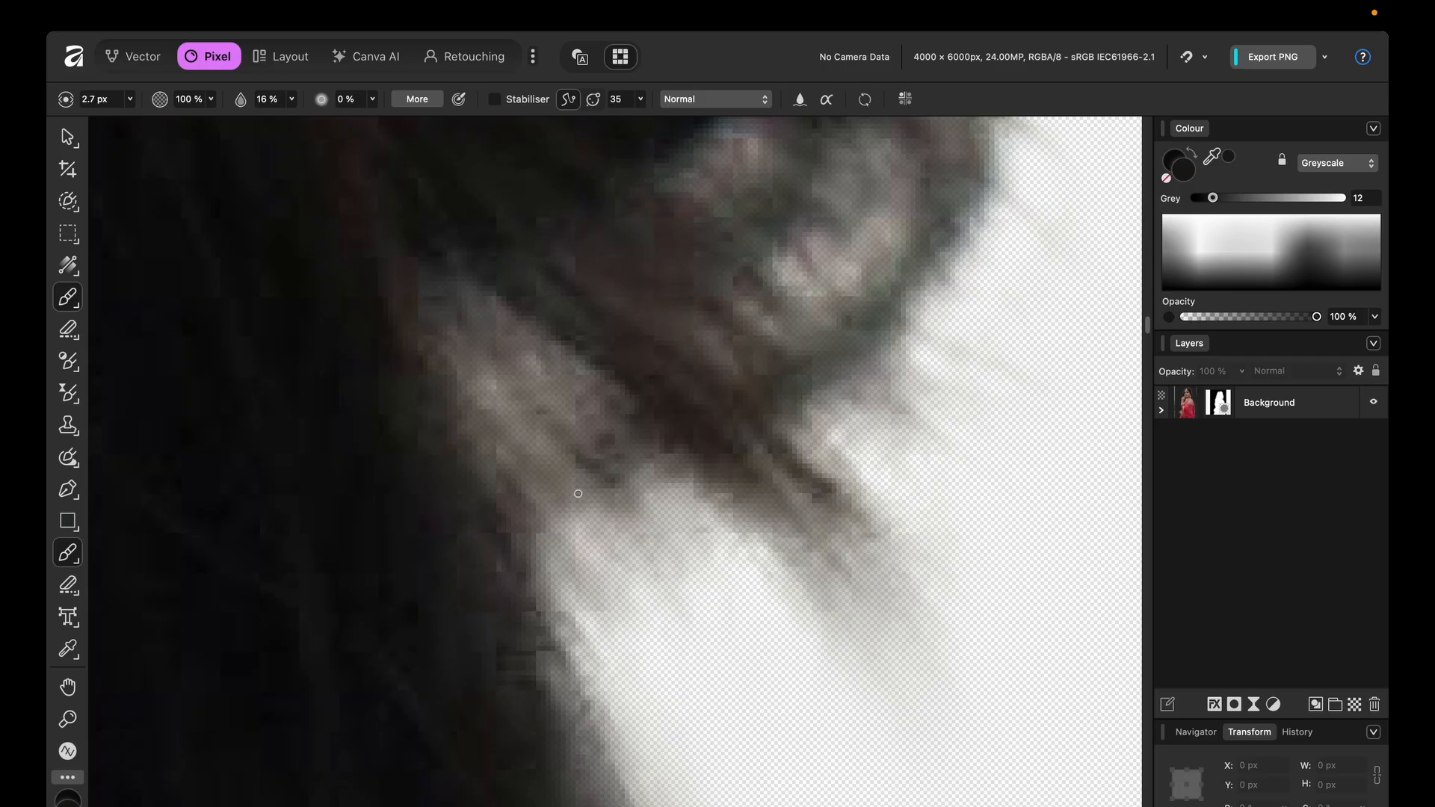
Paint fine loose hair strands hanging below the bun on a new pixel layer at 2.7 px and 16% flow.
{"action": "scroll", "coordinate": [578, 493], "scroll_direction": "down", "scroll_amount": 5}
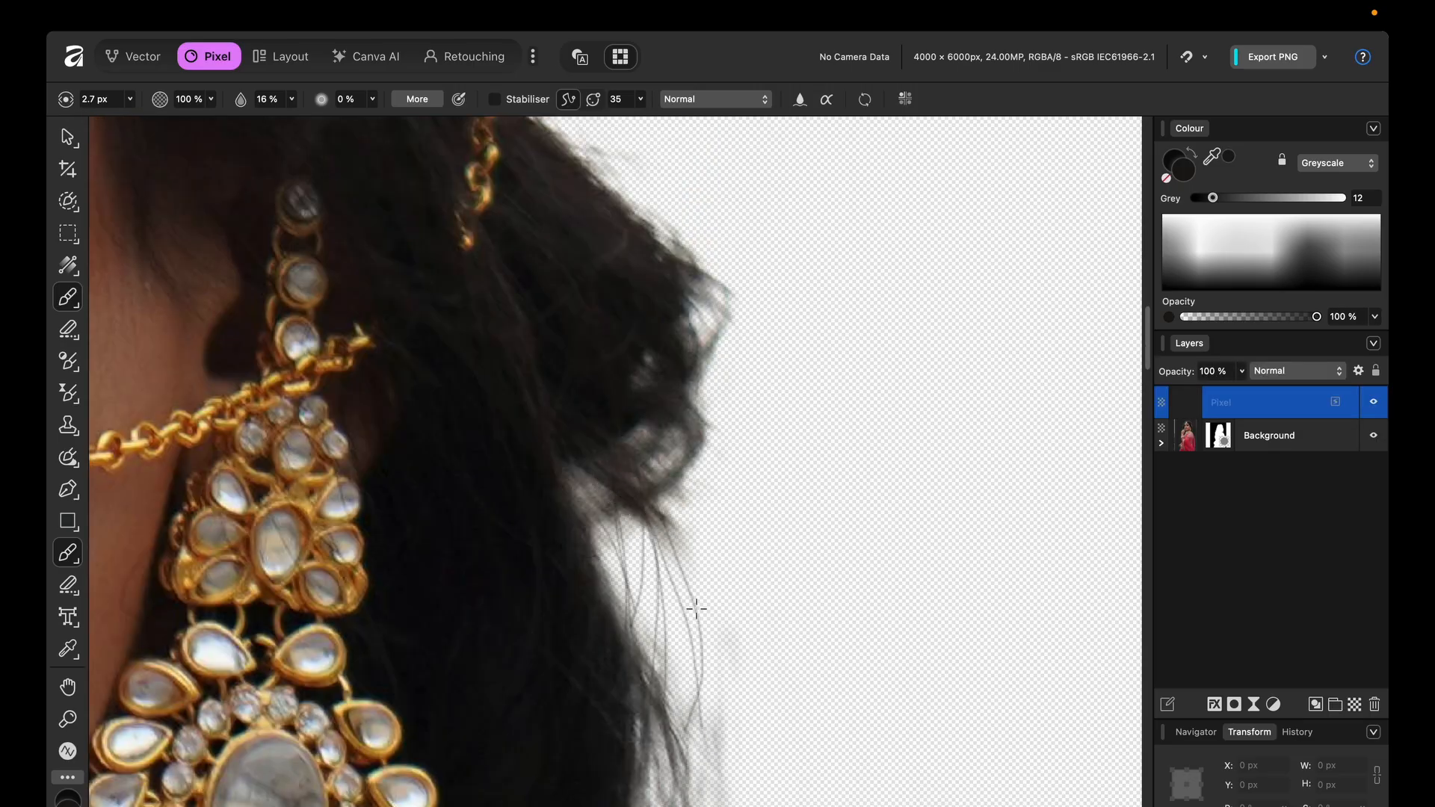
{"action": "scroll", "coordinate": [680, 748], "scroll_direction": "down", "scroll_amount": 2}
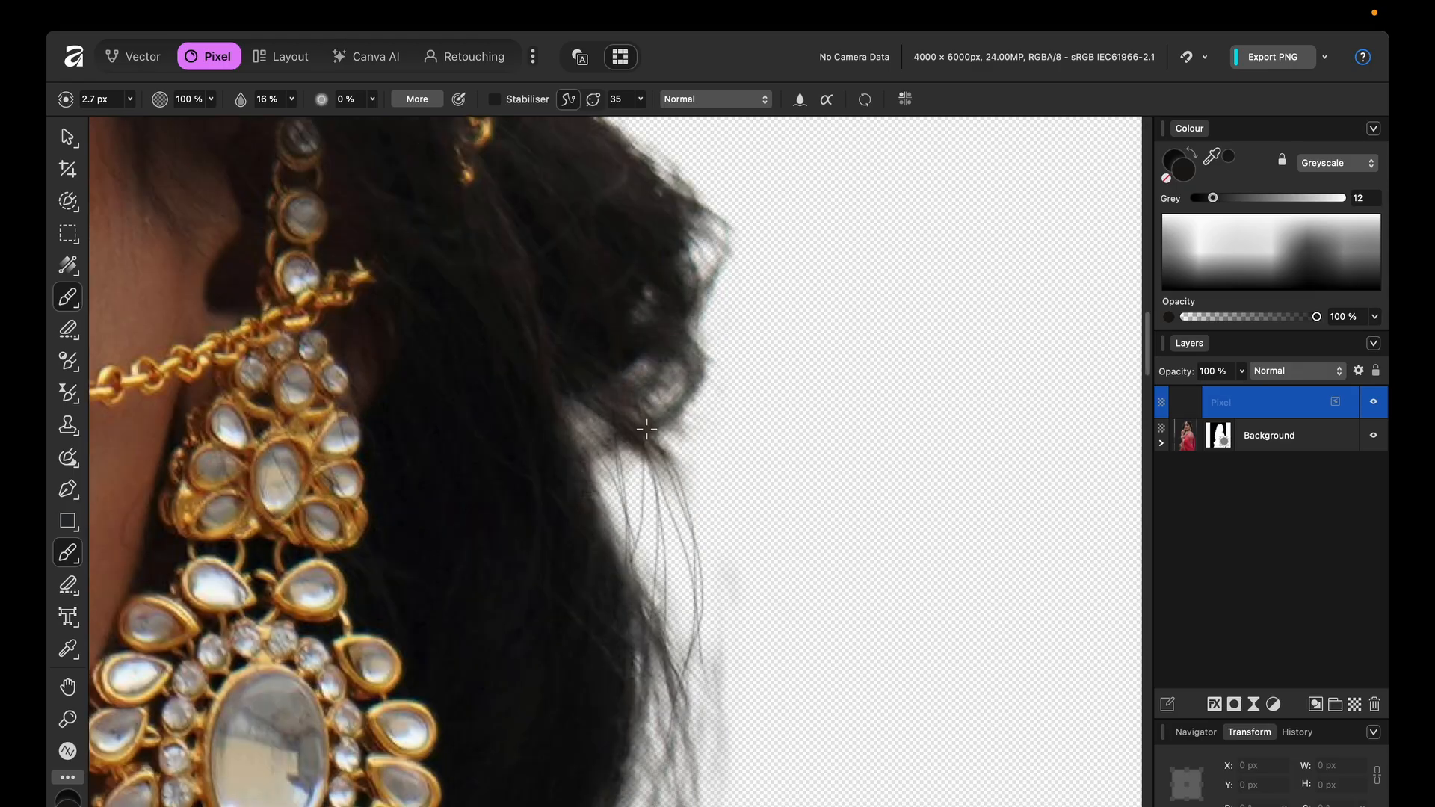
{"action": "left_click_drag", "start_coordinate": [625, 446], "coordinate": [639, 583]}
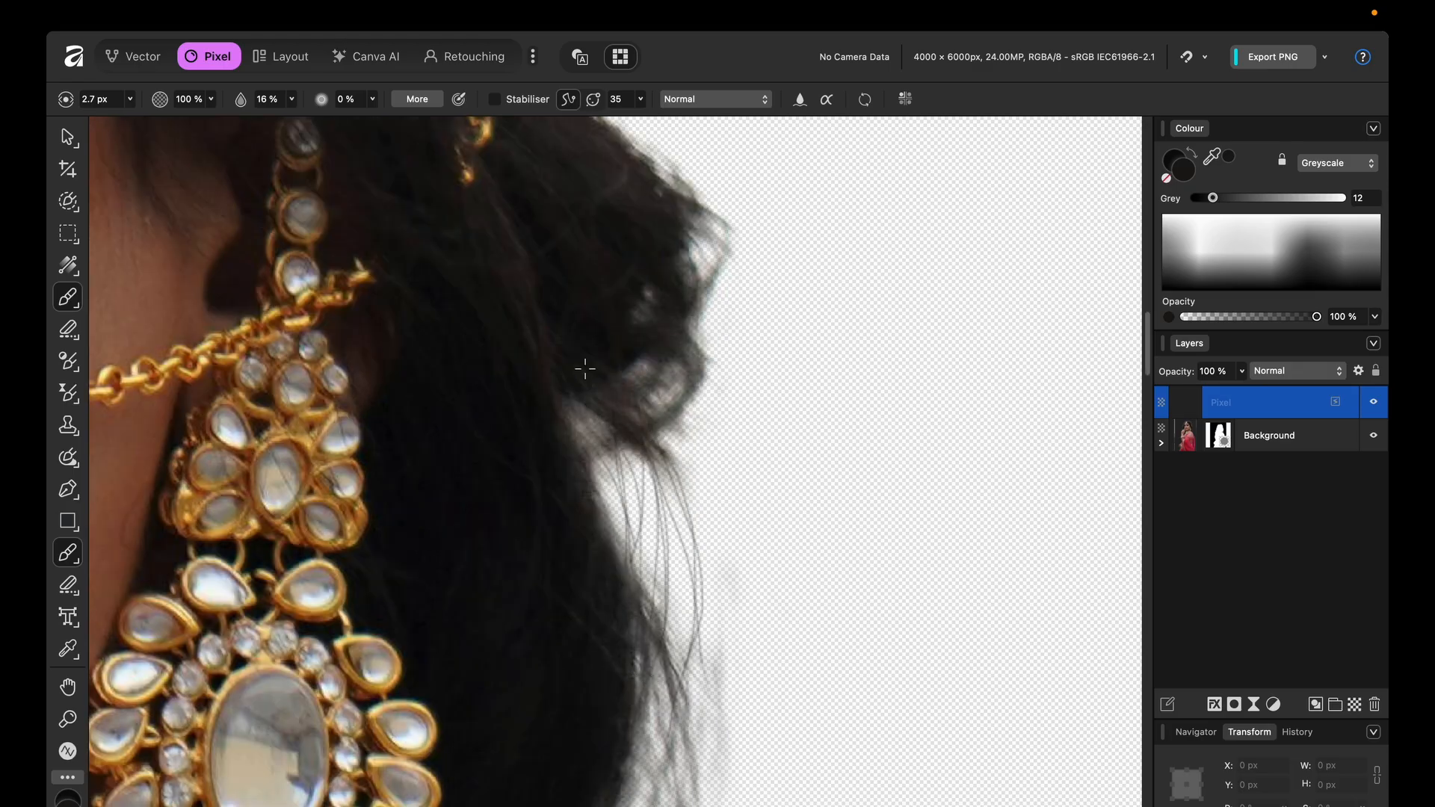
{"action": "left_click_drag", "start_coordinate": [647, 459], "coordinate": [661, 584]}
{"action": "scroll", "coordinate": [581, 413], "scroll_direction": "up", "scroll_amount": 5}
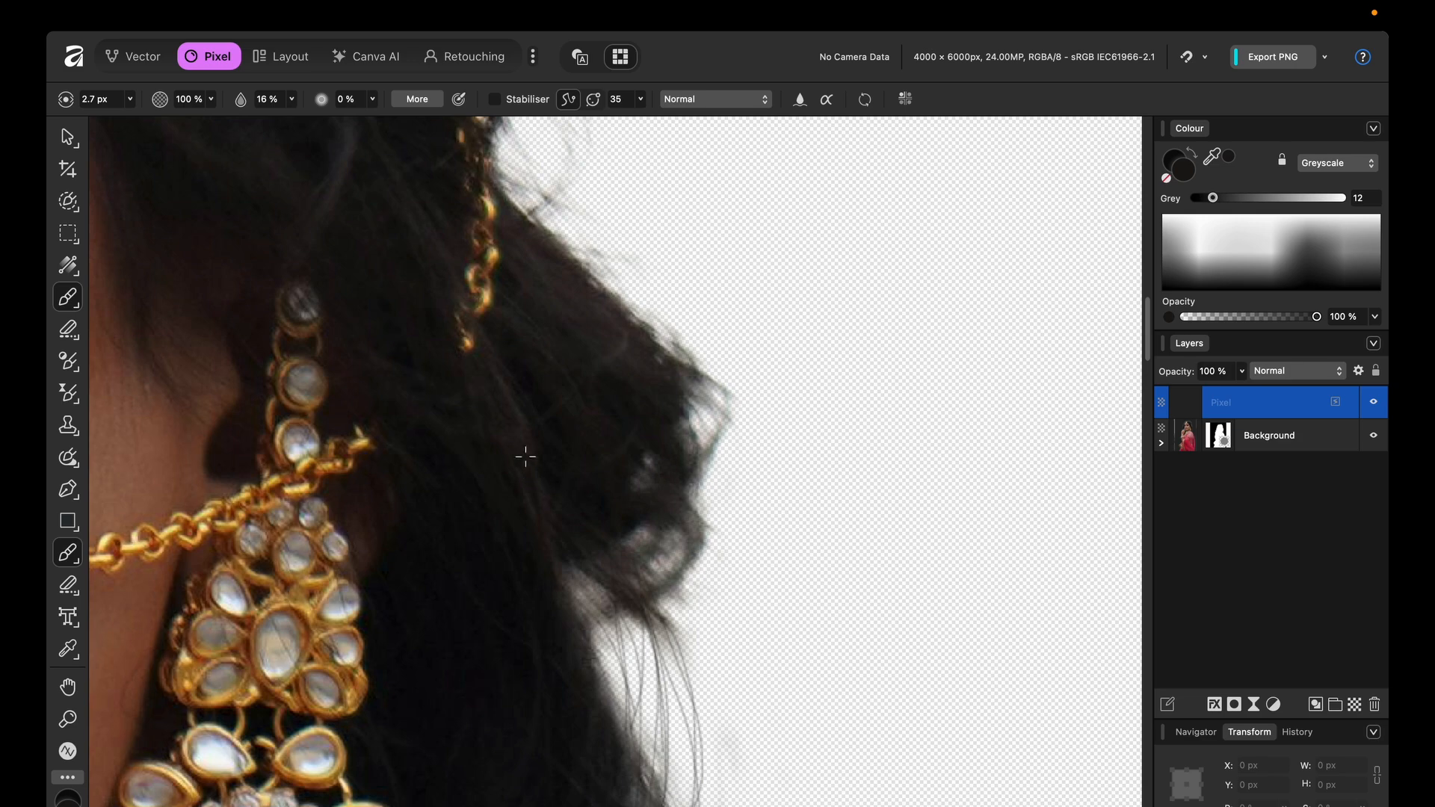
{"action": "scroll", "coordinate": [564, 444], "scroll_direction": "down", "scroll_amount": 5}
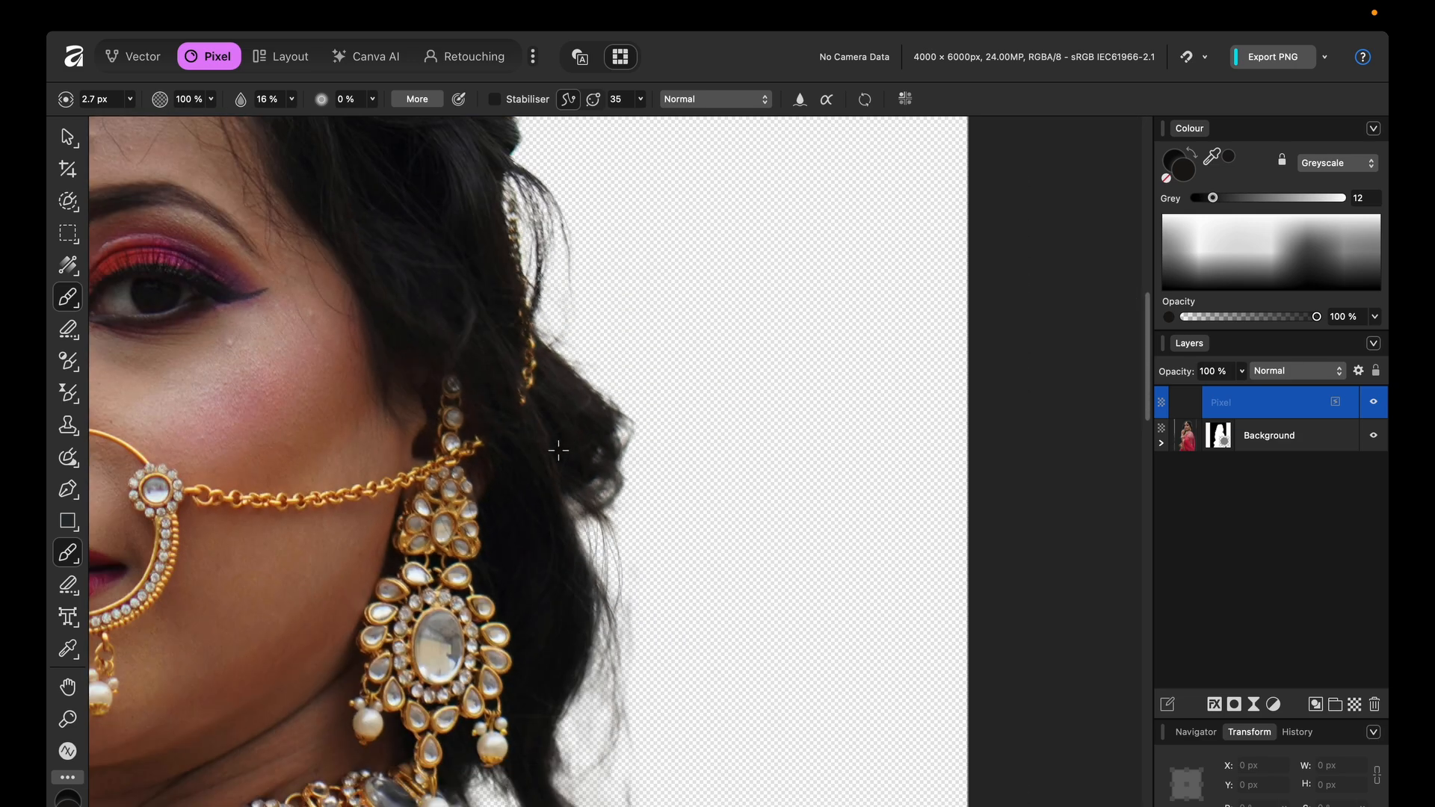
{"action": "scroll", "coordinate": [536, 564], "scroll_direction": "up", "scroll_amount": 4}
{"action": "scroll", "coordinate": [530, 554], "scroll_direction": "up", "scroll_amount": 4}
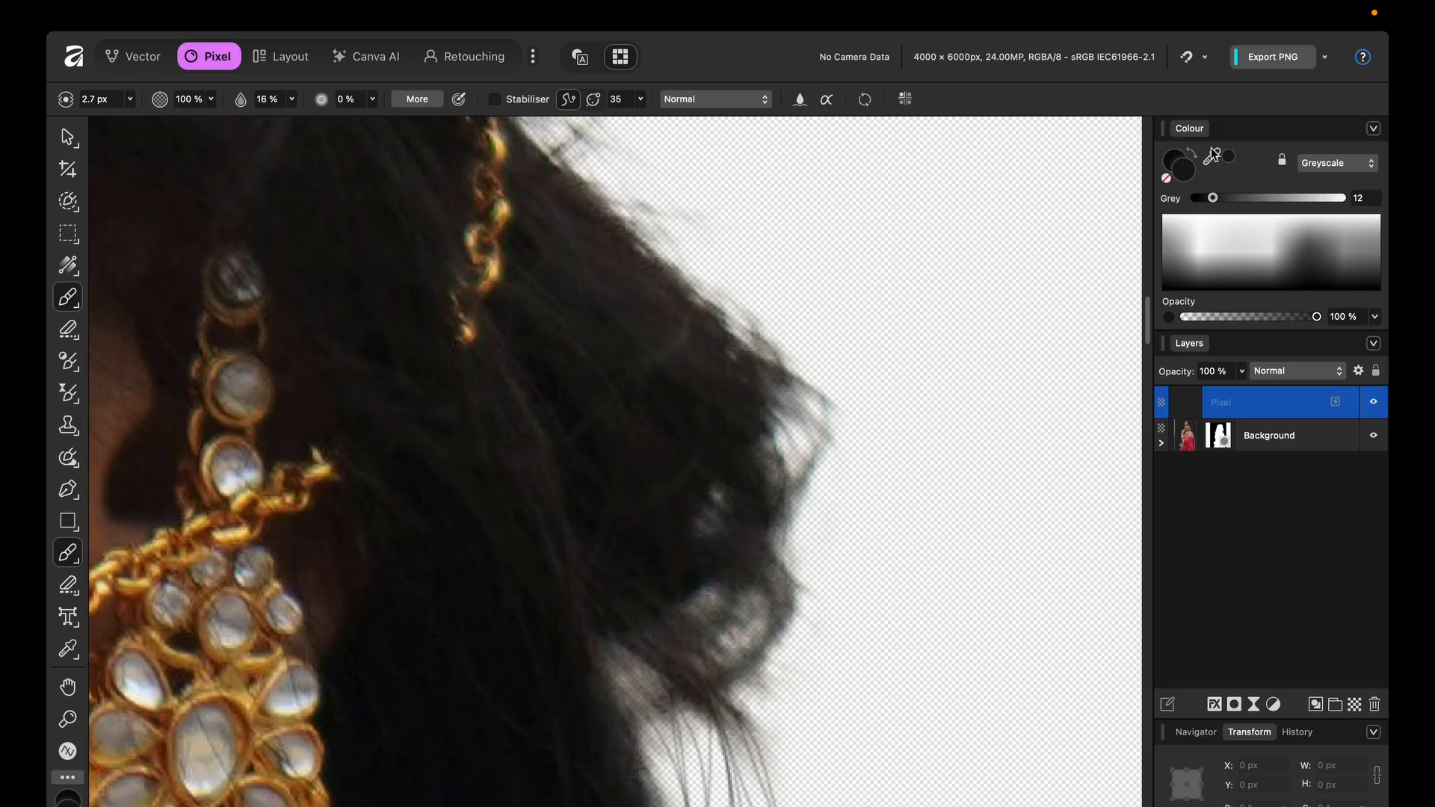
Resample the dark hair colour and paint thin strands along the hair's outer edge beside the large earring at 2.7 px.
{"action": "left_click_drag", "start_coordinate": [1212, 155], "coordinate": [548, 465]}
{"action": "scroll", "coordinate": [642, 710], "scroll_direction": "down", "scroll_amount": 2}
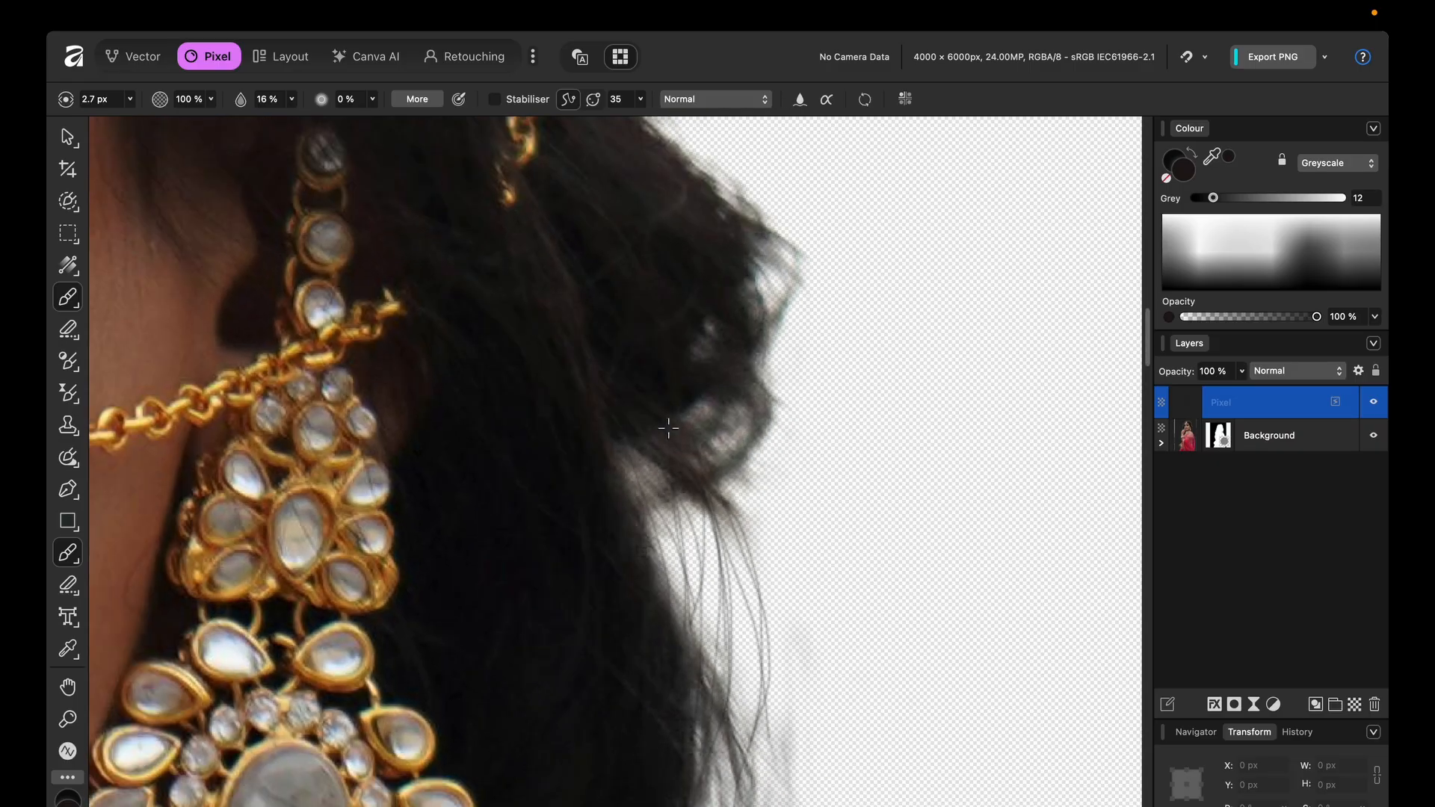
{"action": "scroll", "coordinate": [673, 523], "scroll_direction": "down", "scroll_amount": 2}
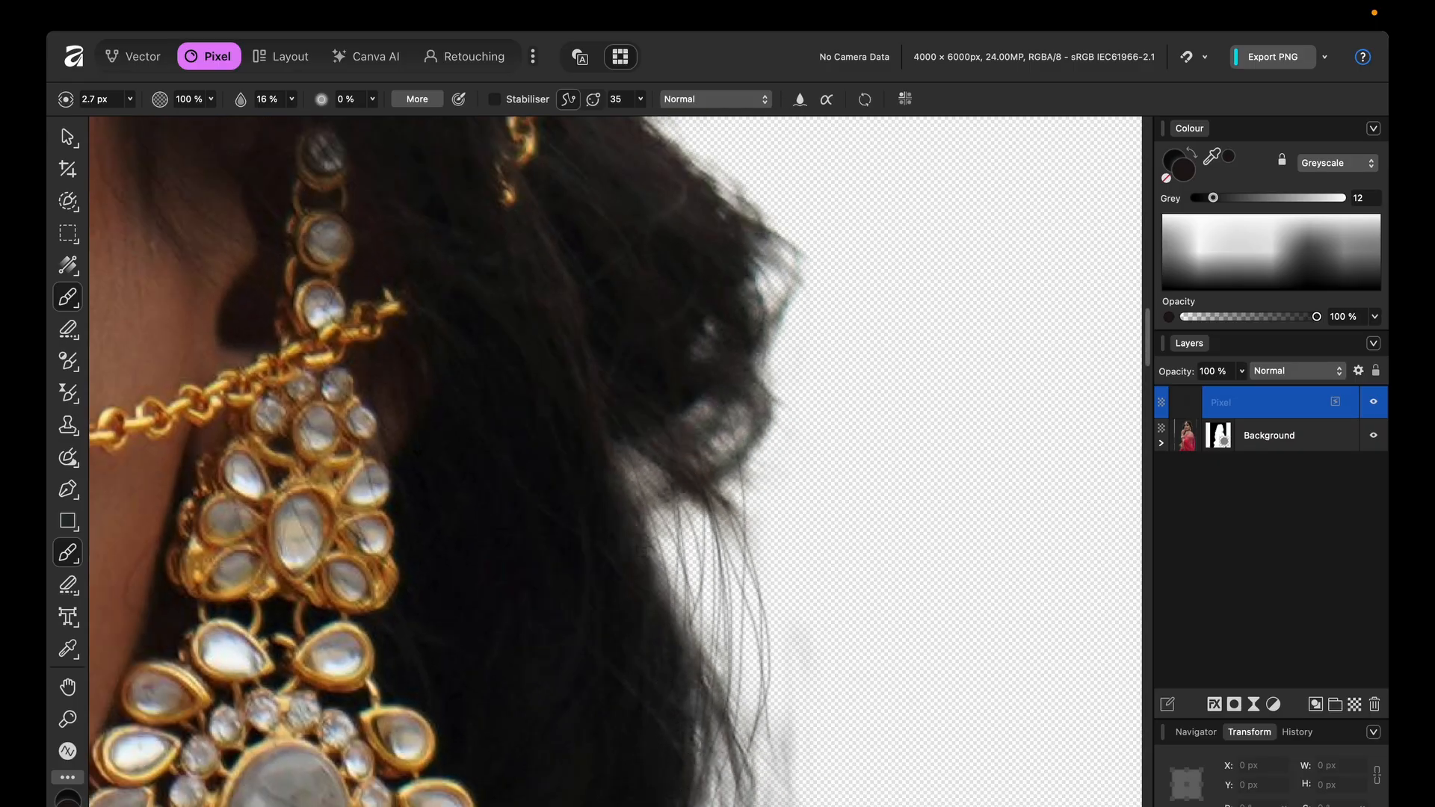
{"action": "scroll", "coordinate": [719, 470], "scroll_direction": "down", "scroll_amount": 3}
{"action": "scroll", "coordinate": [719, 471], "scroll_direction": "down", "scroll_amount": 2}
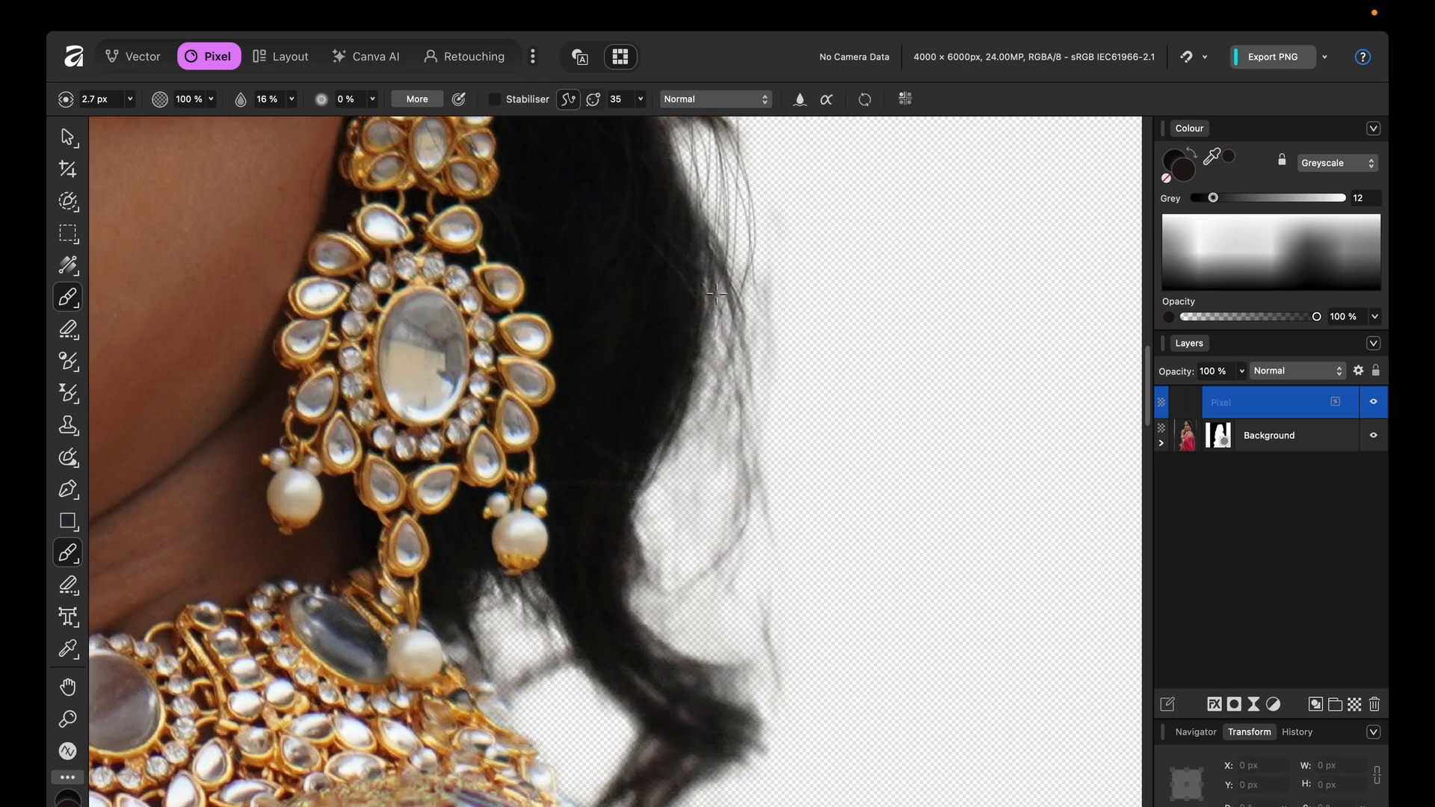
{"action": "left_click_drag", "start_coordinate": [716, 293], "coordinate": [687, 524]}
{"action": "mouse_move", "coordinate": [701, 308]}
{"action": "left_mouse_down"}
{"action": "mouse_move", "coordinate": [696, 551]}
{"action": "mouse_move", "coordinate": [717, 541]}
{"action": "mouse_move", "coordinate": [711, 583]}
{"action": "left_mouse_up"}
{"action": "left_click_drag", "start_coordinate": [676, 441], "coordinate": [630, 620]}
{"action": "left_click_drag", "start_coordinate": [710, 408], "coordinate": [664, 612]}
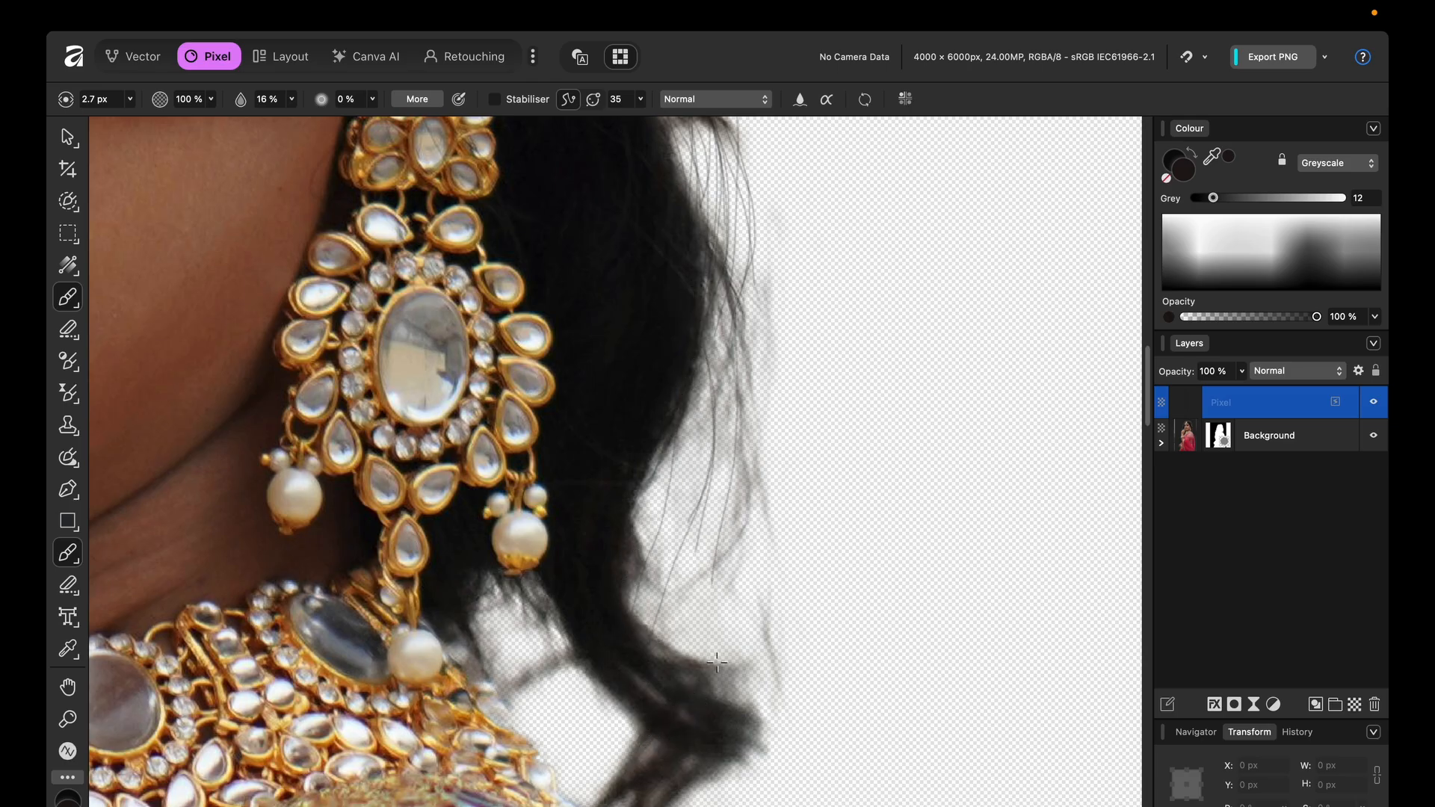
Add more thin strands falling from the bun over the pale gap and down the outer hair edge.
{"action": "scroll", "coordinate": [641, 314], "scroll_direction": "down", "scroll_amount": 5}
{"action": "scroll", "coordinate": [699, 576], "scroll_direction": "up", "scroll_amount": 4}
{"action": "scroll", "coordinate": [661, 756], "scroll_direction": "up", "scroll_amount": 4}
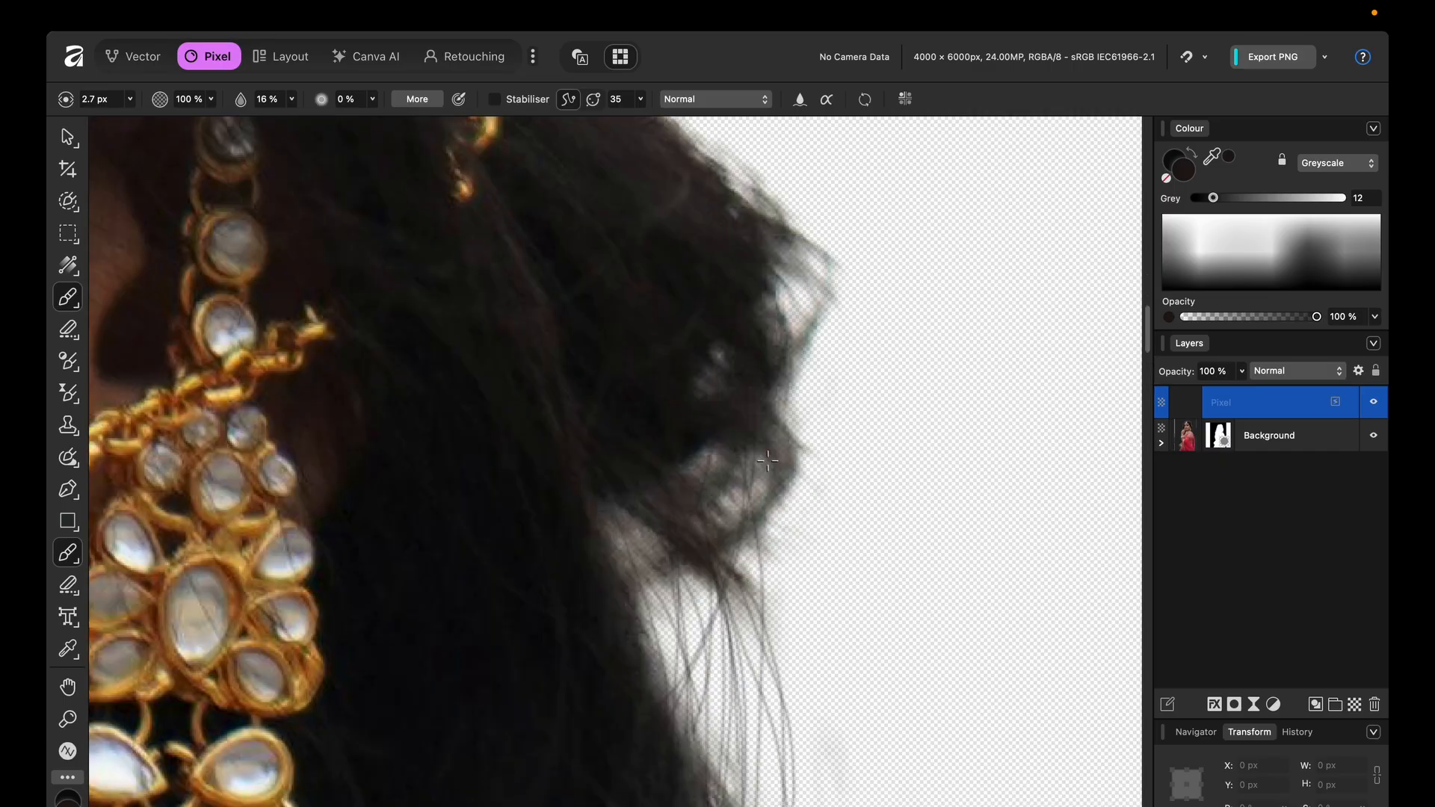
{"action": "left_click_drag", "start_coordinate": [751, 456], "coordinate": [668, 691]}
{"action": "left_click_drag", "start_coordinate": [703, 577], "coordinate": [639, 679]}
{"action": "left_click_drag", "start_coordinate": [664, 601], "coordinate": [656, 689]}
{"action": "scroll", "coordinate": [708, 694], "scroll_direction": "down", "scroll_amount": 5}
{"action": "scroll", "coordinate": [708, 695], "scroll_direction": "down", "scroll_amount": 4}
{"action": "left_click_drag", "start_coordinate": [715, 468], "coordinate": [682, 631]}
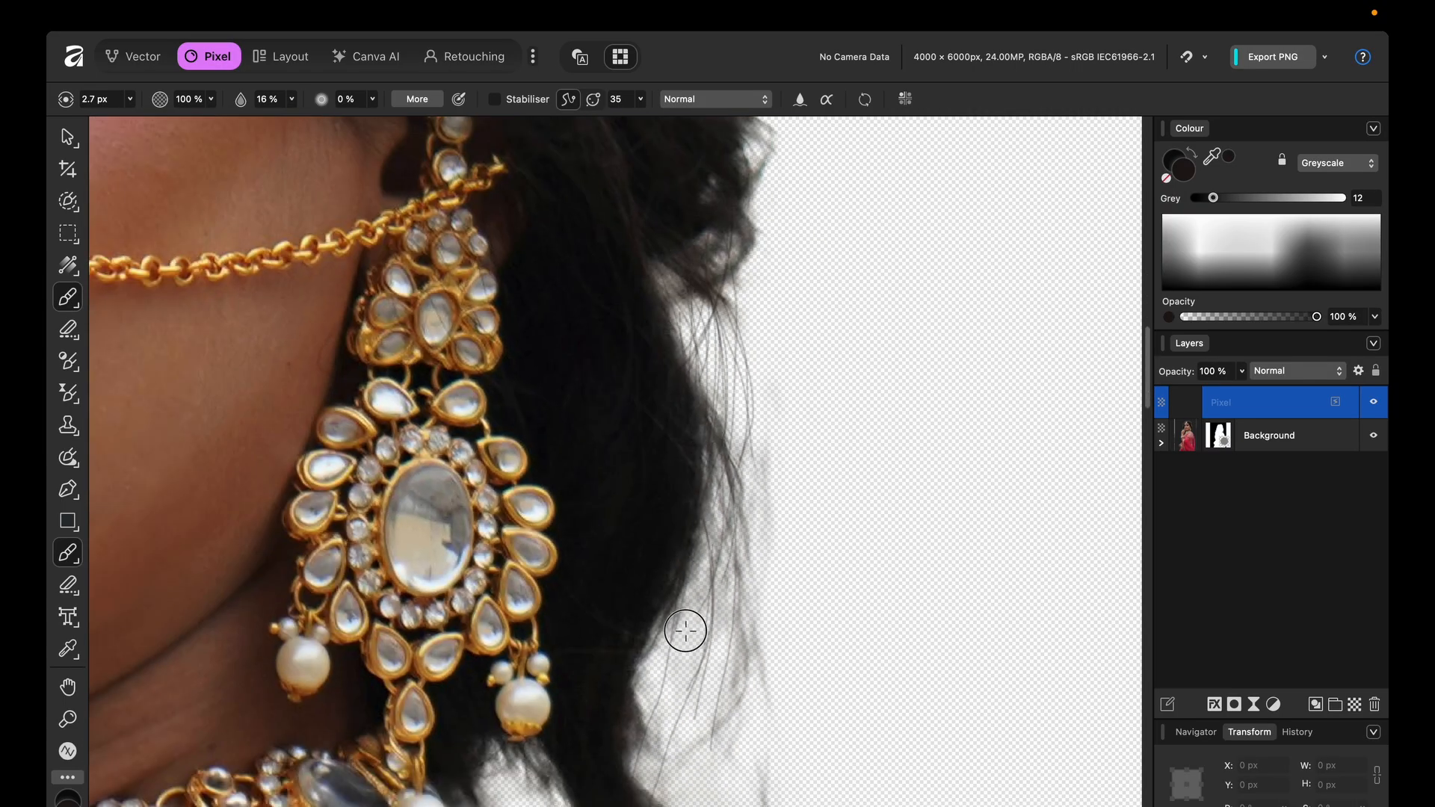
{"action": "left_click_drag", "start_coordinate": [719, 505], "coordinate": [673, 707]}
Paint fine strands sweeping up and outward from the lower hair curl beside the earring's pearls.
{"action": "scroll", "coordinate": [676, 673], "scroll_direction": "down", "scroll_amount": 3}
{"action": "left_click_drag", "start_coordinate": [640, 593], "coordinate": [702, 493]}
{"action": "mouse_move", "coordinate": [641, 594]}
{"action": "left_mouse_down"}
{"action": "mouse_move", "coordinate": [719, 418]}
{"action": "mouse_move", "coordinate": [720, 491]}
{"action": "left_mouse_up"}
{"action": "mouse_move", "coordinate": [650, 604]}
{"action": "left_mouse_down"}
{"action": "mouse_move", "coordinate": [729, 507]}
{"action": "mouse_move", "coordinate": [724, 478]}
{"action": "left_mouse_up"}
{"action": "left_click_drag", "start_coordinate": [644, 591], "coordinate": [699, 465]}
{"action": "scroll", "coordinate": [633, 598], "scroll_direction": "down", "scroll_amount": 2}
Sample a darker hair colour (8 grey) and thicken the strands directly below the bun with short strokes.
{"action": "scroll", "coordinate": [632, 234], "scroll_direction": "up", "scroll_amount": 4}
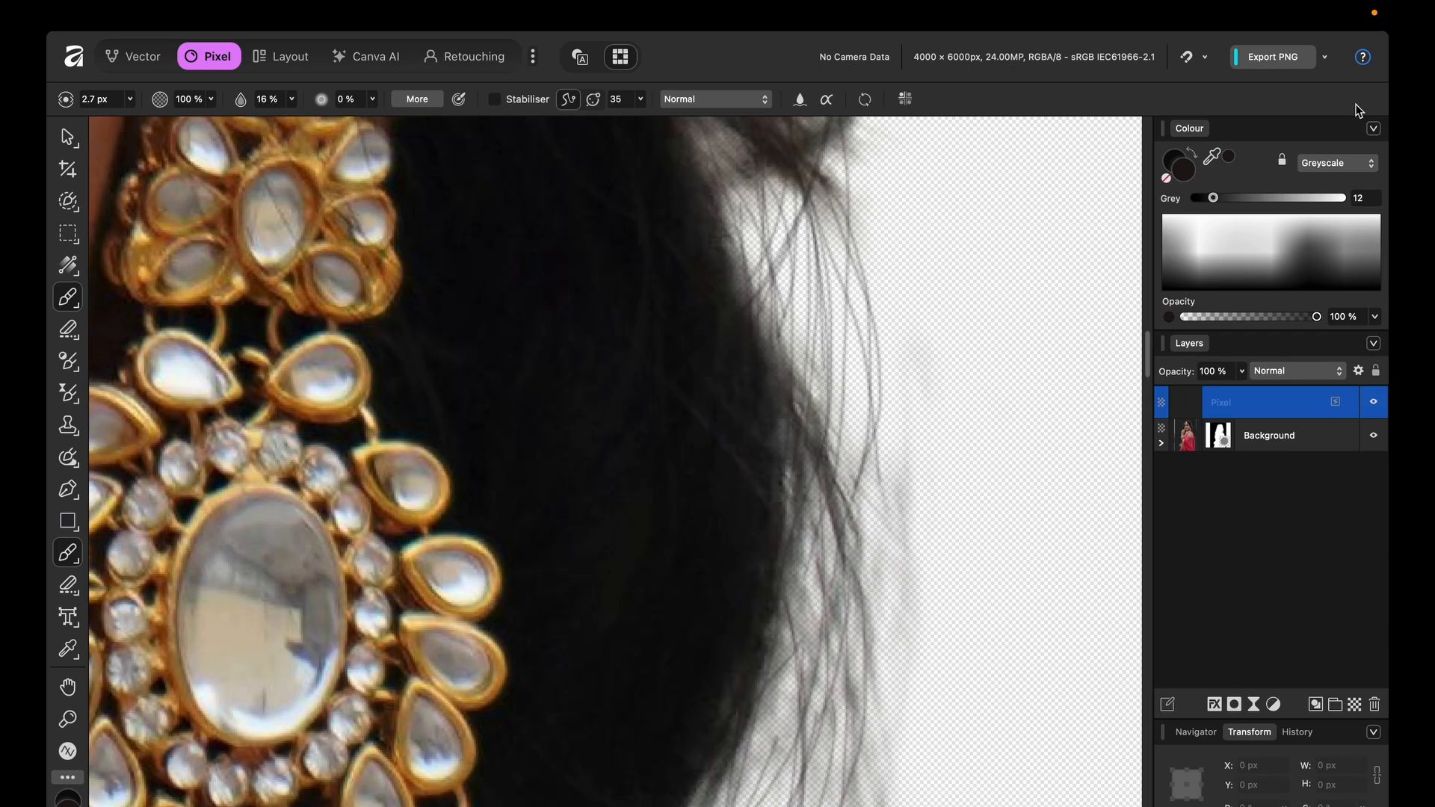
{"action": "left_click_drag", "start_coordinate": [1220, 160], "coordinate": [702, 557]}
{"action": "scroll", "coordinate": [702, 557], "scroll_direction": "down", "scroll_amount": 4}
{"action": "scroll", "coordinate": [692, 551], "scroll_direction": "down", "scroll_amount": 2}
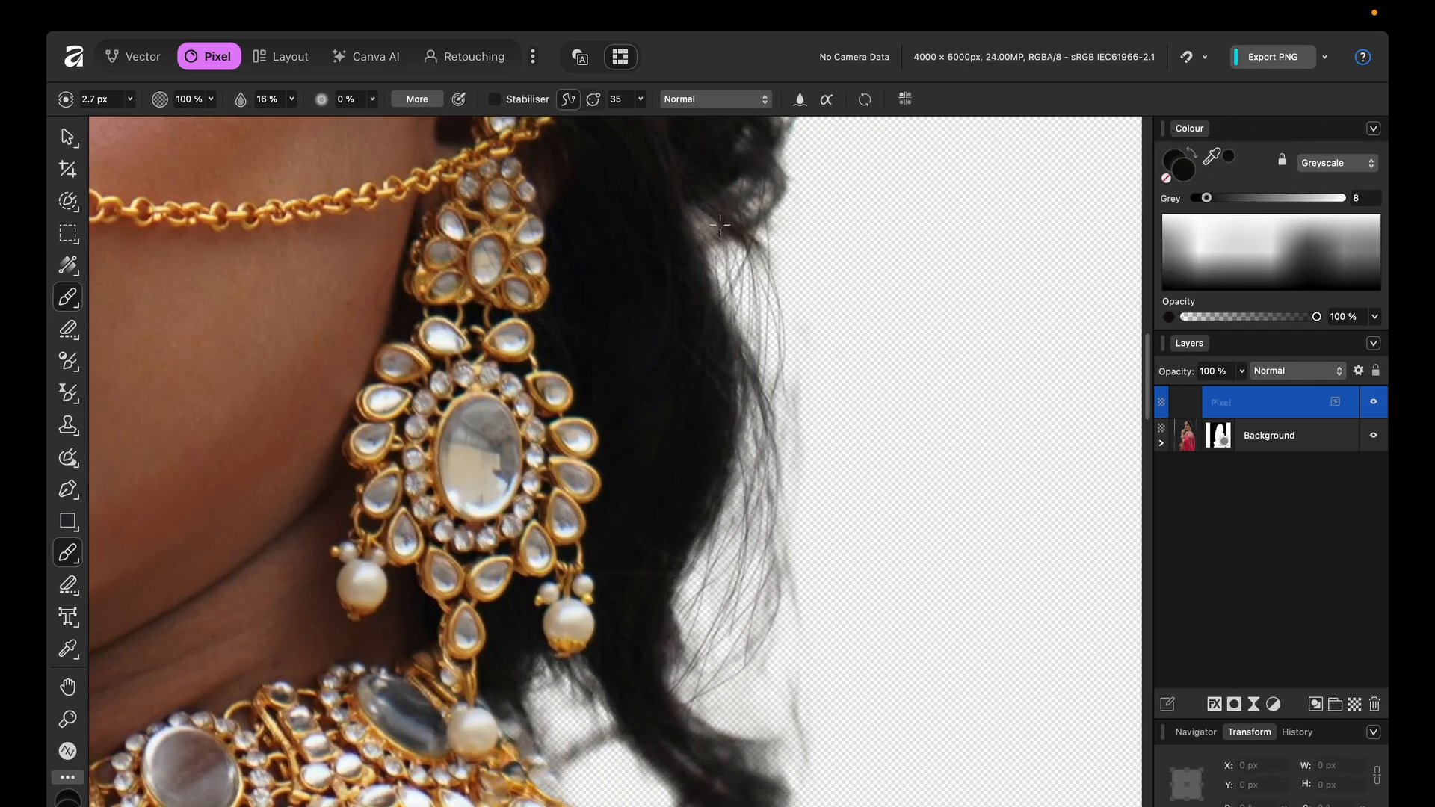
{"action": "left_click_drag", "start_coordinate": [689, 210], "coordinate": [728, 325]}
{"action": "left_click_drag", "start_coordinate": [707, 250], "coordinate": [730, 322]}
{"action": "mouse_move", "coordinate": [731, 217]}
{"action": "left_mouse_down"}
{"action": "mouse_move", "coordinate": [741, 327]}
{"action": "mouse_move", "coordinate": [722, 290]}
{"action": "mouse_move", "coordinate": [746, 329]}
{"action": "left_mouse_up"}
{"action": "left_click_drag", "start_coordinate": [755, 222], "coordinate": [752, 329]}
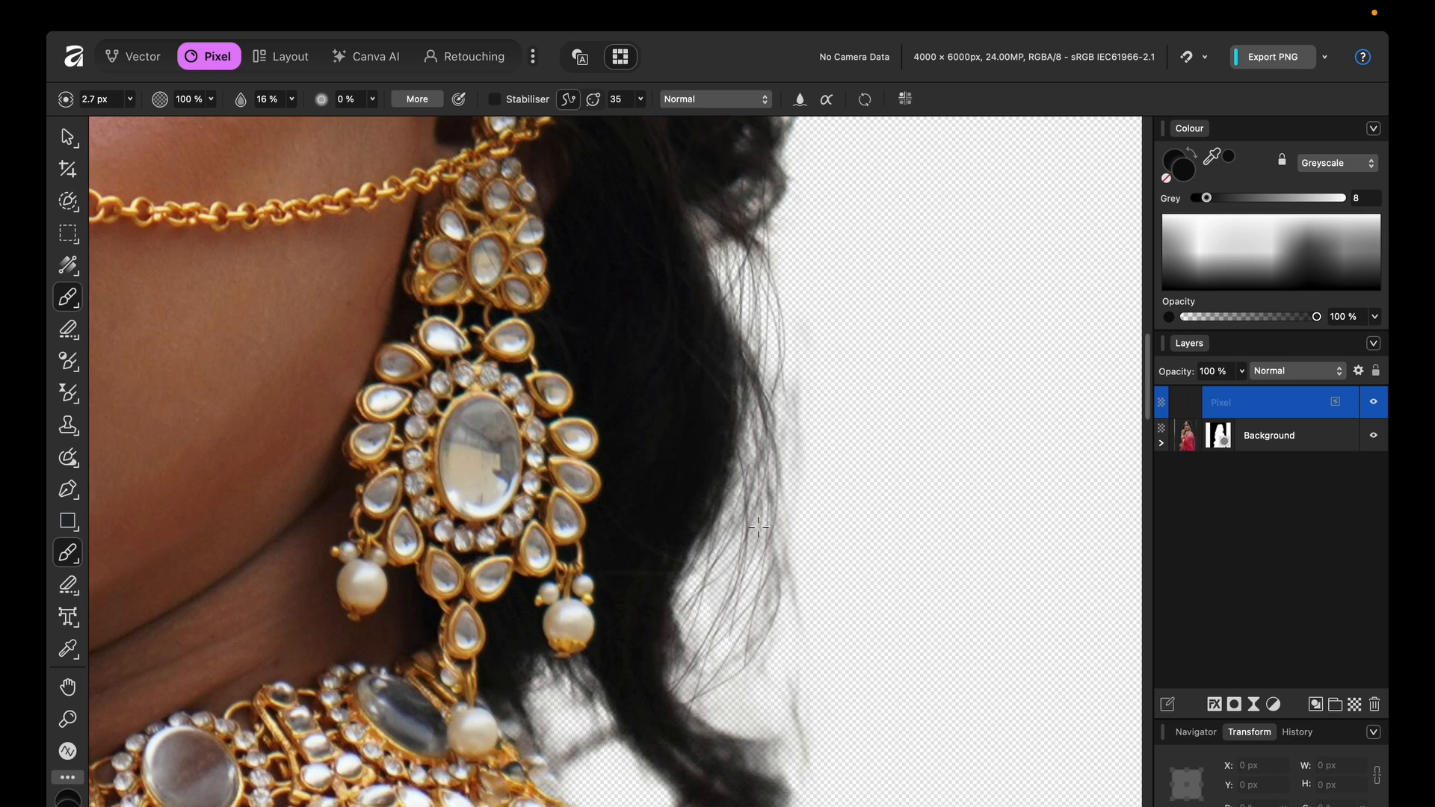
Paint fine strands beside the lower curl and across the gap above the necklace behind the earring at 2.7 px.
{"action": "mouse_move", "coordinate": [759, 527]}
{"action": "left_mouse_down"}
{"action": "mouse_move", "coordinate": [671, 649]}
{"action": "mouse_move", "coordinate": [659, 697]}
{"action": "mouse_move", "coordinate": [554, 739]}
{"action": "left_mouse_up"}
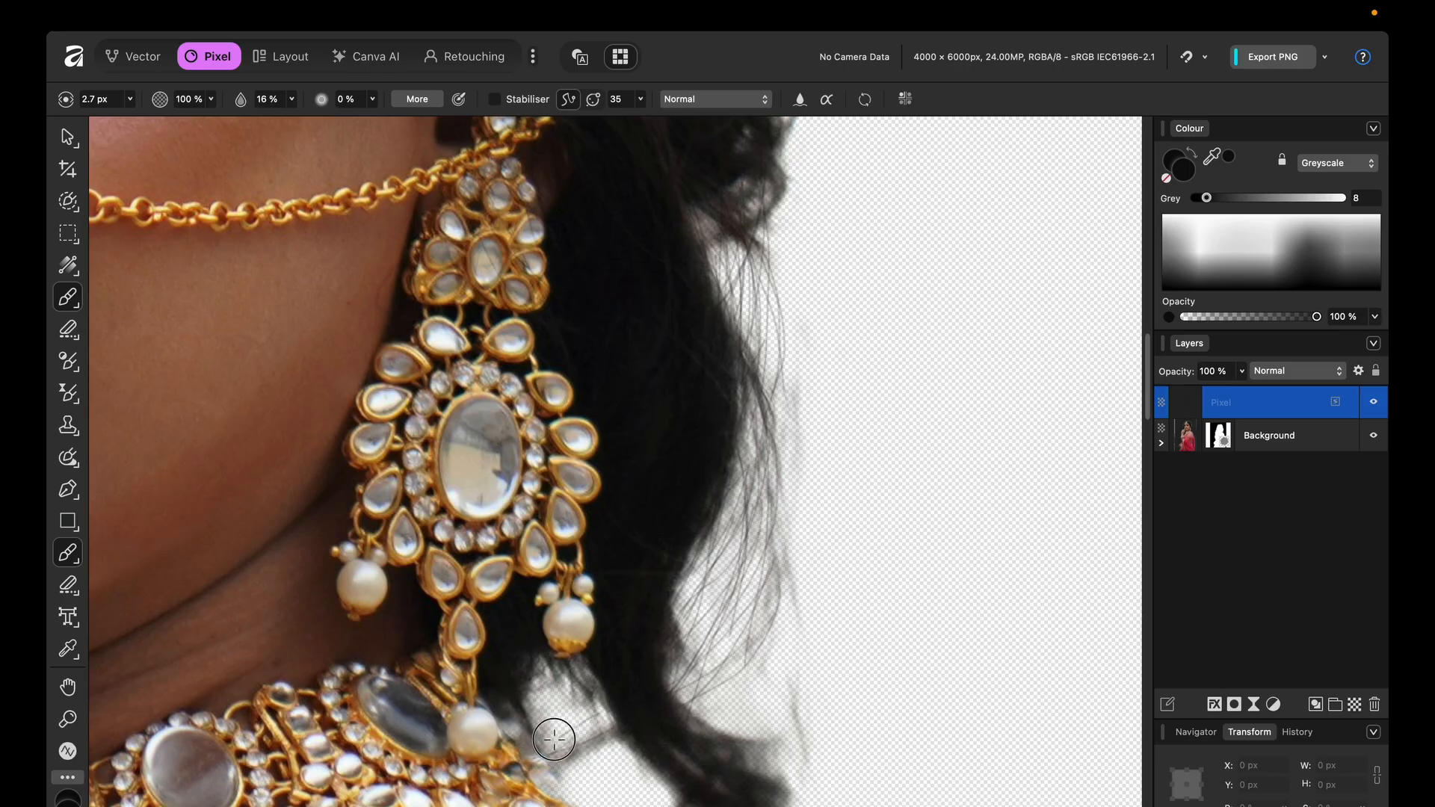
{"action": "left_click_drag", "start_coordinate": [545, 687], "coordinate": [560, 724]}
{"action": "scroll", "coordinate": [644, 611], "scroll_direction": "down", "scroll_amount": 6}
{"action": "scroll", "coordinate": [647, 467], "scroll_direction": "up", "scroll_amount": 6}
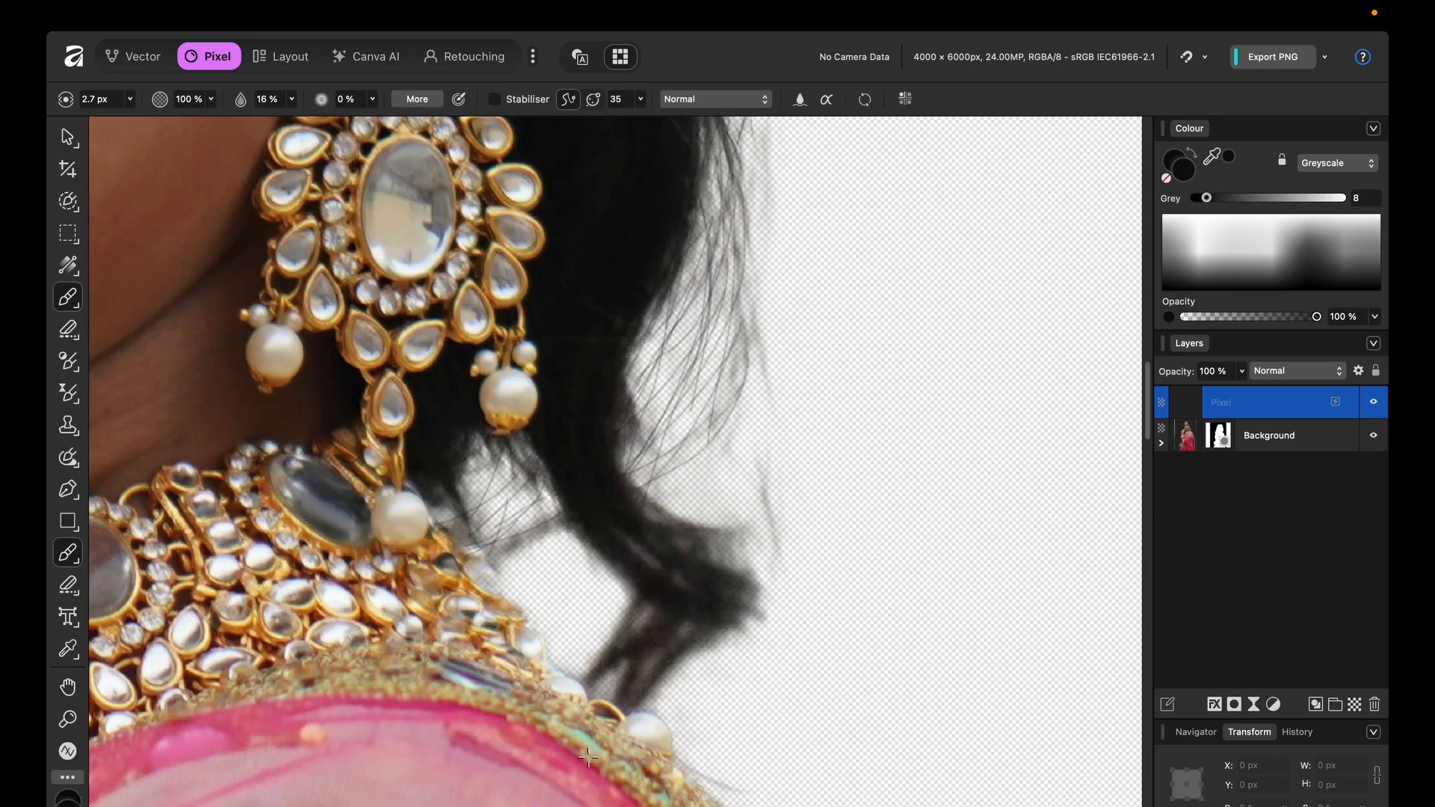
Fill out the outer hair edge with long thin strands running down towards the lower curl.
{"action": "scroll", "coordinate": [588, 757], "scroll_direction": "up", "scroll_amount": 3}
{"action": "left_click_drag", "start_coordinate": [663, 423], "coordinate": [639, 595]}
{"action": "left_click_drag", "start_coordinate": [677, 388], "coordinate": [609, 652]}
{"action": "scroll", "coordinate": [639, 523], "scroll_direction": "down", "scroll_amount": 4}
{"action": "left_click_drag", "start_coordinate": [694, 363], "coordinate": [604, 785]}
{"action": "scroll", "coordinate": [729, 202], "scroll_direction": "up", "scroll_amount": 5}
{"action": "scroll", "coordinate": [605, 755], "scroll_direction": "down", "scroll_amount": 4}
{"action": "left_click_drag", "start_coordinate": [635, 553], "coordinate": [551, 726]}
{"action": "left_click_drag", "start_coordinate": [601, 516], "coordinate": [560, 589]}
{"action": "scroll", "coordinate": [542, 534], "scroll_direction": "down", "scroll_amount": 2}
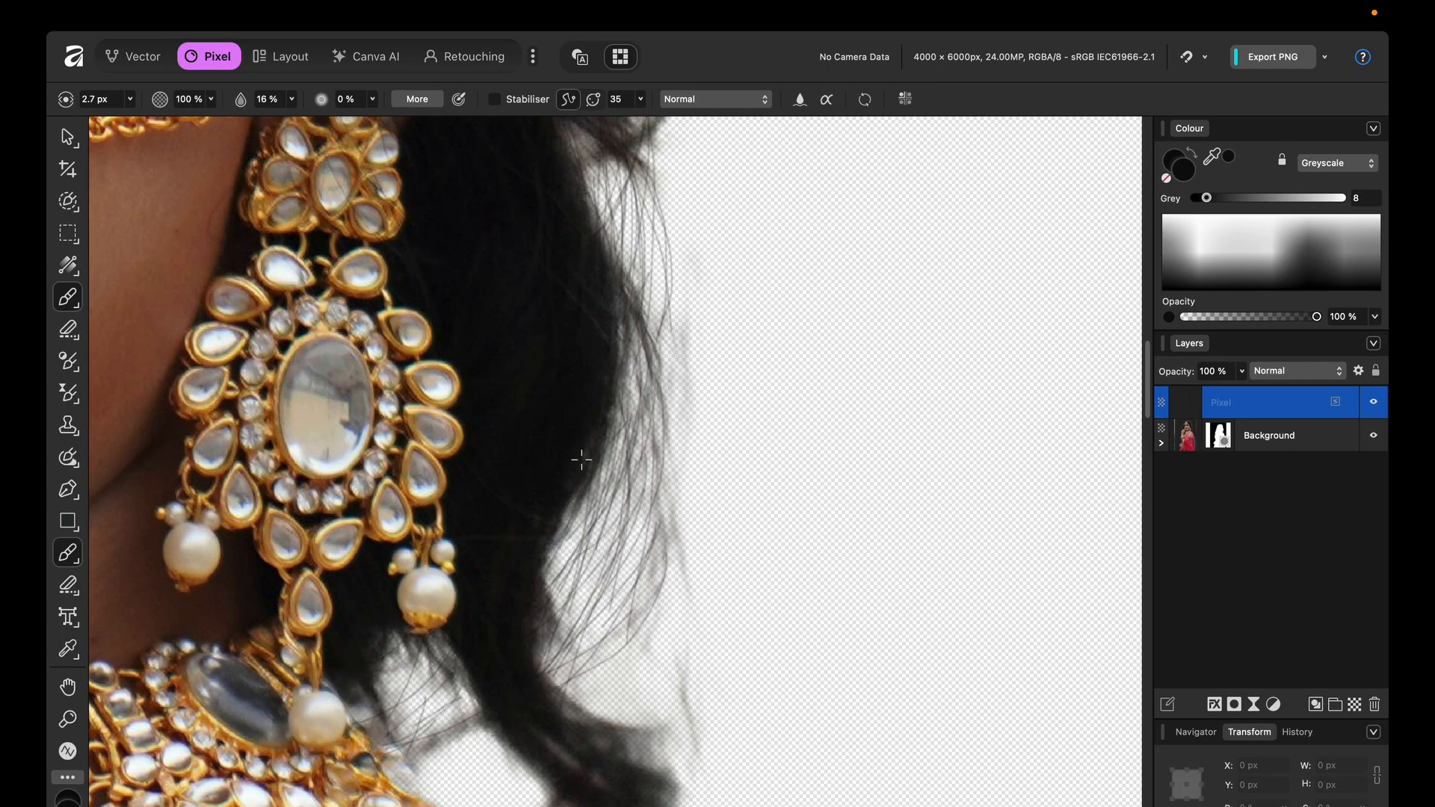
Shade softly between the painted strands from the bun downward with sampled 11 grey at 44.2 px and 6% flow.
{"action": "scroll", "coordinate": [649, 382], "scroll_direction": "up", "scroll_amount": 5}
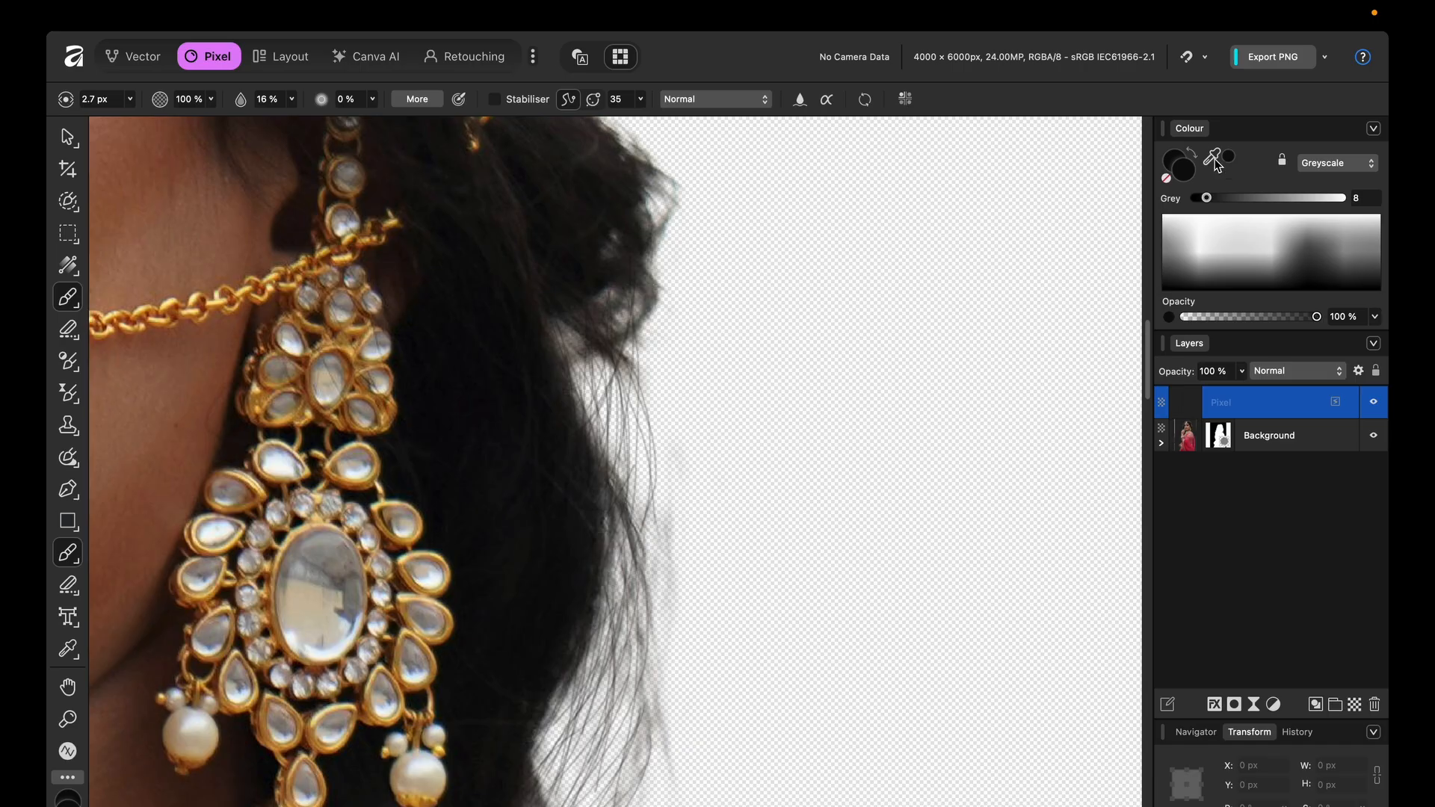
{"action": "left_click_drag", "start_coordinate": [1216, 164], "coordinate": [527, 284]}
{"action": "left_click", "coordinate": [291, 99]}
{"action": "left_click_drag", "start_coordinate": [290, 119], "coordinate": [277, 122]}
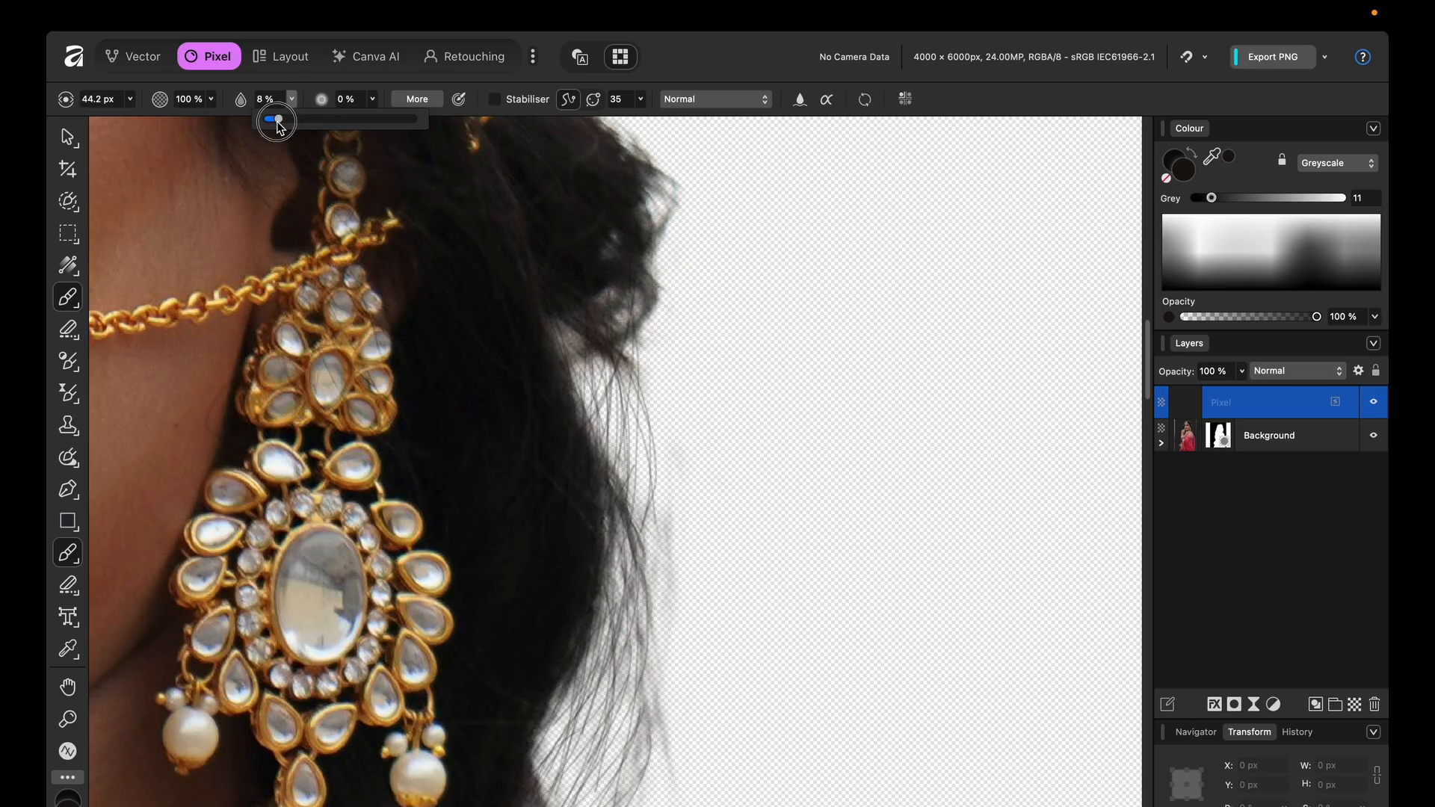
{"action": "left_click", "coordinate": [586, 356]}
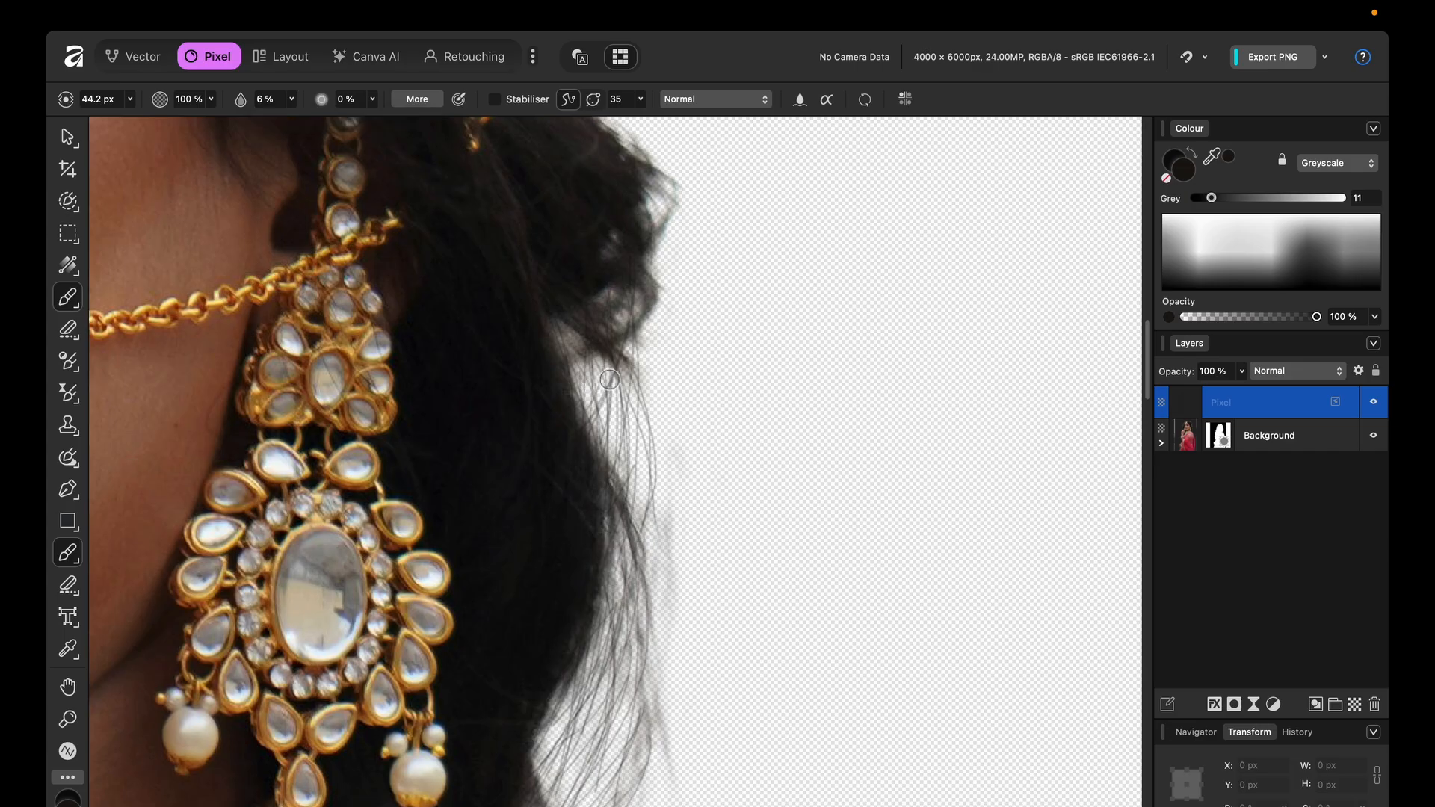
{"action": "mouse_move", "coordinate": [610, 380]}
{"action": "left_mouse_down"}
{"action": "mouse_move", "coordinate": [606, 406]}
{"action": "mouse_move", "coordinate": [587, 408]}
{"action": "mouse_move", "coordinate": [626, 459]}
{"action": "left_mouse_up"}
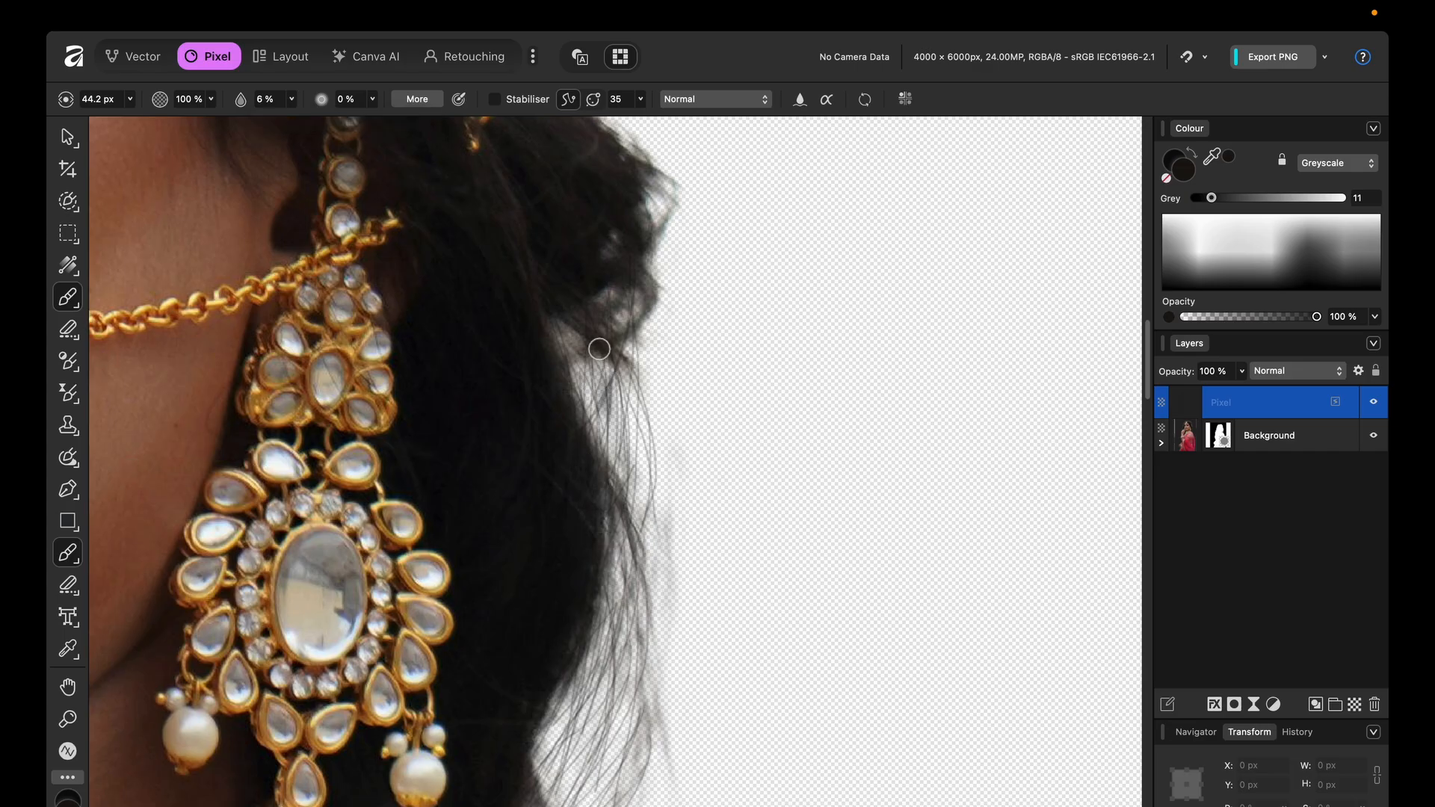
{"action": "mouse_move", "coordinate": [600, 349]}
{"action": "left_mouse_down"}
{"action": "mouse_move", "coordinate": [633, 432]}
{"action": "mouse_move", "coordinate": [608, 557]}
{"action": "mouse_move", "coordinate": [581, 576]}
{"action": "mouse_move", "coordinate": [584, 710]}
{"action": "mouse_move", "coordinate": [621, 546]}
{"action": "left_mouse_up"}
{"action": "scroll", "coordinate": [585, 710], "scroll_direction": "down", "scroll_amount": 3}
{"action": "scroll", "coordinate": [579, 673], "scroll_direction": "down", "scroll_amount": 3}
{"action": "scroll", "coordinate": [573, 653], "scroll_direction": "up", "scroll_amount": 4}
{"action": "left_click_drag", "start_coordinate": [688, 329], "coordinate": [658, 732]}
{"action": "scroll", "coordinate": [683, 580], "scroll_direction": "down", "scroll_amount": 6}
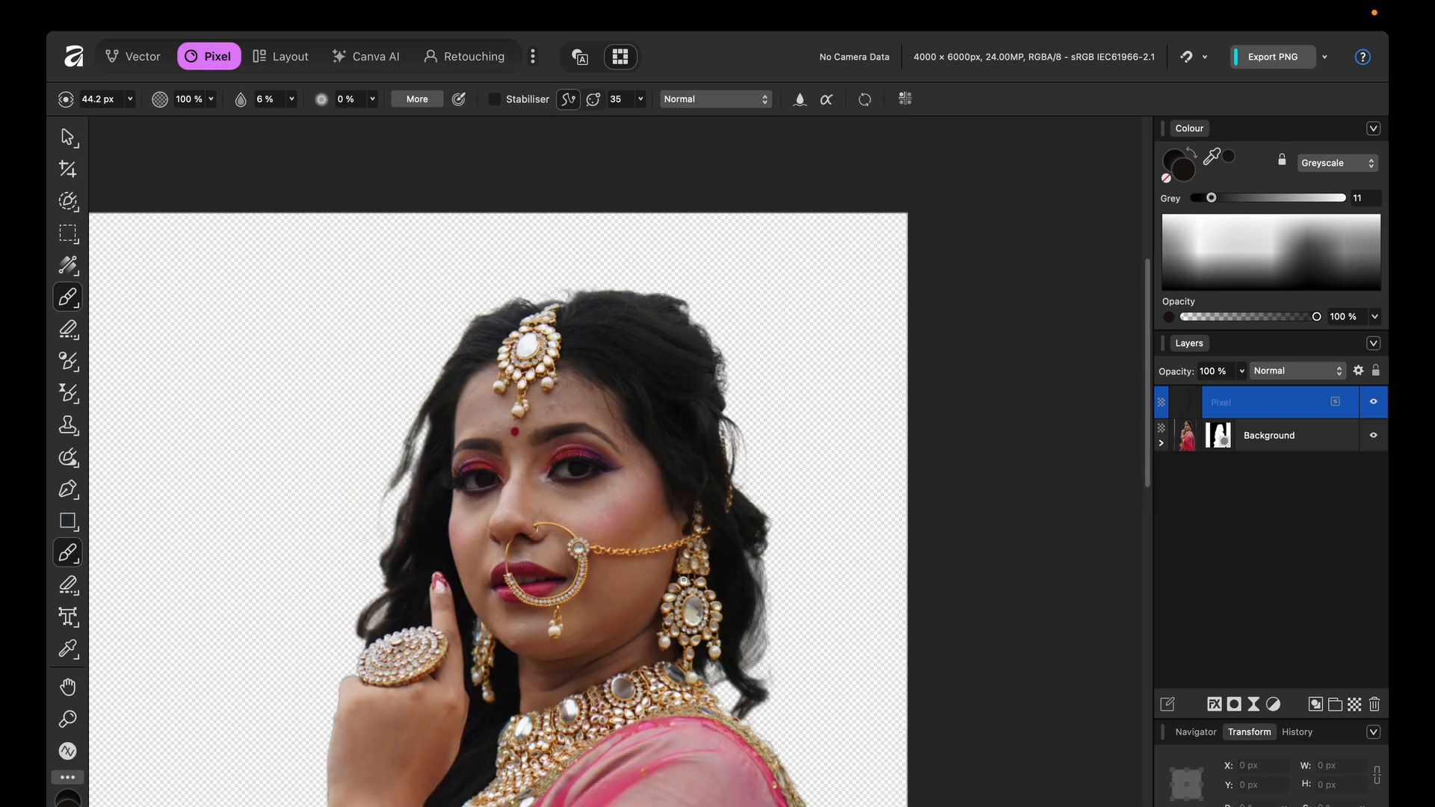
Paint crisper strands over the shaded outer hair at 2.8 px and 23% flow.
{"action": "scroll", "coordinate": [775, 658], "scroll_direction": "up", "scroll_amount": 6}
{"action": "left_click", "coordinate": [291, 99]}
{"action": "left_click_drag", "start_coordinate": [280, 126], "coordinate": [311, 126]}
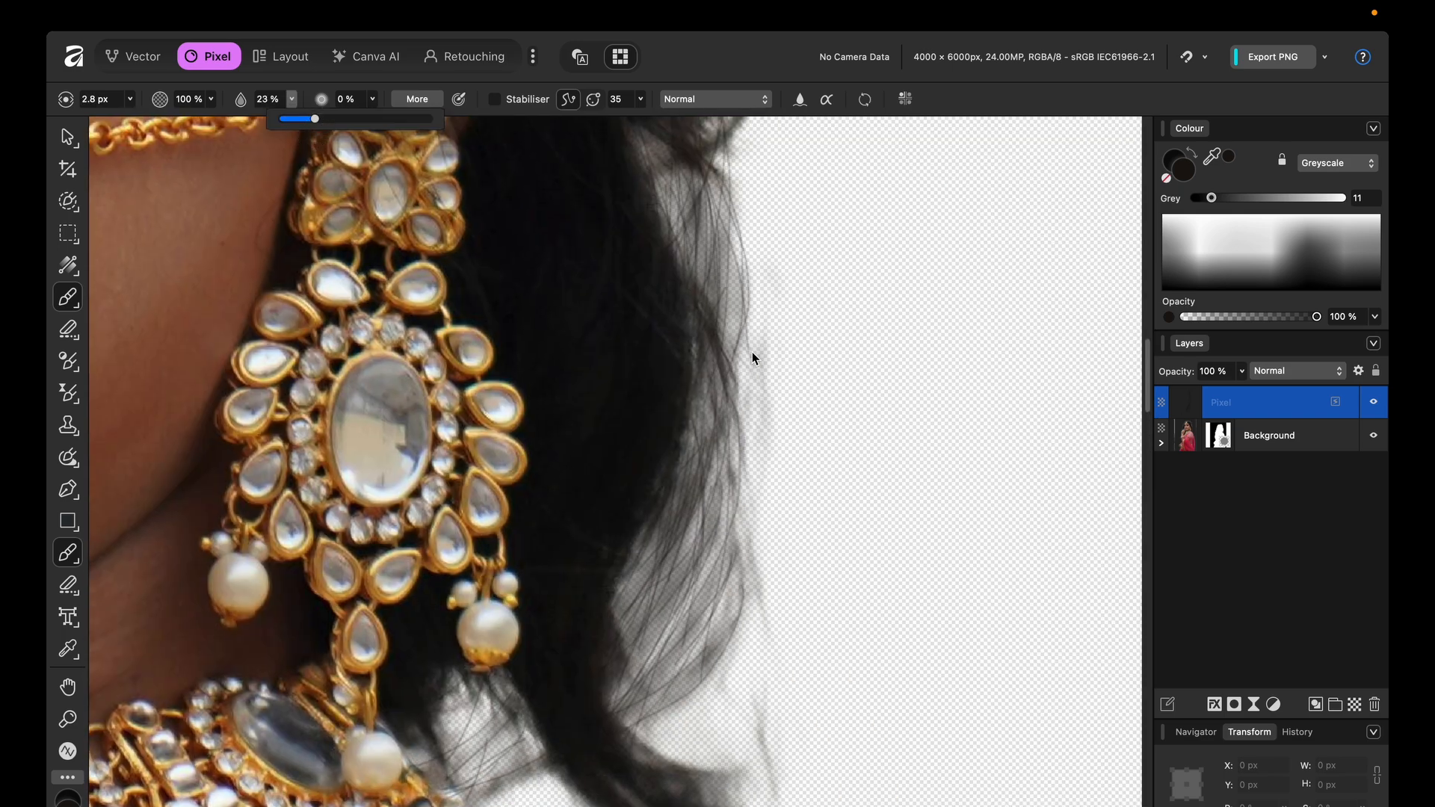
{"action": "mouse_move", "coordinate": [752, 356]}
{"action": "left_mouse_down"}
{"action": "mouse_move", "coordinate": [696, 640]}
{"action": "mouse_move", "coordinate": [650, 699]}
{"action": "left_mouse_up"}
{"action": "scroll", "coordinate": [561, 634], "scroll_direction": "down", "scroll_amount": 4}
{"action": "scroll", "coordinate": [561, 634], "scroll_direction": "up", "scroll_amount": 4}
{"action": "scroll", "coordinate": [553, 628], "scroll_direction": "down", "scroll_amount": 3}
{"action": "left_click_drag", "start_coordinate": [590, 415], "coordinate": [598, 576]}
{"action": "scroll", "coordinate": [549, 486], "scroll_direction": "down", "scroll_amount": 4}
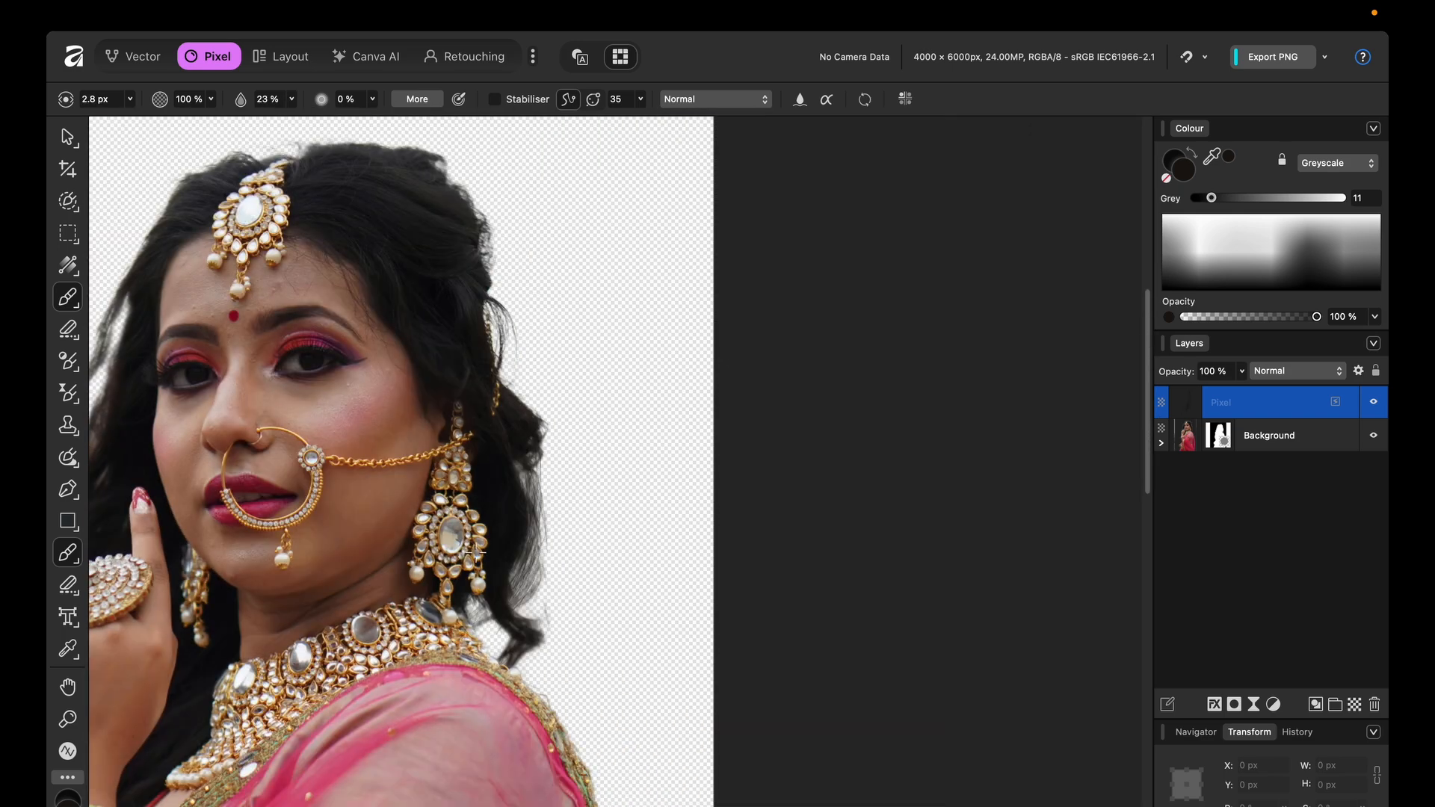
Paint long fine strands down the loose lock below the bun at 2.8 px, sampling grey 18 from the nearby hair.
{"action": "scroll", "coordinate": [520, 332], "scroll_direction": "up", "scroll_amount": 8}
{"action": "mouse_move", "coordinate": [463, 254]}
{"action": "left_mouse_down"}
{"action": "mouse_move", "coordinate": [587, 748]}
{"action": "mouse_move", "coordinate": [568, 774]}
{"action": "left_mouse_up"}
{"action": "scroll", "coordinate": [523, 695], "scroll_direction": "down", "scroll_amount": 3}
{"action": "scroll", "coordinate": [467, 385], "scroll_direction": "up", "scroll_amount": 2}
{"action": "left_click", "coordinate": [478, 304], "text": "alt"}
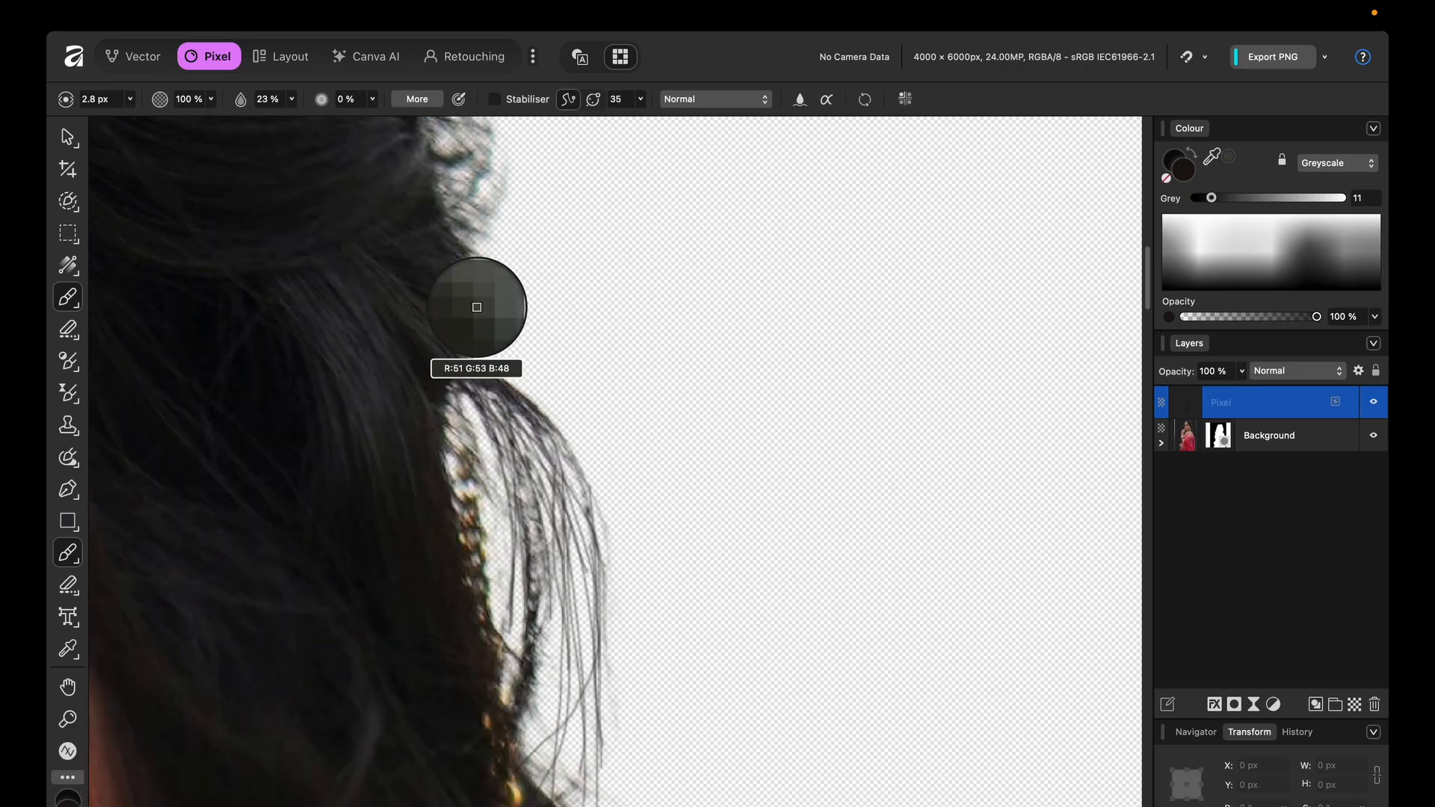
{"action": "left_click_drag", "start_coordinate": [493, 397], "coordinate": [587, 774]}
{"action": "left_click_drag", "start_coordinate": [519, 441], "coordinate": [570, 798]}
{"action": "left_click_drag", "start_coordinate": [523, 448], "coordinate": [587, 804]}
{"action": "scroll", "coordinate": [553, 673], "scroll_direction": "down", "scroll_amount": 4}
{"action": "scroll", "coordinate": [547, 613], "scroll_direction": "up", "scroll_amount": 6}
{"action": "scroll", "coordinate": [546, 558], "scroll_direction": "down", "scroll_amount": 4}
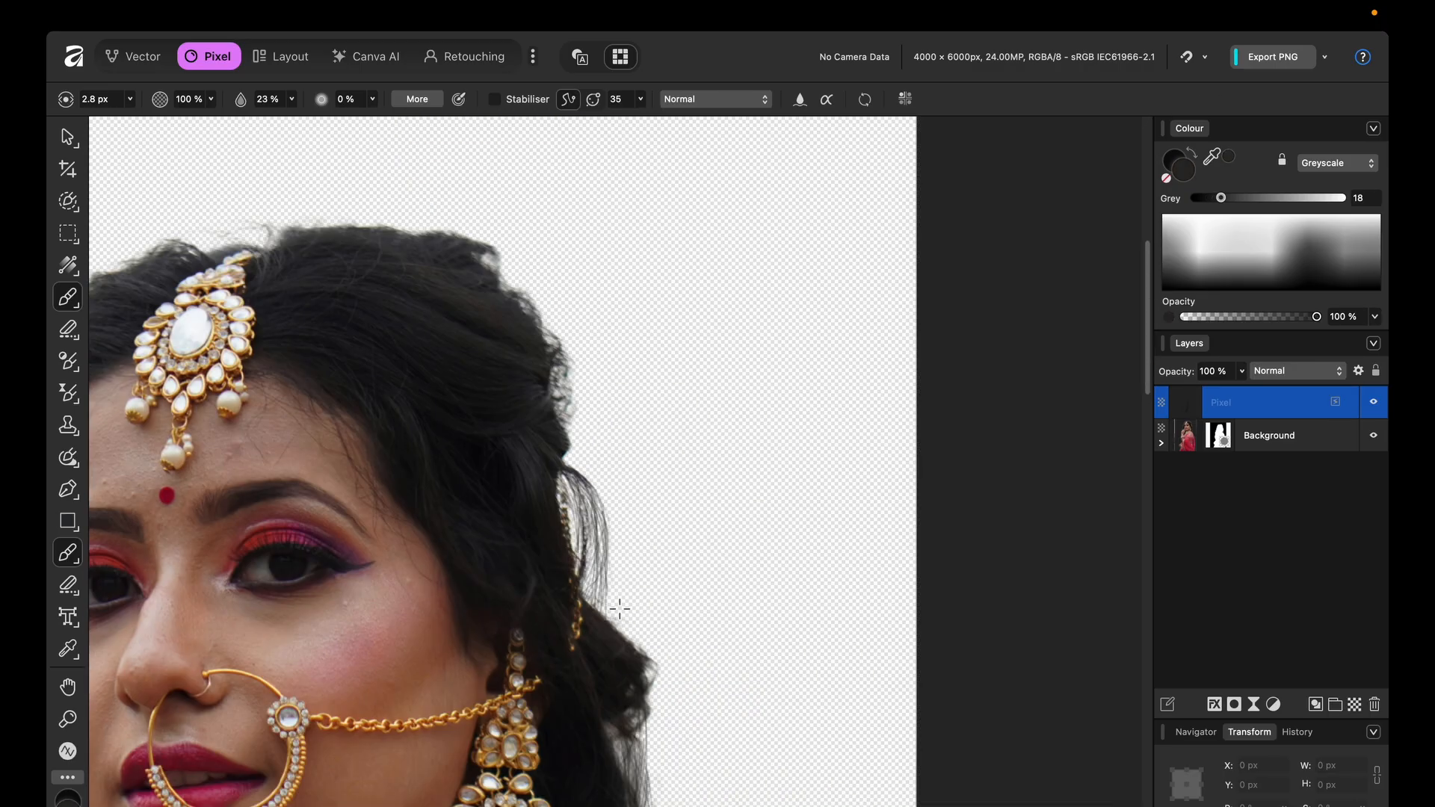
{"action": "scroll", "coordinate": [568, 557], "scroll_direction": "up", "scroll_amount": 4}
{"action": "scroll", "coordinate": [613, 558], "scroll_direction": "down", "scroll_amount": 4}
{"action": "scroll", "coordinate": [662, 557], "scroll_direction": "up", "scroll_amount": 5}
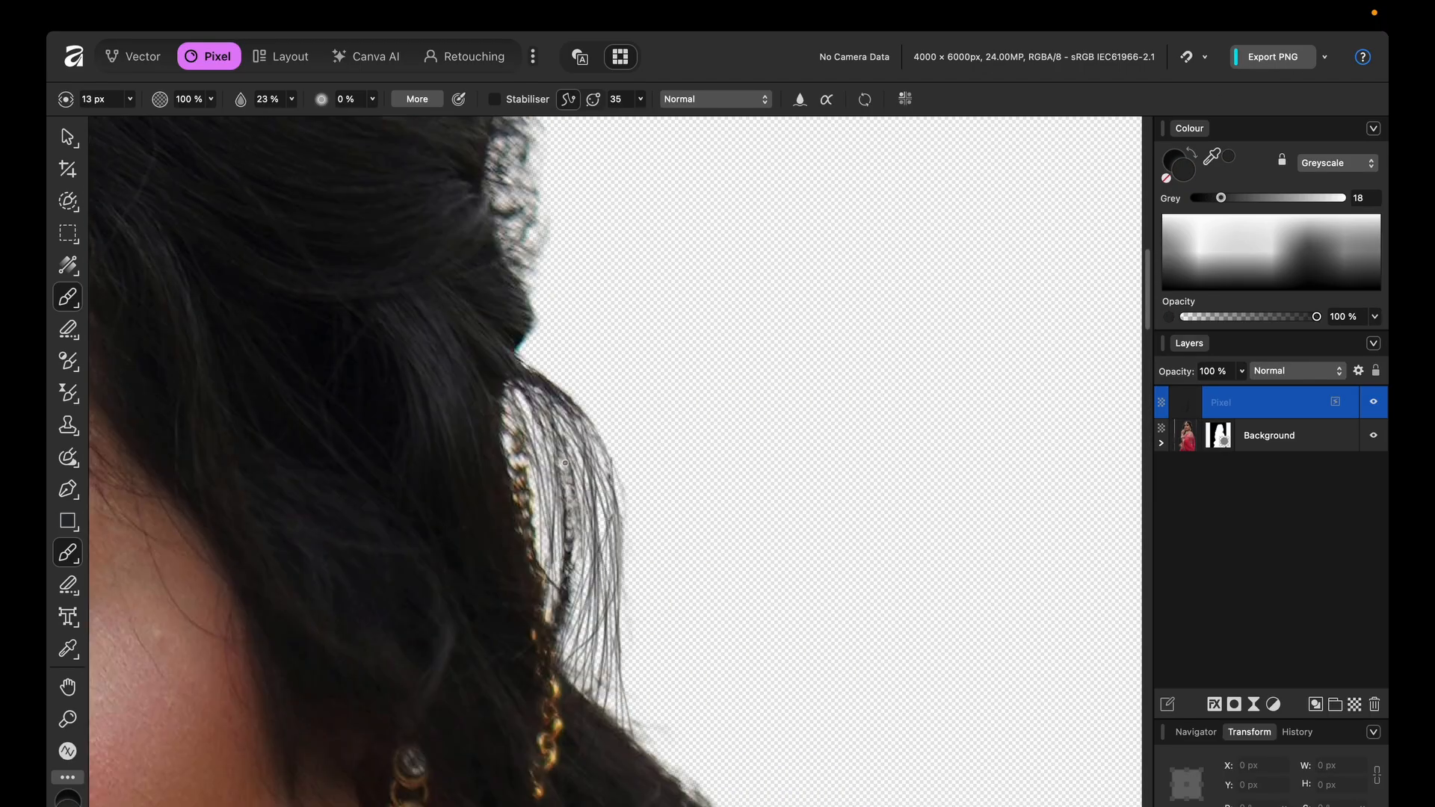
Shade softly between the strands of the loose lock below the bun at 69.4 px and 6% flow.
{"action": "key", "text": "]"}
{"action": "key", "text": "]"}
{"action": "key", "text": "]"}
{"action": "key", "text": "]"}
{"action": "key", "text": "]"}
{"action": "key", "text": "]"}
{"action": "left_click", "coordinate": [292, 99]}
{"action": "left_click_drag", "start_coordinate": [286, 118], "coordinate": [261, 118]}
{"action": "scroll", "coordinate": [519, 419], "scroll_direction": "up", "scroll_amount": 4}
{"action": "mouse_move", "coordinate": [512, 393]}
{"action": "left_mouse_down"}
{"action": "mouse_move", "coordinate": [546, 583]}
{"action": "mouse_move", "coordinate": [672, 672]}
{"action": "left_mouse_up"}
{"action": "scroll", "coordinate": [554, 486], "scroll_direction": "down", "scroll_amount": 4}
{"action": "left_click_drag", "start_coordinate": [527, 440], "coordinate": [601, 715]}
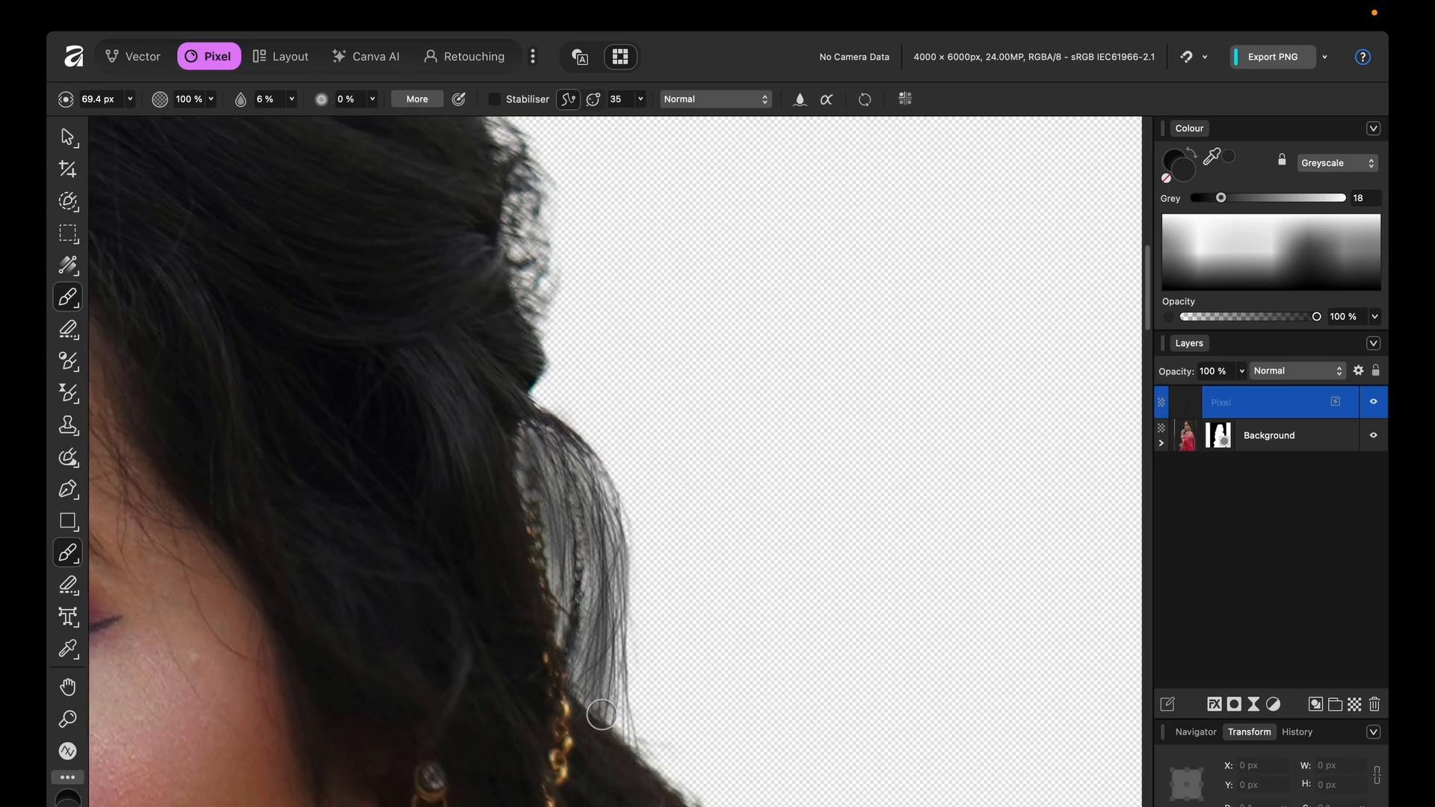
Sample grey 17 from the hair and darken the loose lock beside the hair chain at 31% flow.
{"action": "scroll", "coordinate": [602, 714], "scroll_direction": "down", "scroll_amount": 4}
{"action": "scroll", "coordinate": [568, 642], "scroll_direction": "up", "scroll_amount": 3}
{"action": "left_click", "coordinate": [509, 503], "text": "alt"}
{"action": "left_click", "coordinate": [291, 99]}
{"action": "left_click_drag", "start_coordinate": [291, 118], "coordinate": [326, 118]}
{"action": "mouse_move", "coordinate": [527, 542]}
{"action": "left_mouse_down"}
{"action": "mouse_move", "coordinate": [575, 695]}
{"action": "mouse_move", "coordinate": [613, 684]}
{"action": "left_mouse_up"}
{"action": "scroll", "coordinate": [617, 627], "scroll_direction": "down", "scroll_amount": 3}
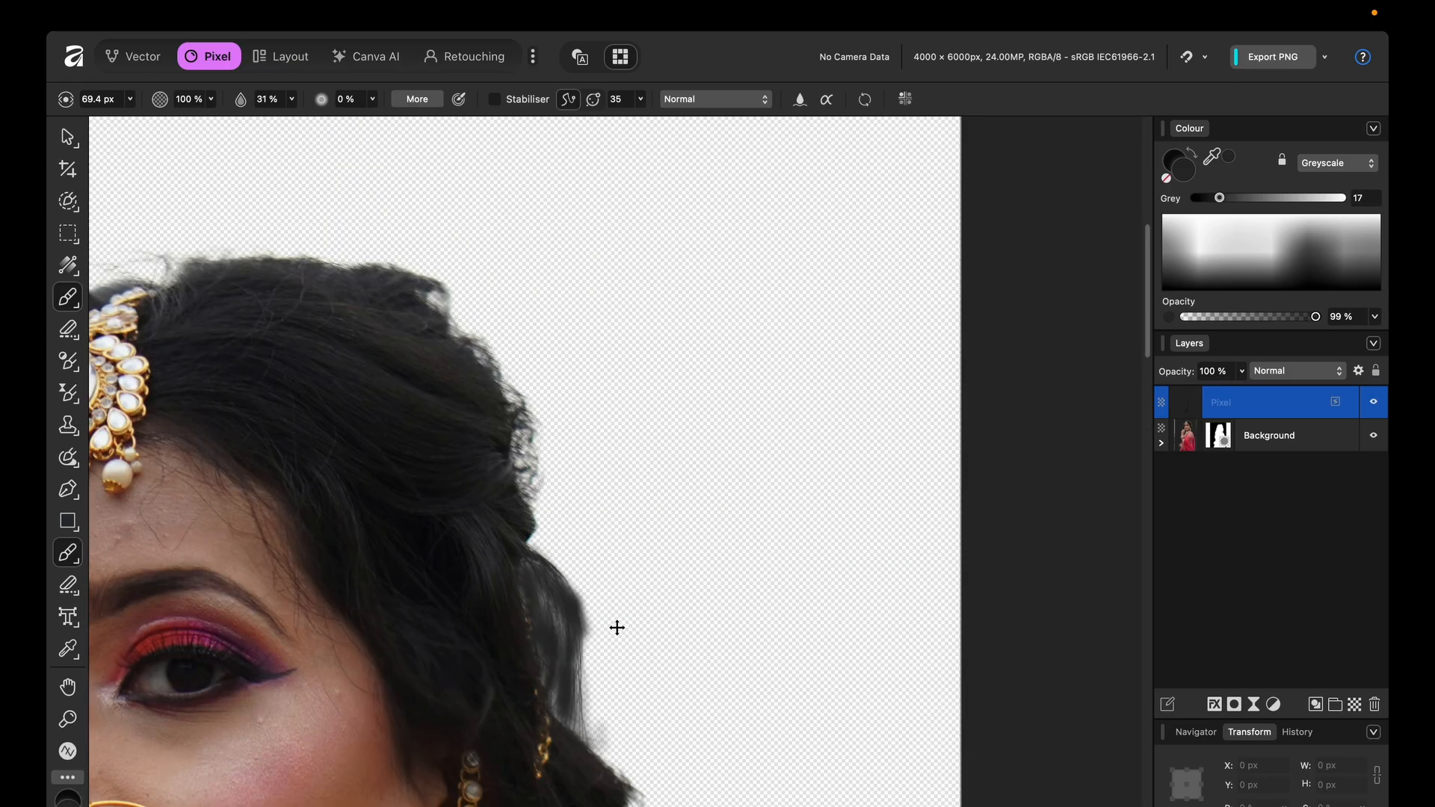
Lower the flow to 13% and shade the outer hair beside the large earring.
{"action": "left_click", "coordinate": [291, 99]}
{"action": "left_click_drag", "start_coordinate": [327, 118], "coordinate": [279, 118]}
{"action": "scroll", "coordinate": [471, 304], "scroll_direction": "down", "scroll_amount": 5}
{"action": "left_click_drag", "start_coordinate": [545, 586], "coordinate": [543, 679]}
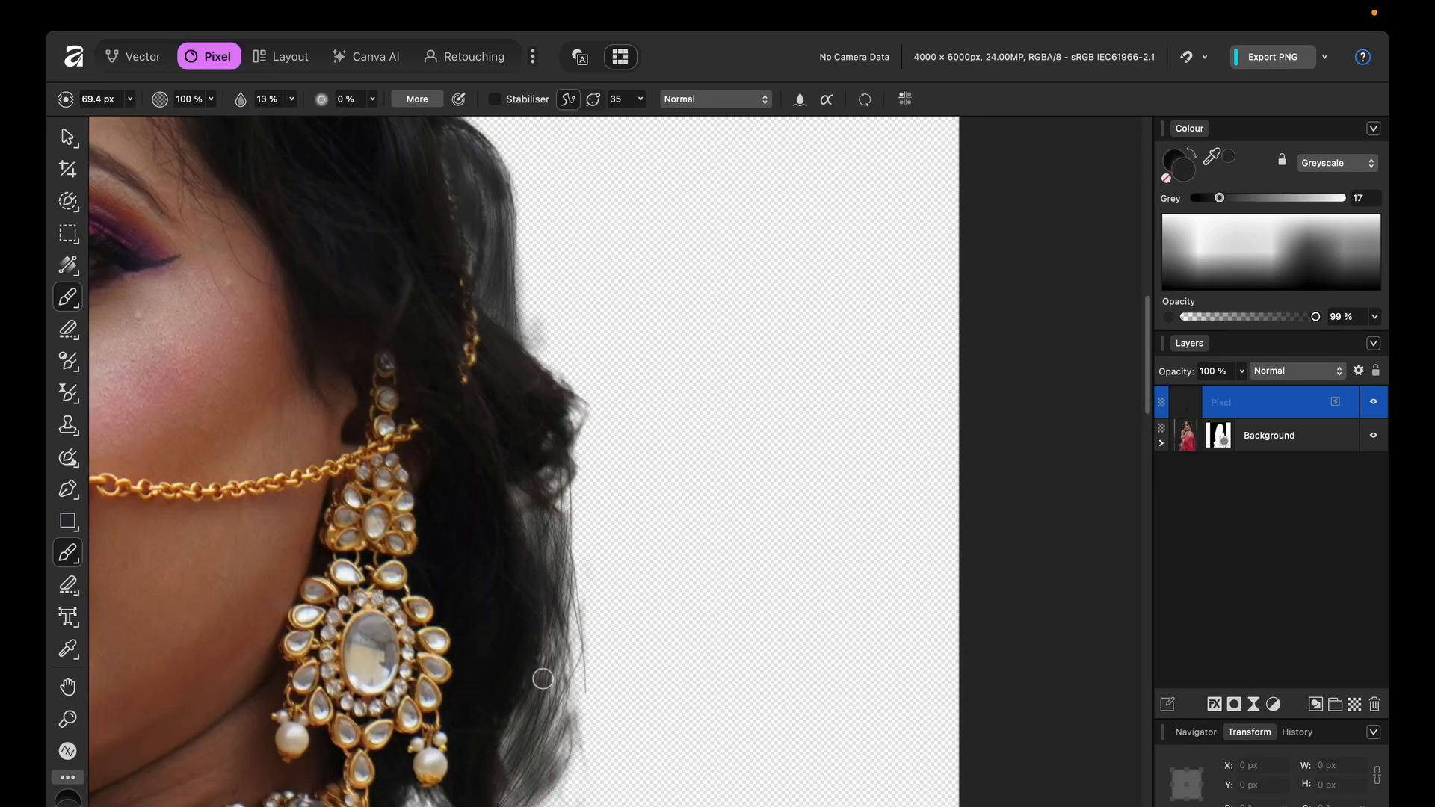
Paint darker thin strands over the loose lock and outer curls with sampled grey 10, reducing the brush to 3.7 px.
{"action": "scroll", "coordinate": [543, 679], "scroll_direction": "up", "scroll_amount": 4}
{"action": "left_click", "coordinate": [536, 244], "text": "alt"}
{"action": "scroll", "coordinate": [536, 244], "scroll_direction": "down", "scroll_amount": 1}
{"action": "key", "text": "["}
{"action": "key", "text": "["}
{"action": "key", "text": "["}
{"action": "key", "text": "["}
{"action": "key", "text": "["}
{"action": "key", "text": "["}
{"action": "left_click_drag", "start_coordinate": [626, 230], "coordinate": [650, 403]}
{"action": "key", "text": "["}
{"action": "key", "text": "["}
{"action": "key", "text": "["}
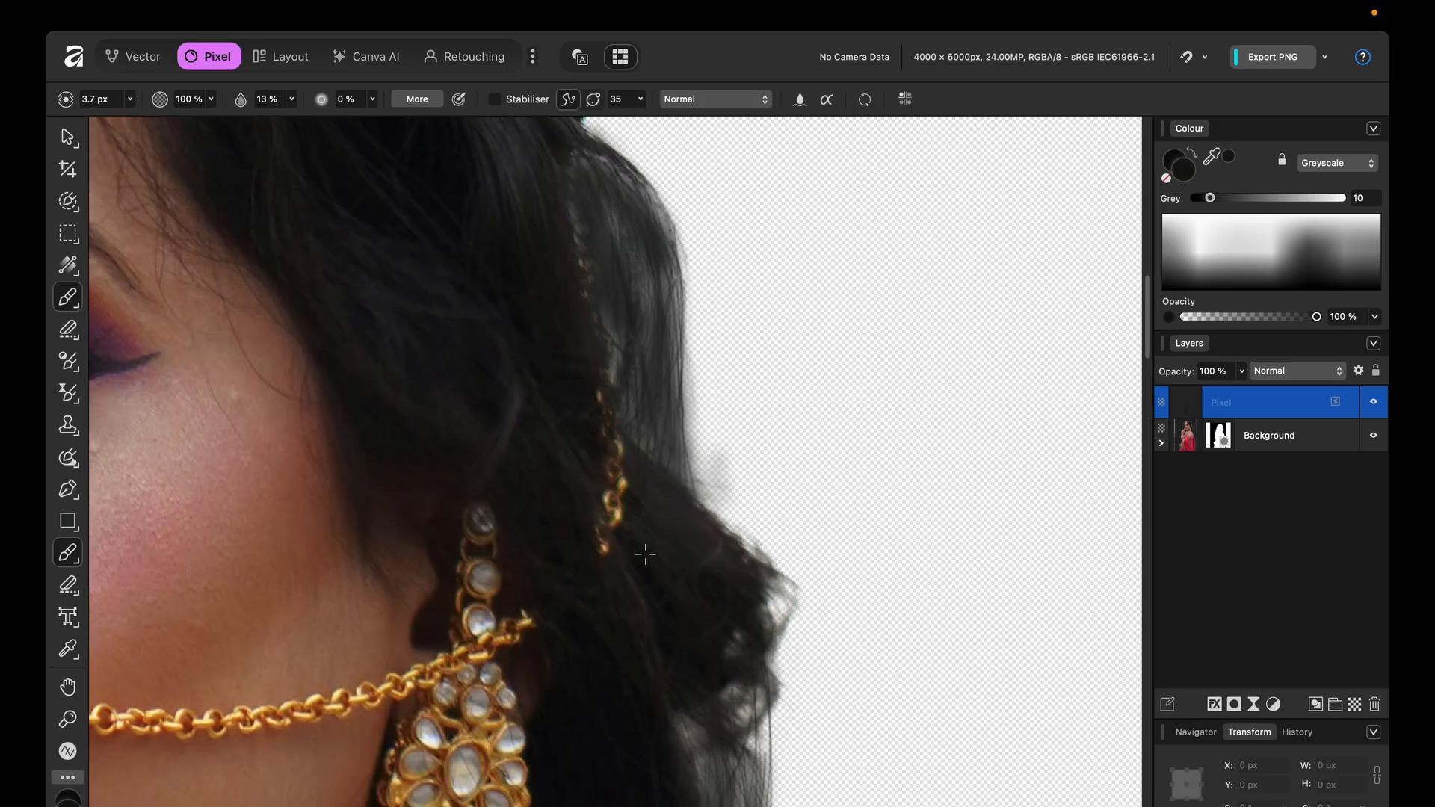
{"action": "scroll", "coordinate": [645, 553], "scroll_direction": "down", "scroll_amount": 6}
{"action": "left_click_drag", "start_coordinate": [675, 551], "coordinate": [660, 654]}
{"action": "left_click_drag", "start_coordinate": [740, 352], "coordinate": [760, 590]}
{"action": "scroll", "coordinate": [760, 557], "scroll_direction": "down", "scroll_amount": 6}
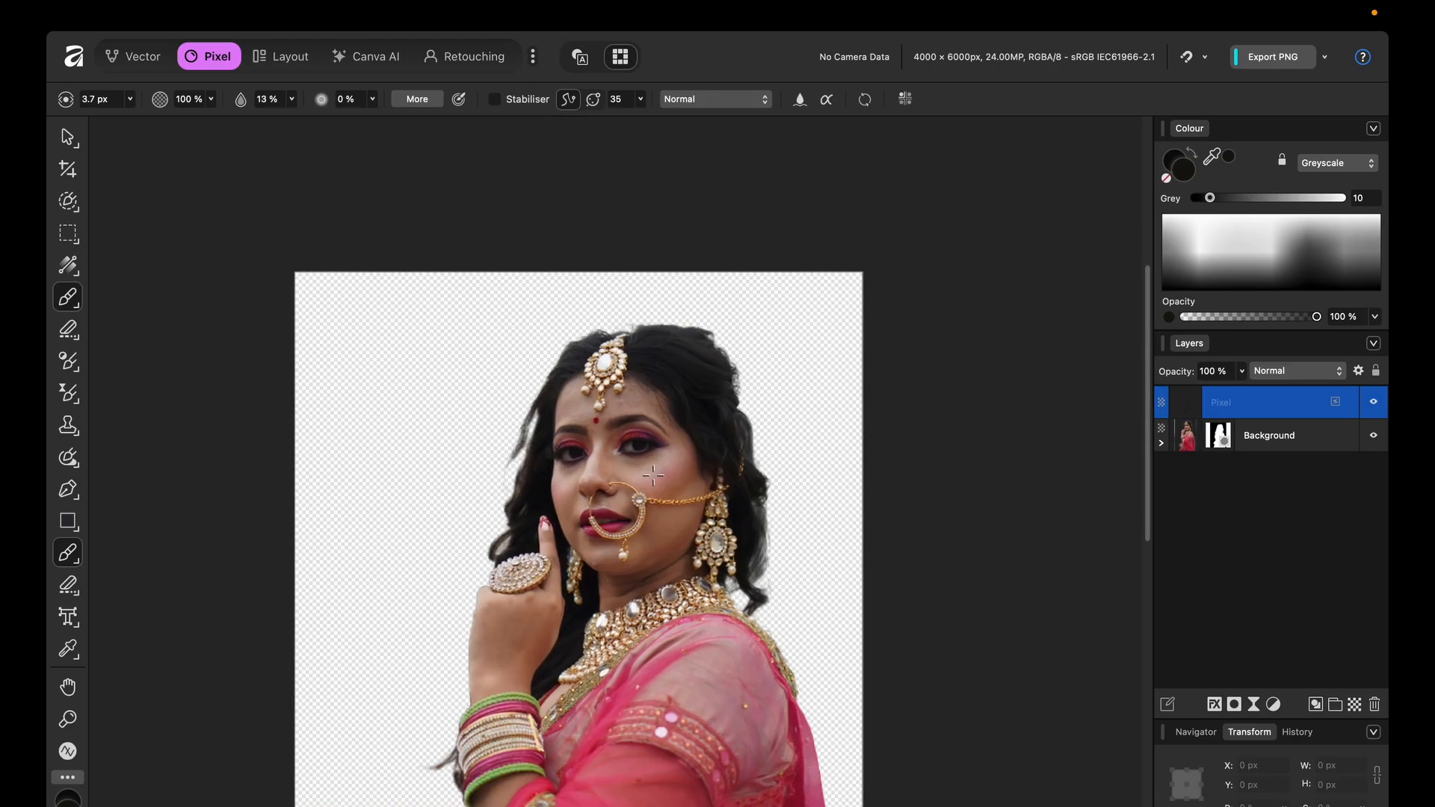
Toggle the pixel layer's visibility to compare the hair with and without the painted strands.
{"action": "scroll", "coordinate": [777, 392], "scroll_direction": "up", "scroll_amount": 5}
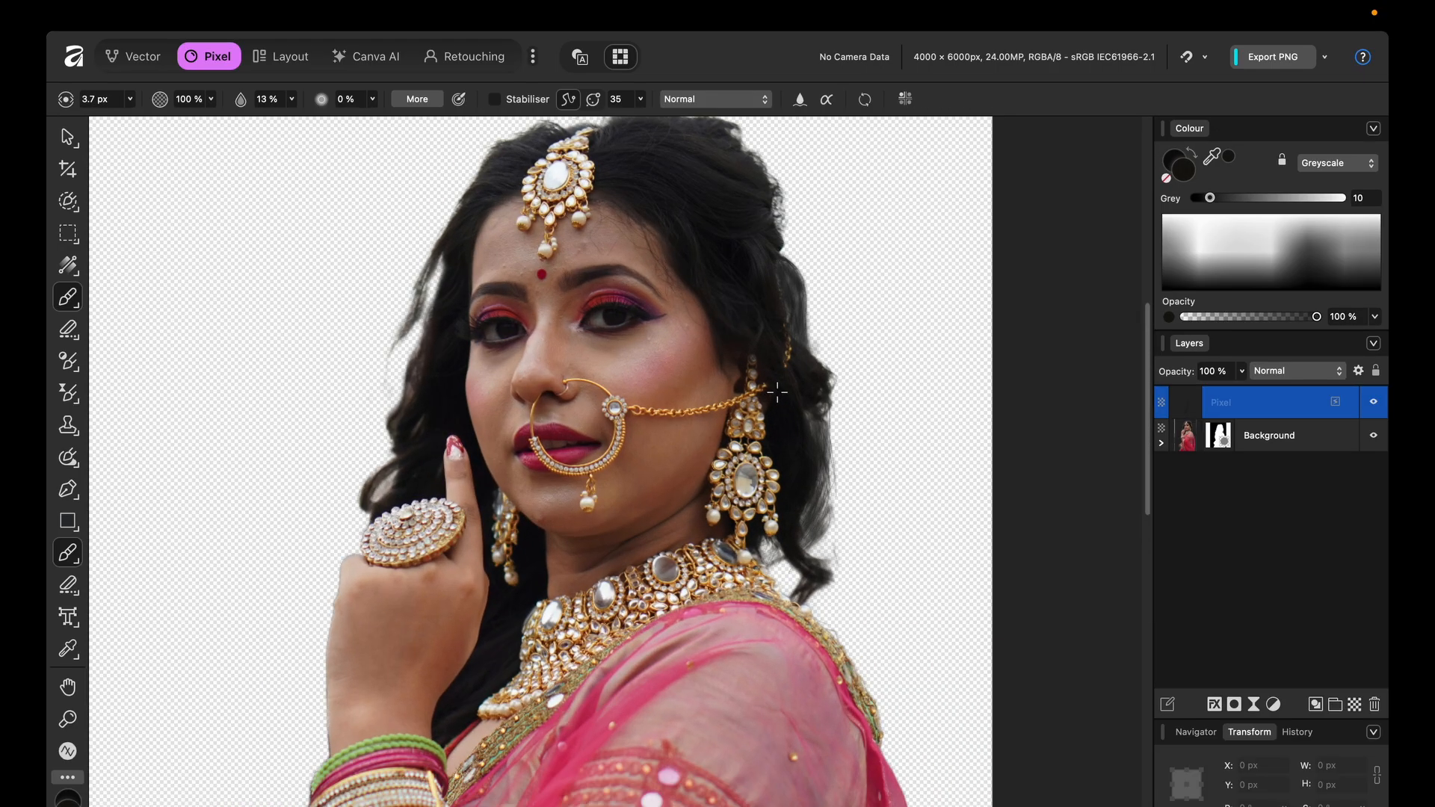
{"action": "left_click", "coordinate": [1375, 400]}
{"action": "left_click", "coordinate": [1375, 400]}
{"action": "left_click", "coordinate": [1375, 401]}
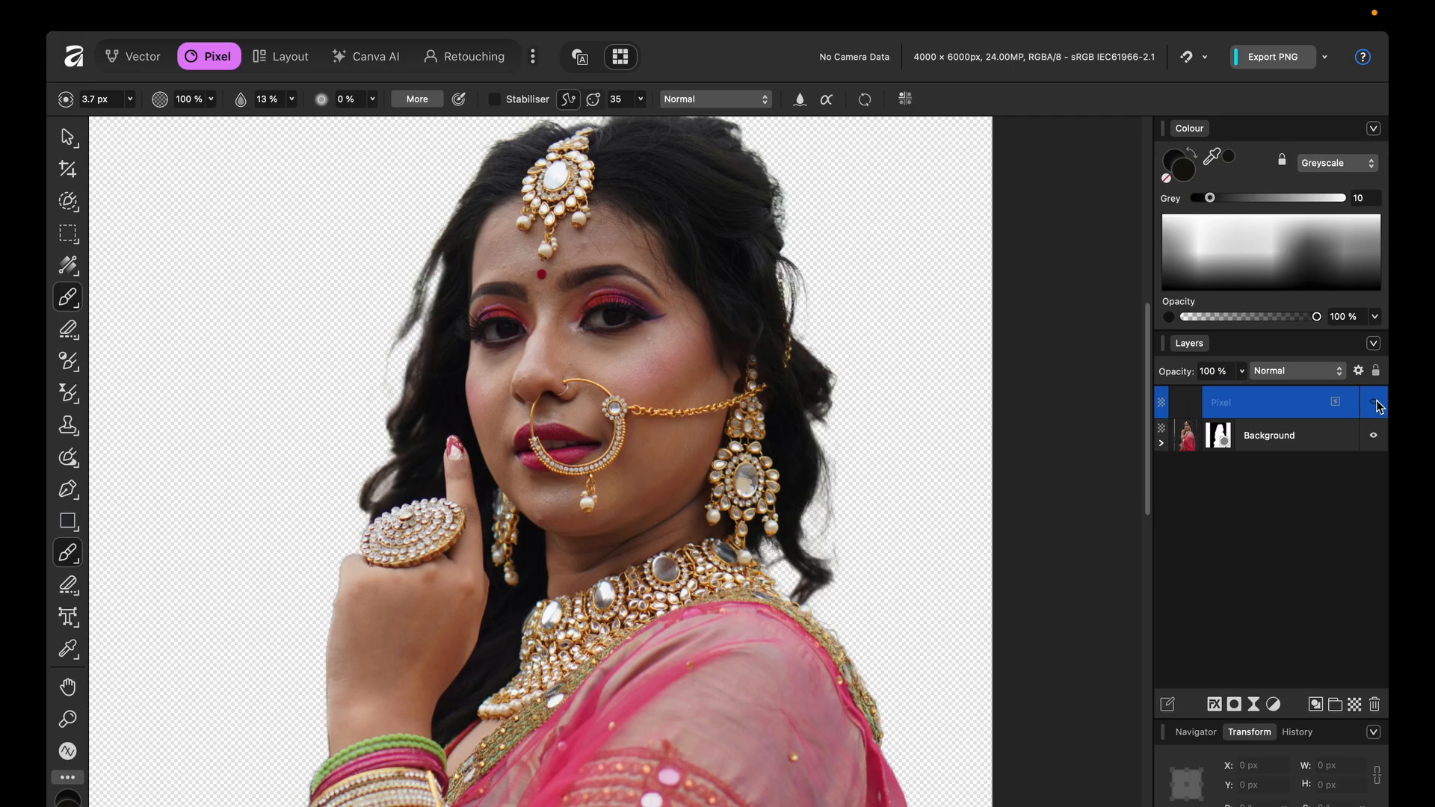
{"action": "left_click", "coordinate": [1376, 402]}
{"action": "scroll", "coordinate": [906, 384], "scroll_direction": "down", "scroll_amount": 3}
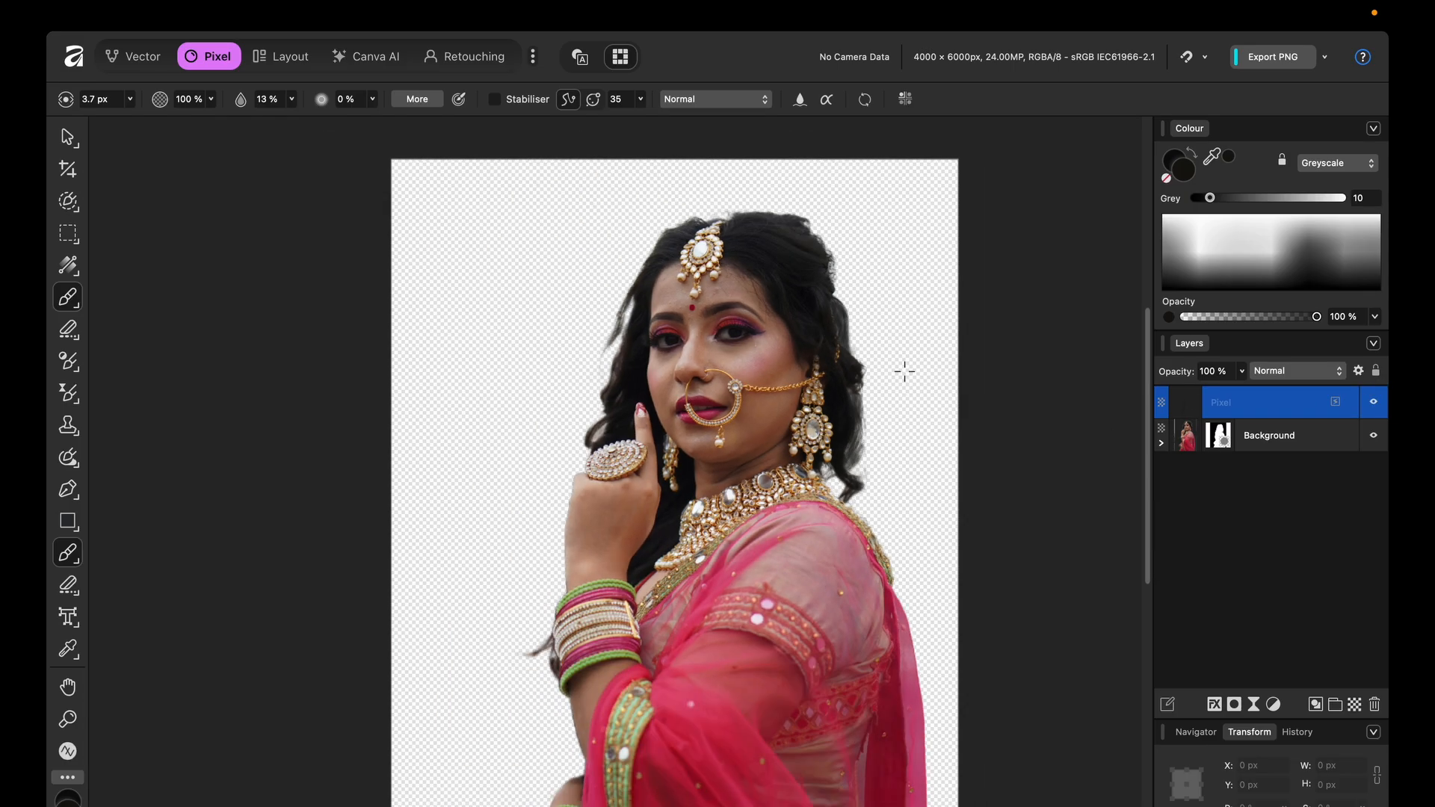
{"action": "scroll", "coordinate": [848, 312], "scroll_direction": "down", "scroll_amount": 1}
{"action": "left_click", "coordinate": [1375, 403]}
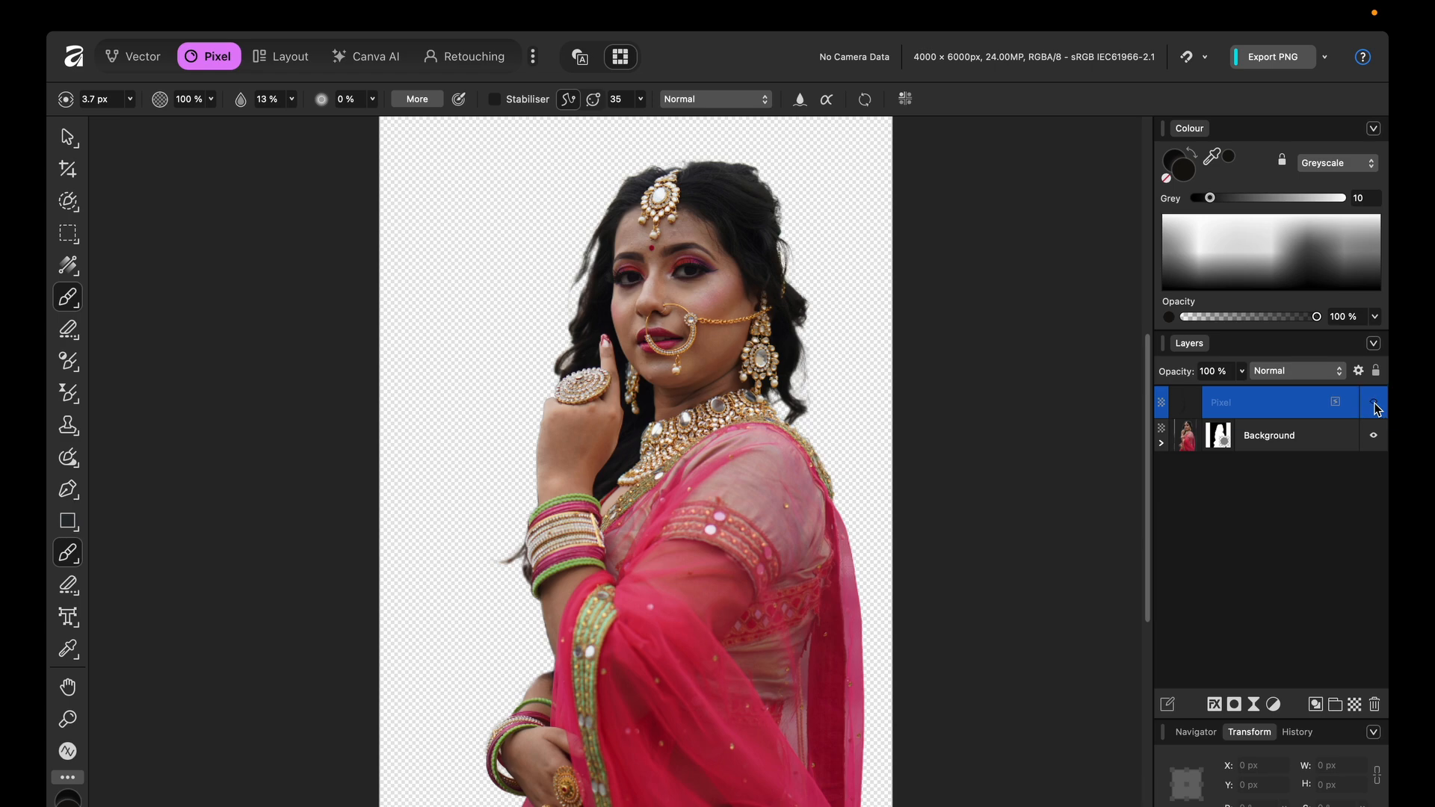
{"action": "left_click", "coordinate": [1374, 404]}
{"action": "left_click", "coordinate": [1374, 404]}
{"action": "left_click", "coordinate": [1375, 405]}
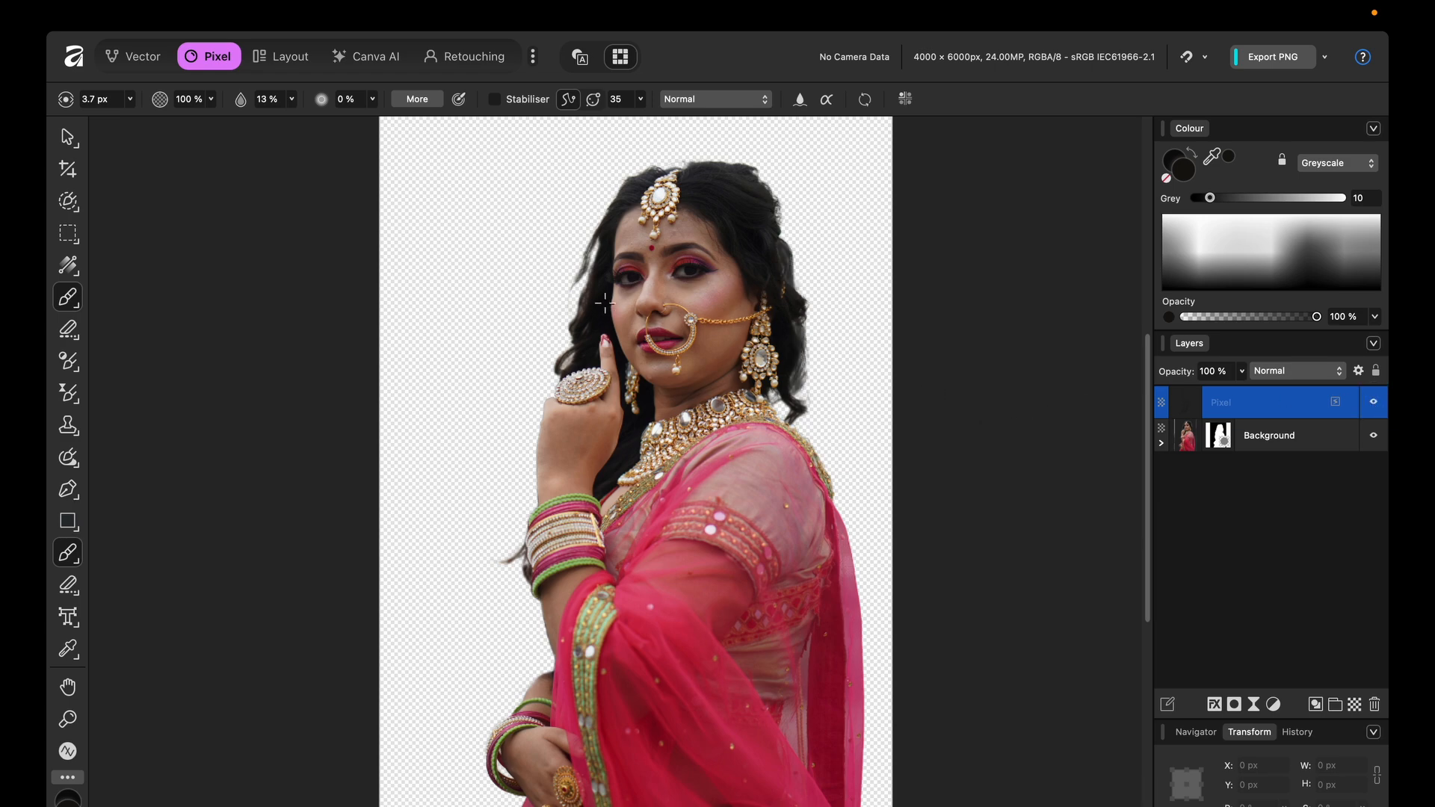
Paint fine strands over the wispy hair beside the bangles at 3.7 px, sampling greys 26 and 14 from that hair.
{"action": "scroll", "coordinate": [494, 547], "scroll_direction": "down", "scroll_amount": 3}
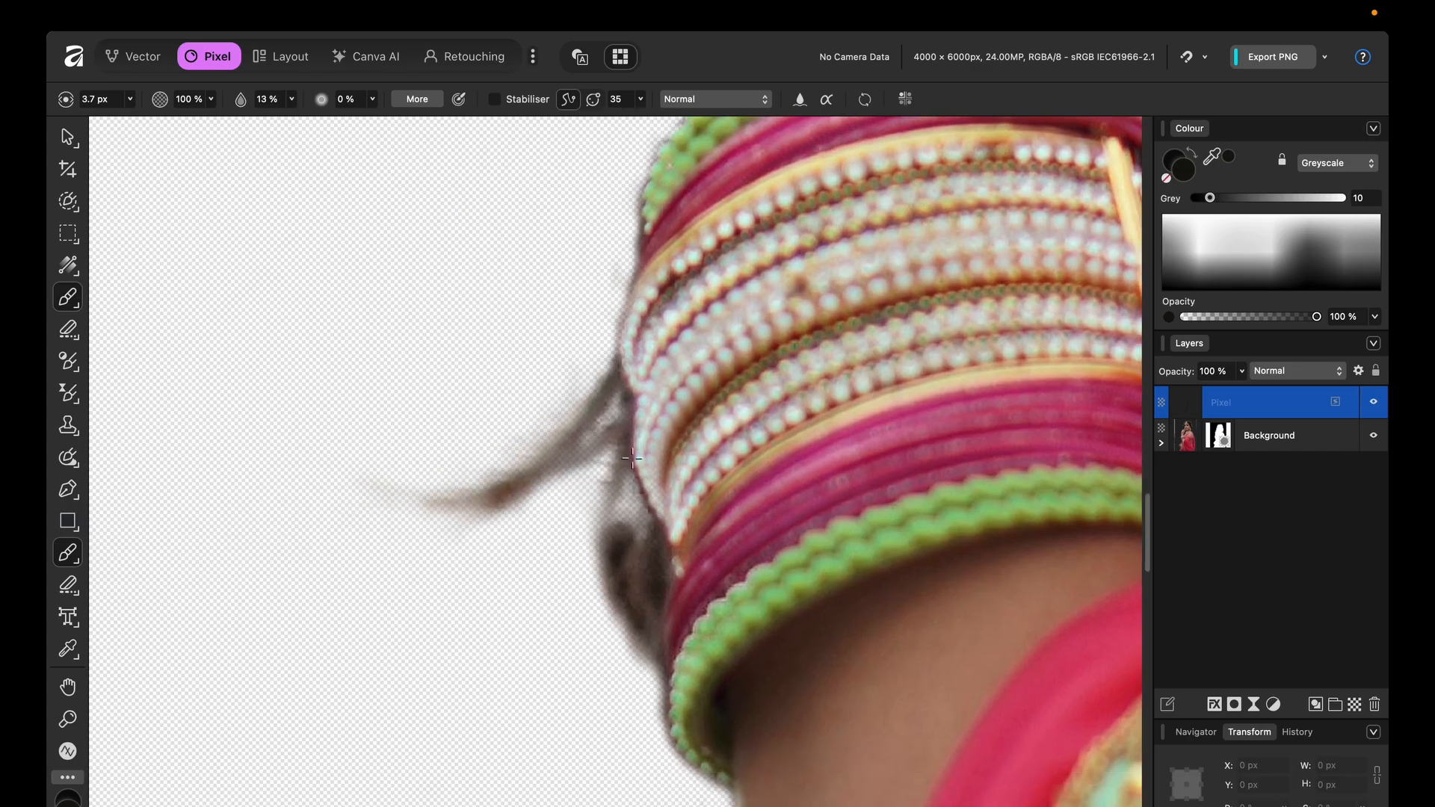
{"action": "scroll", "coordinate": [655, 388], "scroll_direction": "up", "scroll_amount": 5}
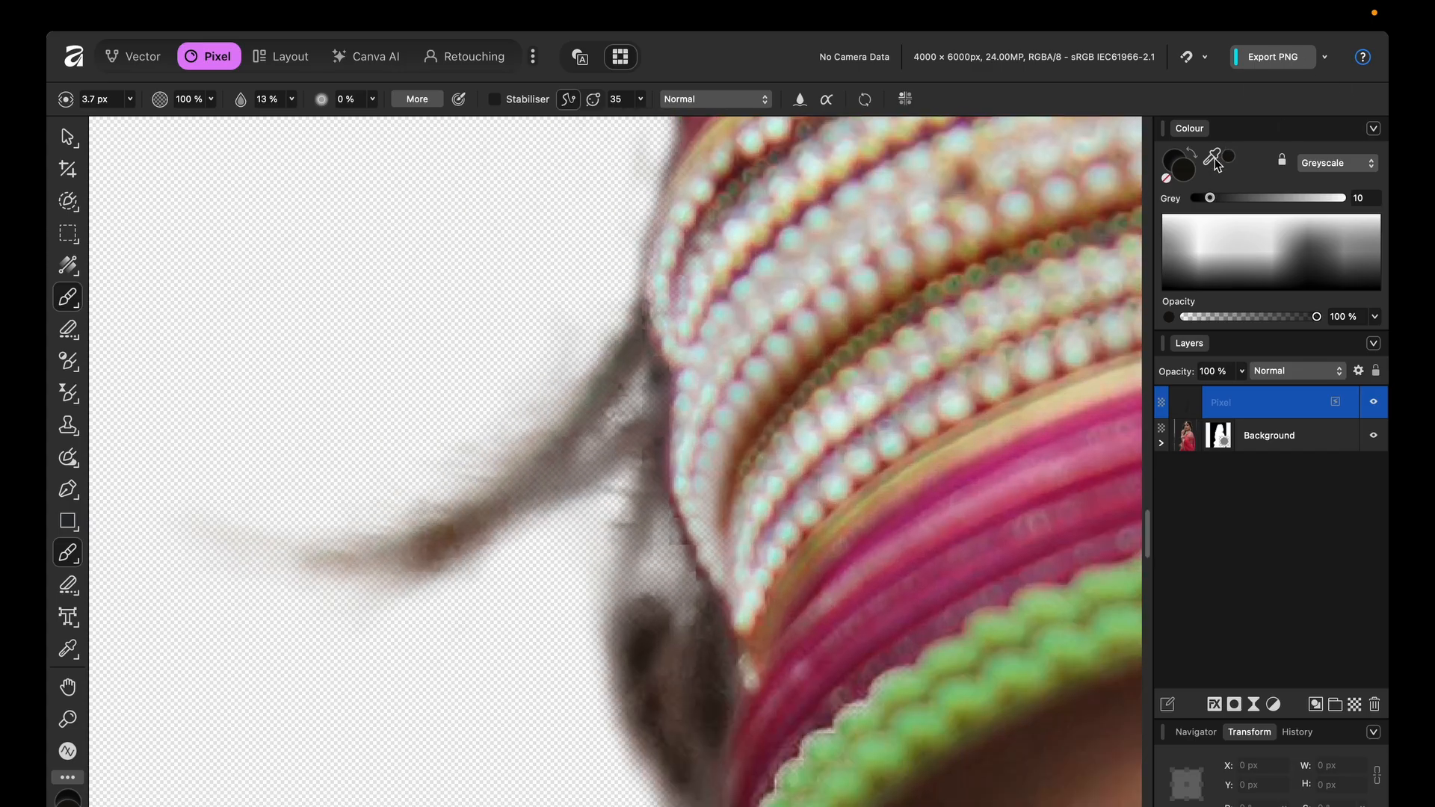
{"action": "left_click_drag", "start_coordinate": [1212, 157], "coordinate": [615, 391]}
{"action": "scroll", "coordinate": [565, 513], "scroll_direction": "down", "scroll_amount": 5}
{"action": "scroll", "coordinate": [606, 150], "scroll_direction": "up", "scroll_amount": 5}
{"action": "left_click_drag", "start_coordinate": [539, 314], "coordinate": [467, 625]}
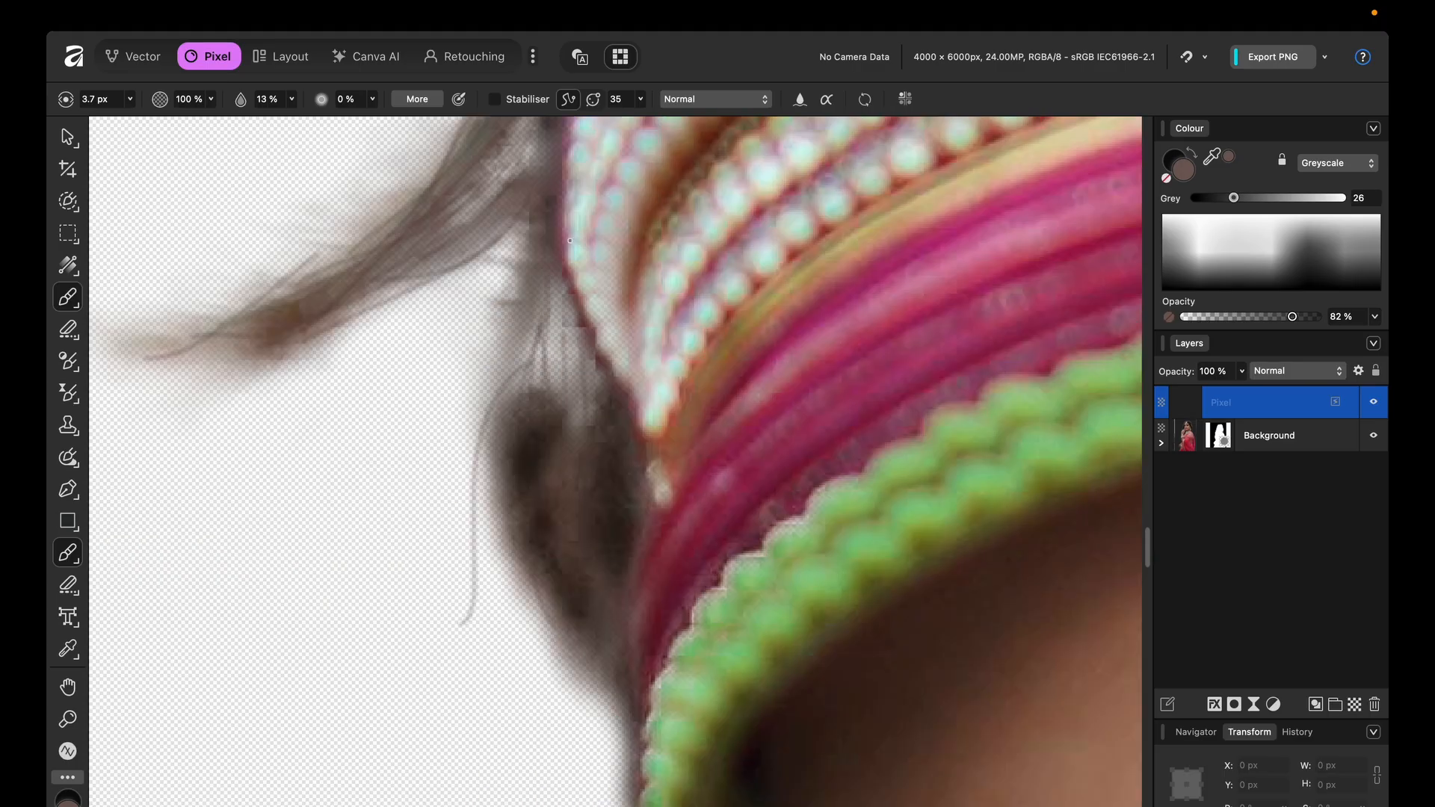
{"action": "left_click_drag", "start_coordinate": [523, 228], "coordinate": [495, 390]}
{"action": "left_click", "coordinate": [531, 451], "text": "alt"}
{"action": "left_click_drag", "start_coordinate": [564, 210], "coordinate": [530, 355]}
{"action": "scroll", "coordinate": [508, 225], "scroll_direction": "up", "scroll_amount": 3}
{"action": "scroll", "coordinate": [528, 515], "scroll_direction": "down", "scroll_amount": 4}
Paint long fine strands along the loose lock beside the forehead and past its tip with sampled grey 10.
{"action": "scroll", "coordinate": [528, 522], "scroll_direction": "down", "scroll_amount": 5}
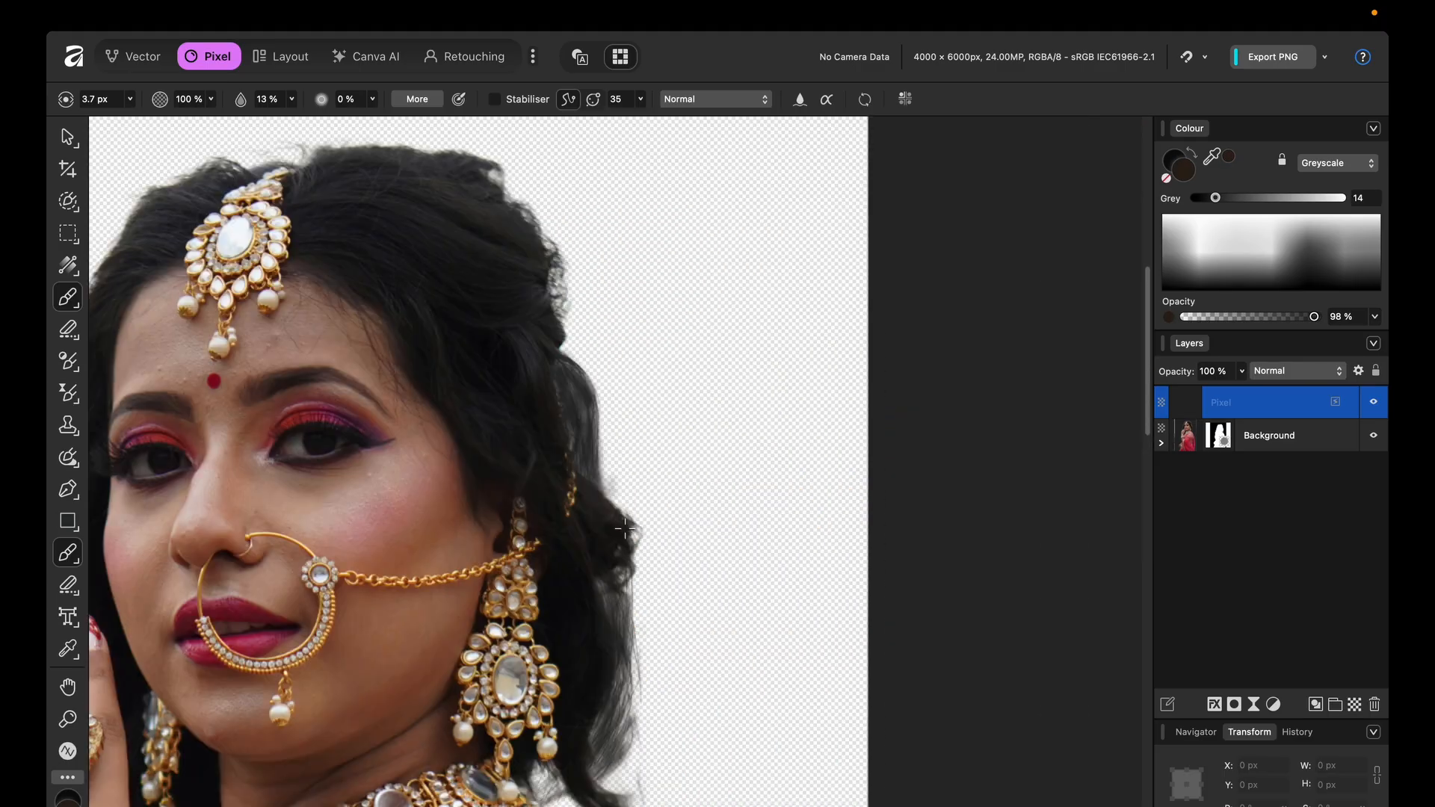
{"action": "scroll", "coordinate": [653, 561], "scroll_direction": "up", "scroll_amount": 5}
{"action": "scroll", "coordinate": [653, 560], "scroll_direction": "down", "scroll_amount": 4}
{"action": "scroll", "coordinate": [299, 628], "scroll_direction": "up", "scroll_amount": 2}
{"action": "left_click", "coordinate": [700, 231], "text": "alt"}
{"action": "left_click_drag", "start_coordinate": [568, 321], "coordinate": [433, 676]}
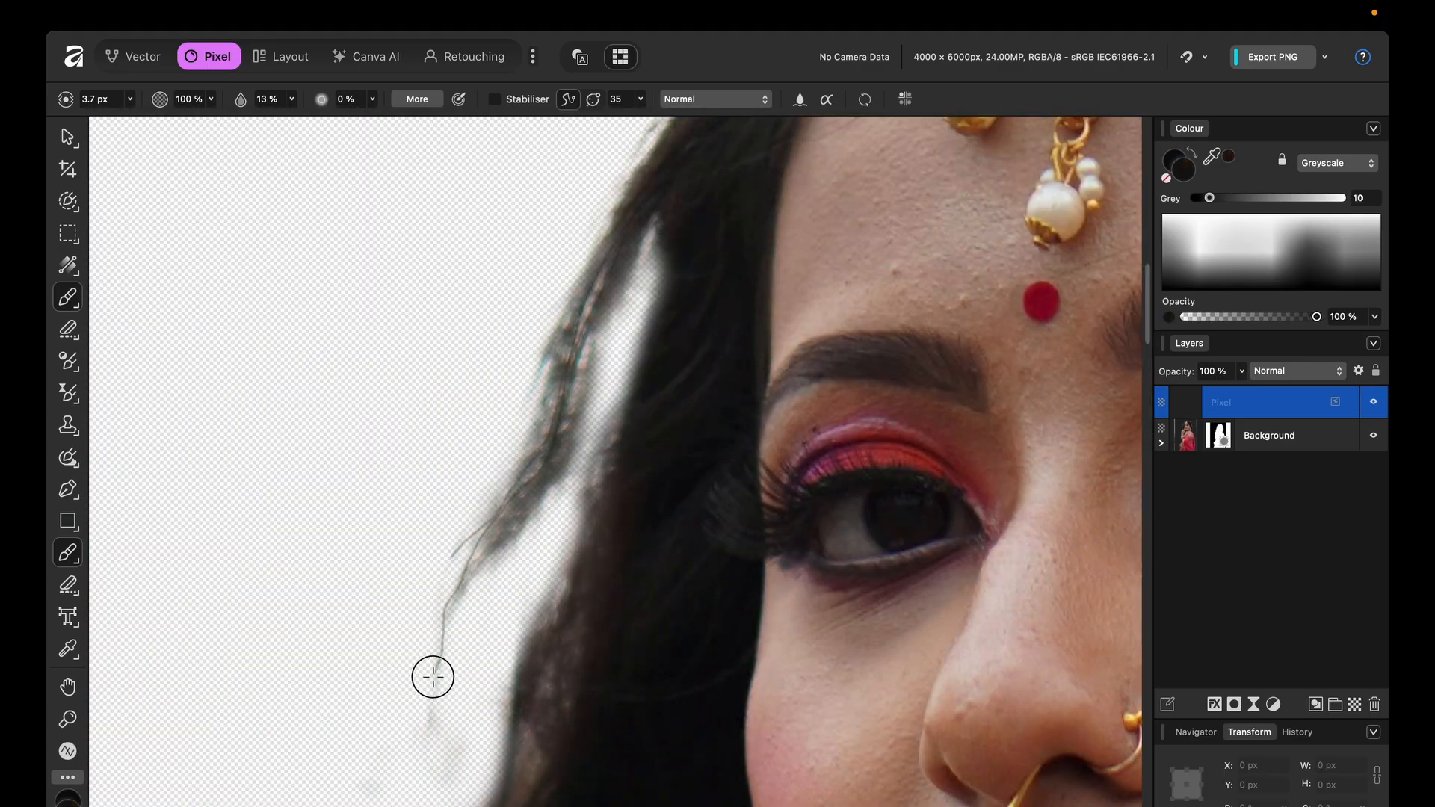
{"action": "left_click_drag", "start_coordinate": [594, 277], "coordinate": [413, 637]}
{"action": "scroll", "coordinate": [523, 360], "scroll_direction": "down", "scroll_amount": 4}
{"action": "scroll", "coordinate": [569, 278], "scroll_direction": "up", "scroll_amount": 5}
{"action": "left_click_drag", "start_coordinate": [497, 509], "coordinate": [359, 646]}
{"action": "left_click_drag", "start_coordinate": [587, 344], "coordinate": [375, 631]}
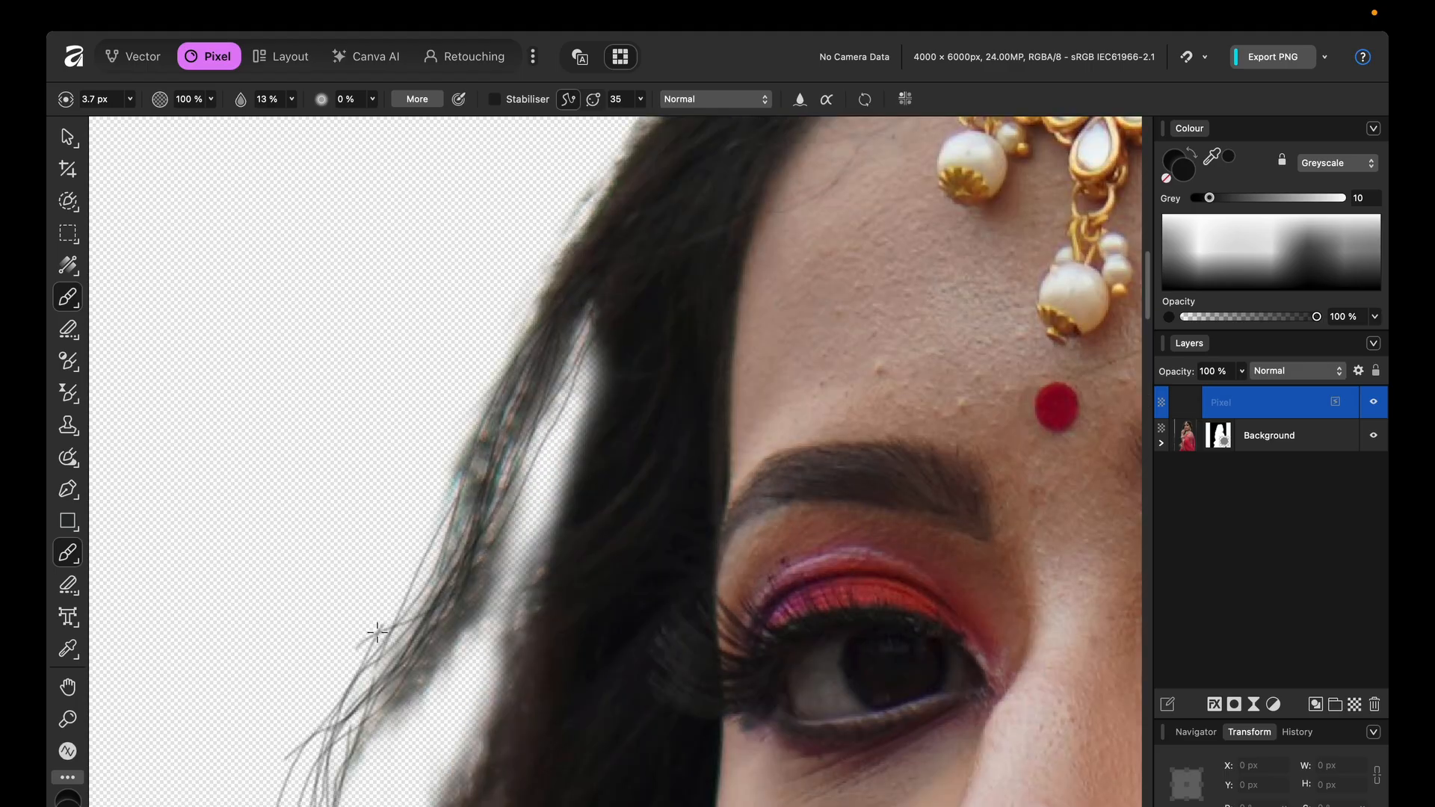
Add more thin strands along the forehead lock's outer edge and across its gap, then sample grey 15 from the hair.
{"action": "scroll", "coordinate": [448, 448], "scroll_direction": "down", "scroll_amount": 3}
{"action": "scroll", "coordinate": [534, 329], "scroll_direction": "up", "scroll_amount": 6}
{"action": "left_click_drag", "start_coordinate": [523, 311], "coordinate": [358, 561]}
{"action": "left_click_drag", "start_coordinate": [478, 426], "coordinate": [258, 597]}
{"action": "scroll", "coordinate": [479, 374], "scroll_direction": "down", "scroll_amount": 3}
{"action": "scroll", "coordinate": [516, 352], "scroll_direction": "up", "scroll_amount": 4}
{"action": "left_click", "coordinate": [277, 648], "text": "alt"}
{"action": "scroll", "coordinate": [277, 648], "scroll_direction": "down", "scroll_amount": 4}
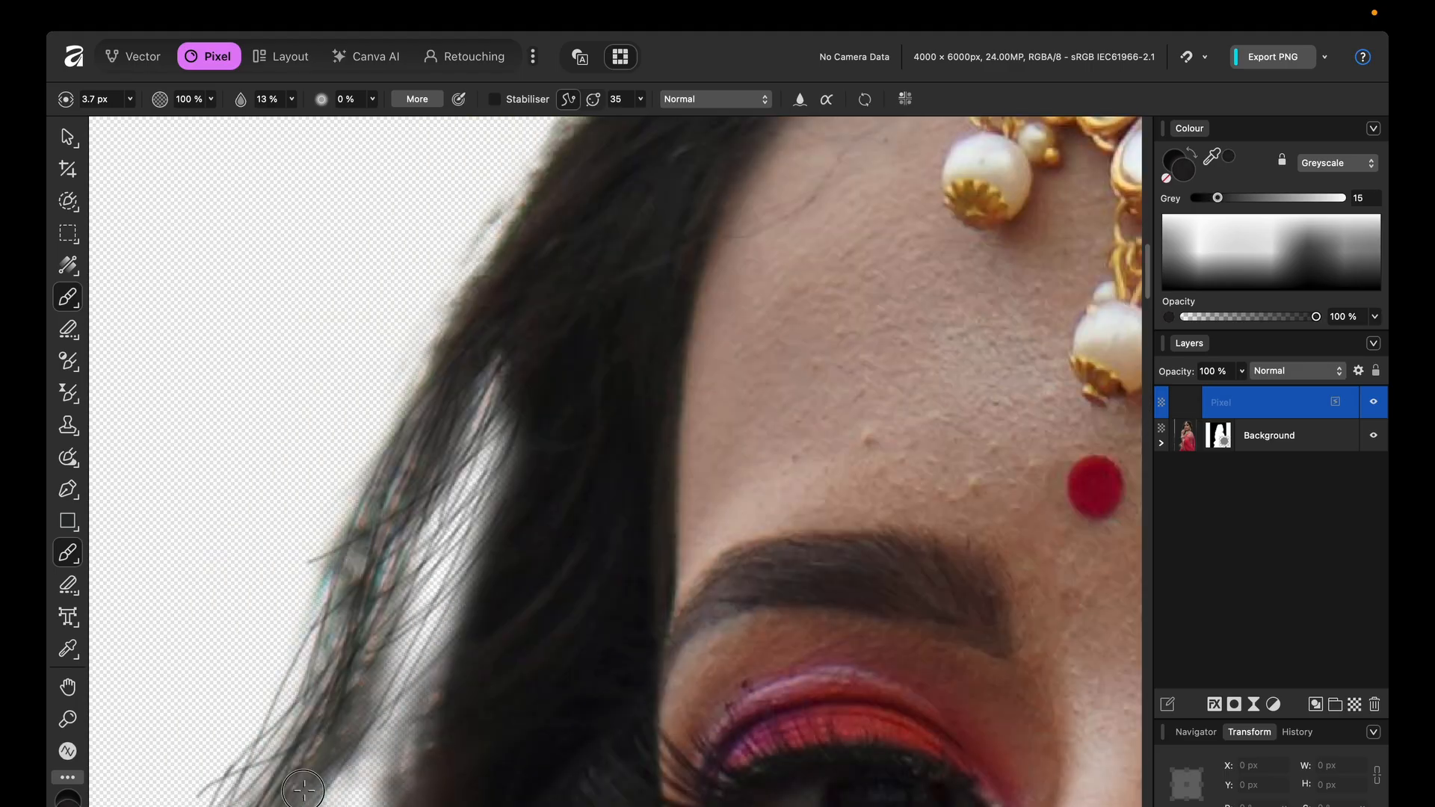
{"action": "scroll", "coordinate": [299, 598], "scroll_direction": "up", "scroll_amount": 5}
{"action": "scroll", "coordinate": [480, 503], "scroll_direction": "down", "scroll_amount": 5}
{"action": "left_click", "coordinate": [1262, 440]}
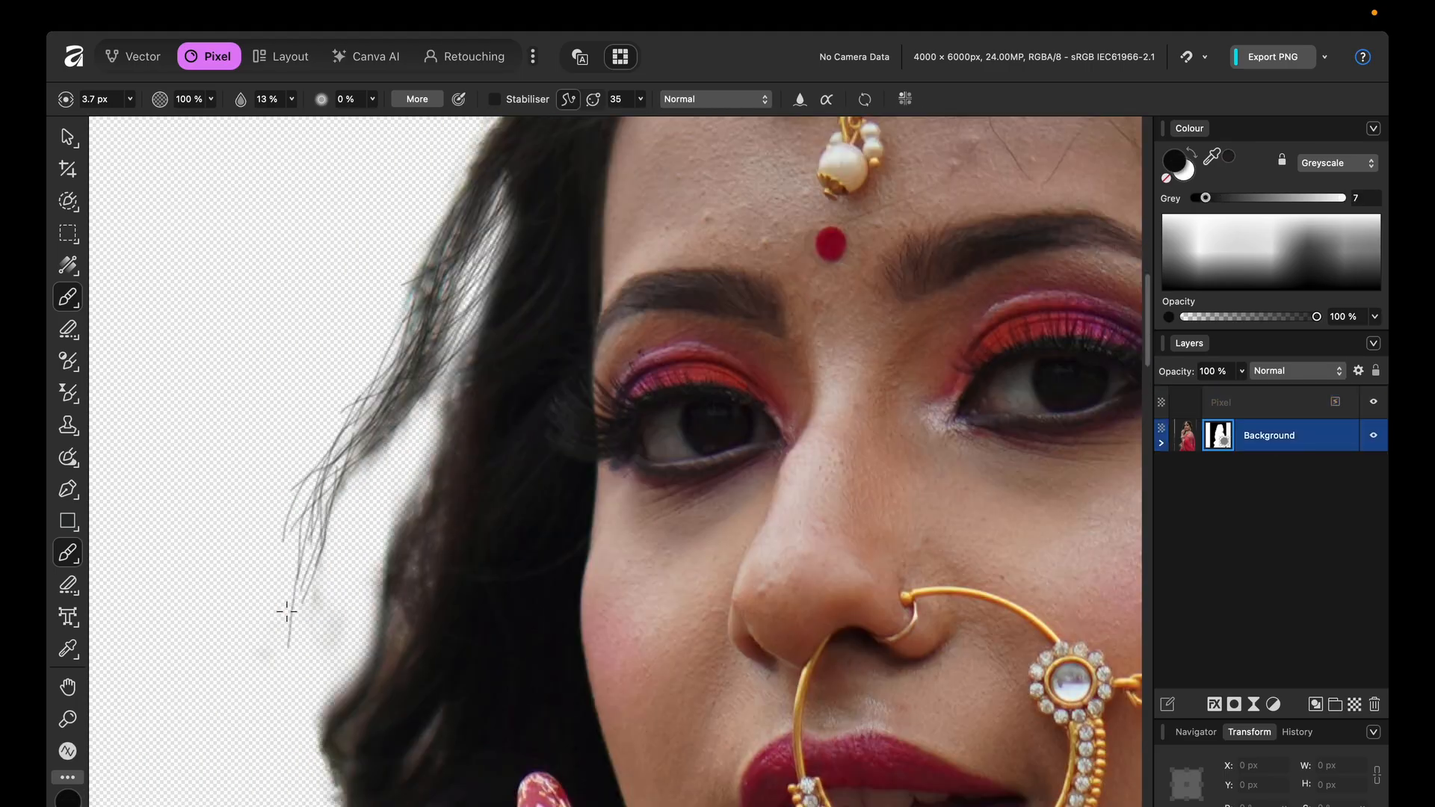
{"action": "key", "text": "bracketright"}
{"action": "key", "text": "bracketright"}
{"action": "key", "text": "bracketright"}
{"action": "key", "text": "bracketright"}
{"action": "key", "text": "bracketright"}
{"action": "key", "text": "bracketright"}
{"action": "key", "text": "bracketright"}
{"action": "key", "text": "bracketright"}
{"action": "key", "text": "bracketright"}
{"action": "key", "text": "bracketright"}
{"action": "key", "text": "super+z"}
{"action": "key", "text": "x"}
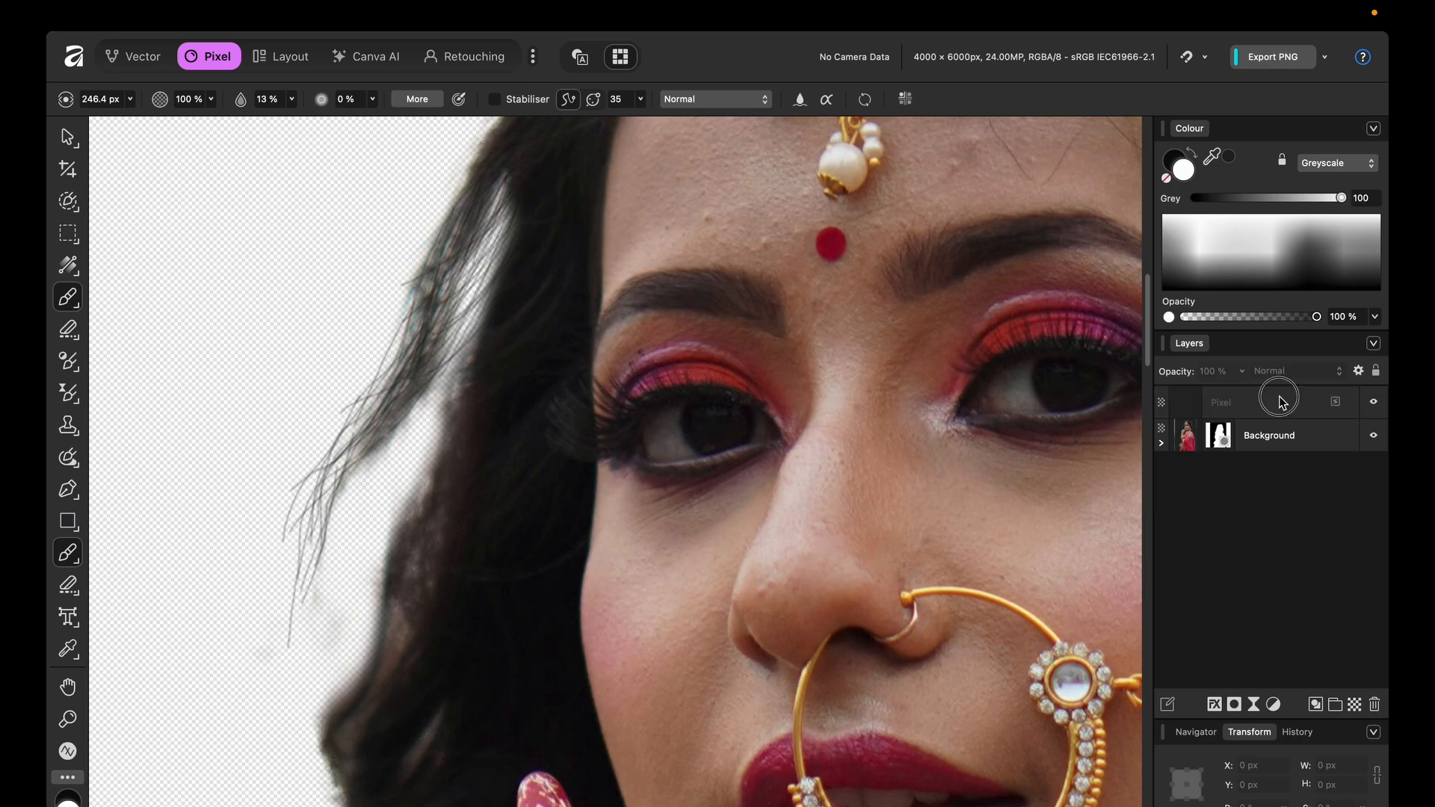
Shade softly between the forehead lock's strands on the pixel layer with grey 7 at 13% flow, reducing the brush to 57.1 px.
{"action": "key", "text": "x"}
{"action": "left_click_drag", "start_coordinate": [503, 209], "coordinate": [355, 398]}
{"action": "scroll", "coordinate": [355, 399], "scroll_direction": "up", "scroll_amount": 3}
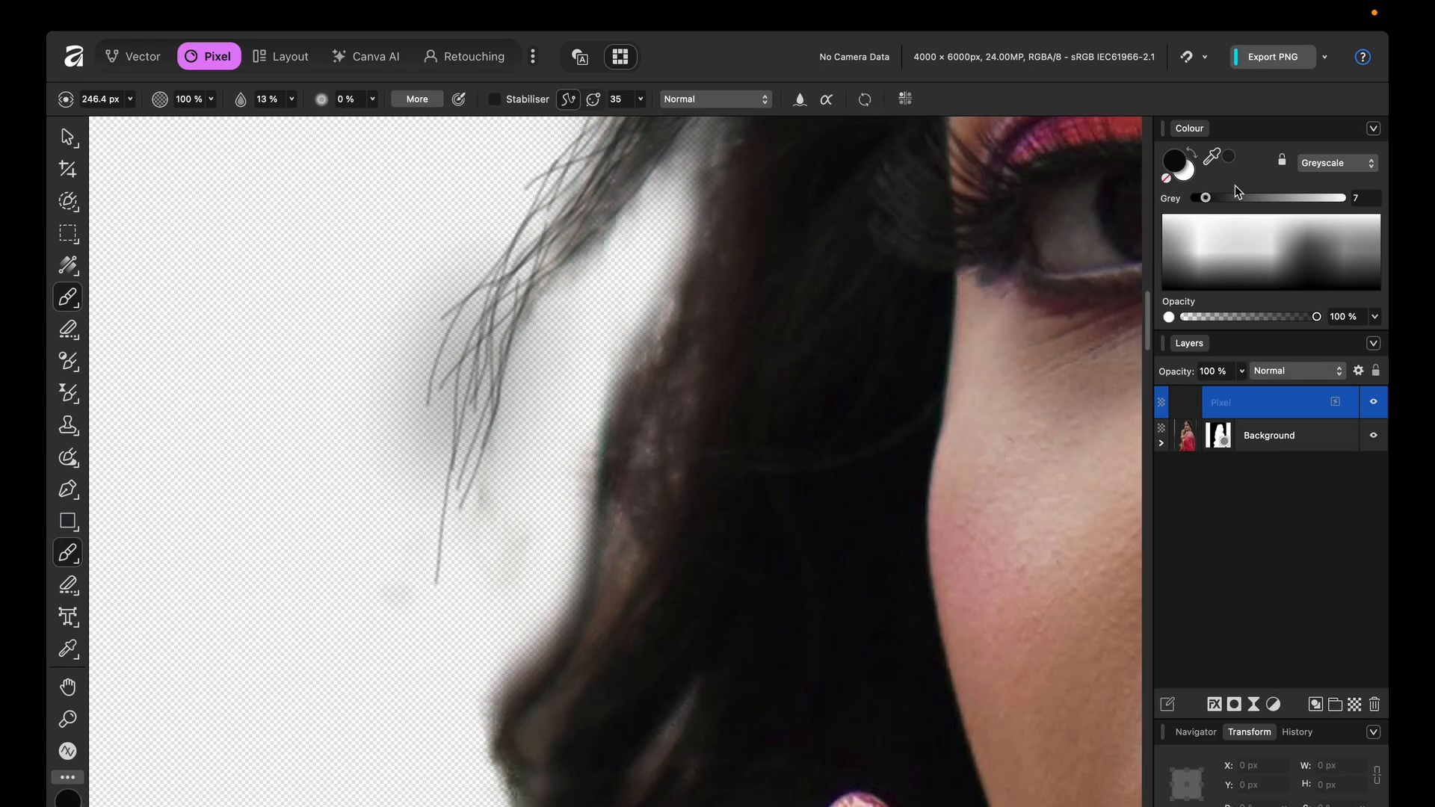
{"action": "key", "text": "bracketleft"}
{"action": "key", "text": "bracketleft"}
{"action": "key", "text": "bracketleft"}
{"action": "key", "text": "bracketleft"}
{"action": "key", "text": "bracketleft"}
{"action": "key", "text": "bracketleft"}
{"action": "key", "text": "bracketleft"}
{"action": "key", "text": "bracketleft"}
{"action": "scroll", "coordinate": [550, 294], "scroll_direction": "down", "scroll_amount": 5}
{"action": "scroll", "coordinate": [626, 272], "scroll_direction": "up", "scroll_amount": 3}
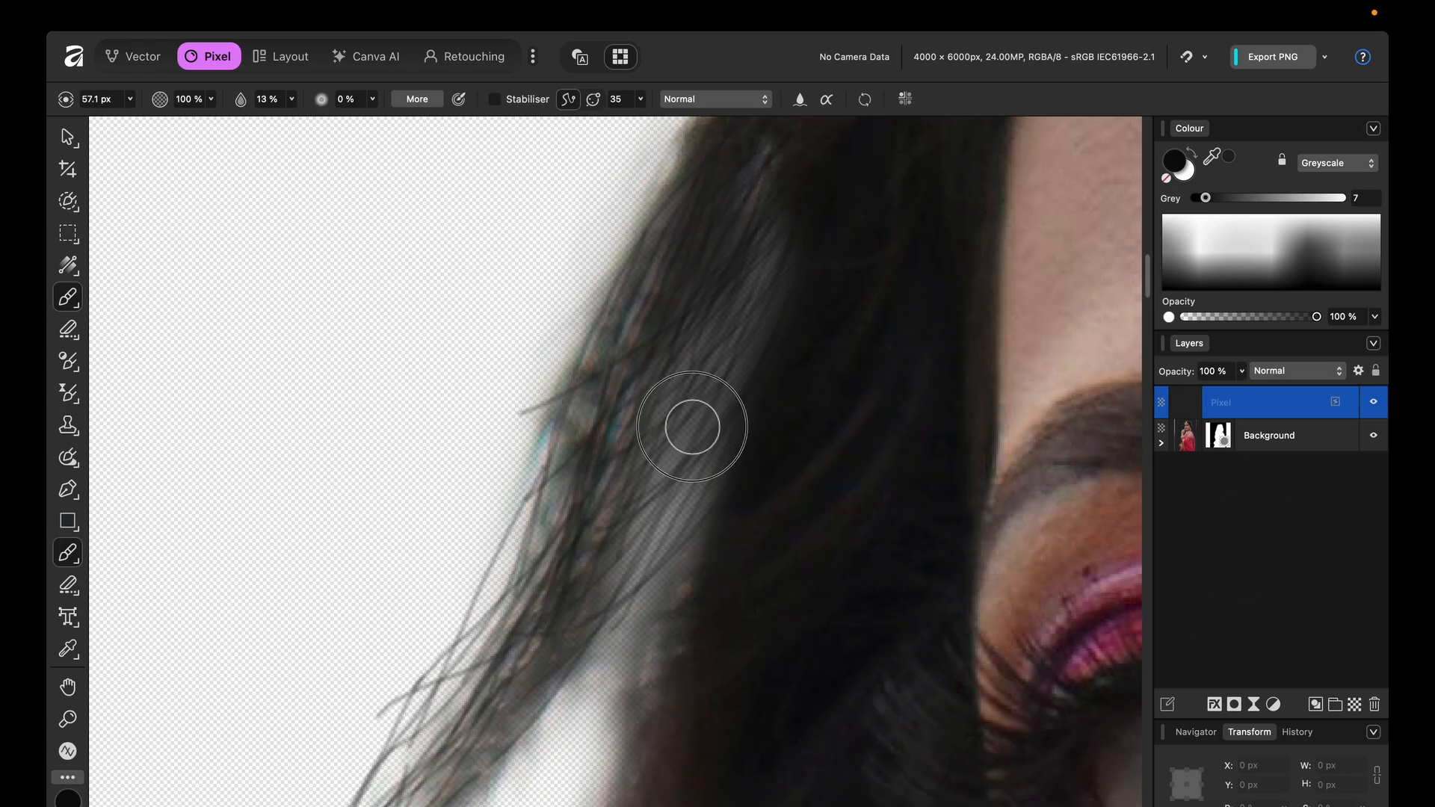
Compare the full portrait with the pixel layer hidden and shown, and examine the rebuilt hair edges.
{"action": "scroll", "coordinate": [637, 458], "scroll_direction": "down", "scroll_amount": 6}
{"action": "scroll", "coordinate": [823, 378], "scroll_direction": "down", "scroll_amount": 3}
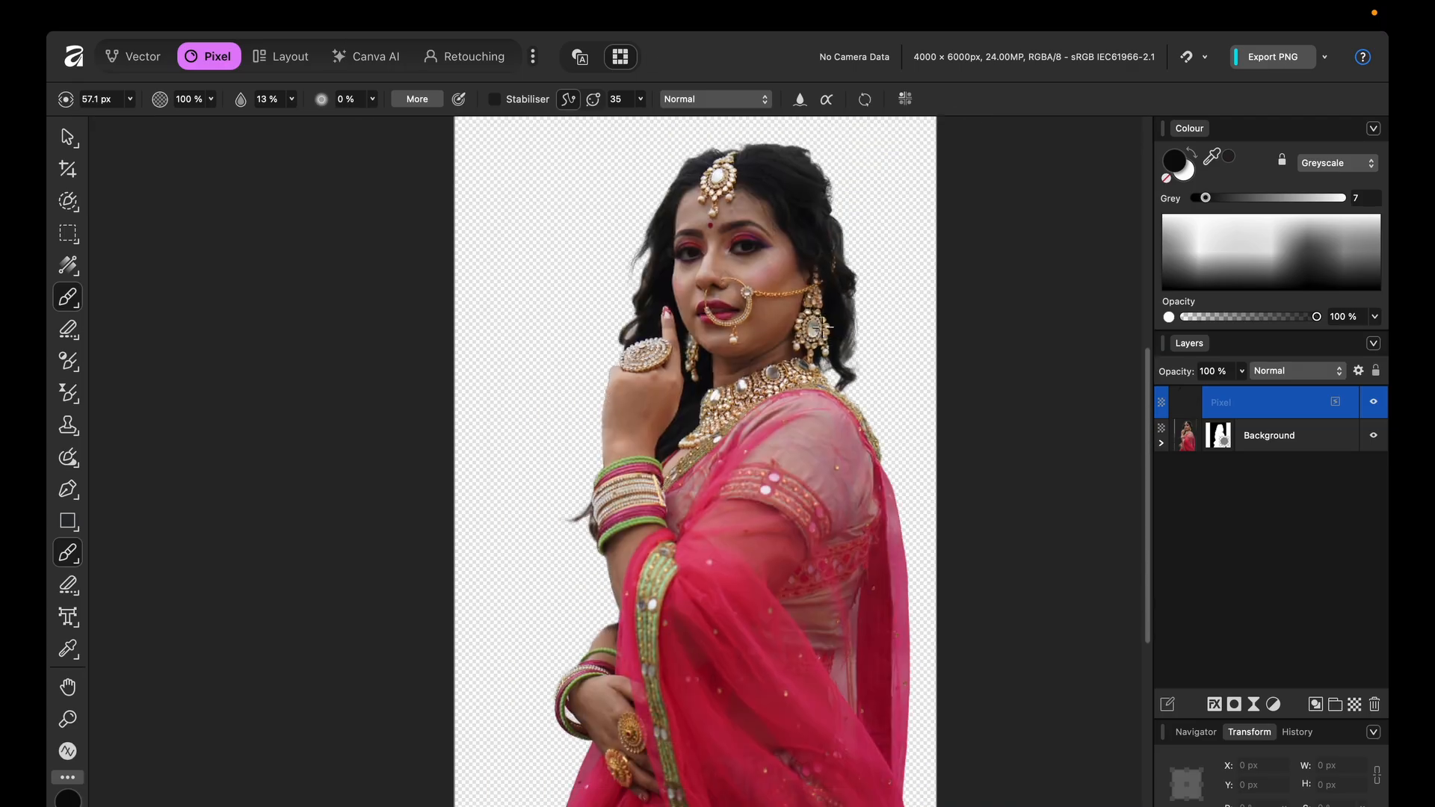
{"action": "scroll", "coordinate": [823, 377], "scroll_direction": "up", "scroll_amount": 4}
{"action": "scroll", "coordinate": [823, 378], "scroll_direction": "up", "scroll_amount": 2}
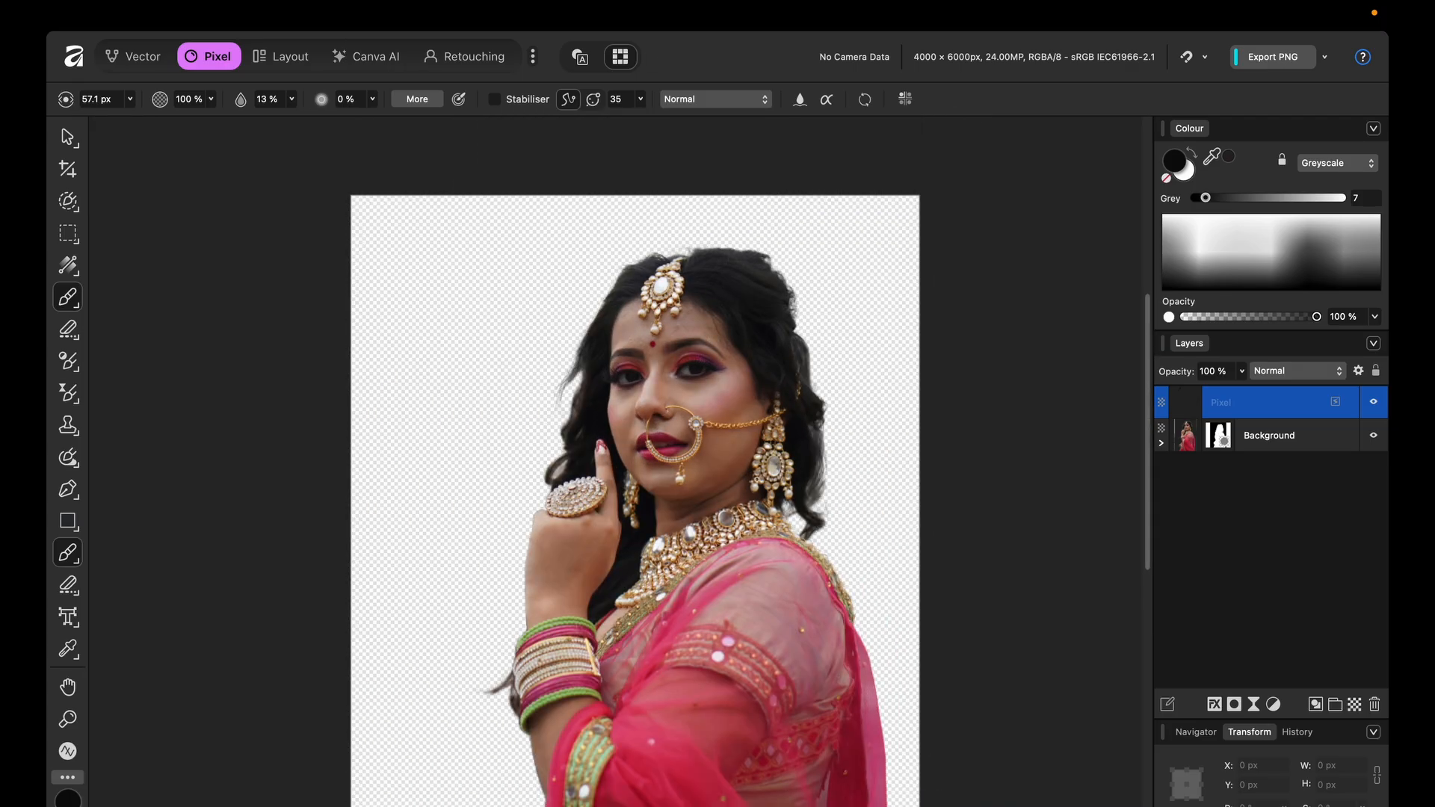
{"action": "left_click", "coordinate": [1375, 402]}
{"action": "left_click", "coordinate": [1377, 404]}
{"action": "left_click", "coordinate": [1377, 403]}
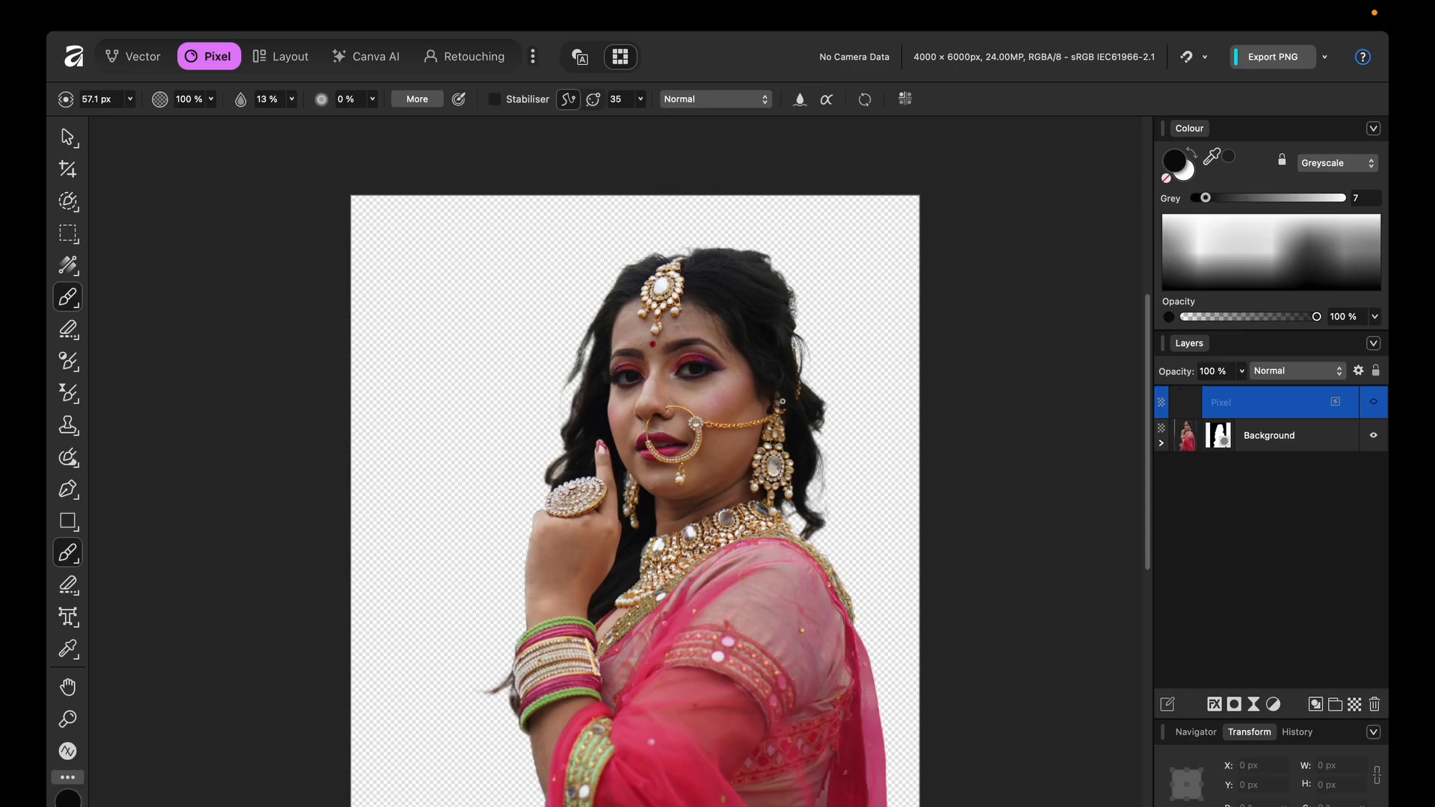
{"action": "left_click", "coordinate": [1377, 402]}
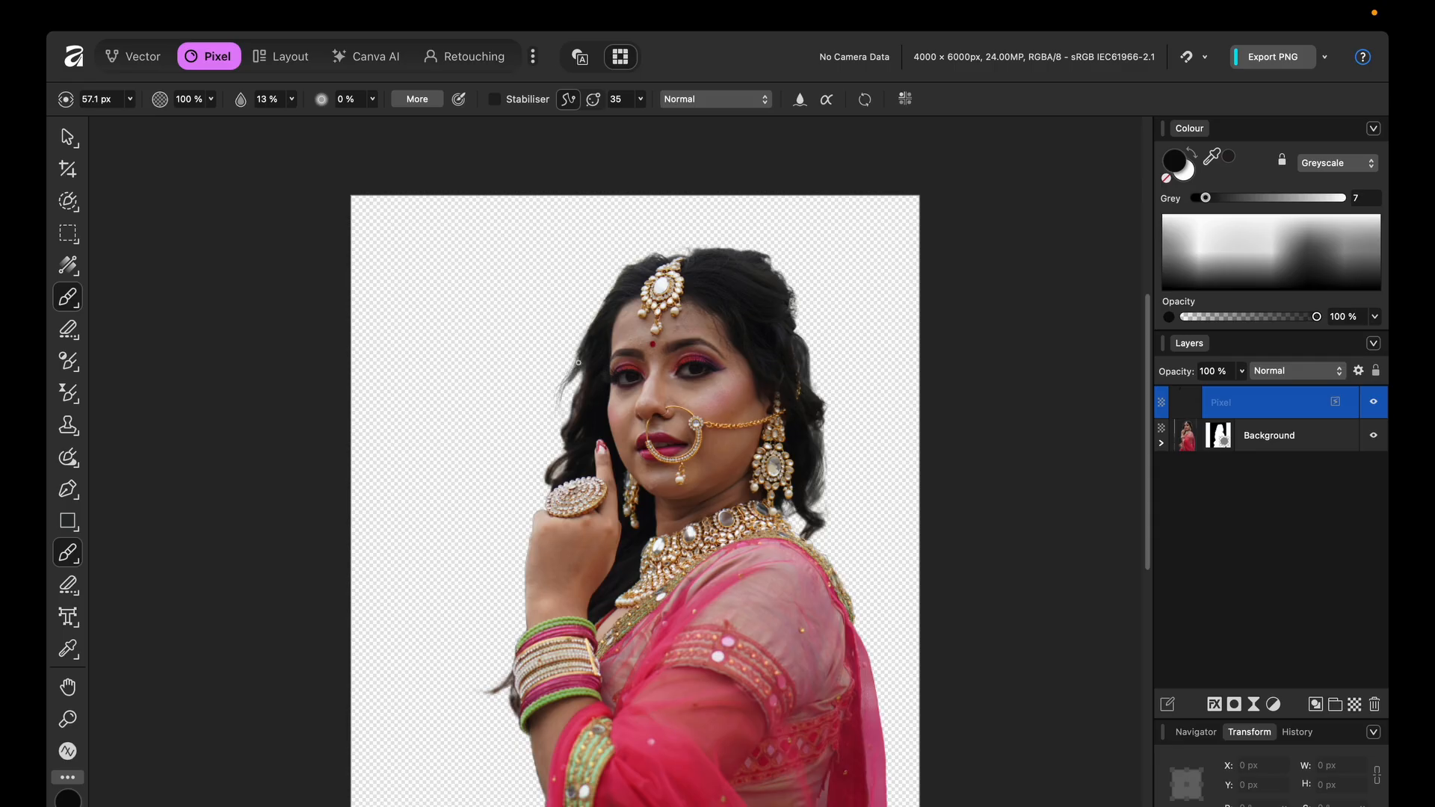
{"action": "scroll", "coordinate": [724, 416], "scroll_direction": "up", "scroll_amount": 4}
{"action": "scroll", "coordinate": [594, 387], "scroll_direction": "down", "scroll_amount": 3}
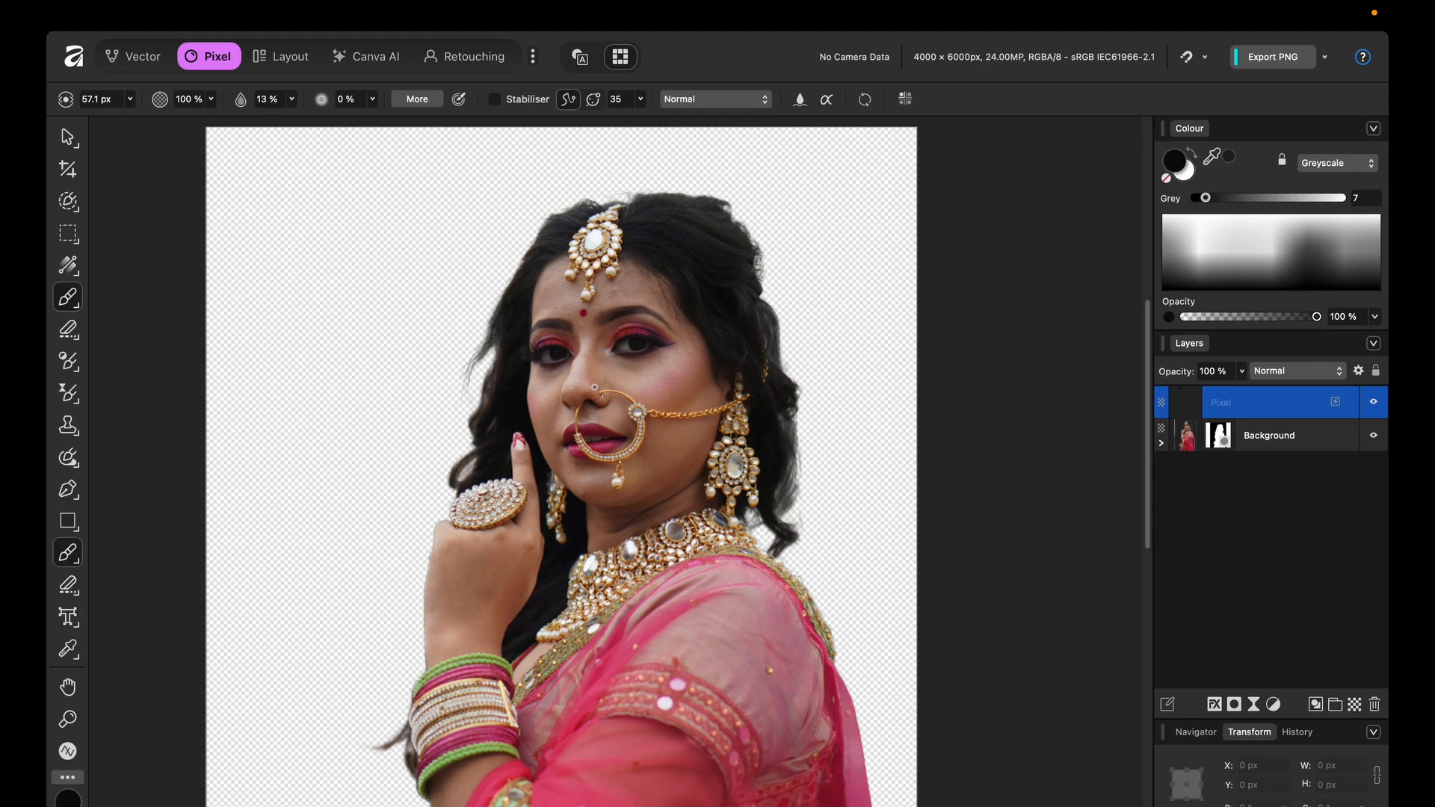
{"action": "scroll", "coordinate": [639, 420], "scroll_direction": "down", "scroll_amount": 1}
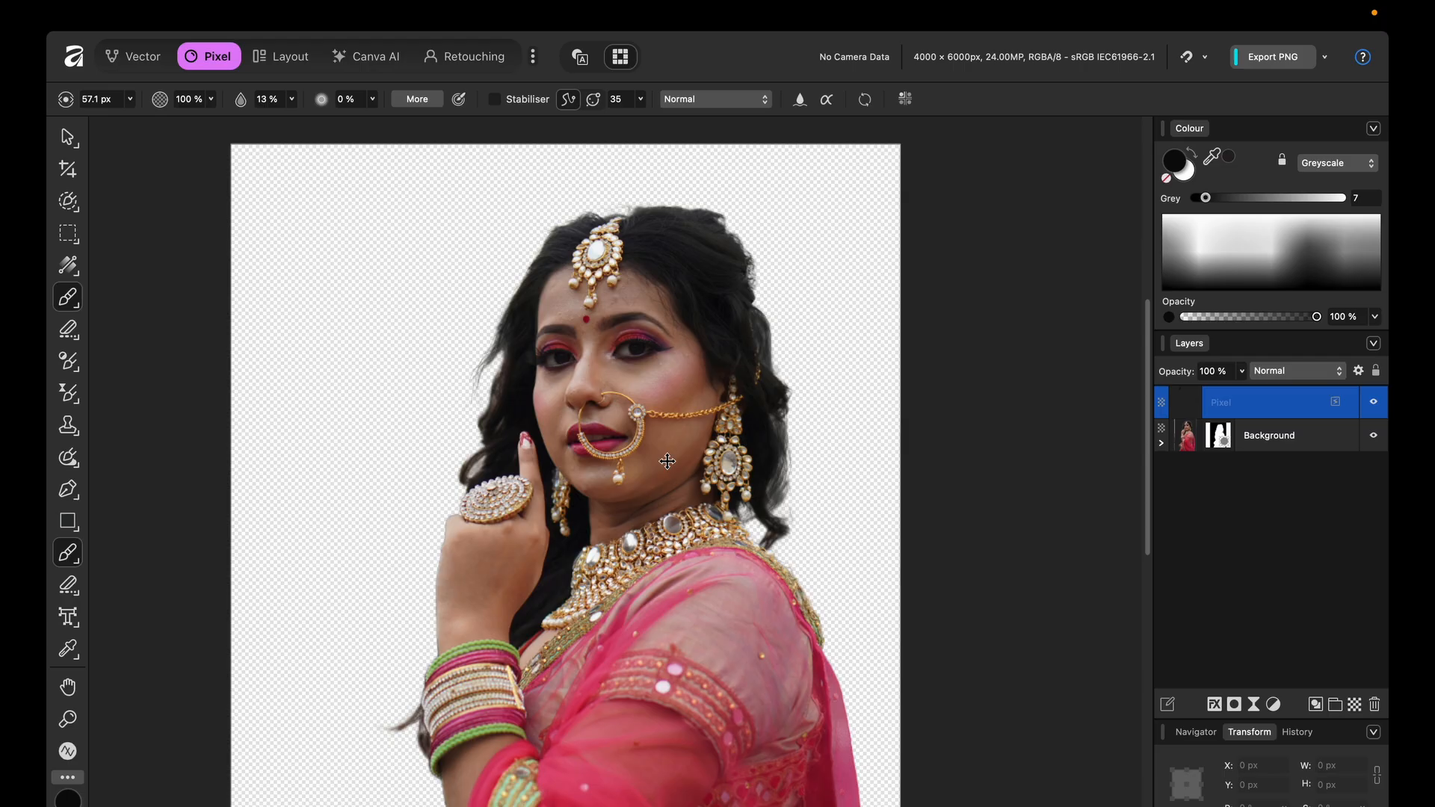
Place the flower-wall image photo_2026-03-21 18.30.59.jpeg from Downloads over the canvas at about 4270 × 5690 px.
{"action": "key", "text": "super+o"}
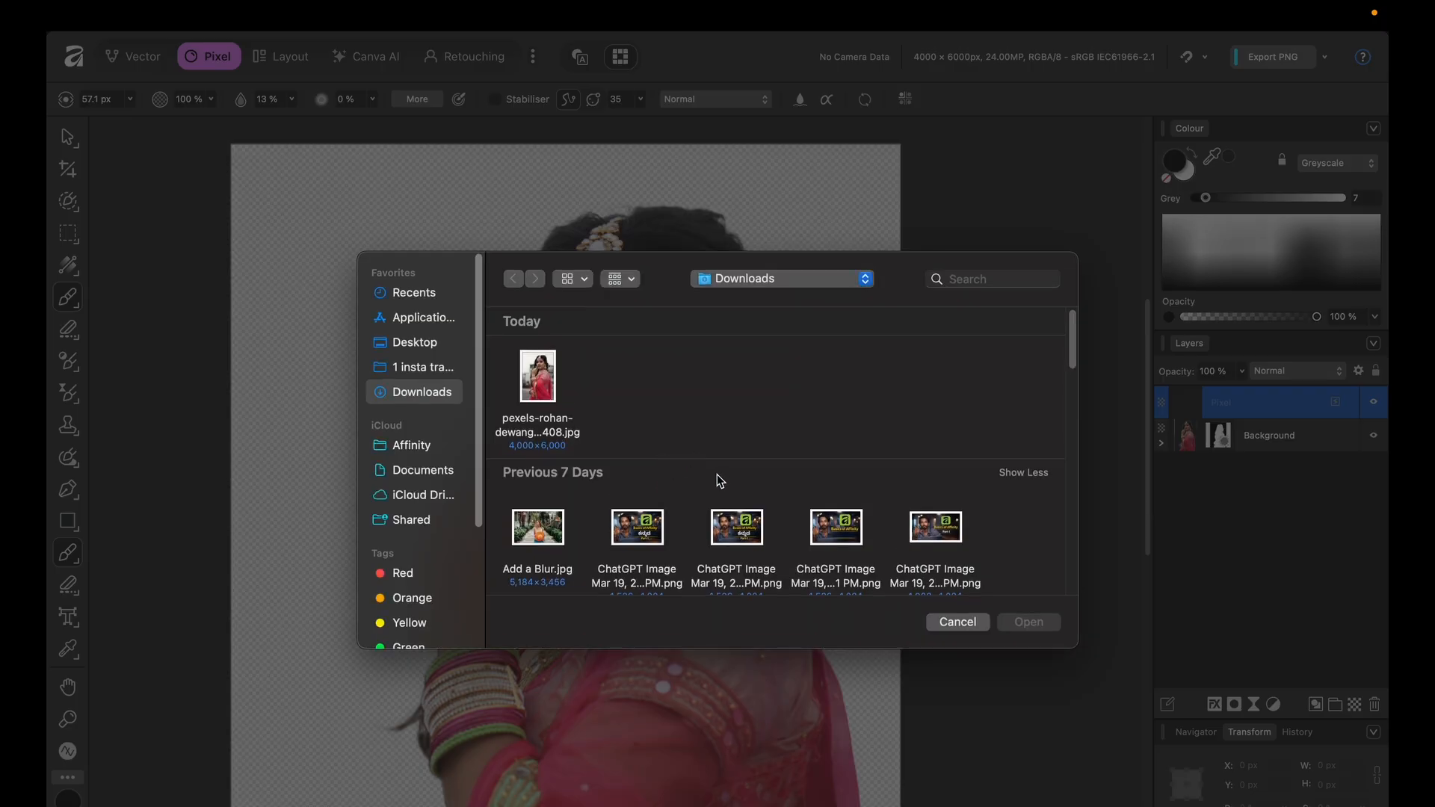
{"action": "scroll", "coordinate": [634, 448], "scroll_direction": "down", "scroll_amount": 5}
{"action": "left_click", "coordinate": [634, 435]}
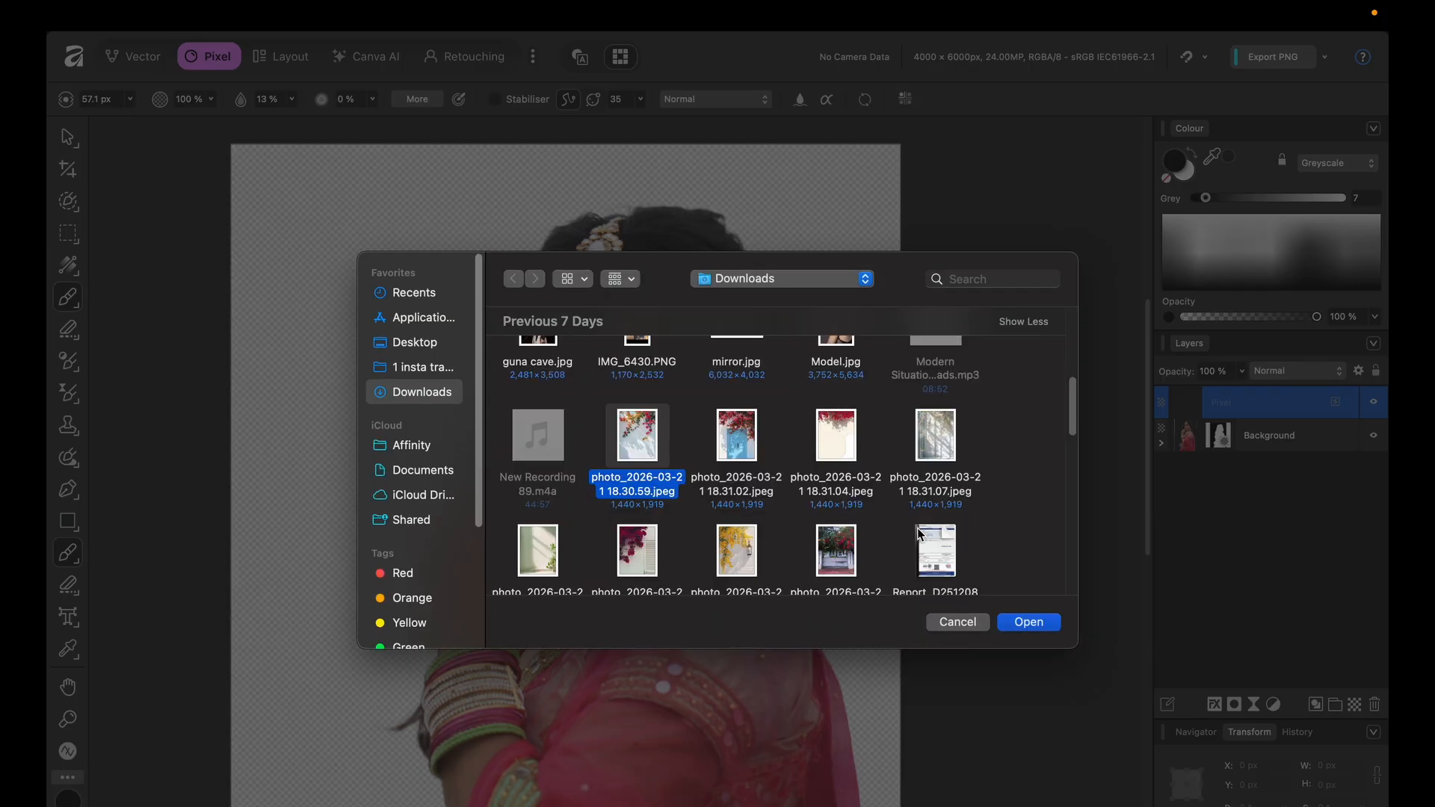
{"action": "left_click", "coordinate": [1034, 623]}
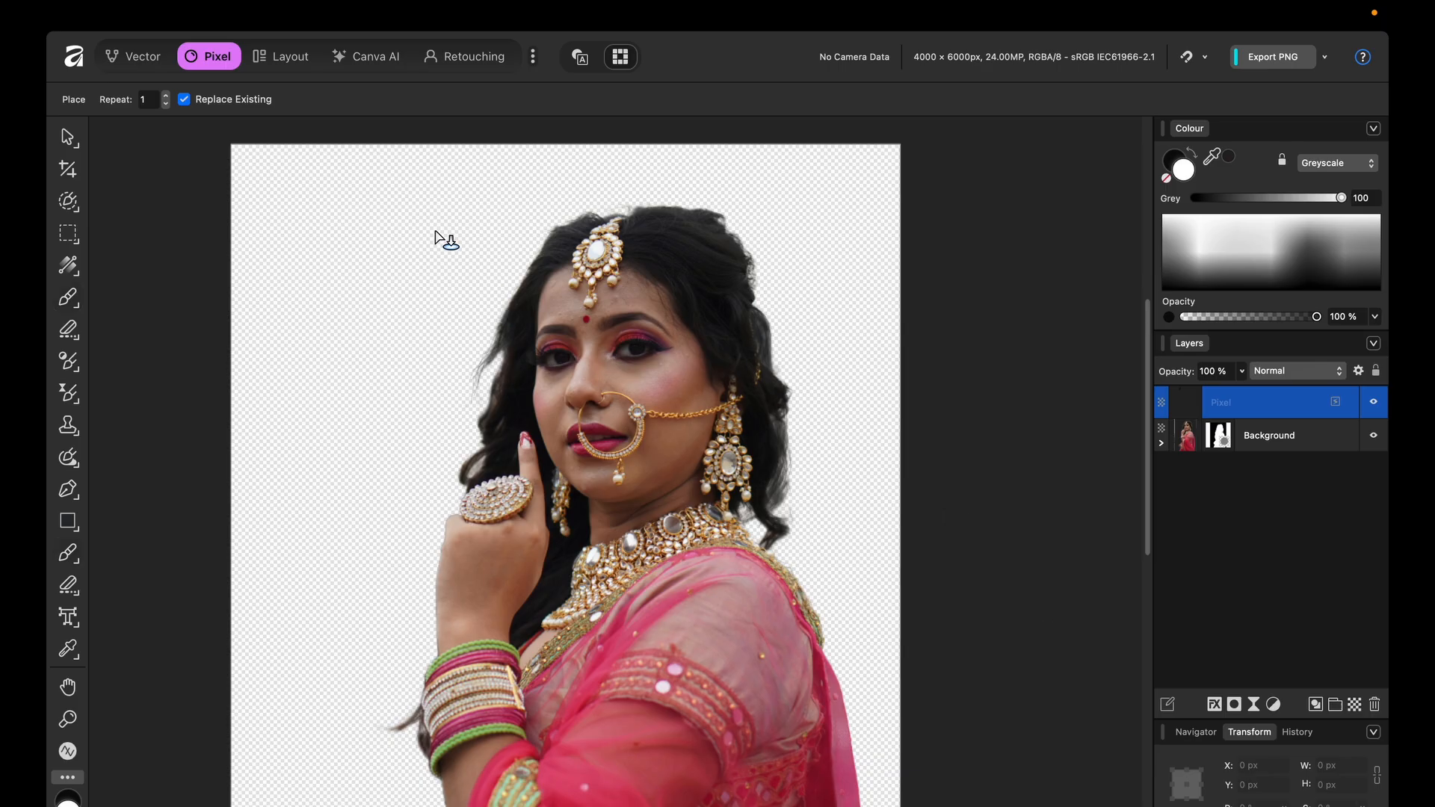
{"action": "left_click_drag", "start_coordinate": [240, 149], "coordinate": [1325, 644]}
{"action": "scroll", "coordinate": [807, 349], "scroll_direction": "down", "scroll_amount": 3}
{"action": "scroll", "coordinate": [617, 357], "scroll_direction": "down", "scroll_amount": 3}
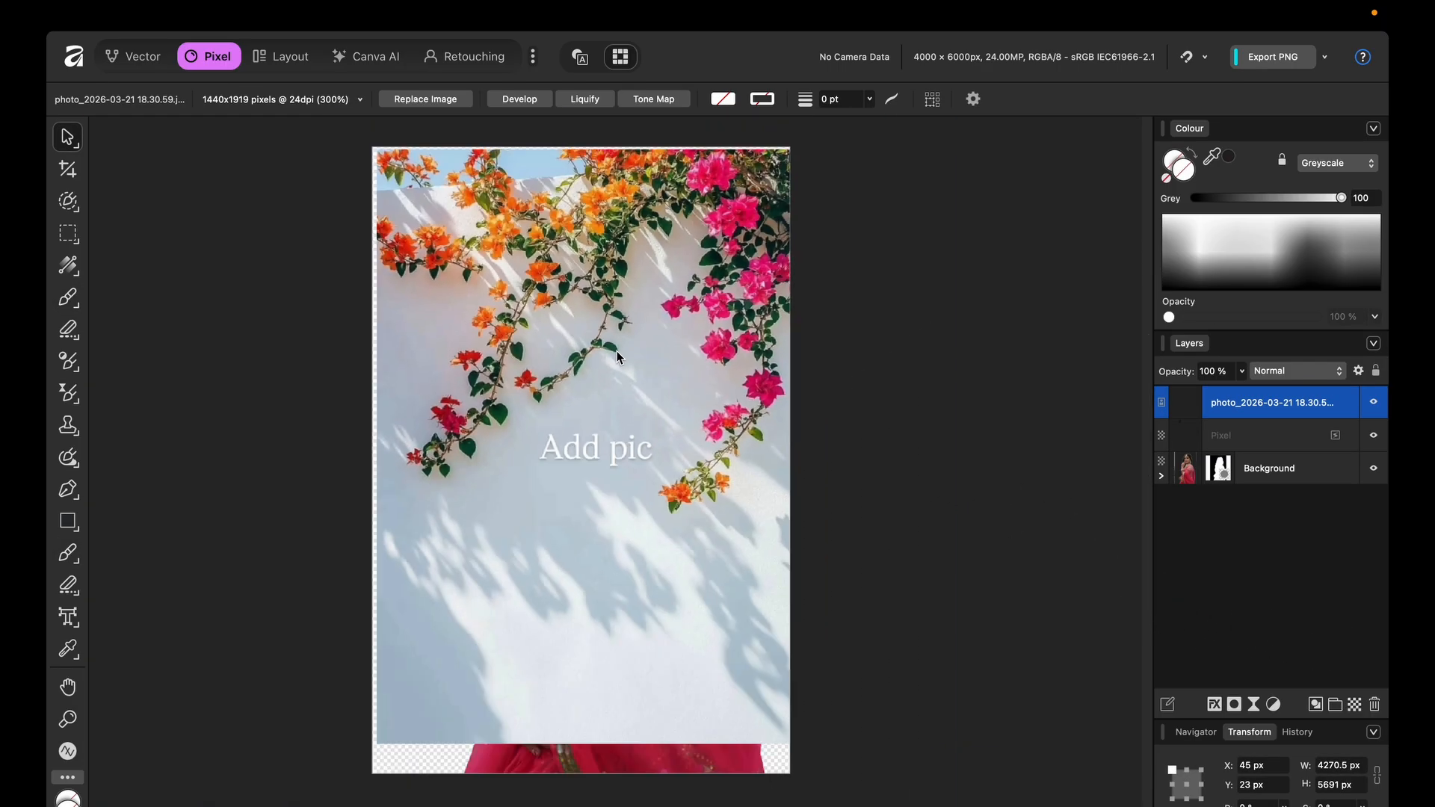
Reposition the flower-wall image and enlarge it proportionally to about 4797 × 6393 px to cover the whole canvas.
{"action": "scroll", "coordinate": [617, 357], "scroll_direction": "up", "scroll_amount": 3}
{"action": "mouse_move", "coordinate": [636, 434]}
{"action": "left_mouse_down"}
{"action": "mouse_move", "coordinate": [616, 423]}
{"action": "mouse_move", "coordinate": [620, 361]}
{"action": "mouse_move", "coordinate": [641, 436]}
{"action": "left_mouse_up"}
{"action": "scroll", "coordinate": [628, 374], "scroll_direction": "down", "scroll_amount": 5}
{"action": "scroll", "coordinate": [632, 441], "scroll_direction": "down", "scroll_amount": 3}
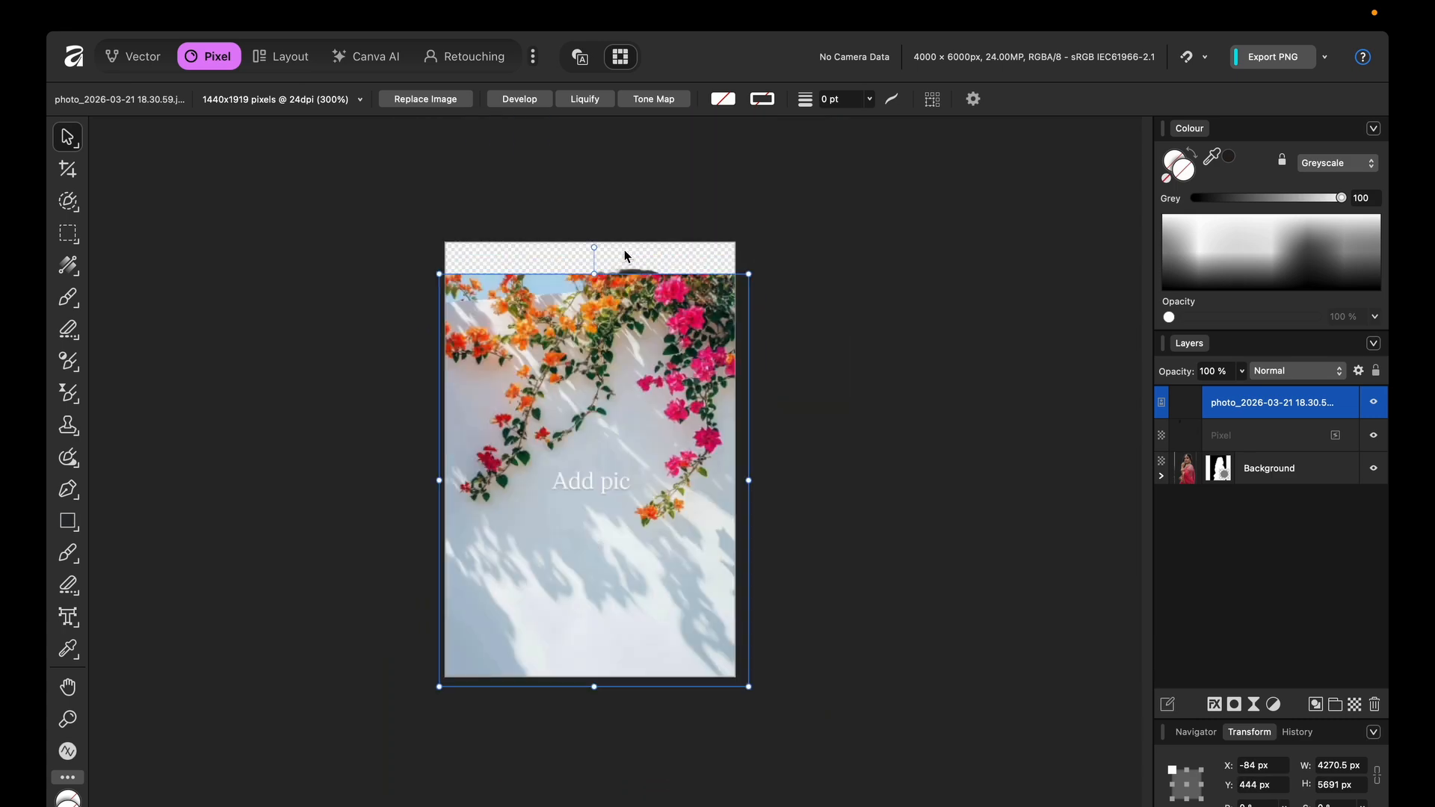
{"action": "left_click_drag", "start_coordinate": [594, 274], "coordinate": [597, 216]}
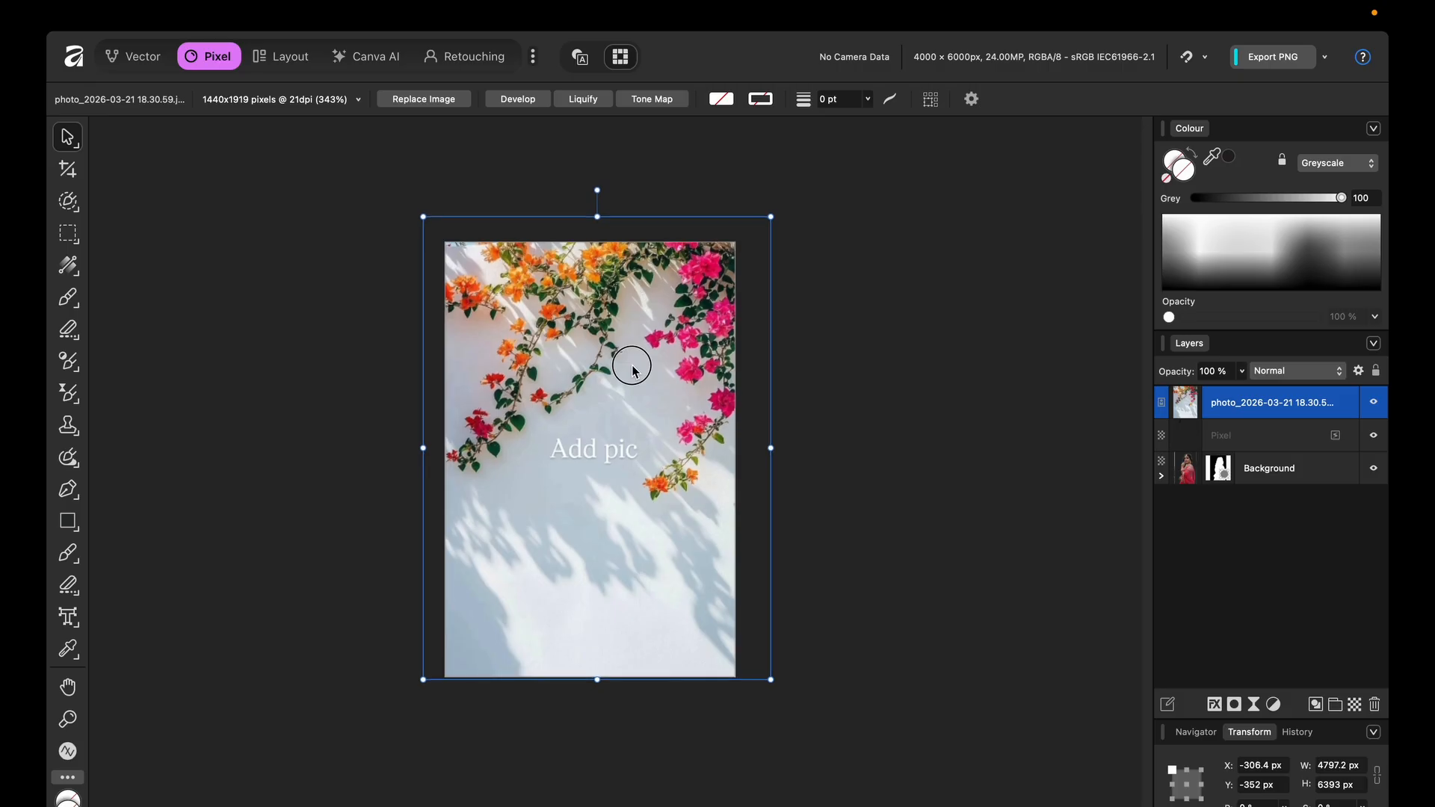
Move the flower-wall image layer beneath the masked Background layer so it sits behind the woman.
{"action": "left_click", "coordinate": [983, 425]}
{"action": "left_click", "coordinate": [1223, 416]}
{"action": "left_click_drag", "start_coordinate": [1196, 408], "coordinate": [1211, 512]}
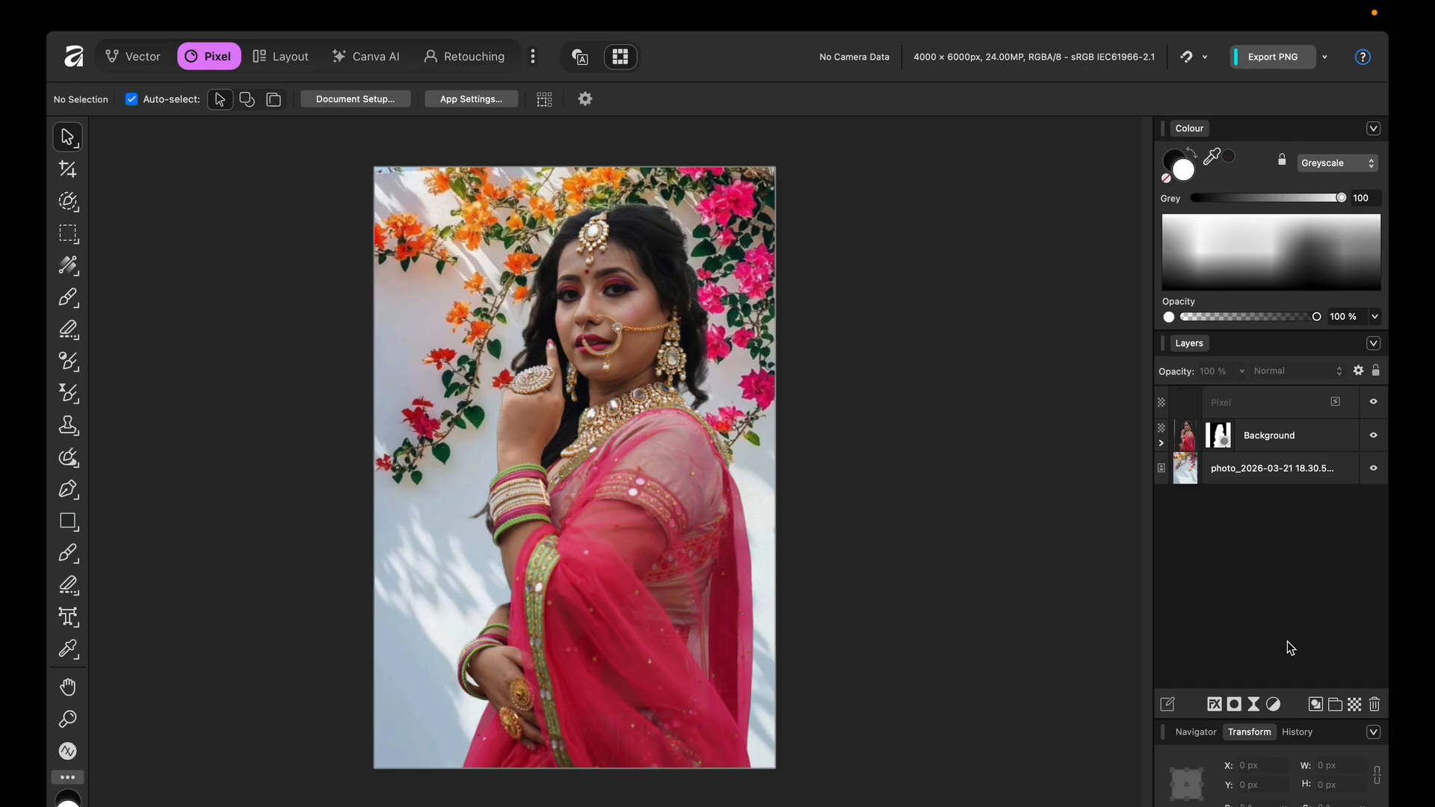
Add a live Gaussian Blur filter to the flower-wall image layer with Preserve Alpha enabled.
{"action": "left_click", "coordinate": [1237, 486]}
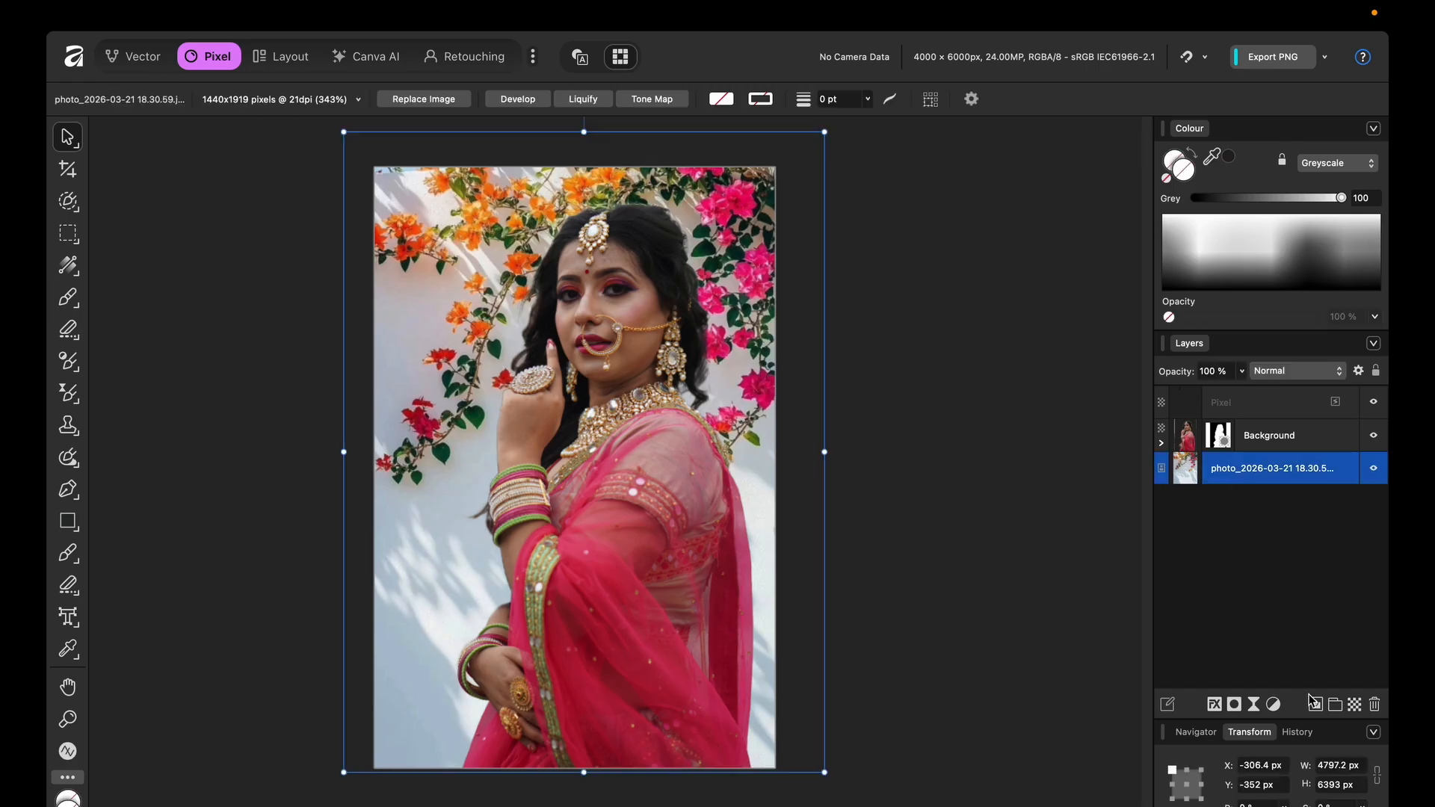
{"action": "left_click", "coordinate": [1255, 706]}
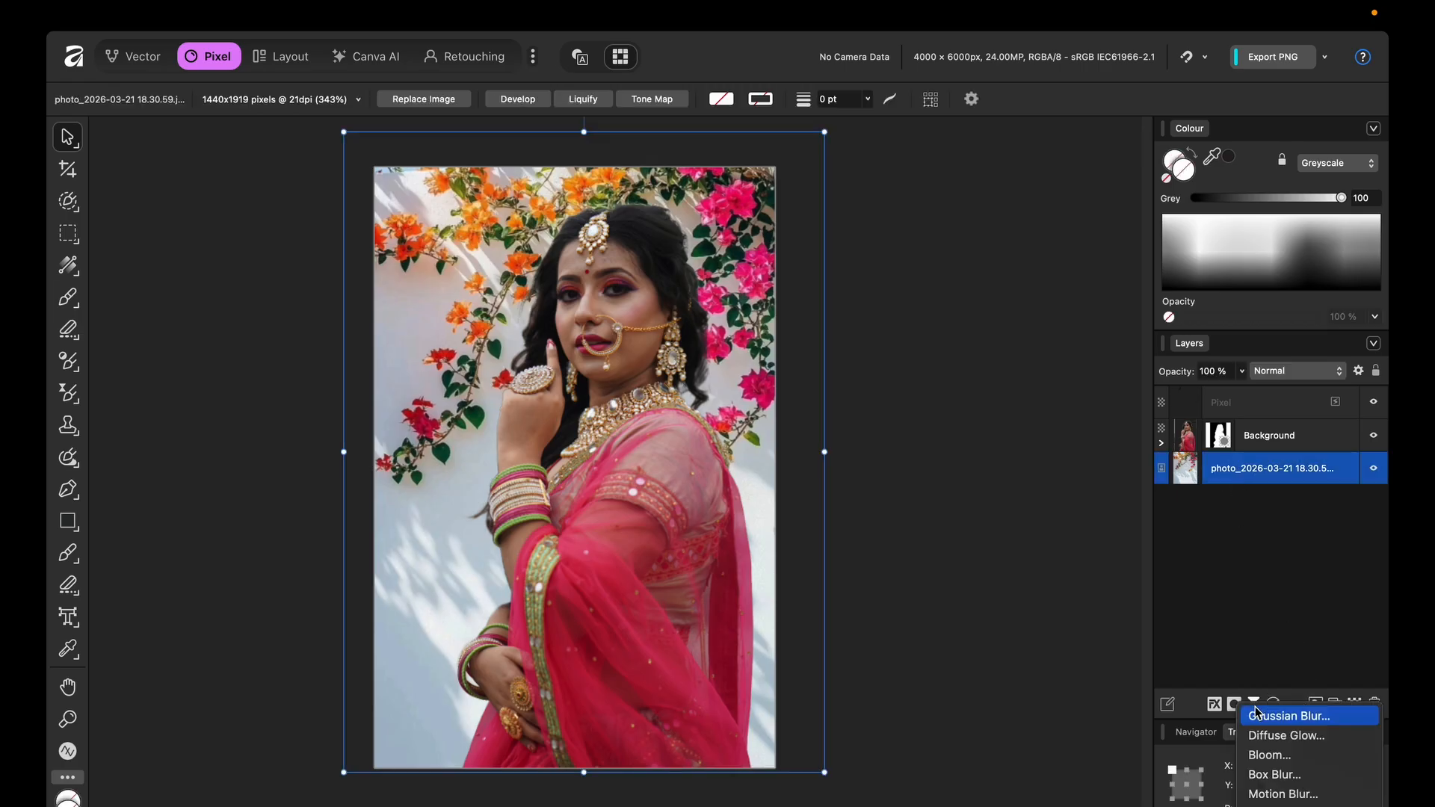
{"action": "left_click", "coordinate": [1306, 718]}
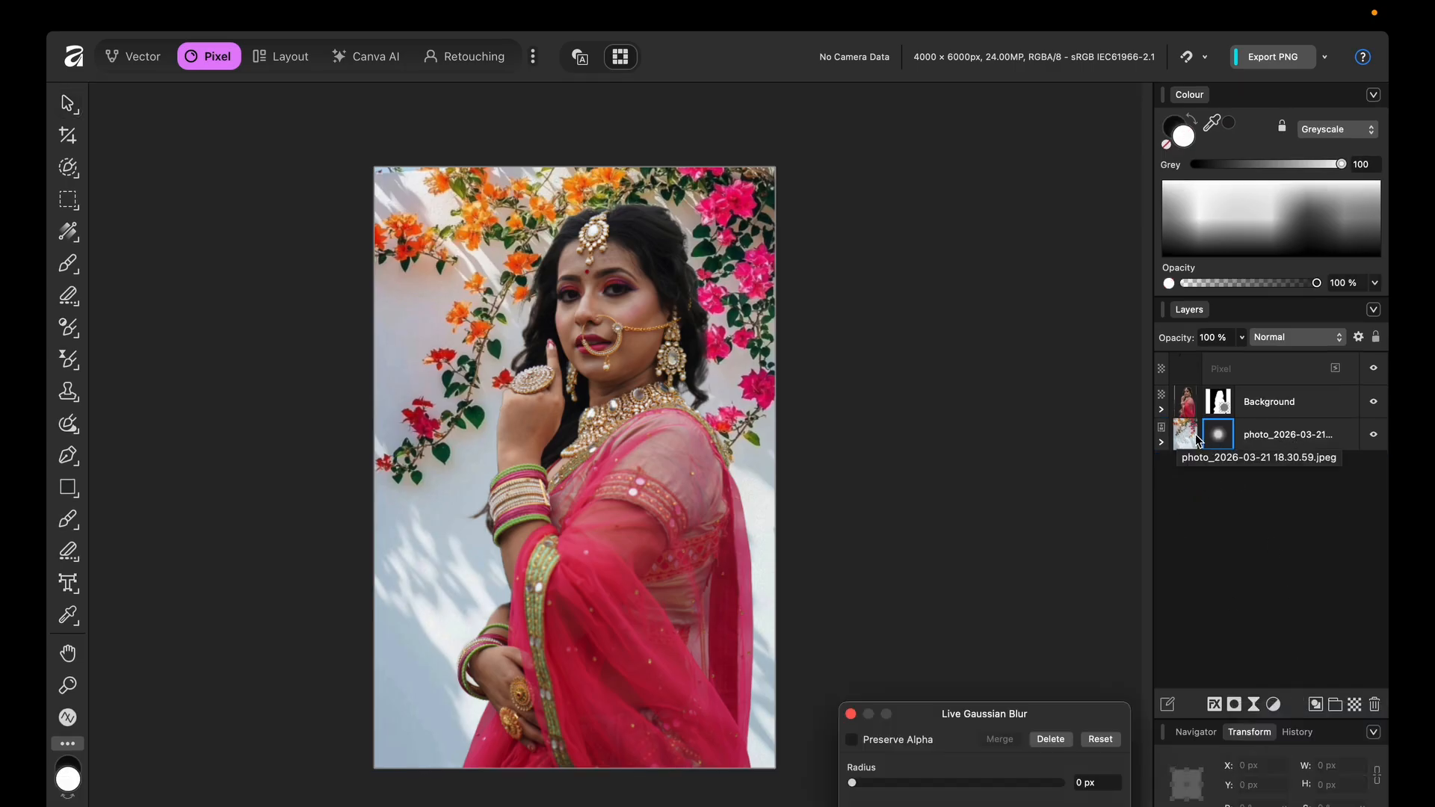
{"action": "left_click", "coordinate": [853, 739]}
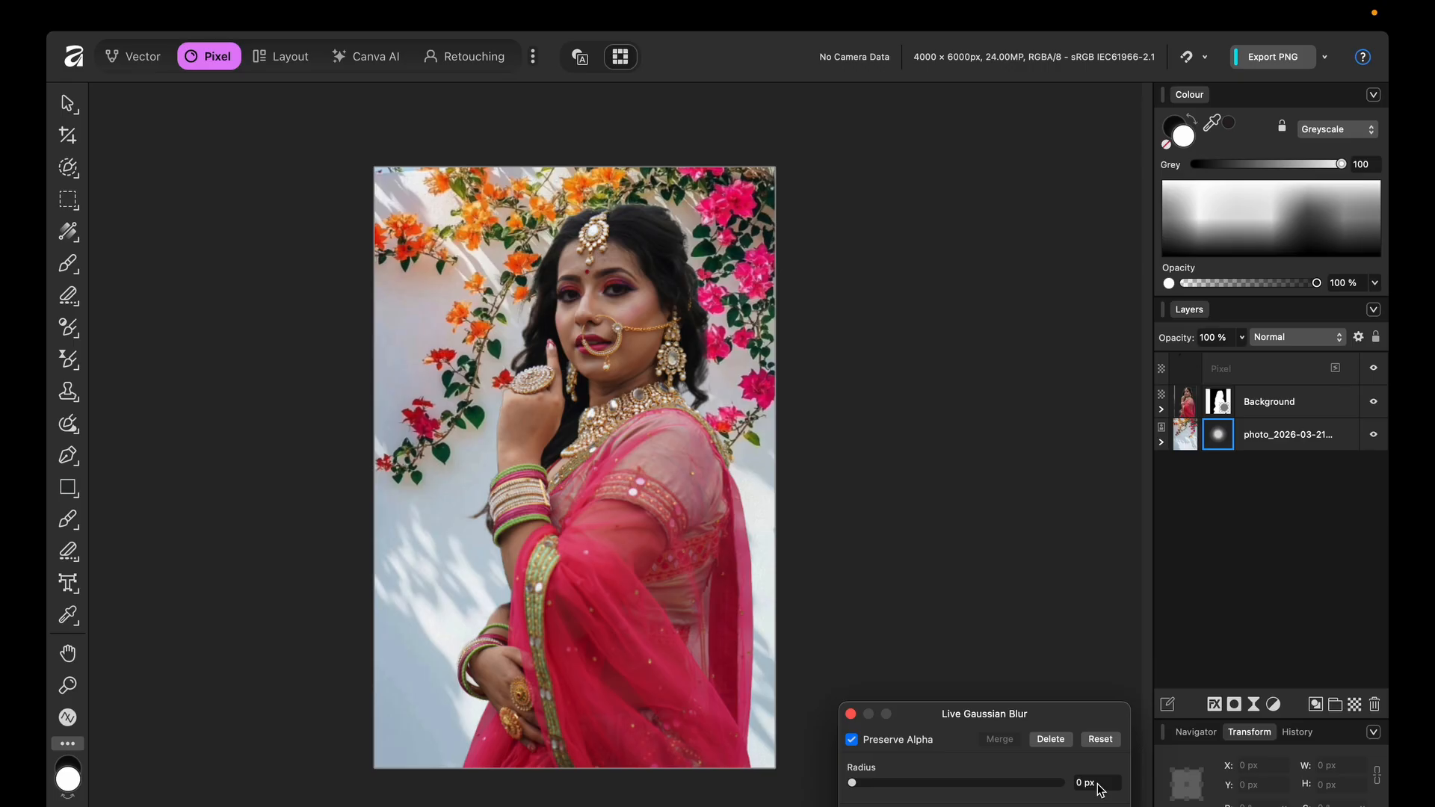
Set the live Gaussian Blur radius on the flower-wall image to about 20 px.
{"action": "scroll", "coordinate": [1100, 790], "scroll_direction": "up", "scroll_amount": 1}
{"action": "scroll", "coordinate": [1101, 790], "scroll_direction": "up", "scroll_amount": 12}
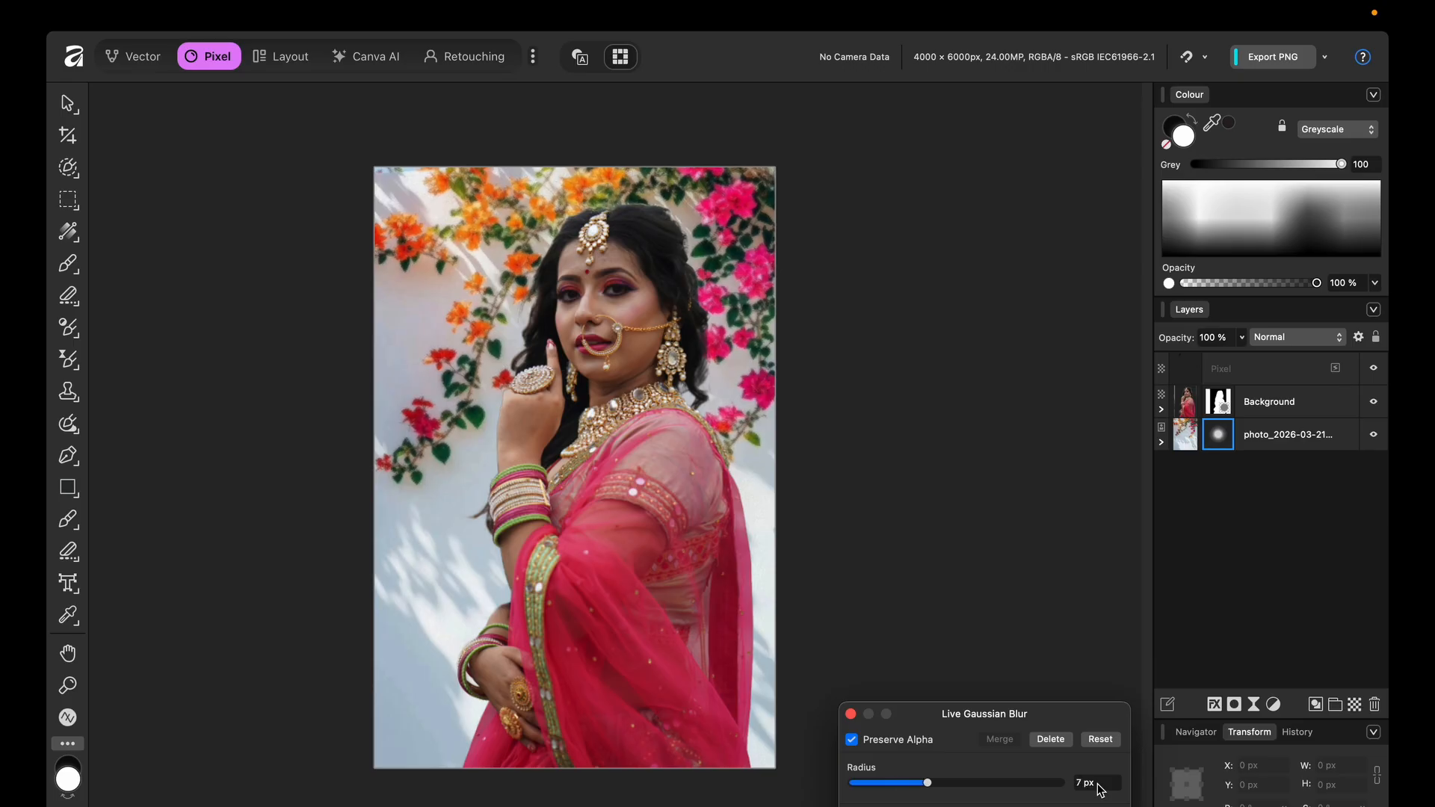
{"action": "scroll", "coordinate": [1099, 790], "scroll_direction": "up", "scroll_amount": 7}
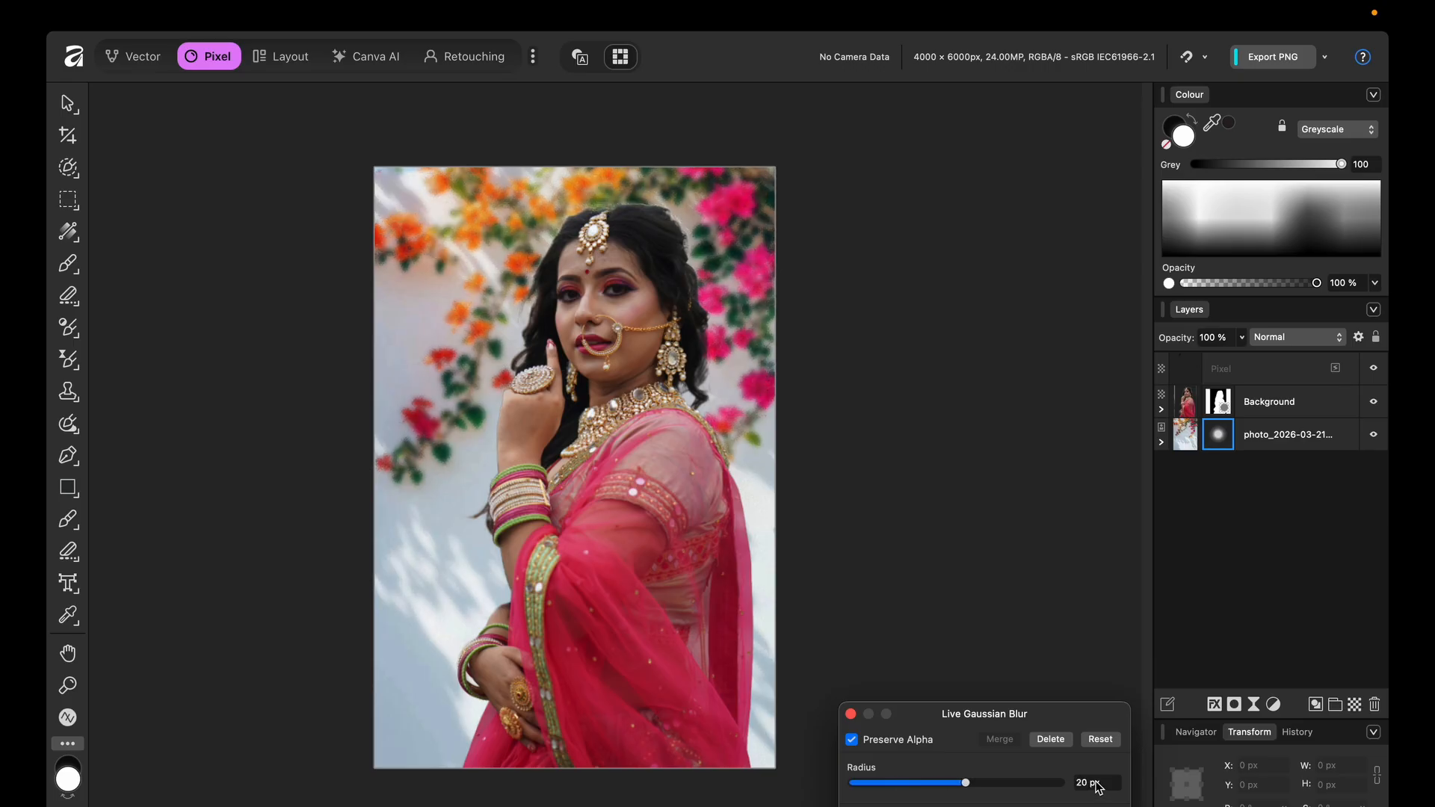
{"action": "scroll", "coordinate": [1095, 783], "scroll_direction": "up", "scroll_amount": 1}
{"action": "scroll", "coordinate": [1095, 783], "scroll_direction": "down", "scroll_amount": 1}
{"action": "scroll", "coordinate": [1098, 788], "scroll_direction": "up", "scroll_amount": 1}
{"action": "left_click", "coordinate": [852, 715]}
Examine the composite with the flower-wall layer hidden and shown, and compare the hair edges with and without the pixel layer.
{"action": "scroll", "coordinate": [675, 555], "scroll_direction": "up", "scroll_amount": 10}
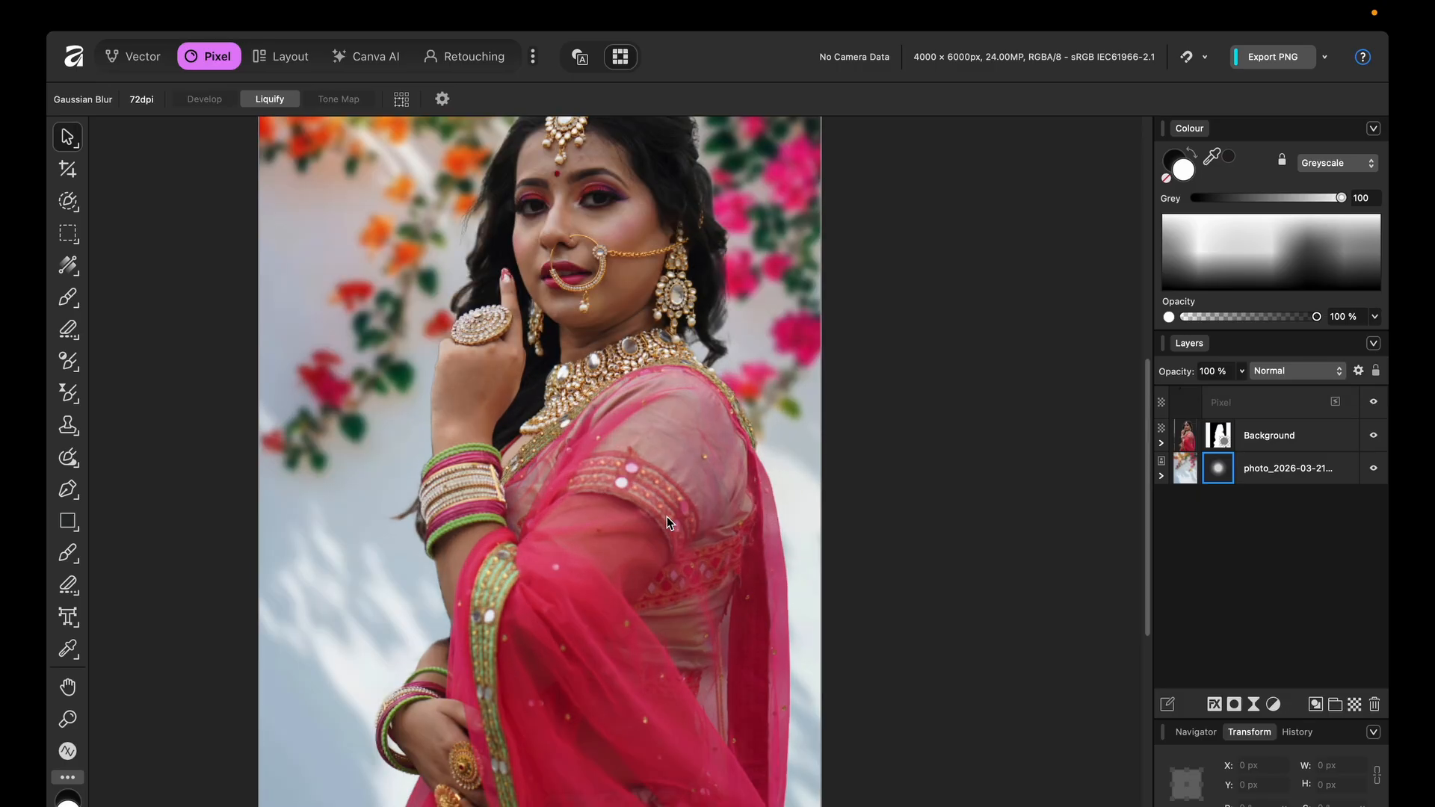
{"action": "scroll", "coordinate": [727, 585], "scroll_direction": "down", "scroll_amount": 10}
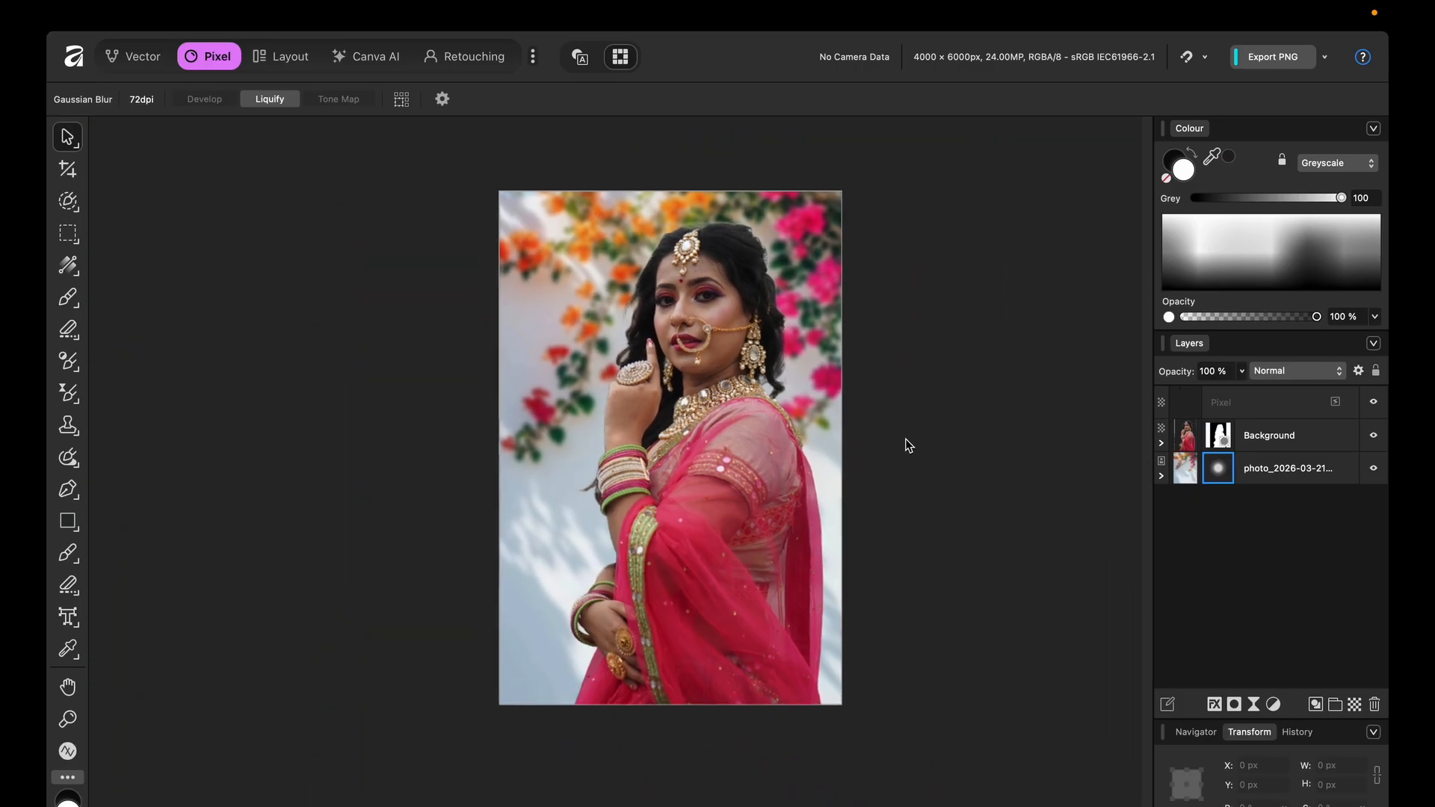
{"action": "left_click", "coordinate": [1374, 469]}
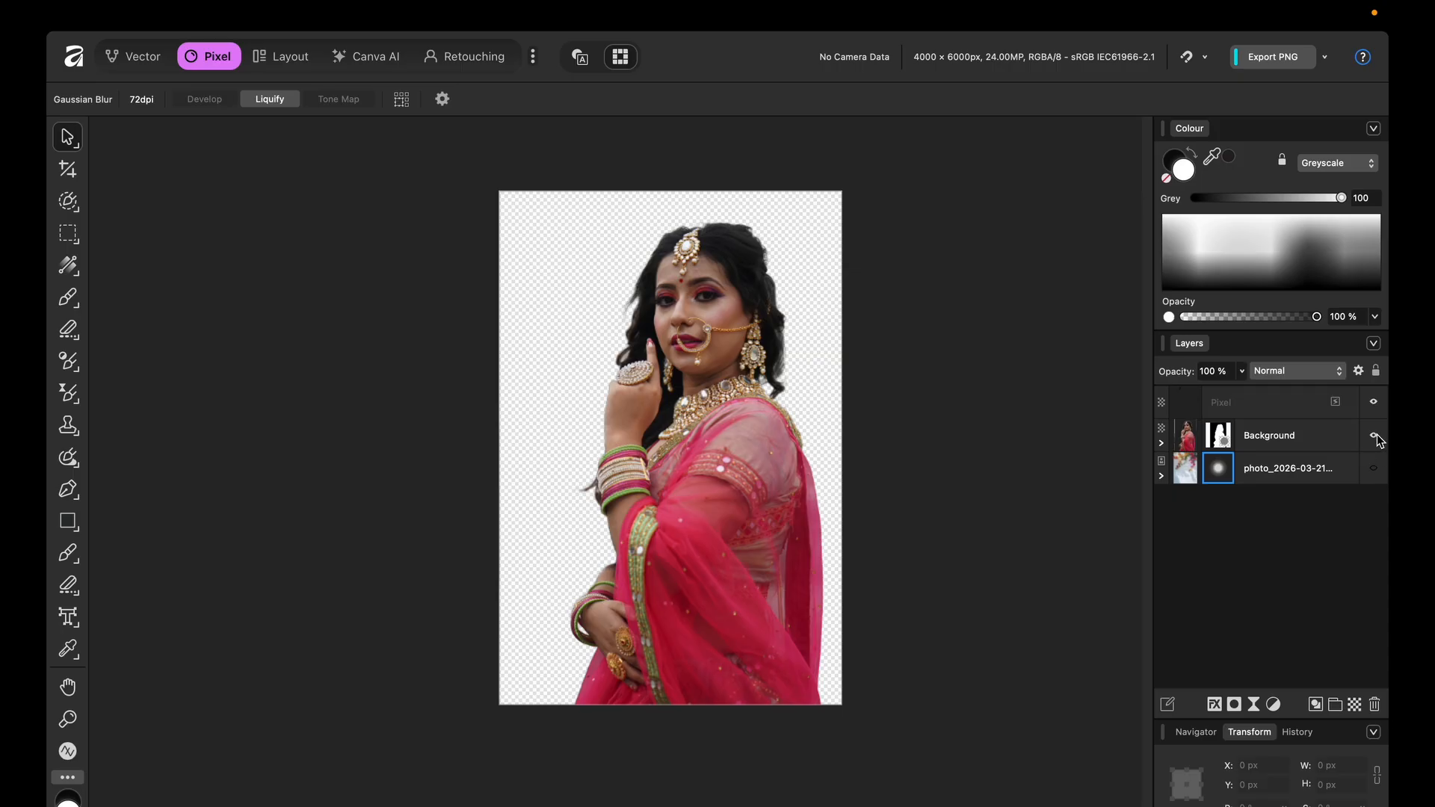
{"action": "scroll", "coordinate": [702, 346], "scroll_direction": "up", "scroll_amount": 3}
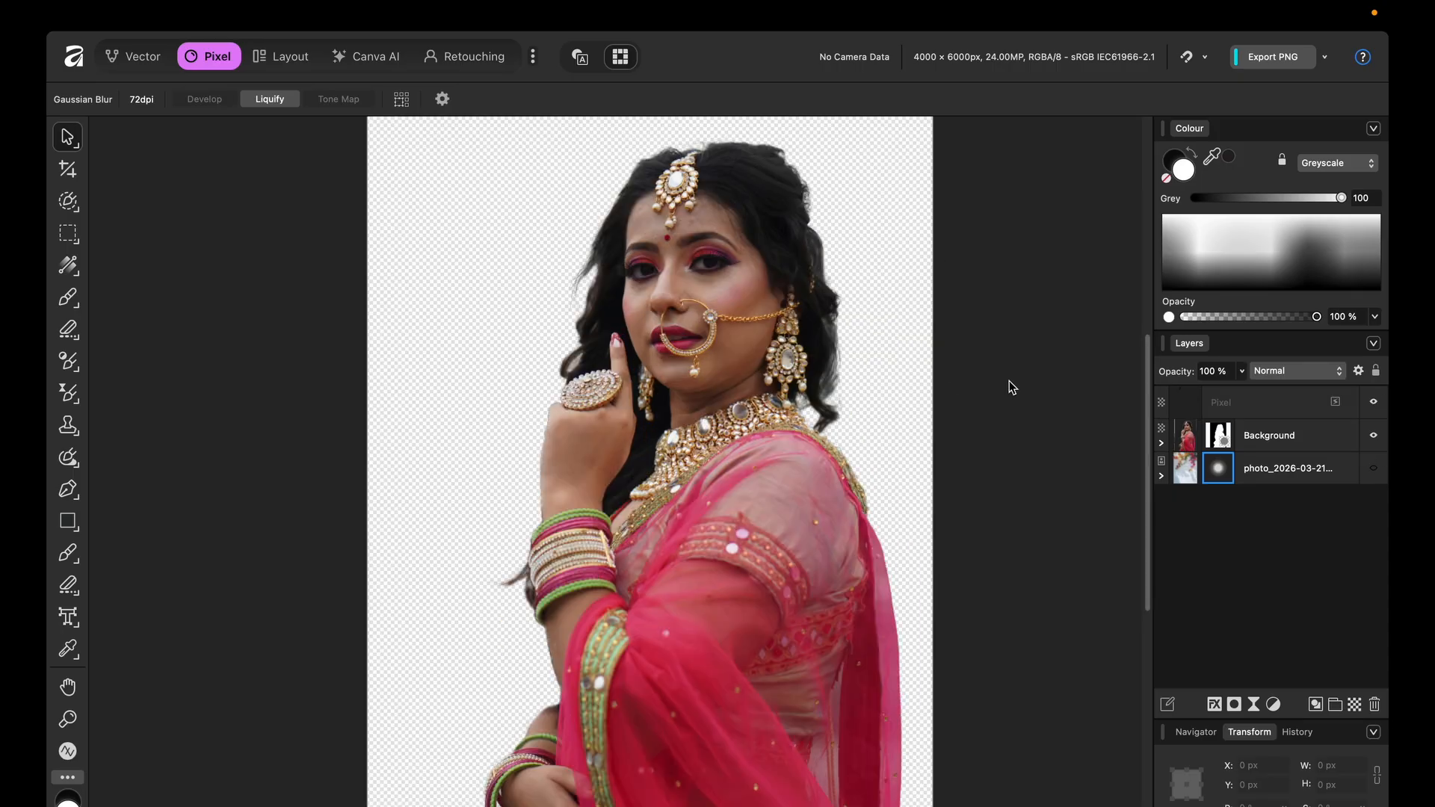
{"action": "left_click", "coordinate": [1374, 402]}
{"action": "left_click", "coordinate": [1374, 402]}
{"action": "left_click", "coordinate": [1374, 402]}
{"action": "left_click", "coordinate": [1374, 402]}
{"action": "scroll", "coordinate": [971, 378], "scroll_direction": "down", "scroll_amount": 2}
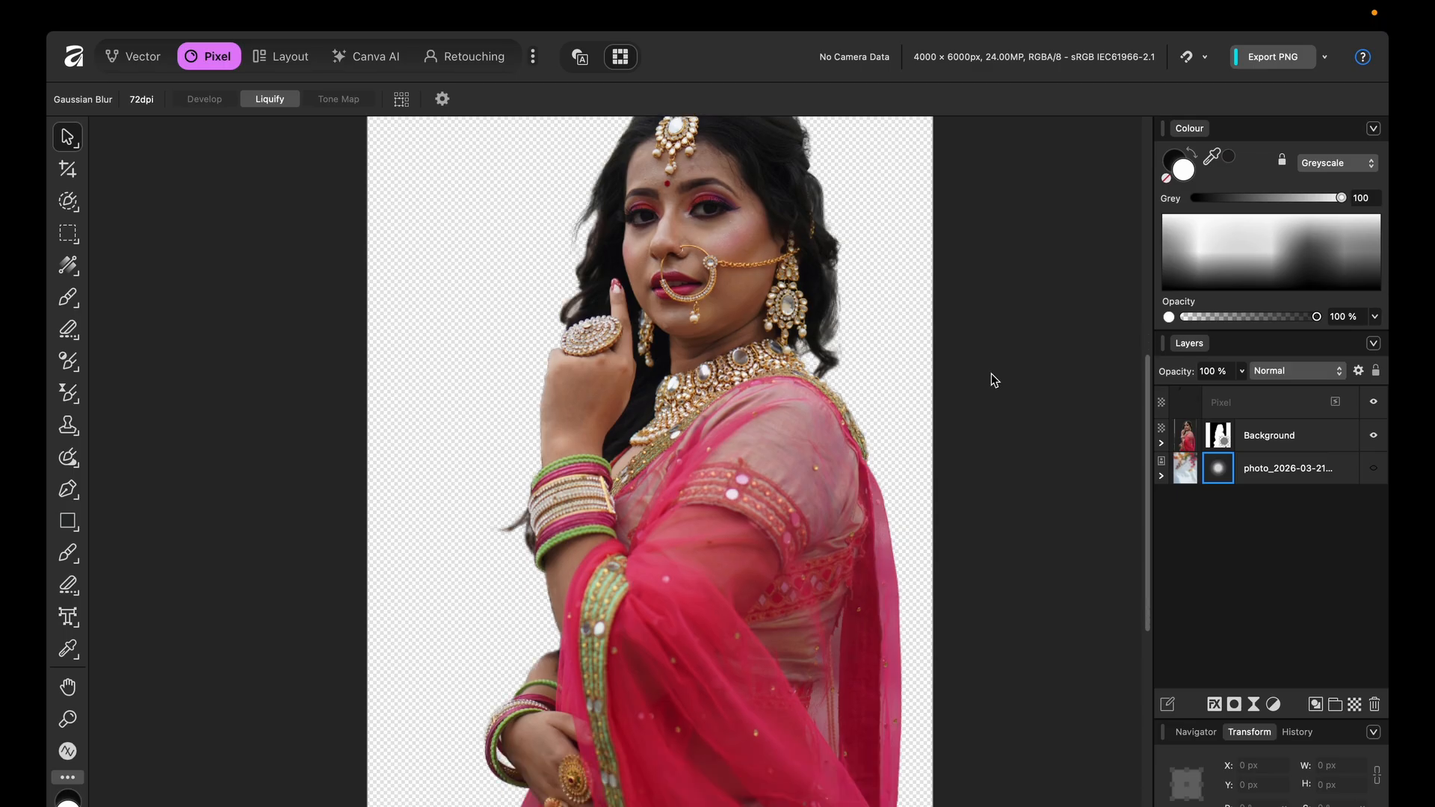
{"action": "left_click", "coordinate": [1373, 468]}
{"action": "scroll", "coordinate": [702, 351], "scroll_direction": "down", "scroll_amount": 2}
{"action": "scroll", "coordinate": [711, 353], "scroll_direction": "up", "scroll_amount": 2}
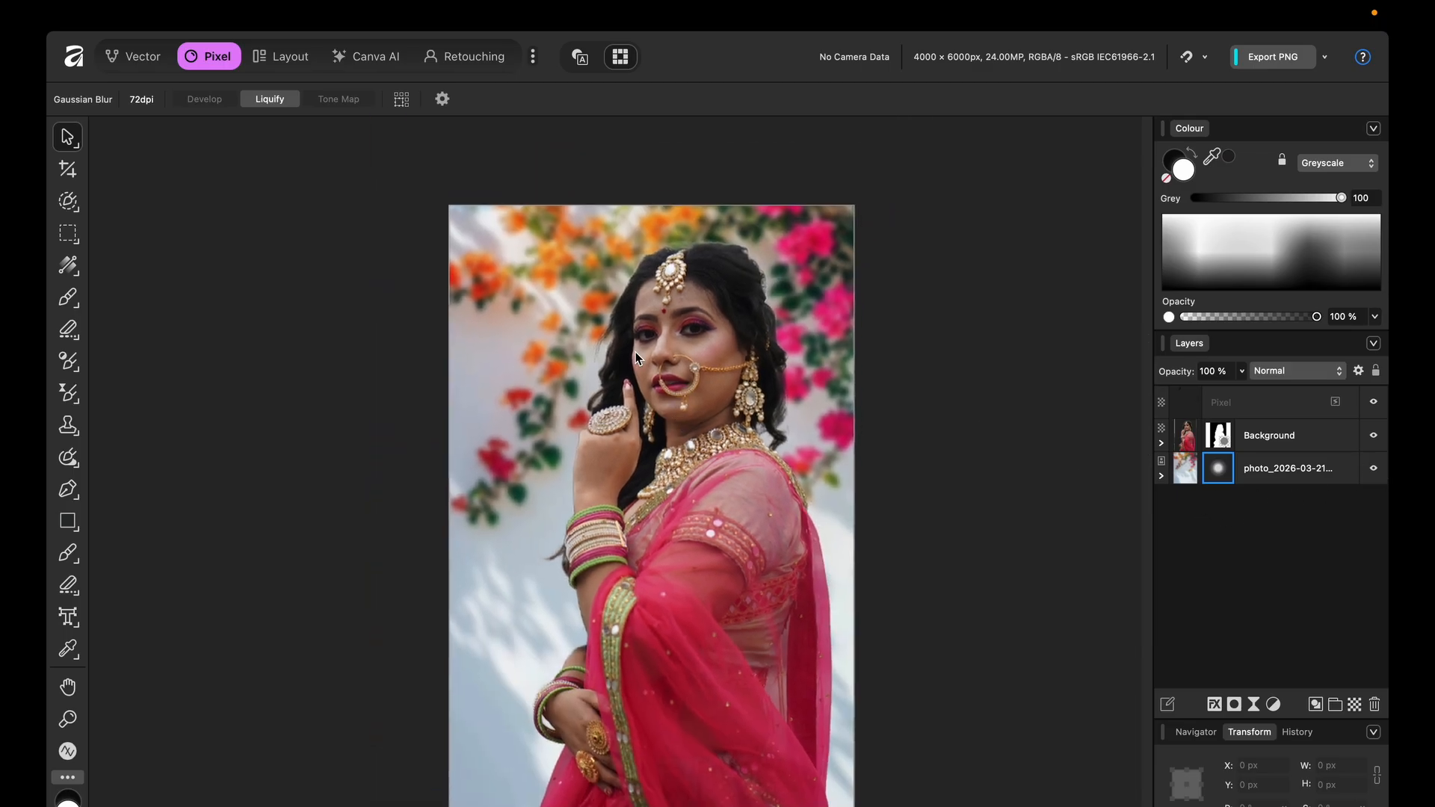
{"action": "scroll", "coordinate": [635, 352], "scroll_direction": "down", "scroll_amount": 1}
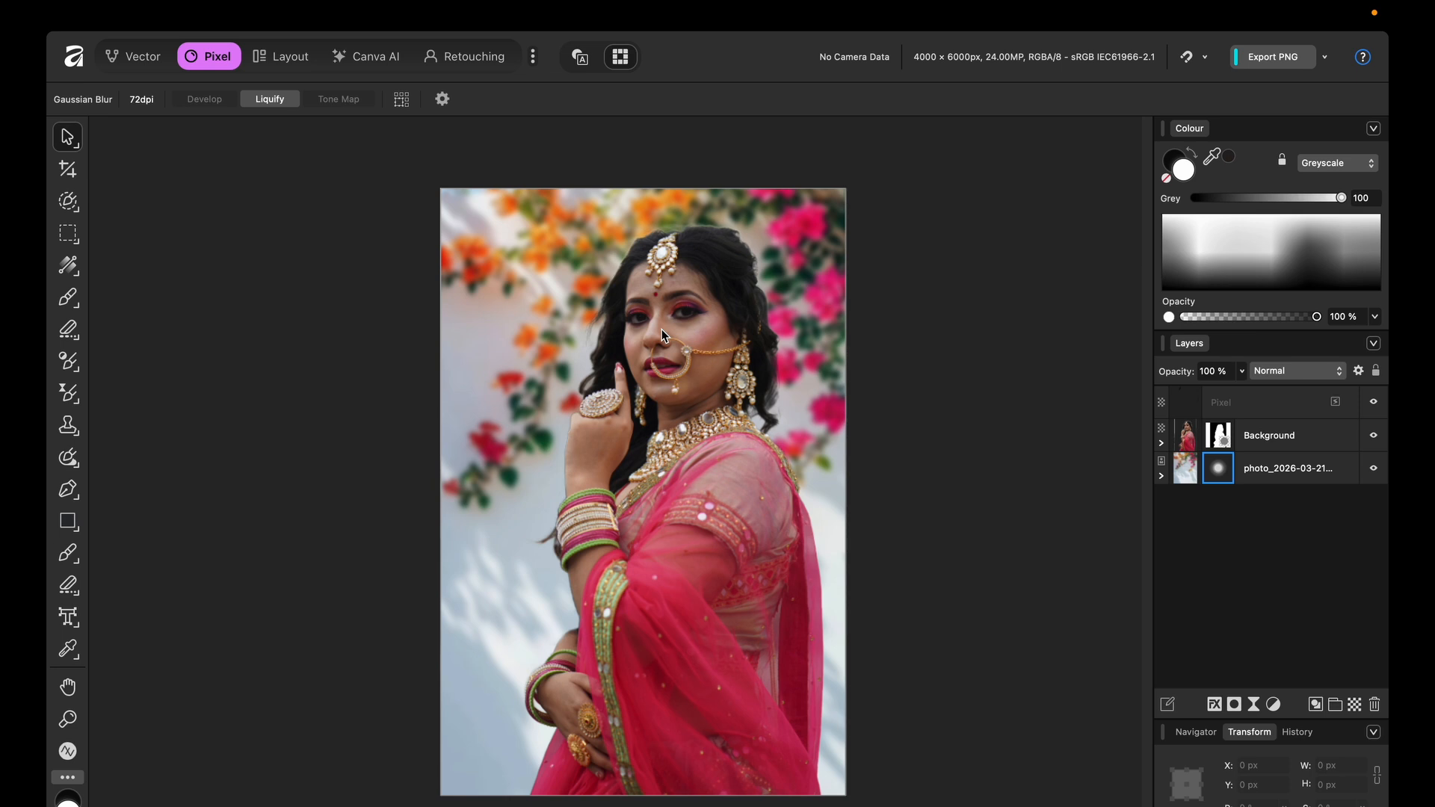